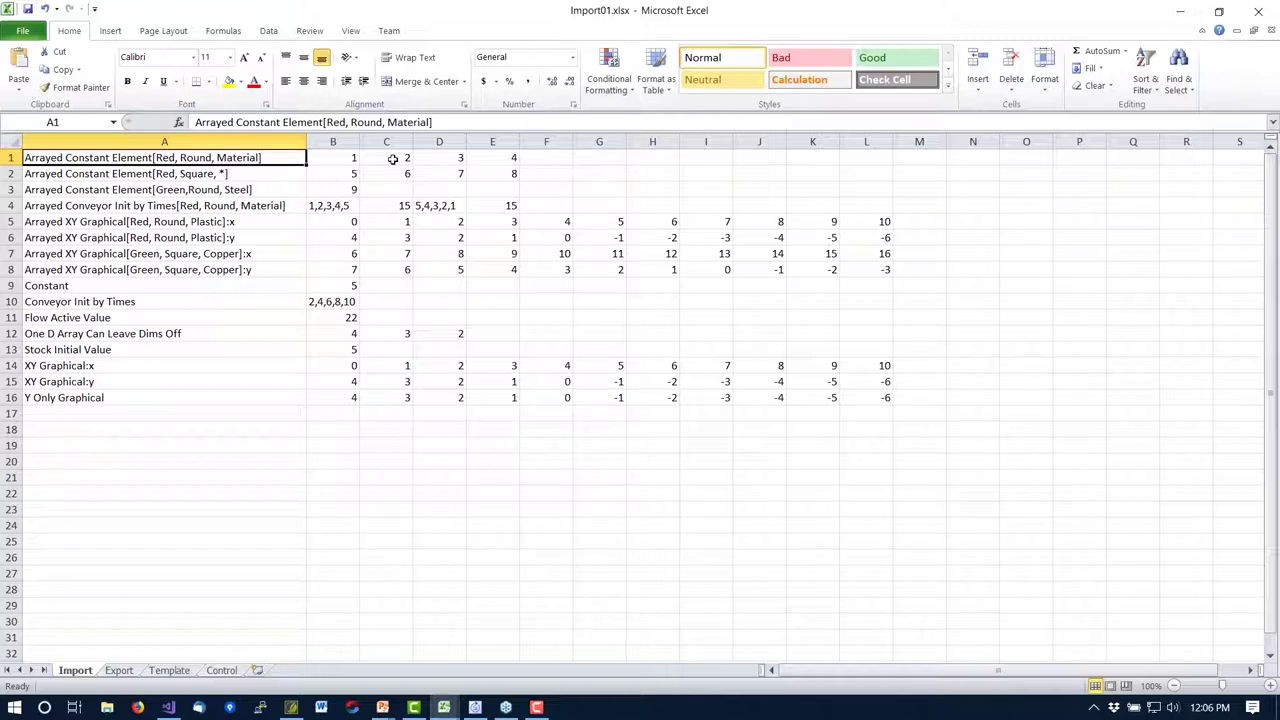
# Examine the arrayed constant and arrayed XY graphical rows on the Import worksheet, including the paired x and y values.
pyautogui.click(219, 175)
pyautogui.click(176, 191)
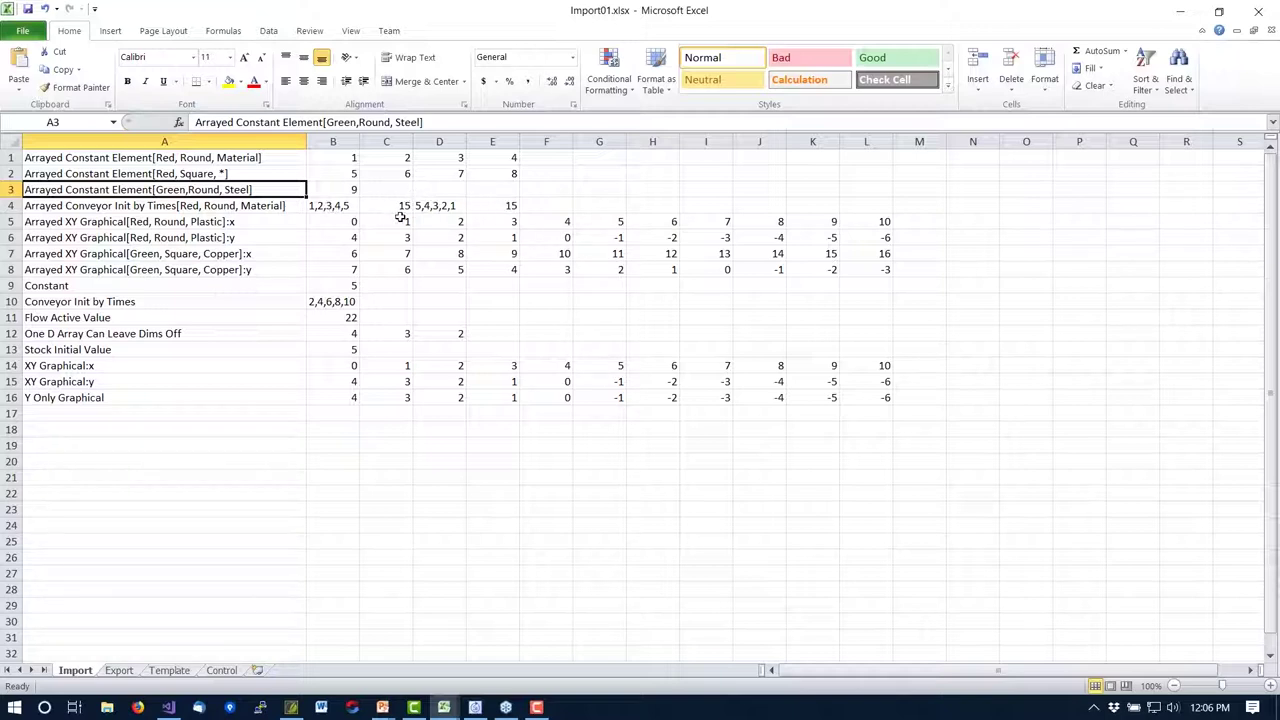
pyautogui.click(224, 222)
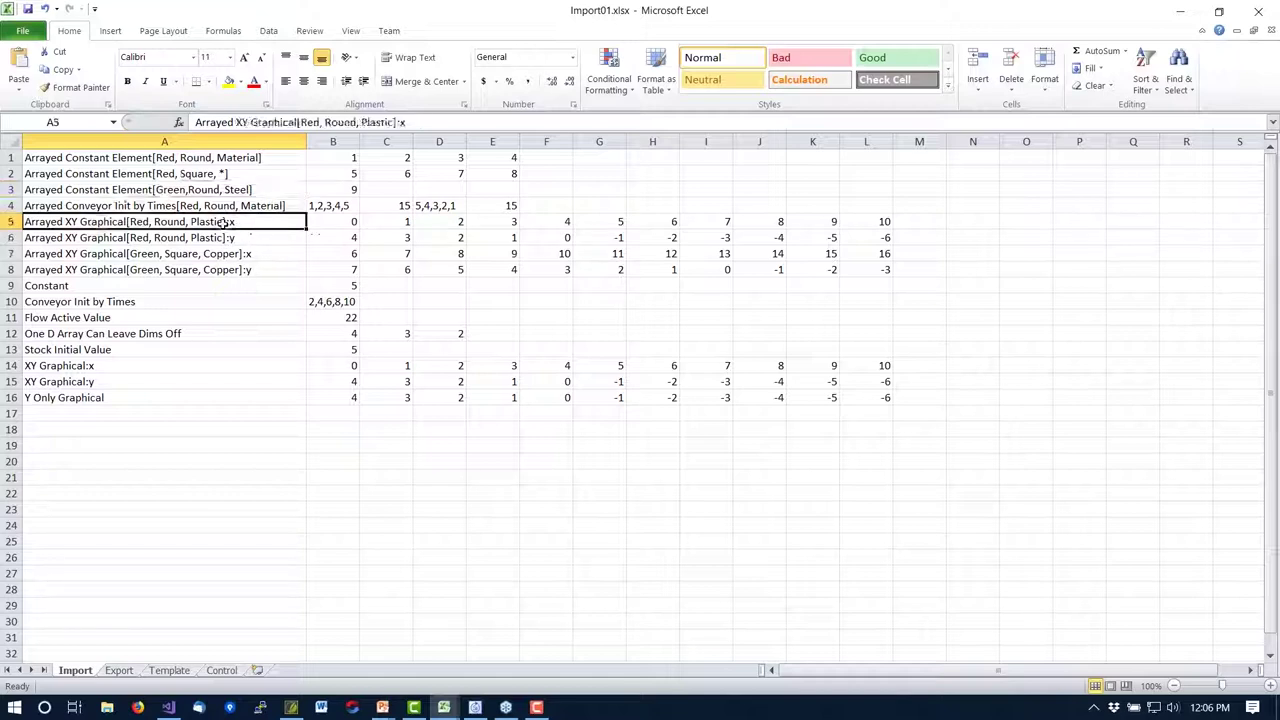
pyautogui.click(226, 238)
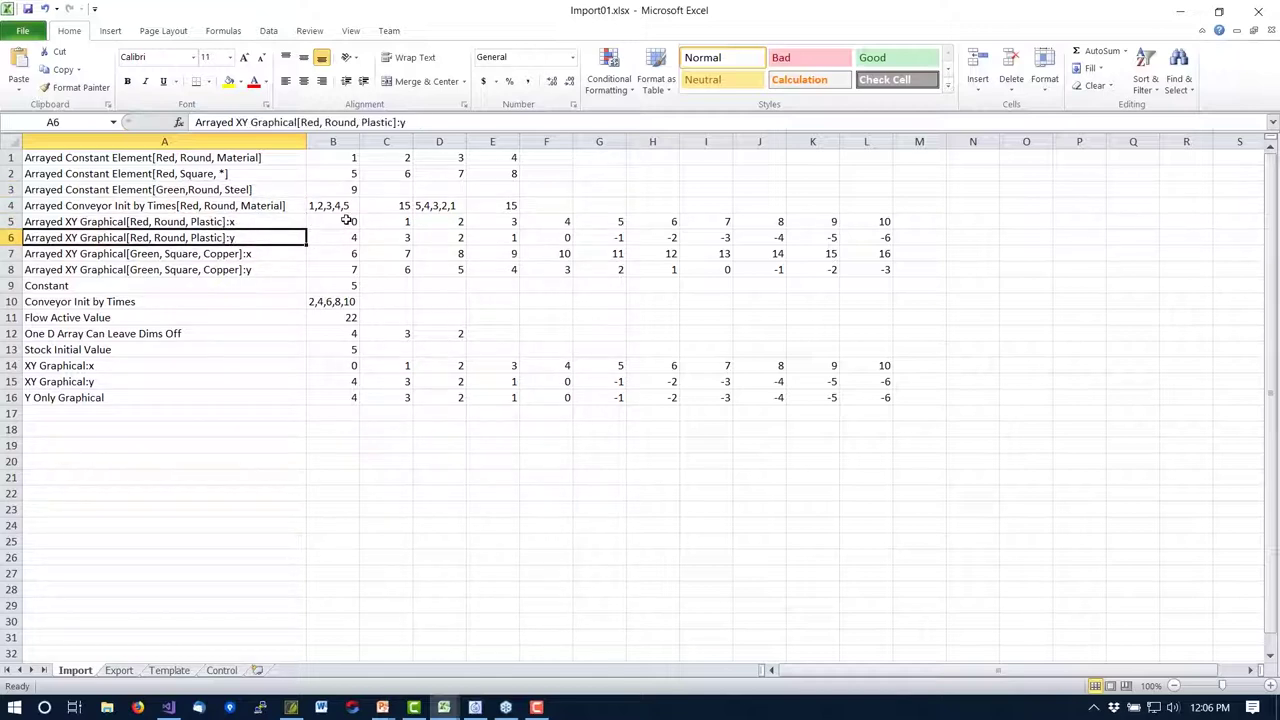
pyautogui.moveTo(335, 219); pyautogui.dragTo(337, 231)
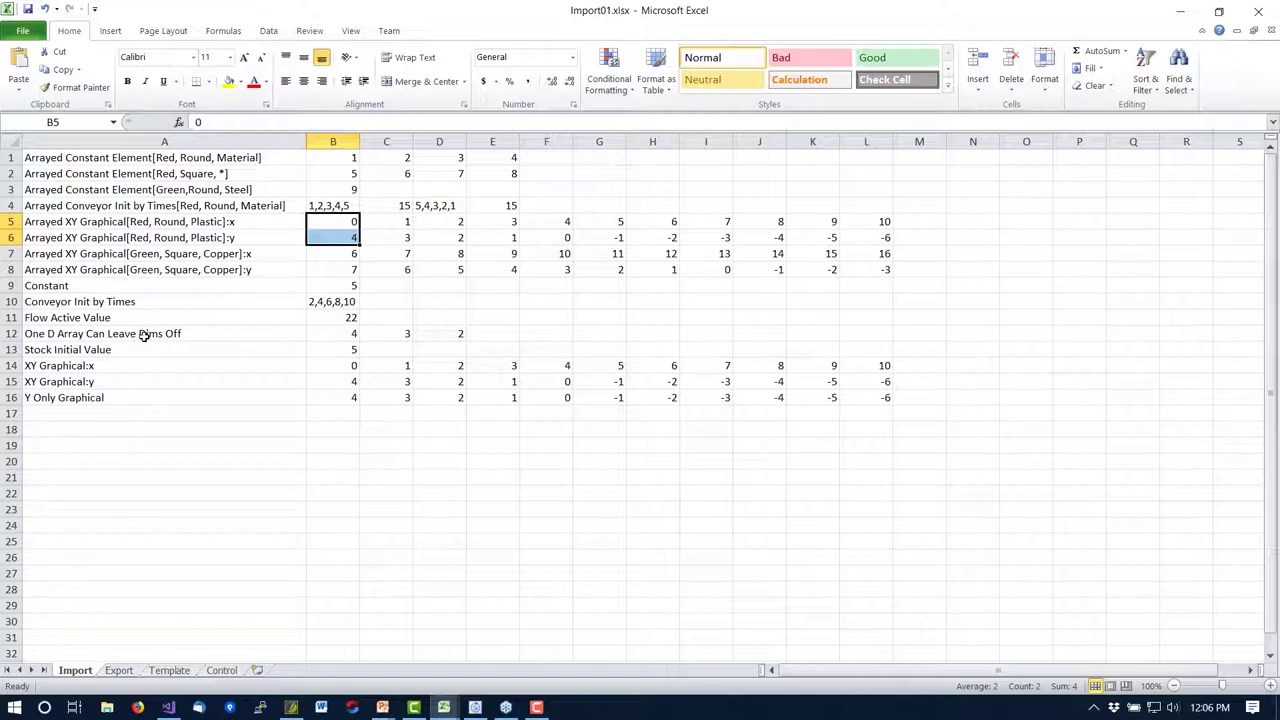
# Switch to the Import01 model in Stella Architect.
pyautogui.hotkey('alt', 'Tab')
pyautogui.press('Tab')
pyautogui.press('Tab')
pyautogui.press('Tab')
pyautogui.press('Tab')
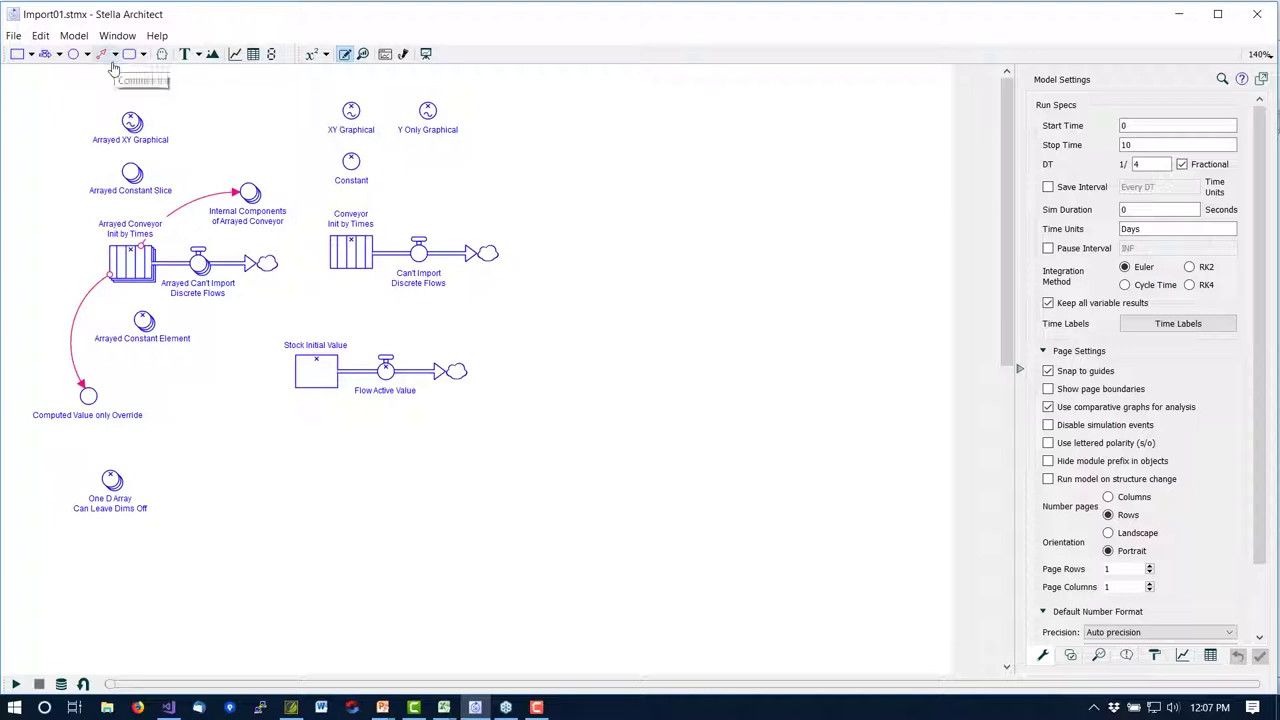
# Look over the parameter import slides in the presentation and return to the Import01 model in Stella Architect.
pyautogui.hotkey('alt', 'Tab')
pyautogui.hotkey('alt', 'Tab')
pyautogui.hotkey('alt', 'Tab')
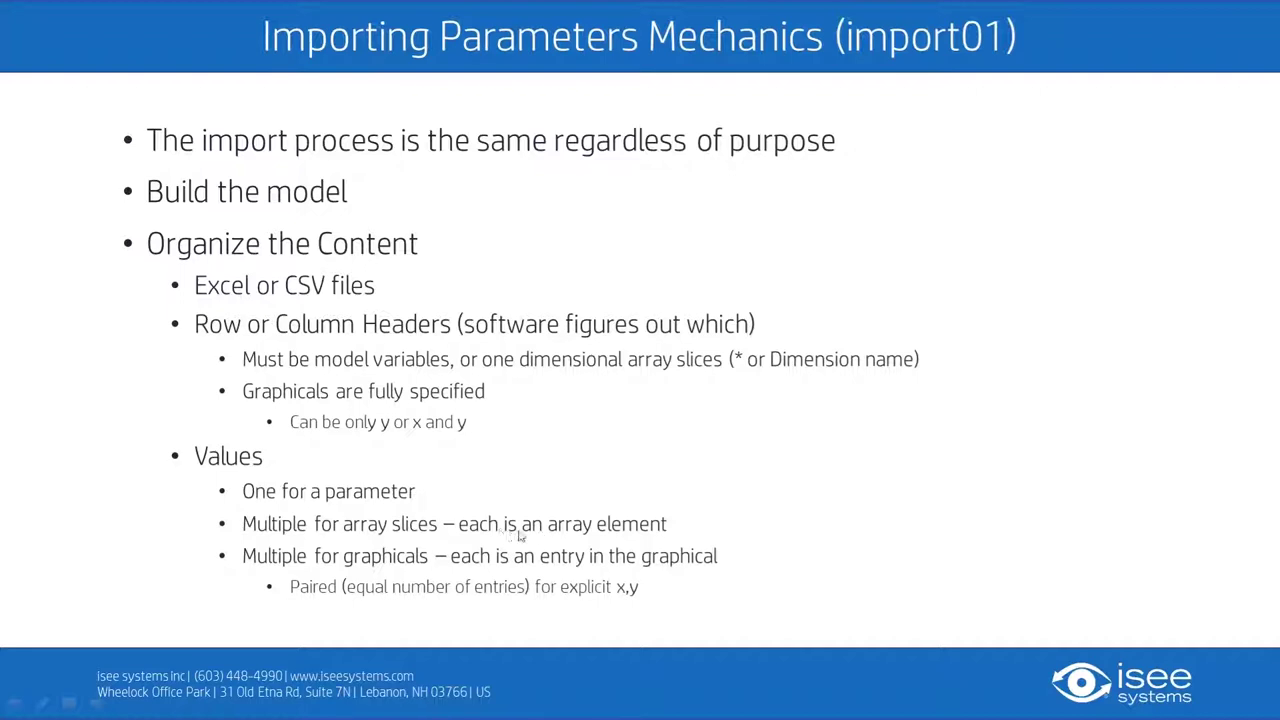
pyautogui.click(404, 562)
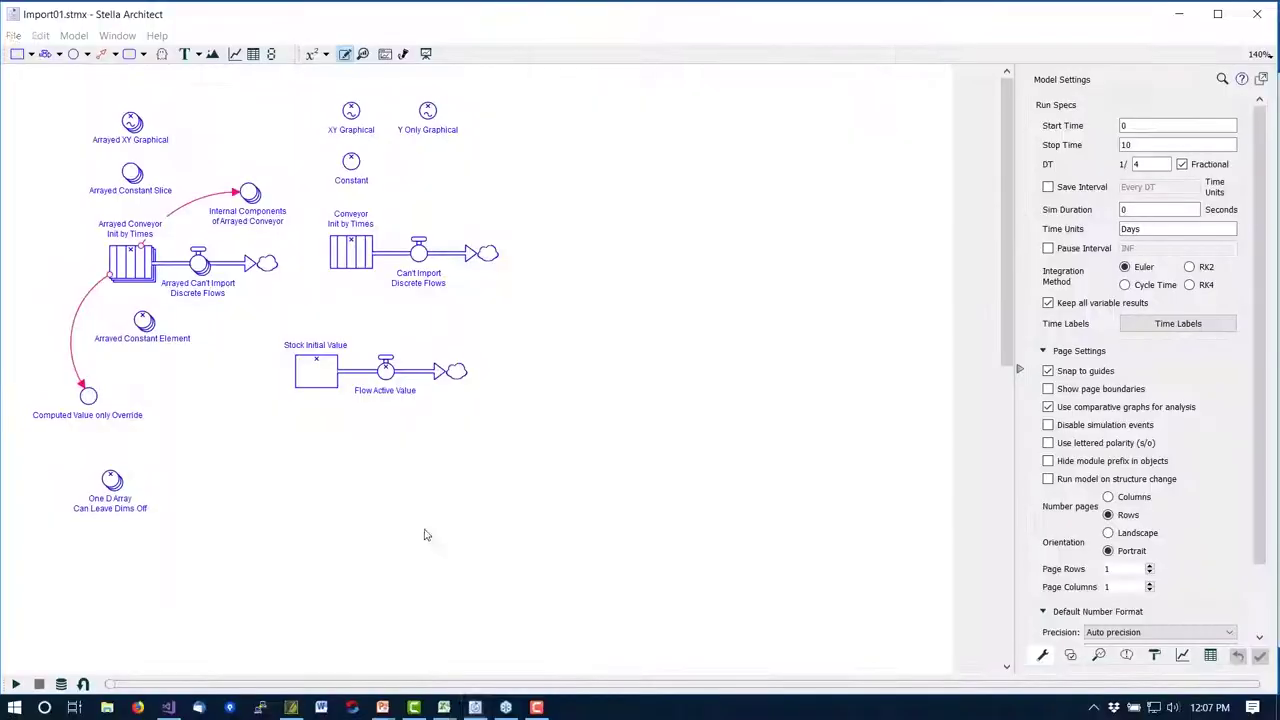
# Review the model's Import01.xlsx import link, including its source, worksheet, link type and import behavior.
pyautogui.click(87, 40)
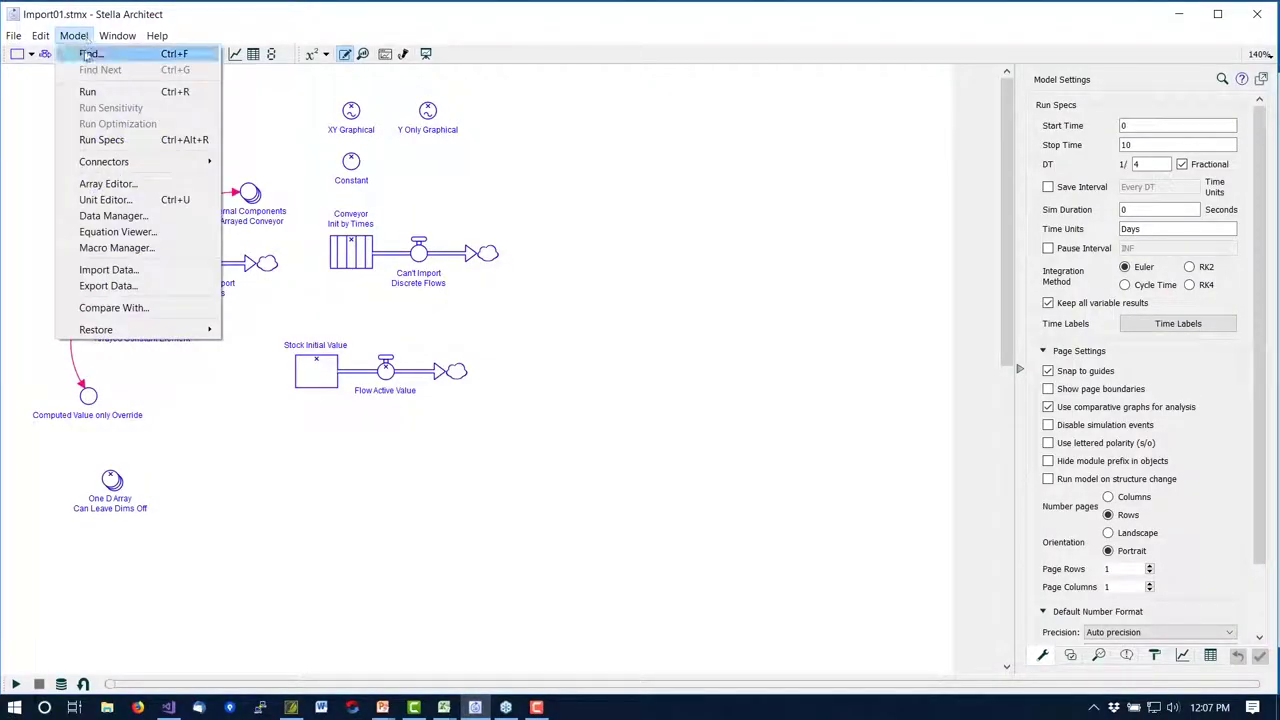
pyautogui.click(140, 268)
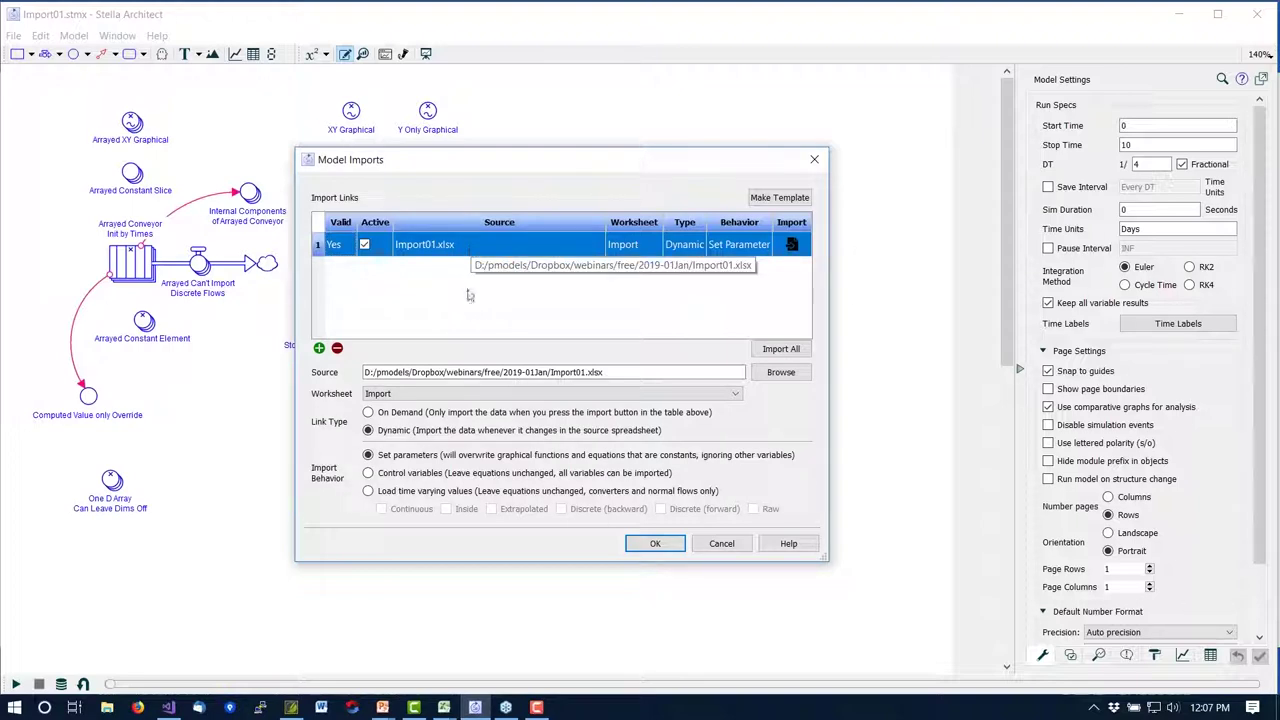
pyautogui.click(575, 402)
pyautogui.click(575, 402)
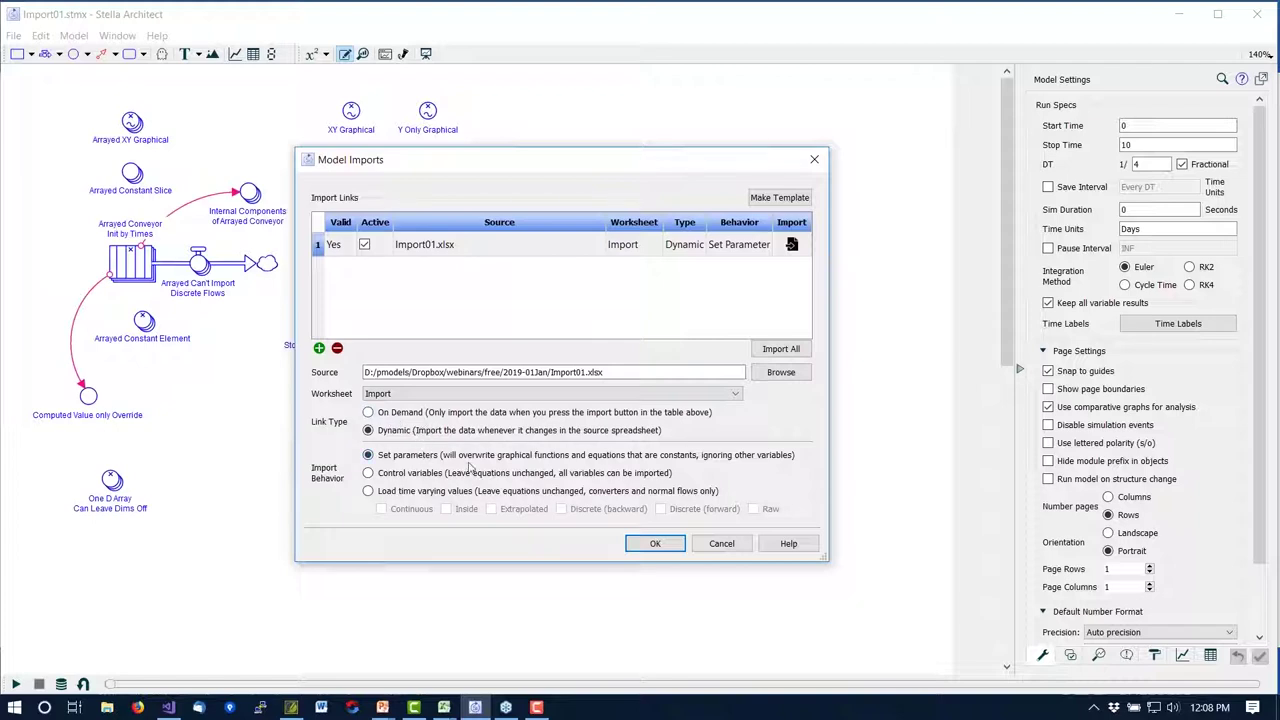
pyautogui.click(652, 545)
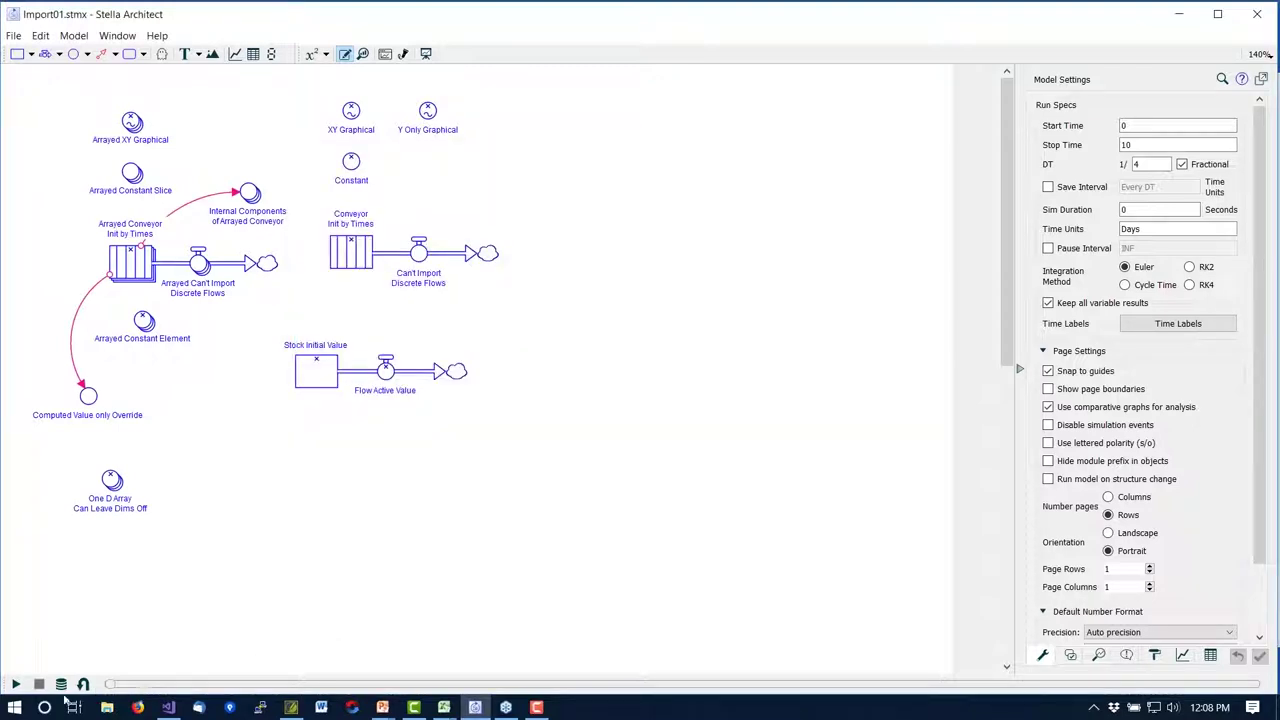
# Run the simulation and inspect the results of Arrayed XY Graphical.
pyautogui.click(16, 686)
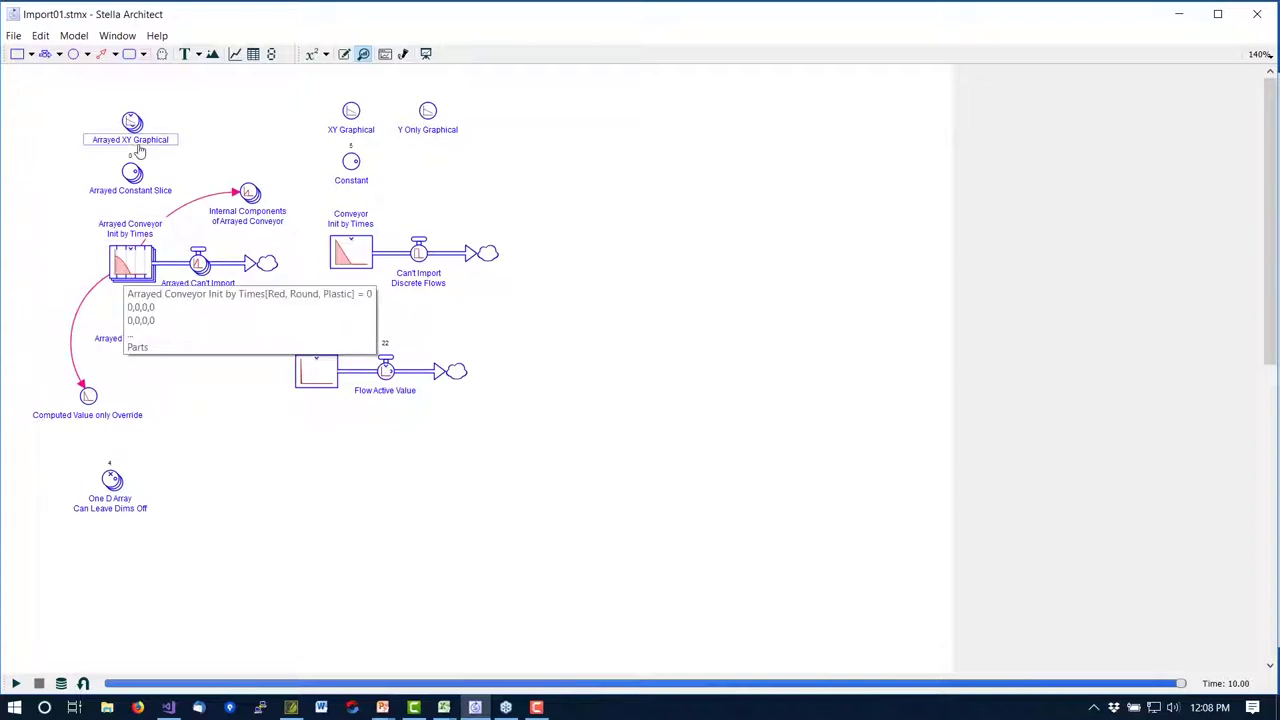
pyautogui.moveTo(130, 122)
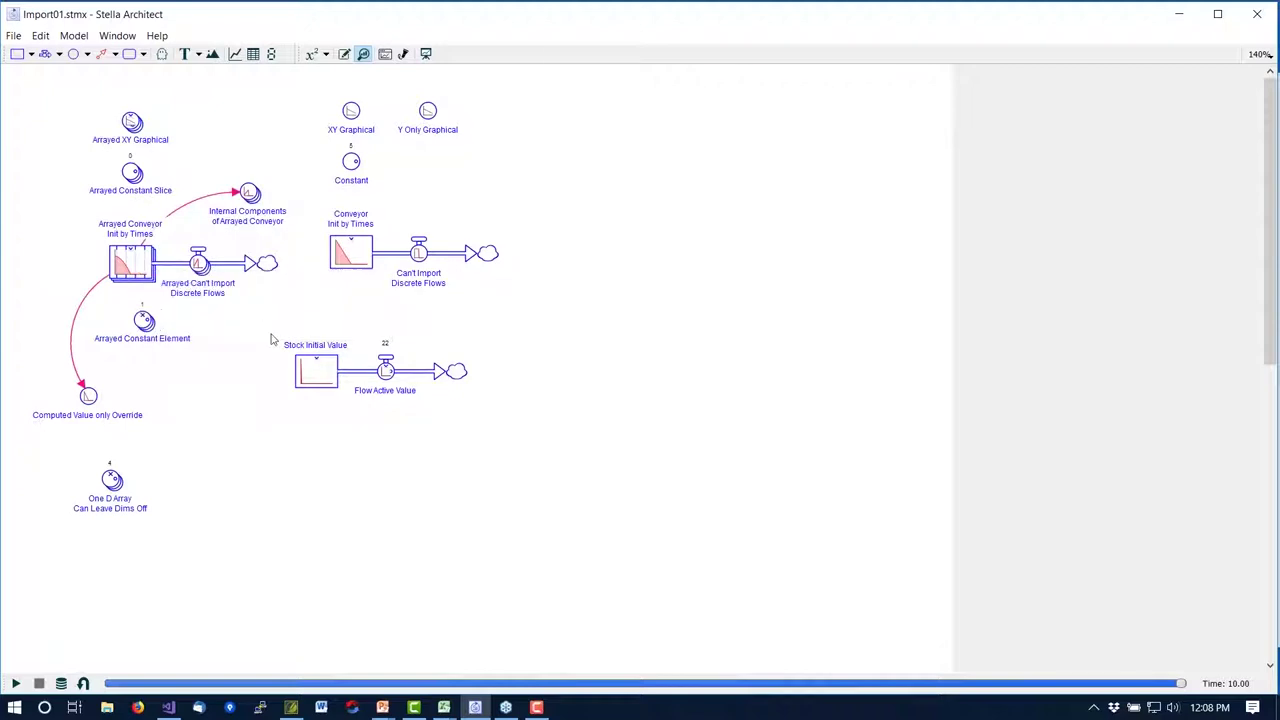
# Check the Importing Parameters Mechanics 2 slide and return to the Stella Architect model.
pyautogui.hotkey('alt', 'Tab')
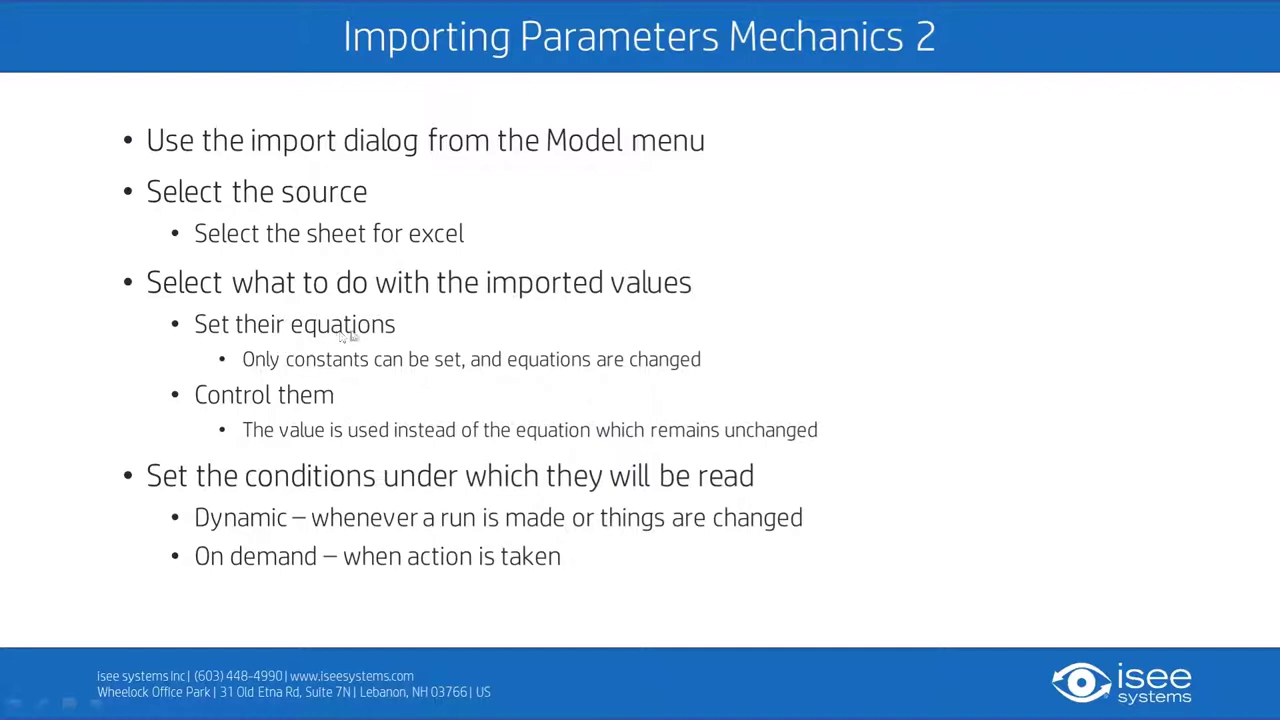
pyautogui.click(340, 480)
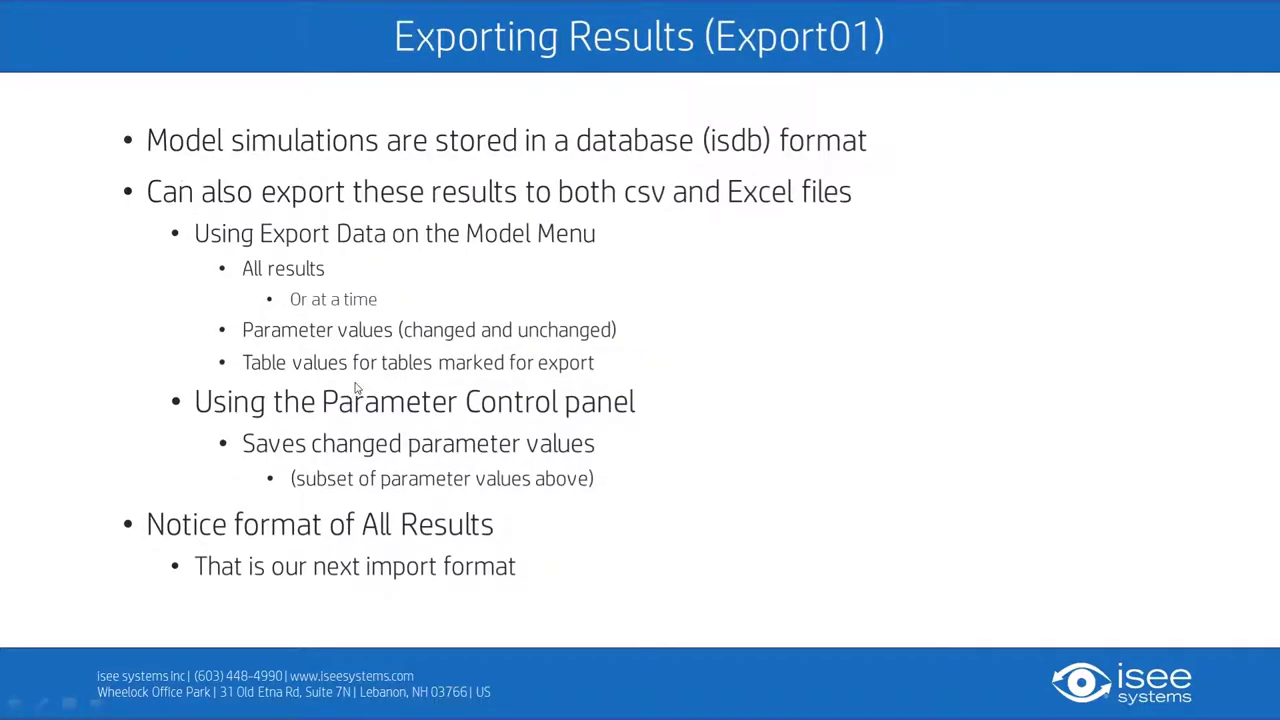
pyautogui.press('Left')
pyautogui.hotkey('alt', 'Tab')
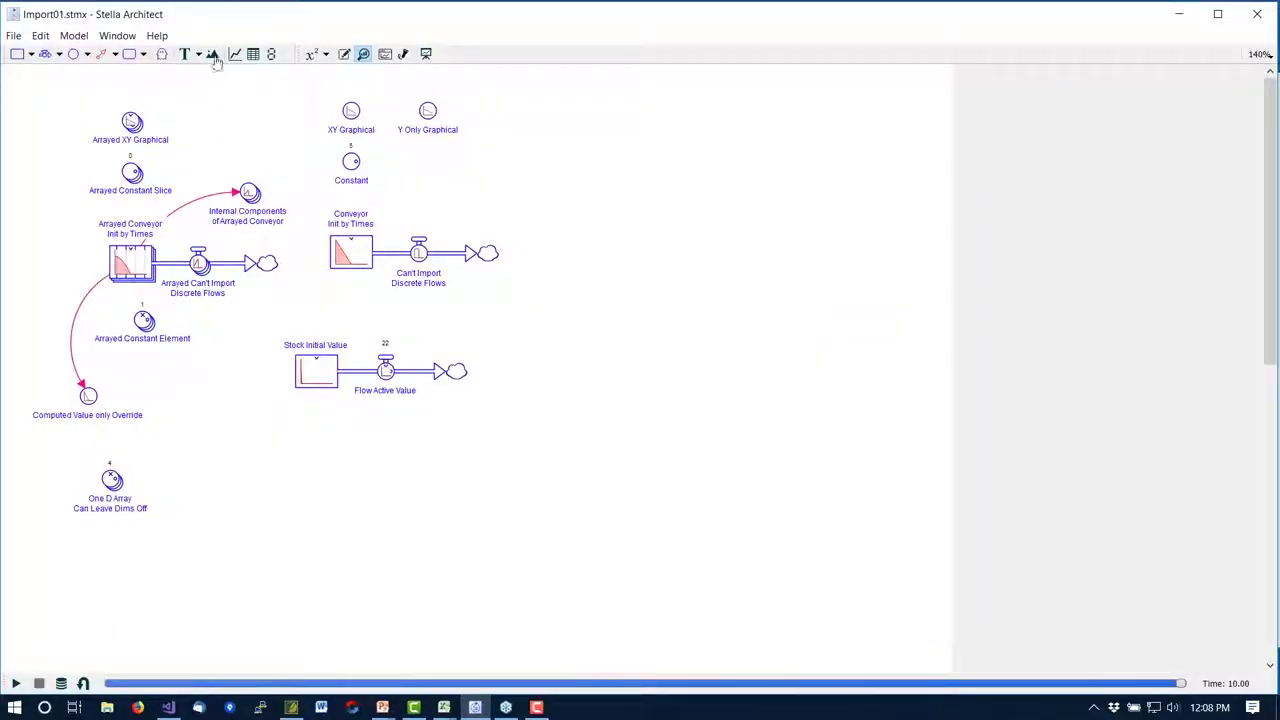
# Set the worksheet of the model's Import01.xlsx import link to Control.
pyautogui.click(73, 35)
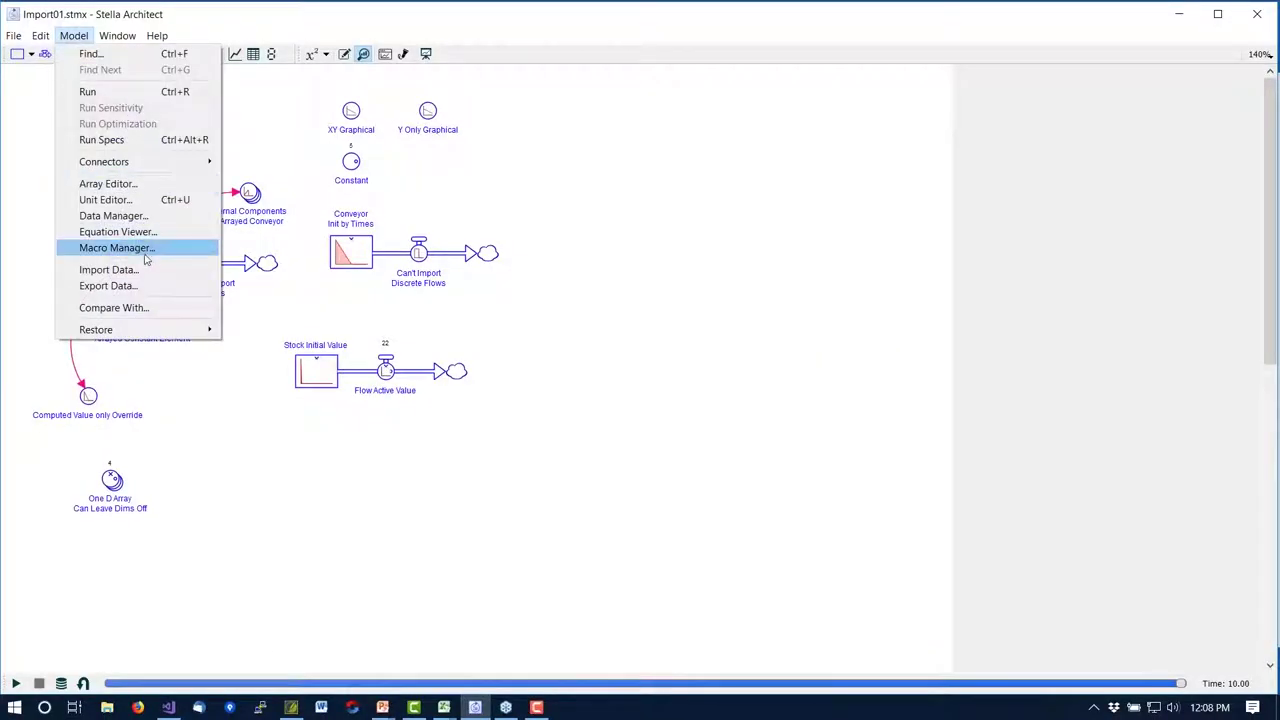
pyautogui.click(108, 270)
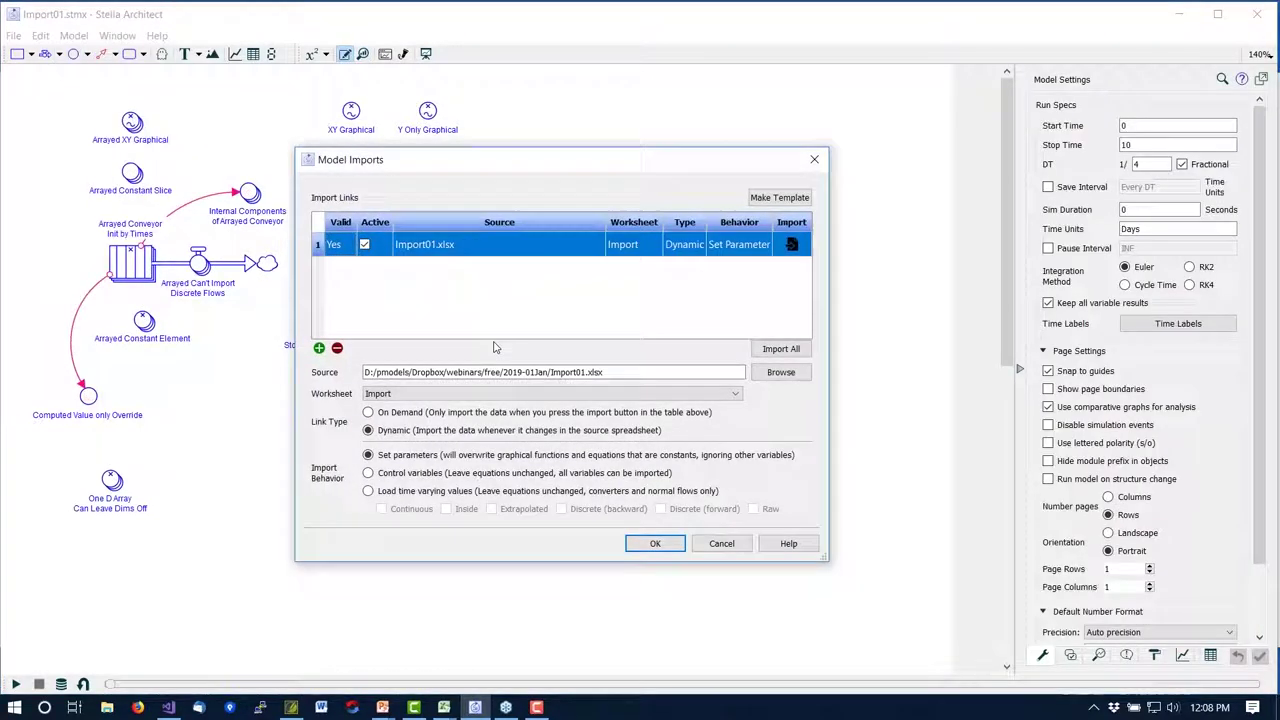
pyautogui.click(515, 396)
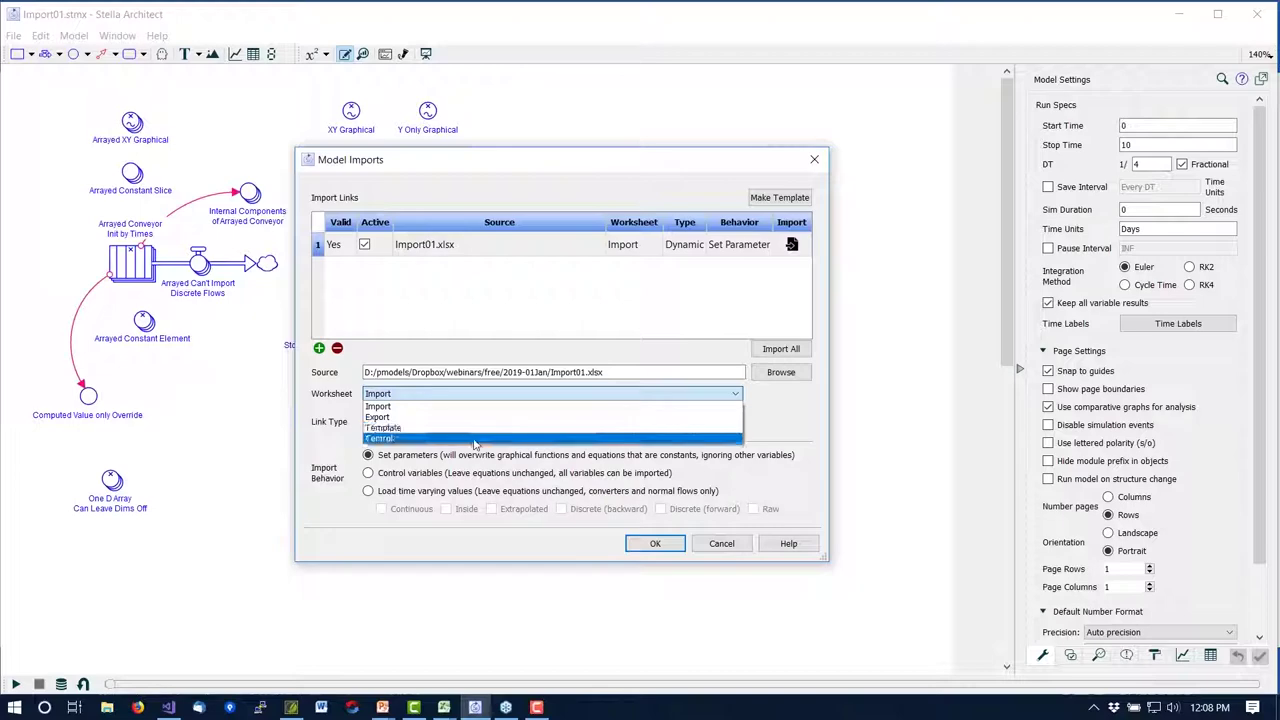
pyautogui.click(486, 438)
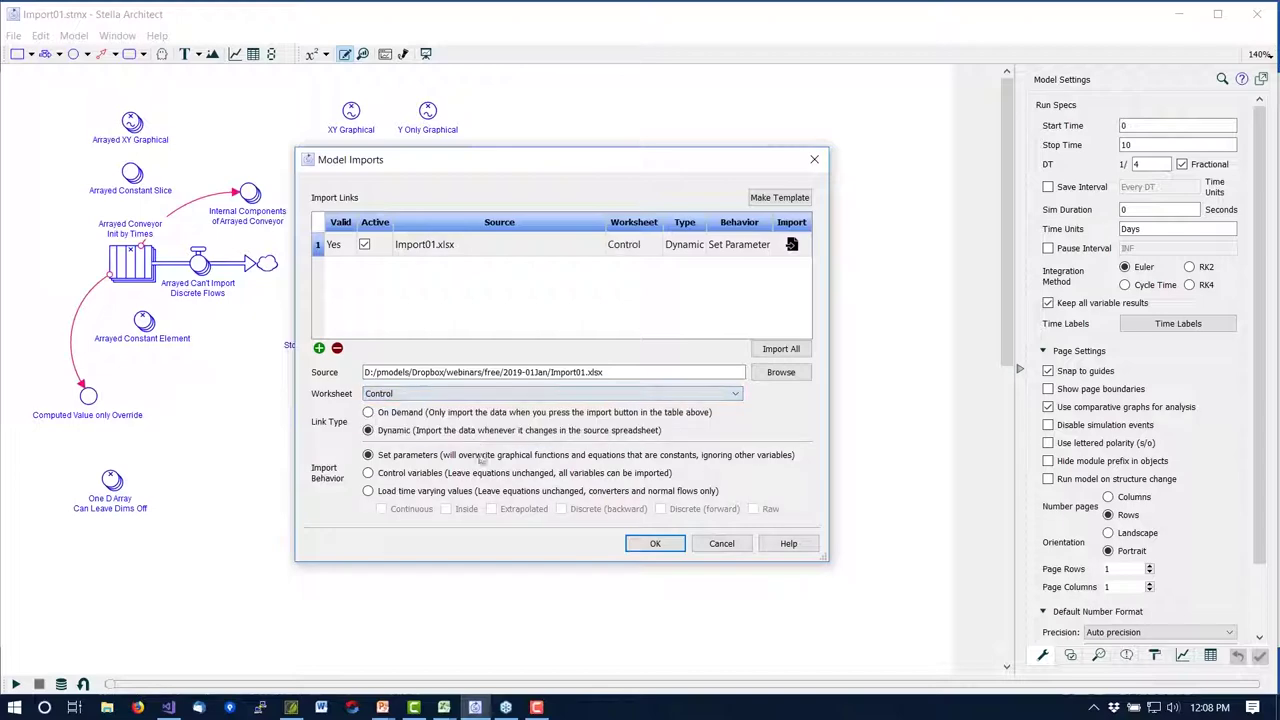
# Switch to the Import01.xlsx workbook in Excel and examine the Arrayed Conveyor Init by Times values on the Control worksheet.
pyautogui.click(445, 708)
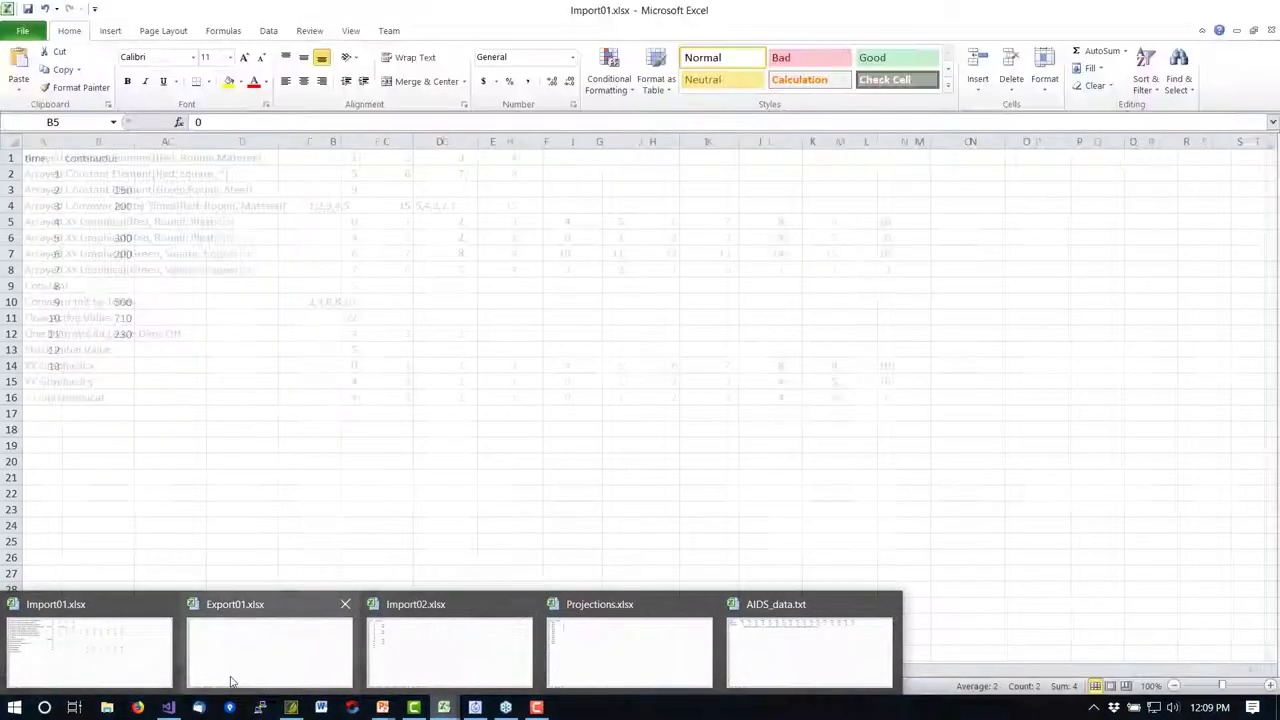
pyautogui.click(154, 668)
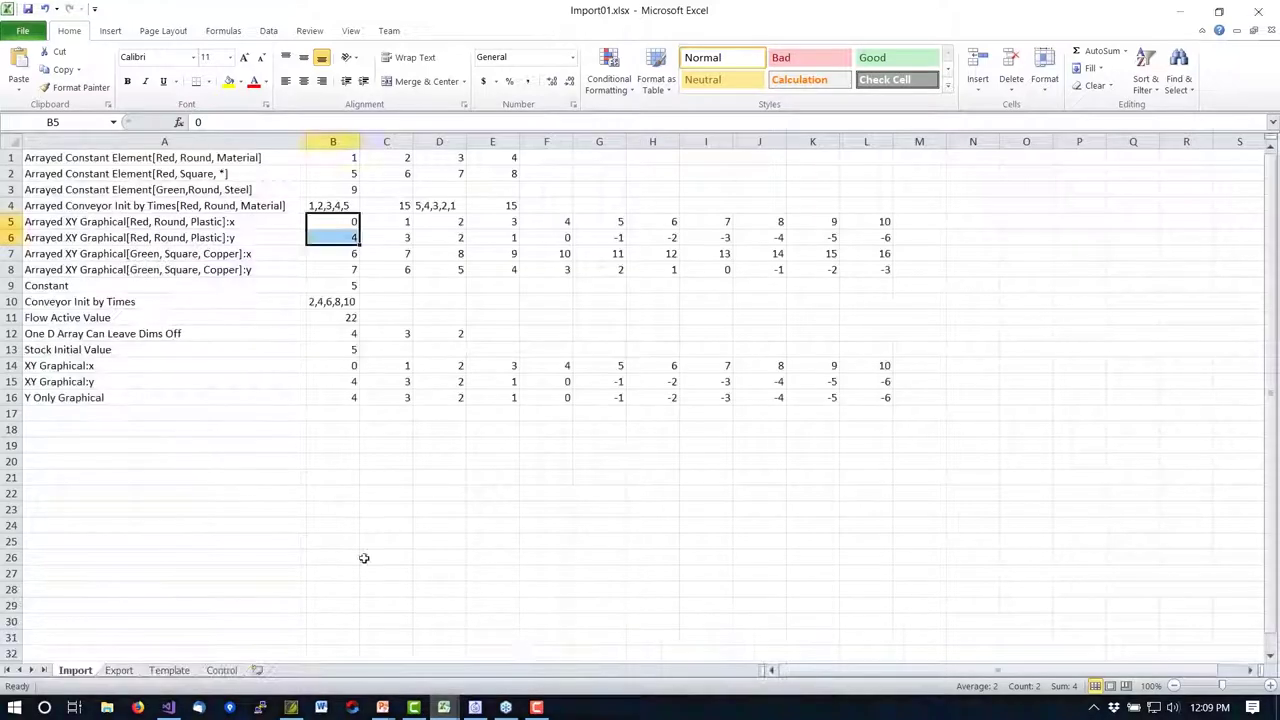
pyautogui.click(221, 670)
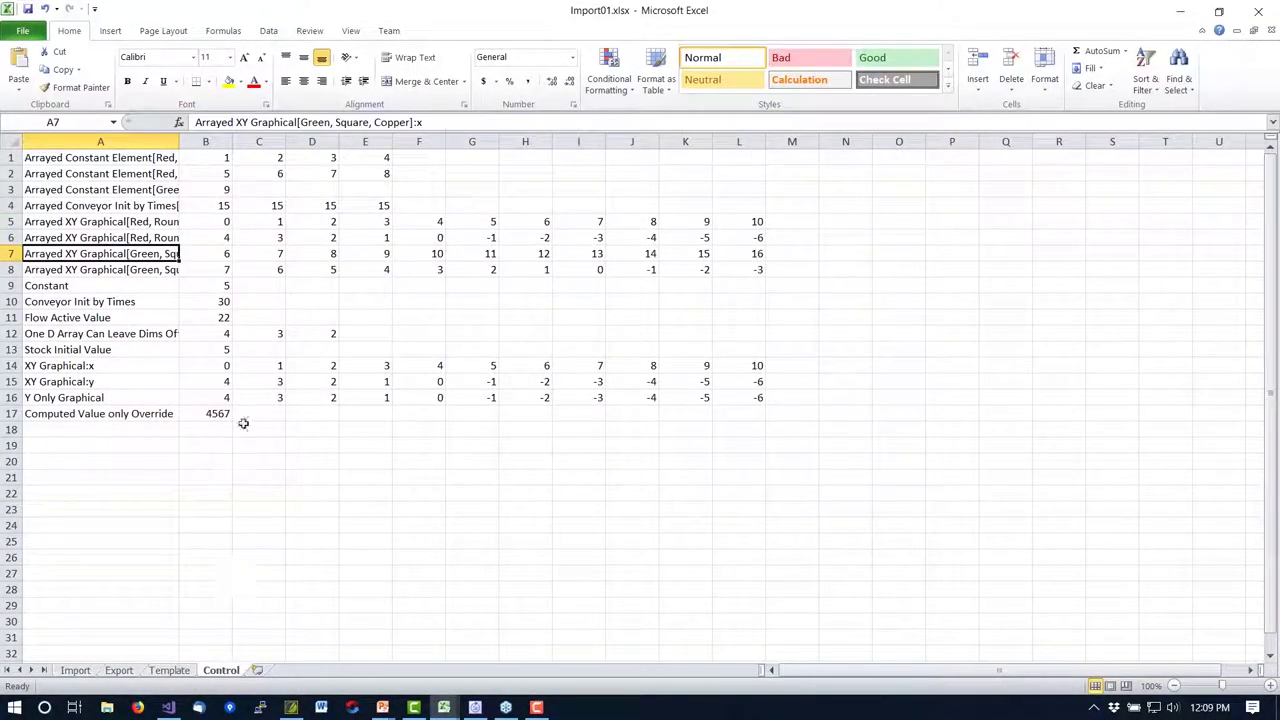
pyautogui.moveTo(217, 206); pyautogui.dragTo(362, 204)
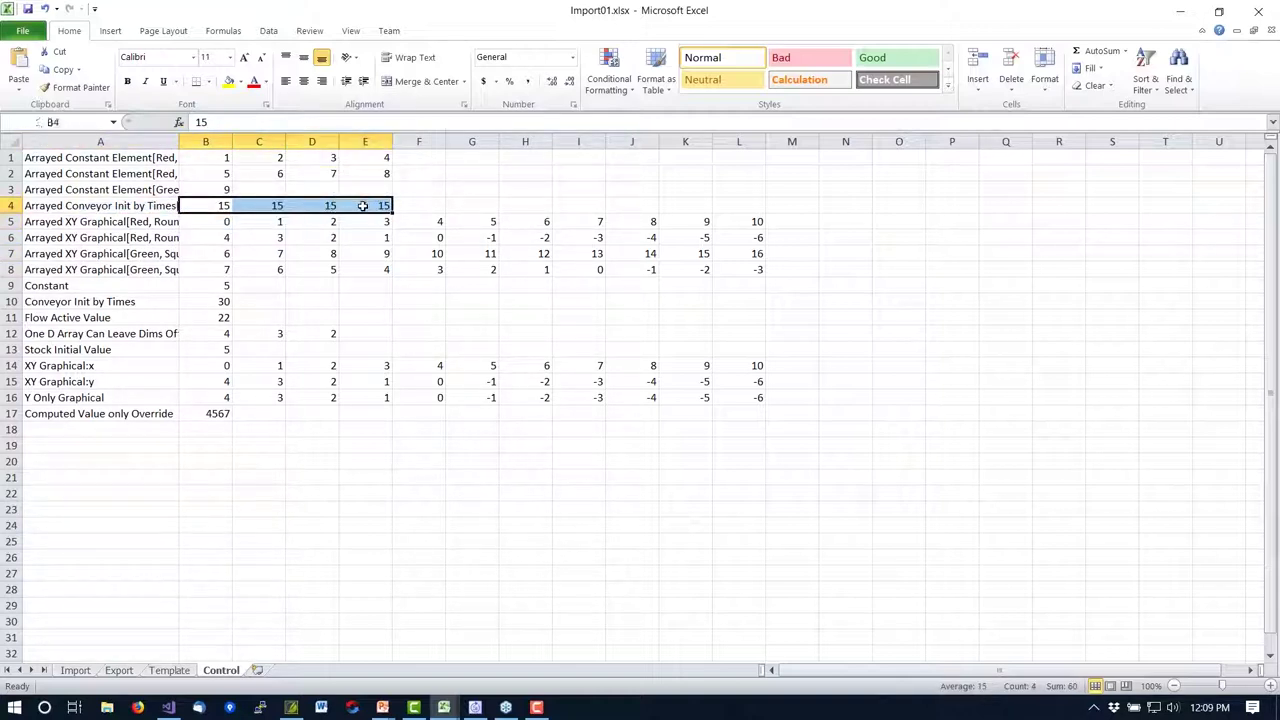
pyautogui.click(227, 206)
pyautogui.click(367, 204)
pyautogui.moveTo(369, 204); pyautogui.dragTo(209, 207)
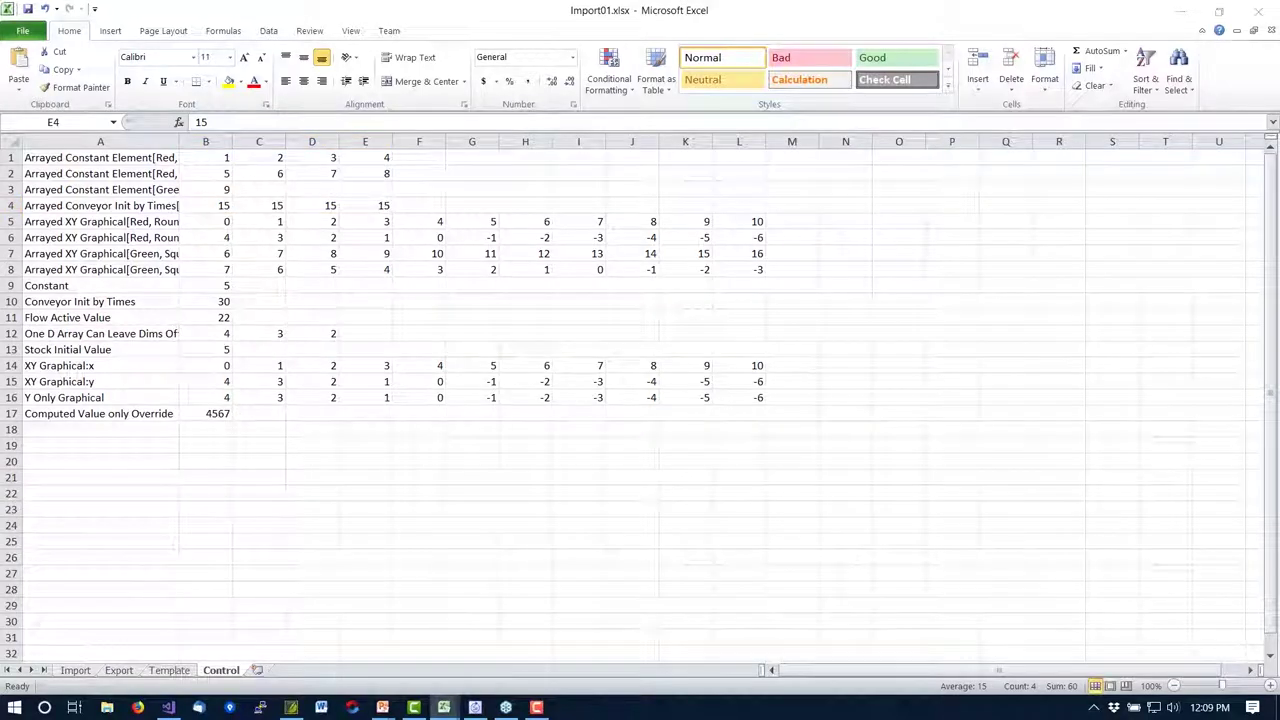
# Return to Stella Architect and try to import the Control worksheet with the Set parameters behavior.
pyautogui.hotkey('alt', 'Tab')
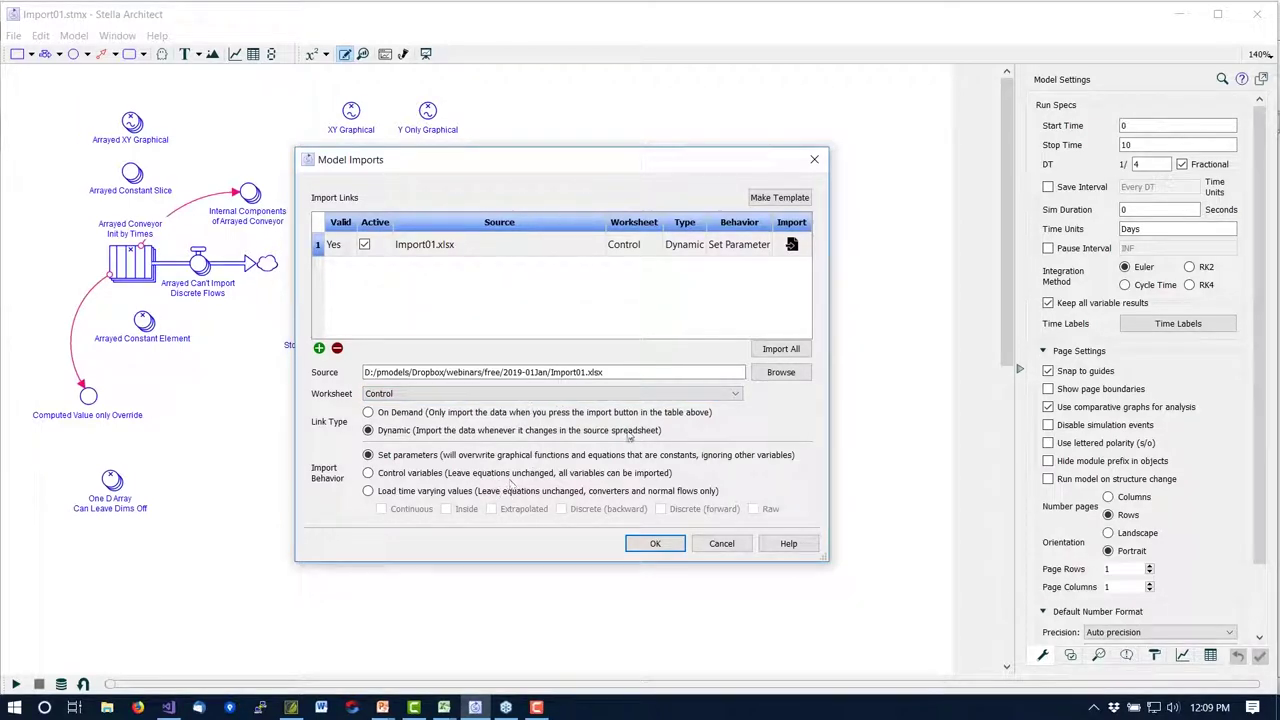
pyautogui.click(791, 244)
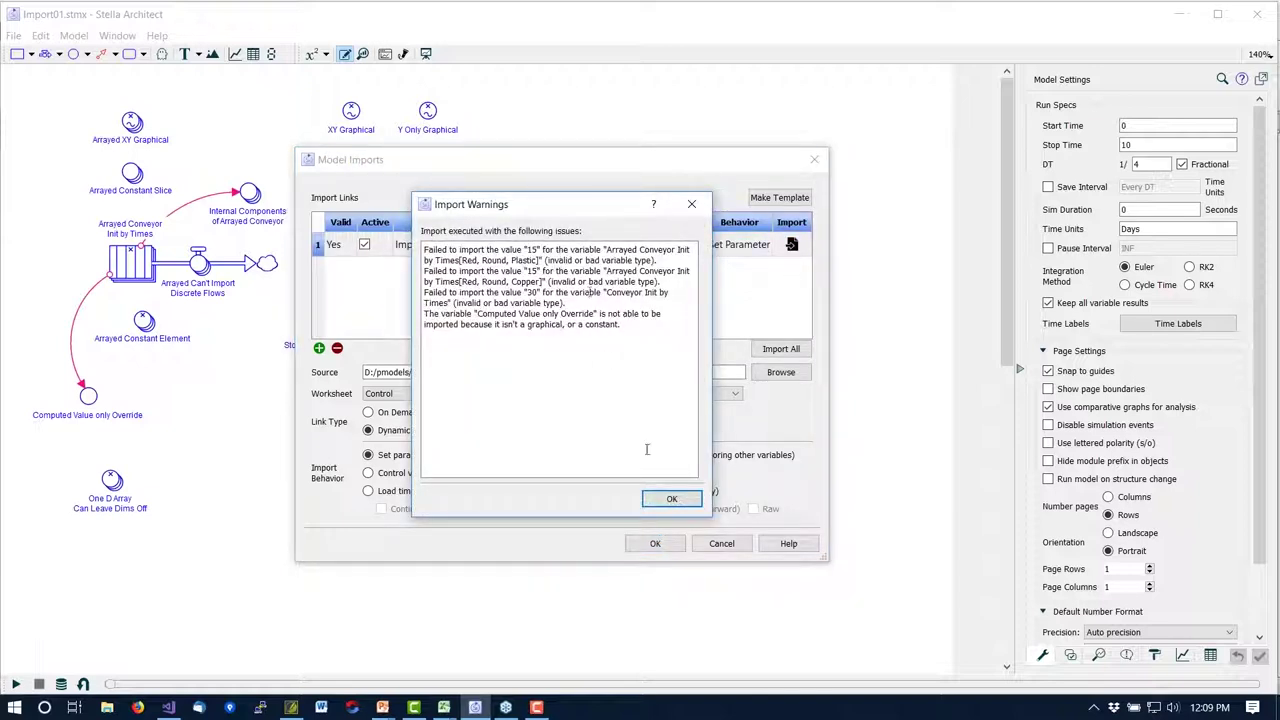
pyautogui.click(676, 506)
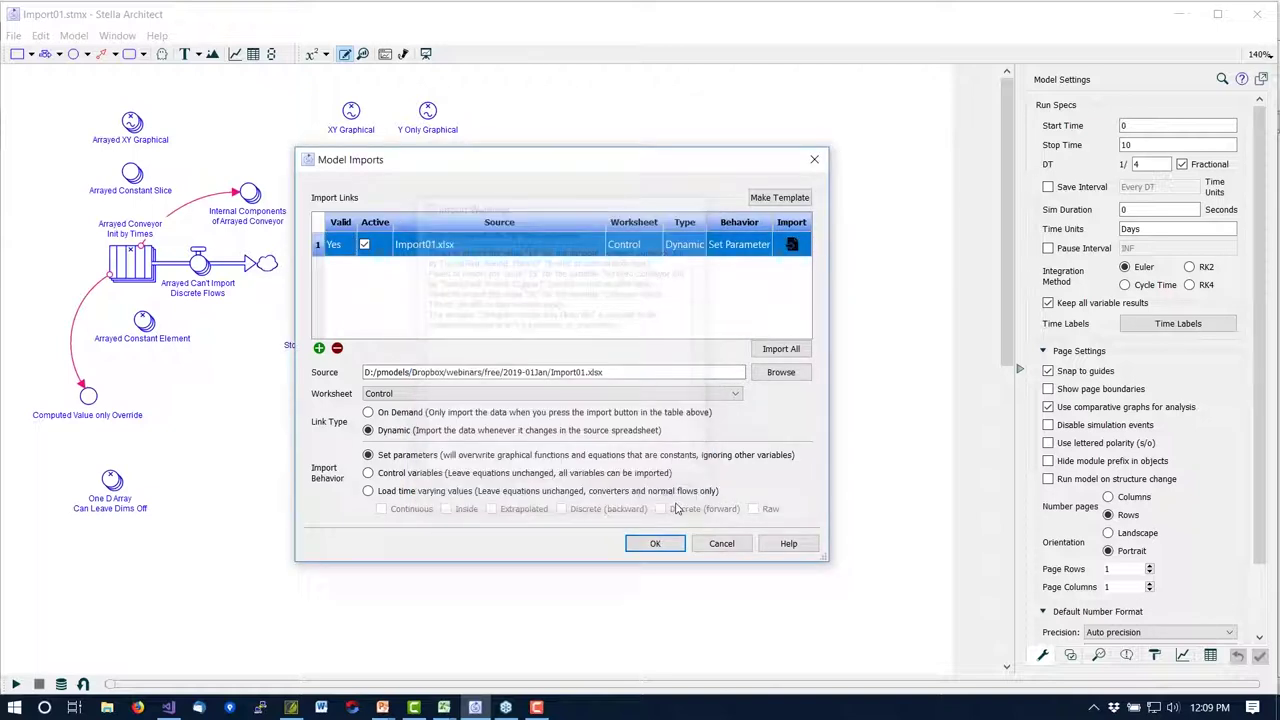
# Change the import behavior to Control variables, import the Control worksheet and accept the import settings.
pyautogui.click(368, 473)
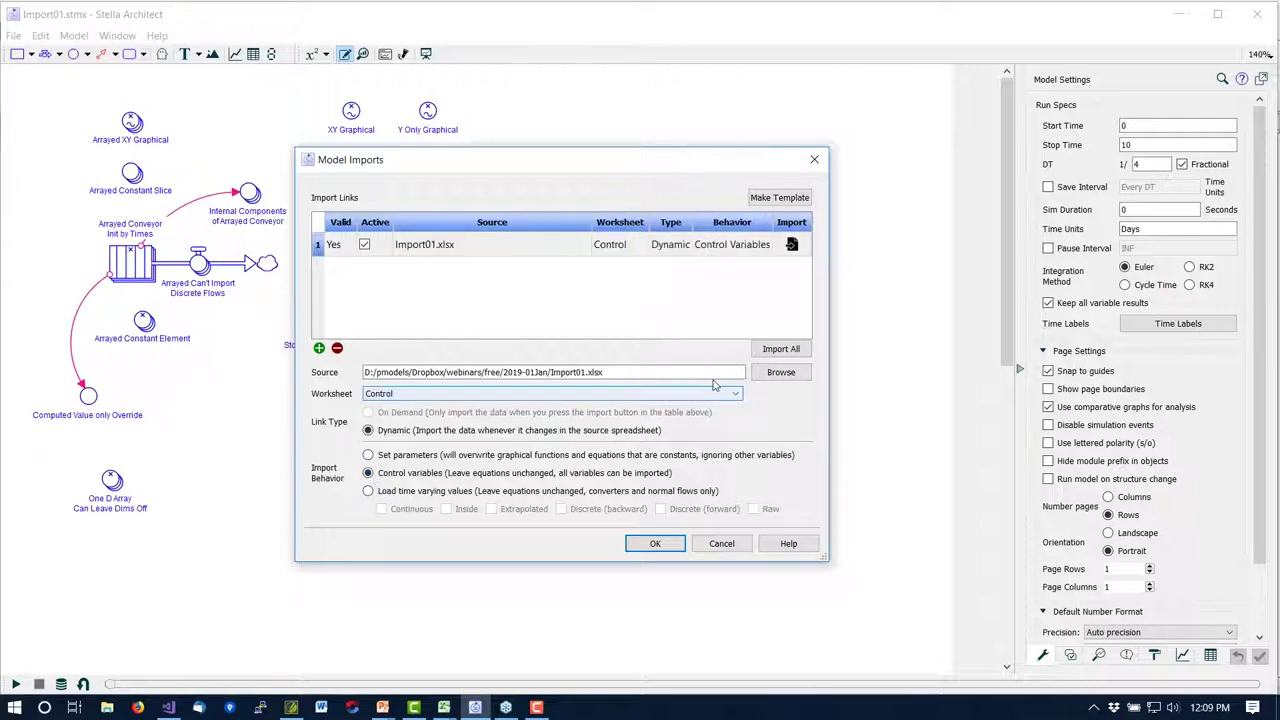
pyautogui.click(791, 245)
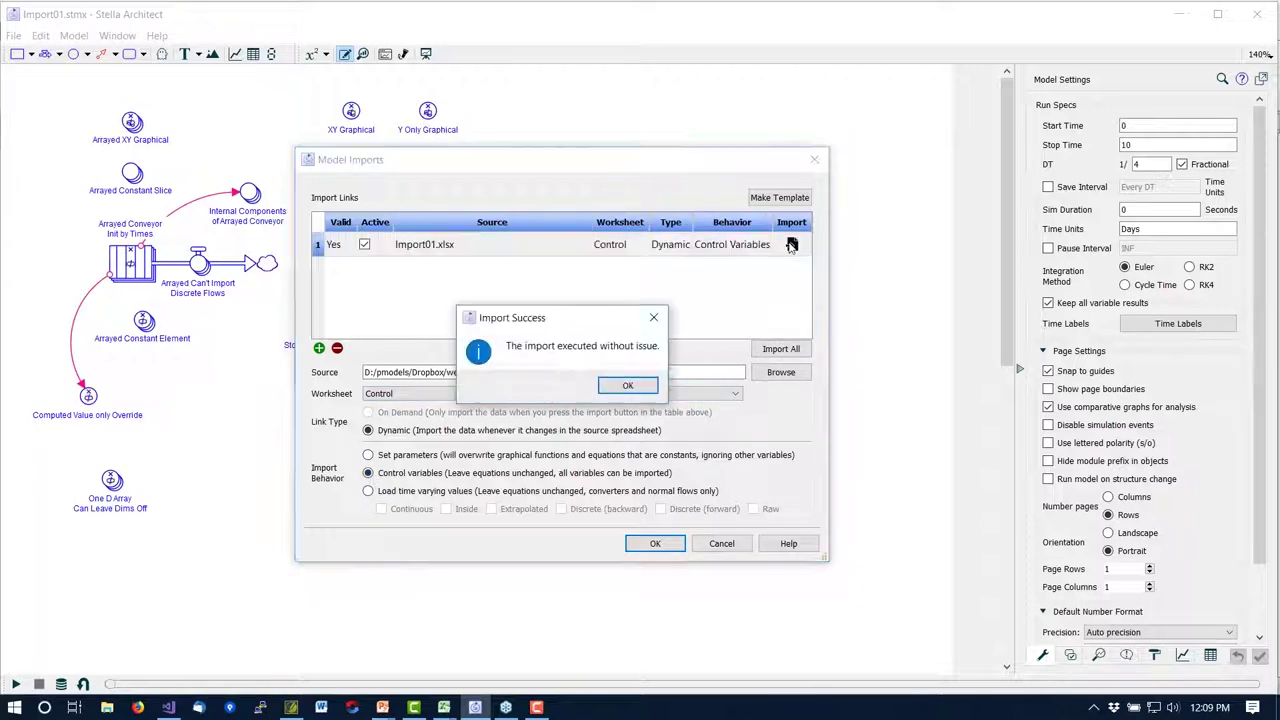
pyautogui.click(629, 386)
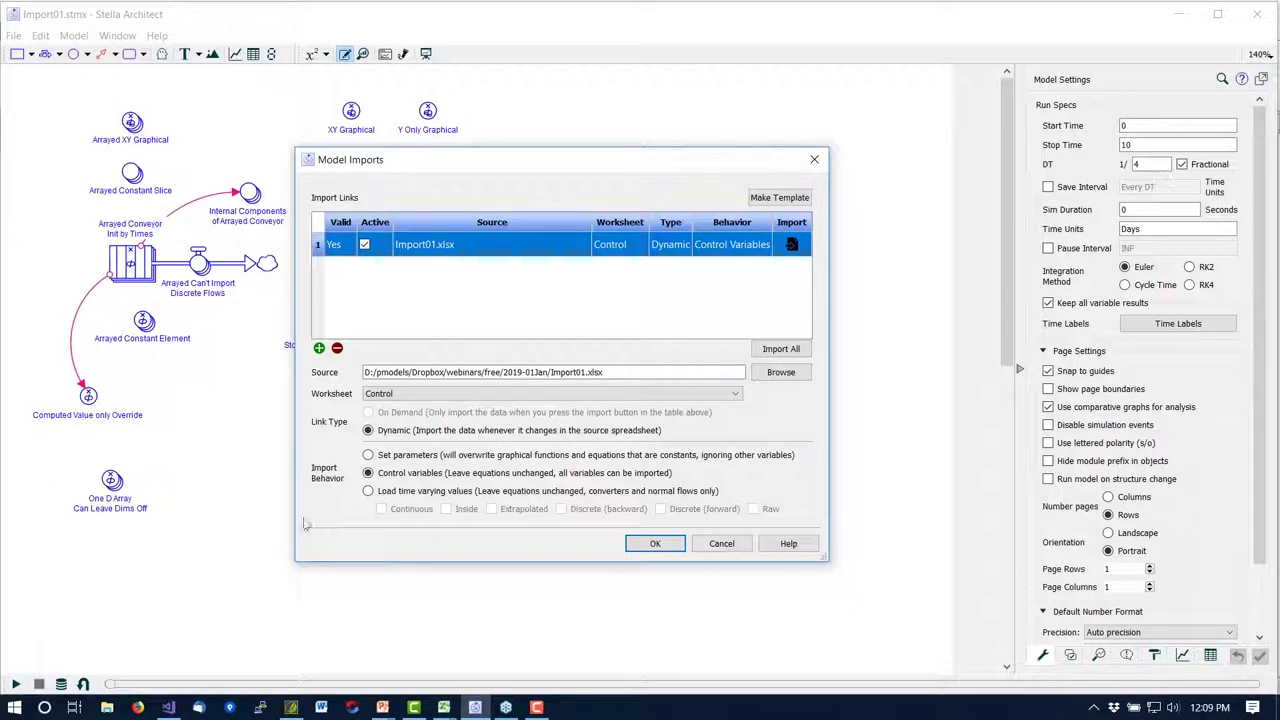
pyautogui.click(648, 547)
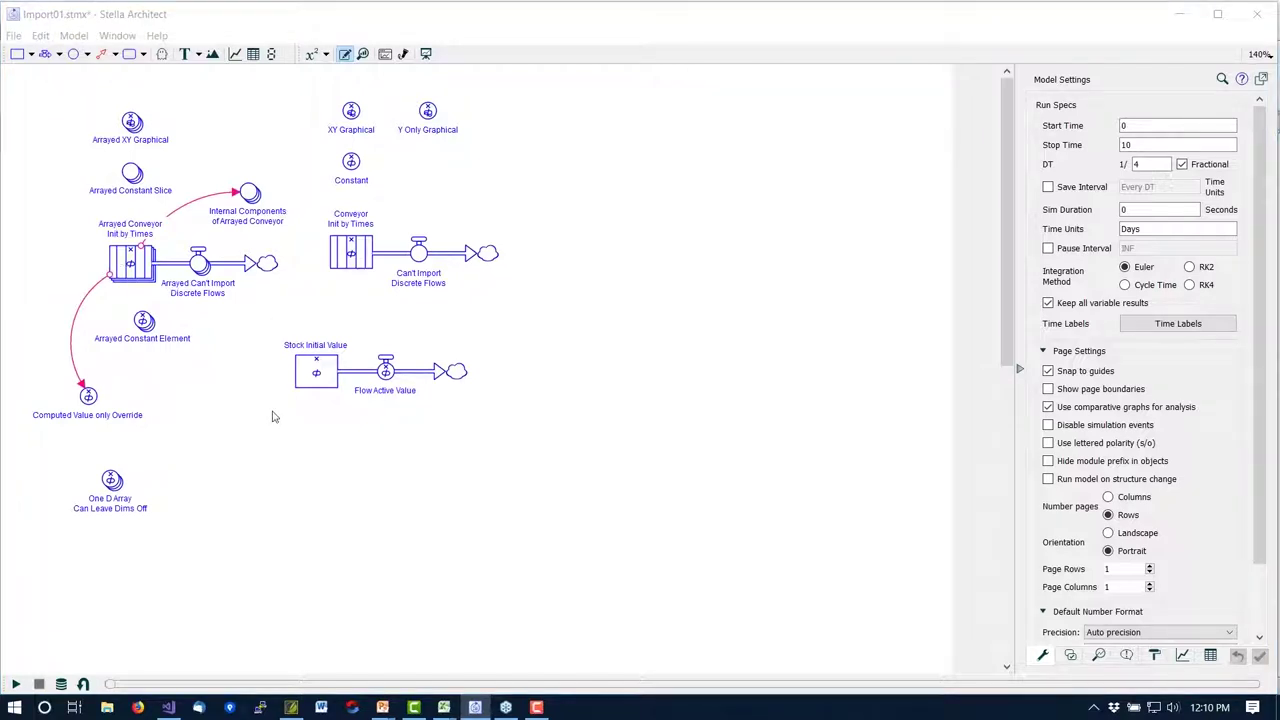
# View the Exporting Results (Export01) slide in the presentation and return to the Stella Architect model.
pyautogui.hotkey('alt', 'Tab')
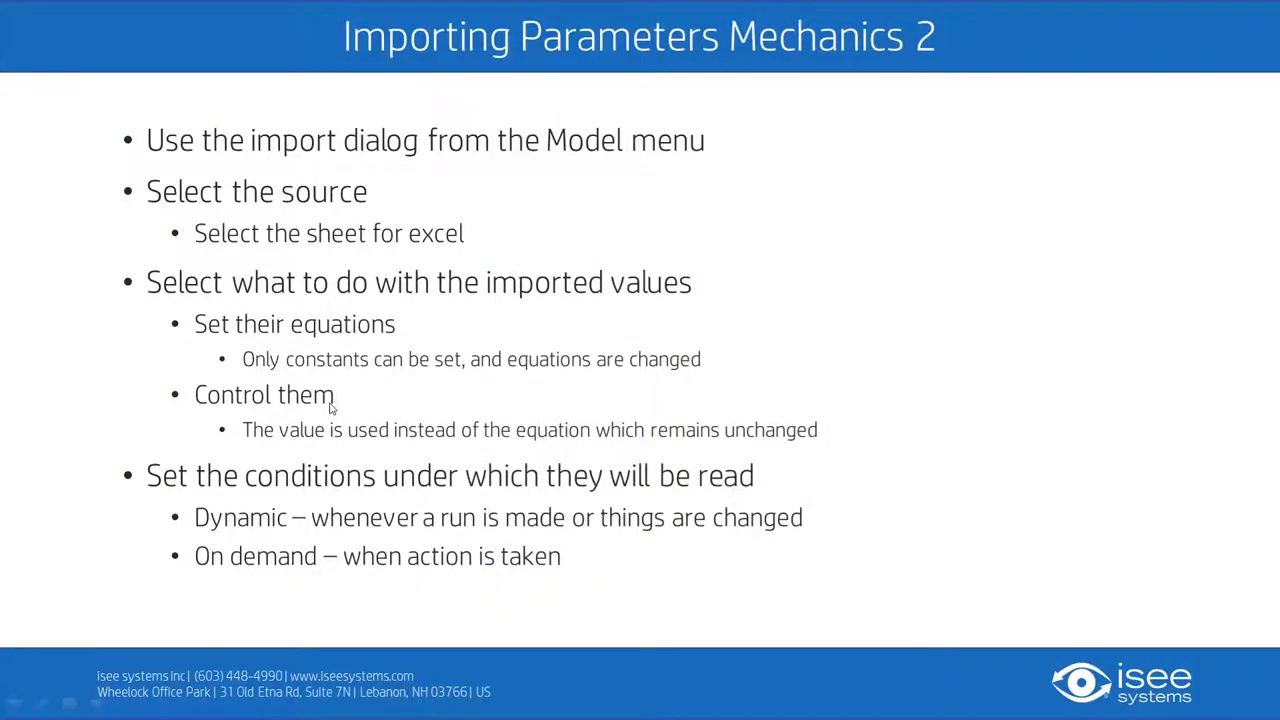
pyautogui.press('Right')
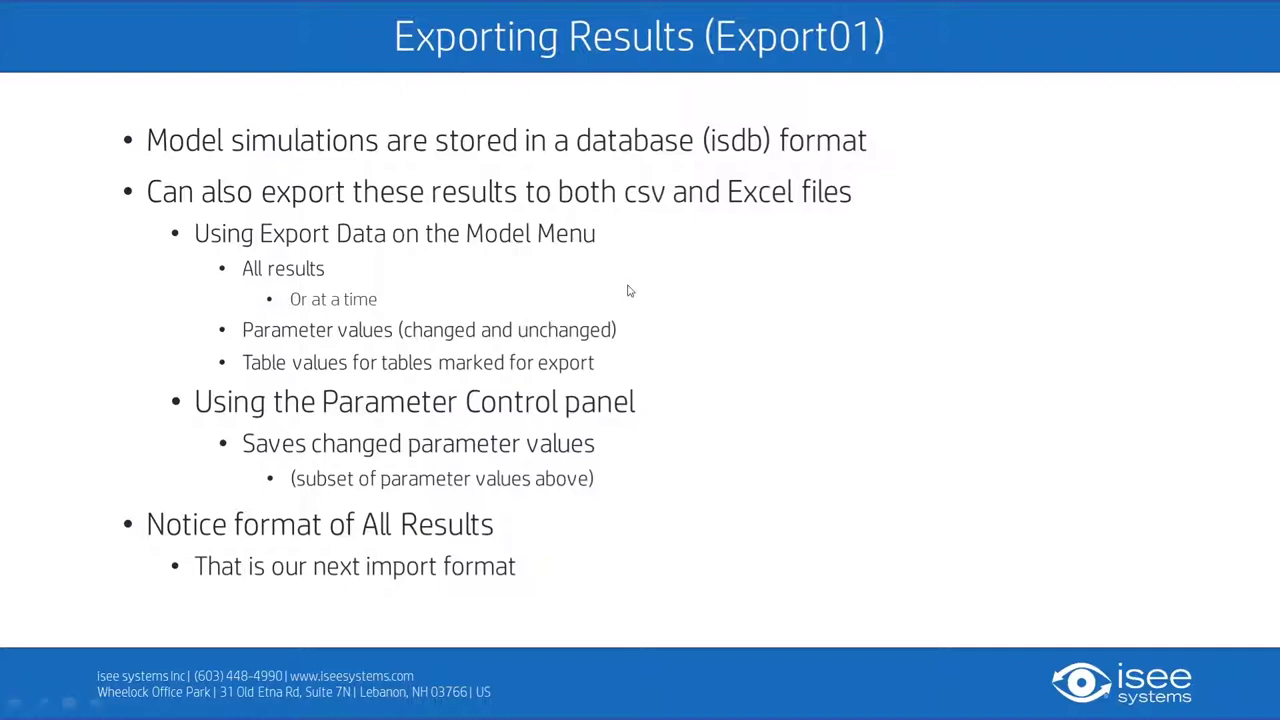
pyautogui.hotkey('alt', 'Tab')
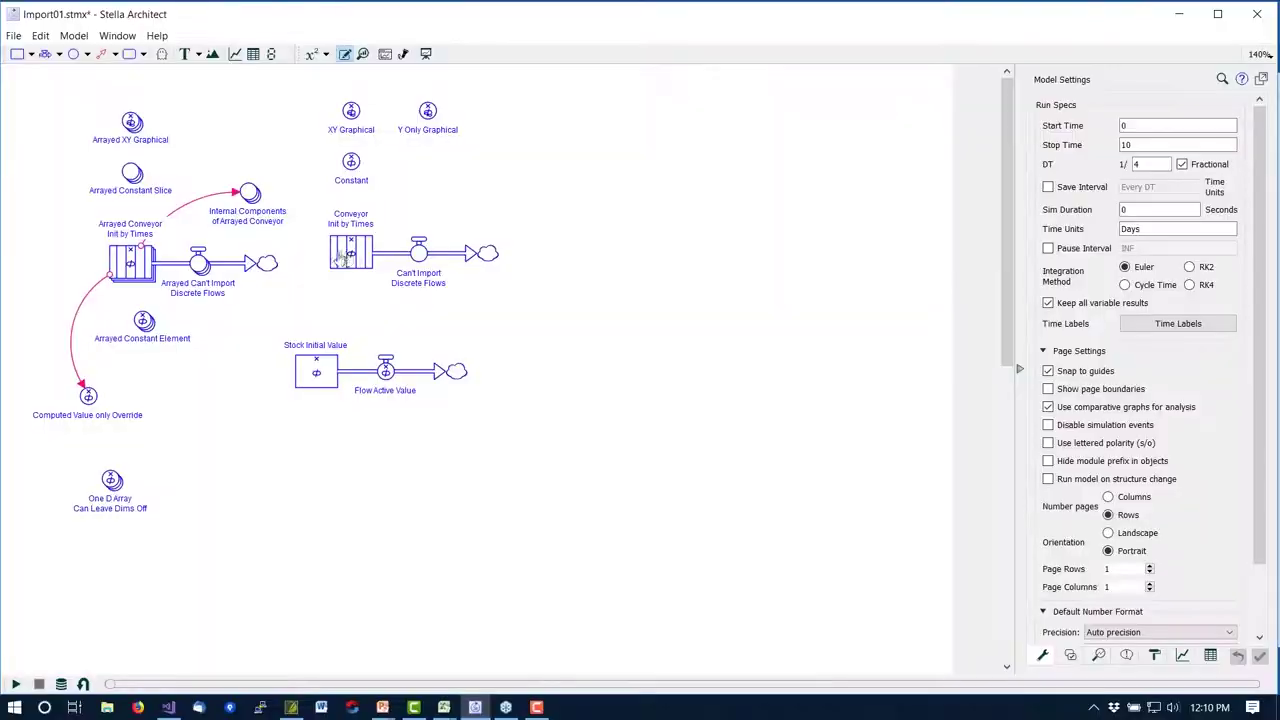
# Close the Import01 model without saving it and open Export01.stmx from the 2019-01Jan folder.
pyautogui.click(12, 36)
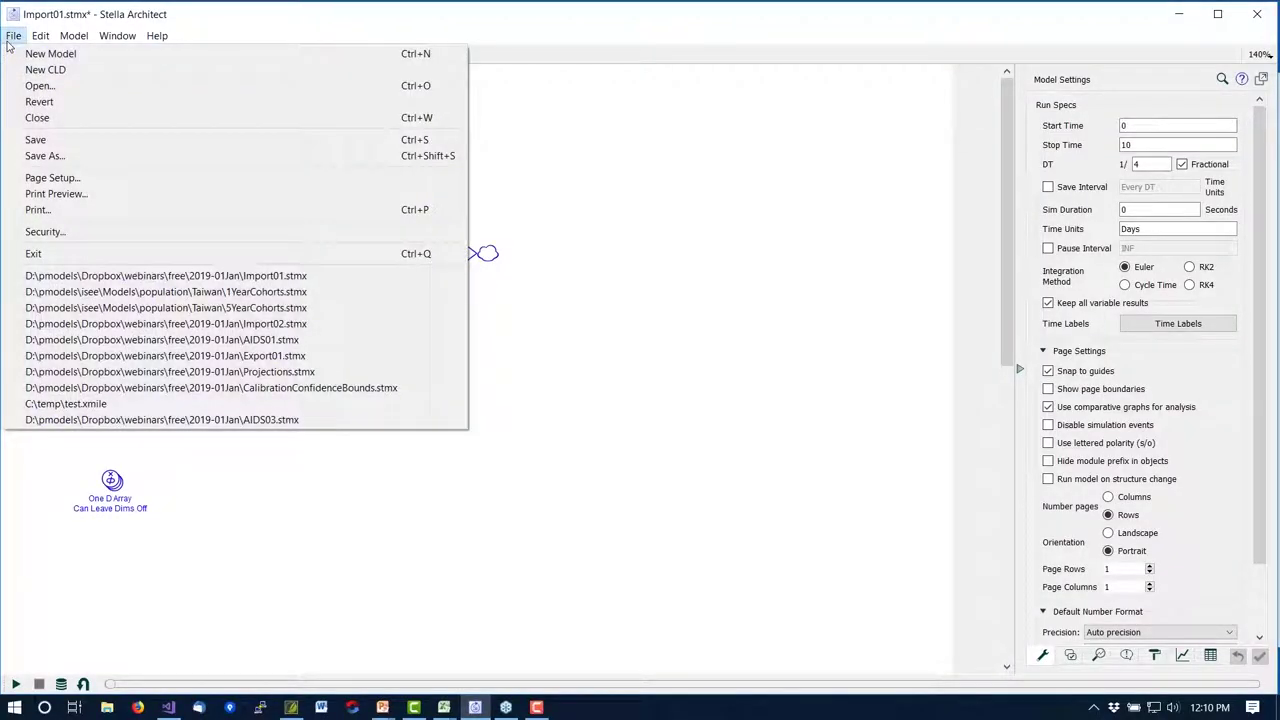
pyautogui.click(30, 118)
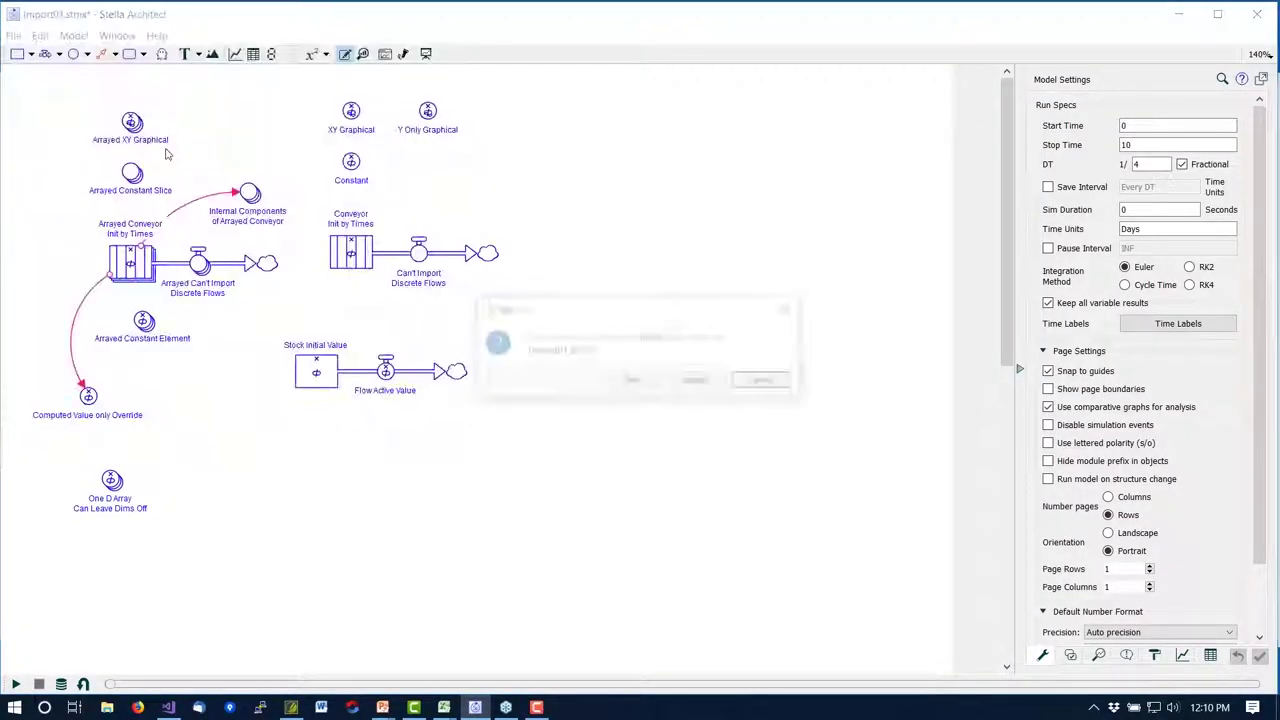
pyautogui.click(698, 382)
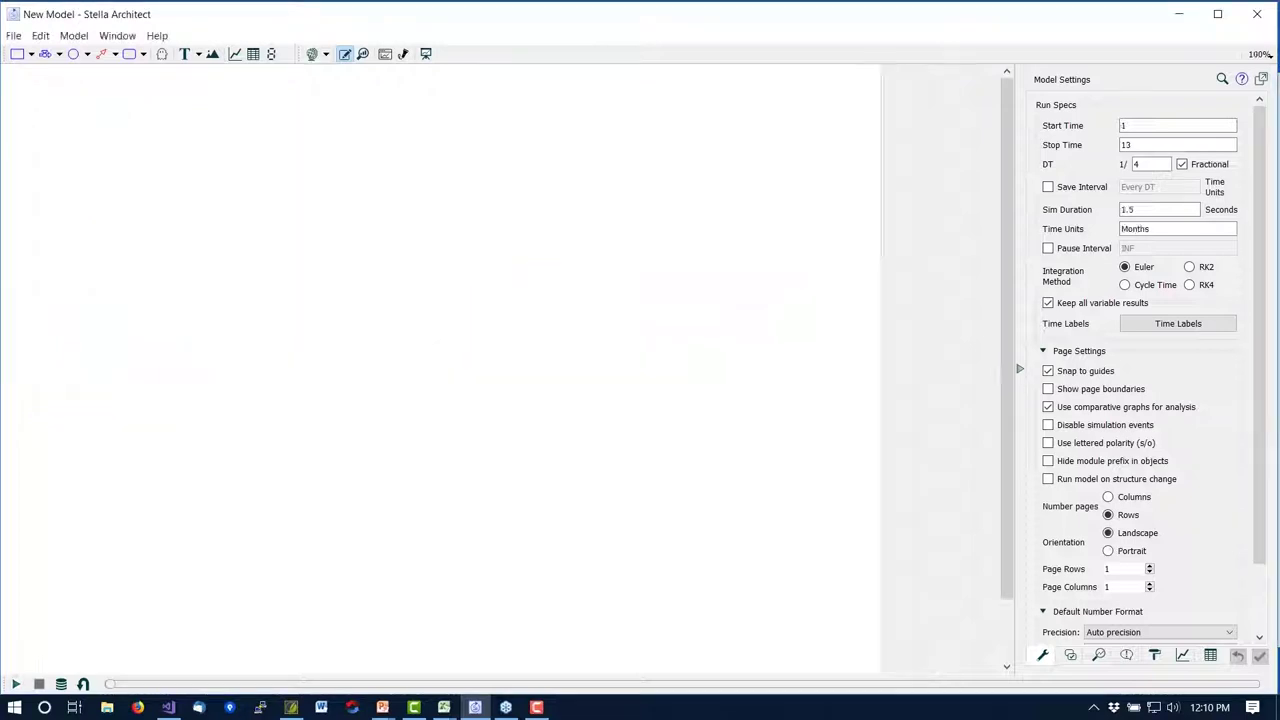
pyautogui.click(13, 36)
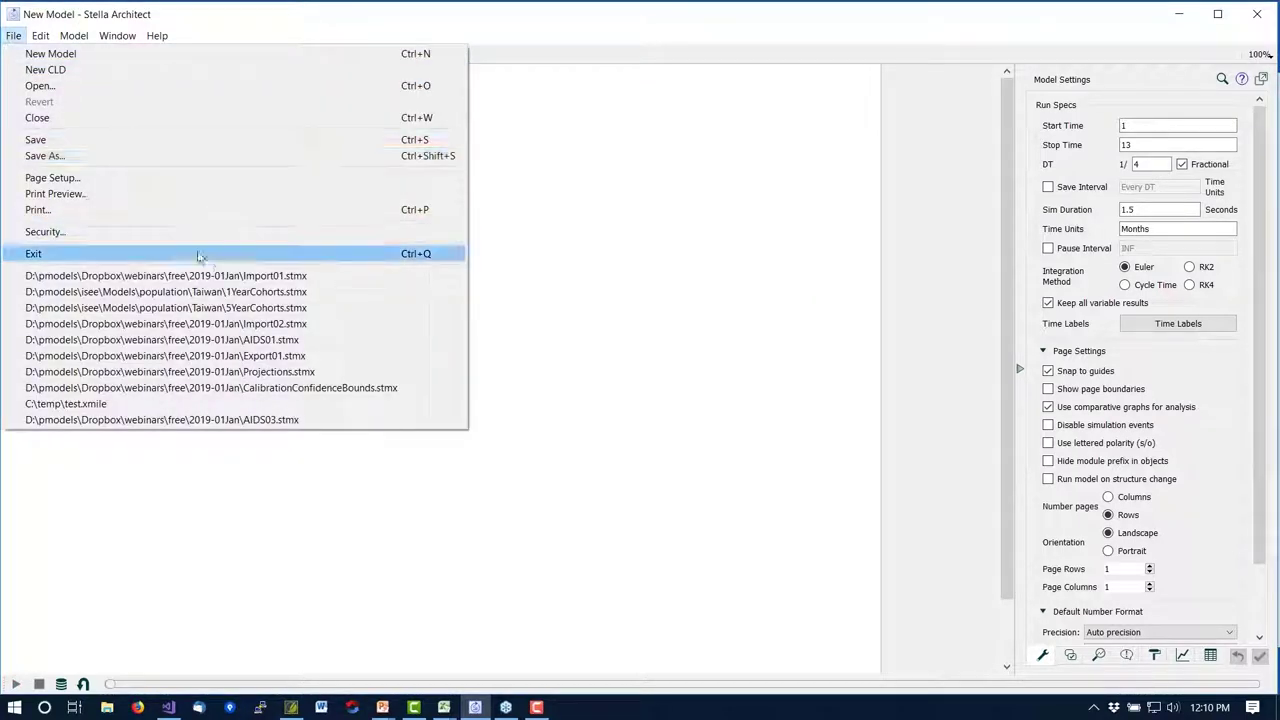
pyautogui.click(143, 88)
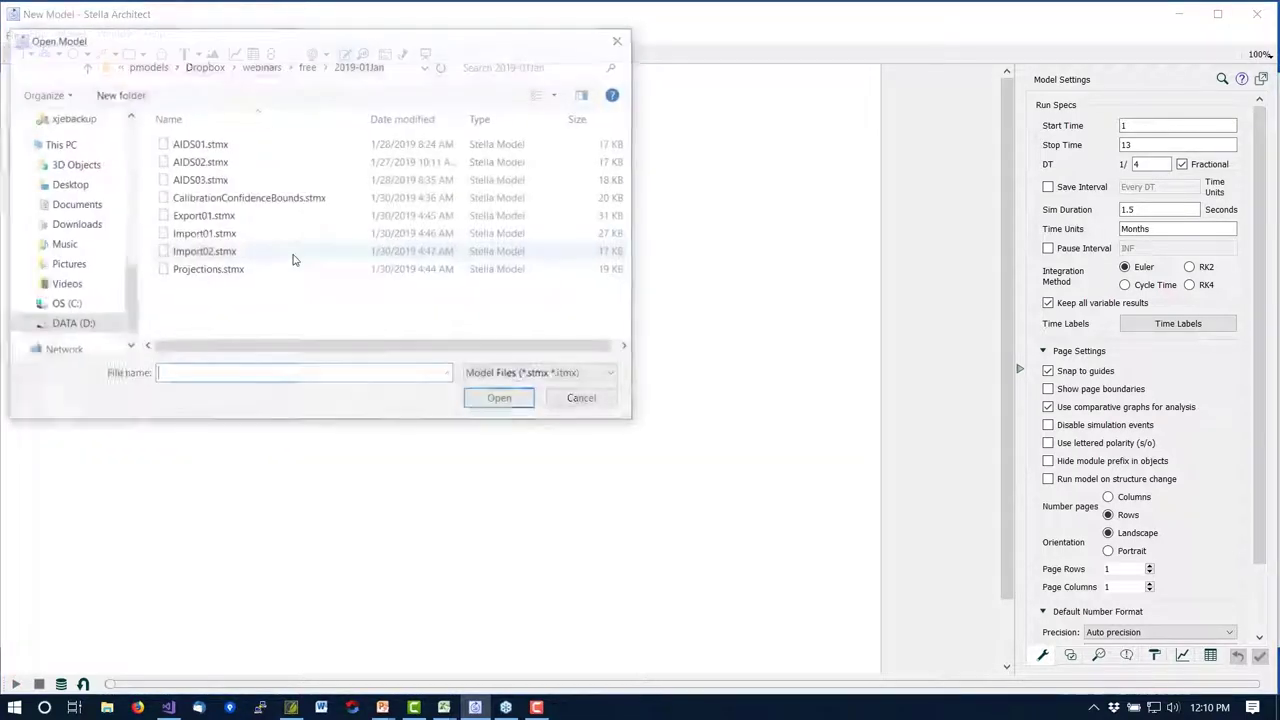
pyautogui.doubleClick(233, 216)
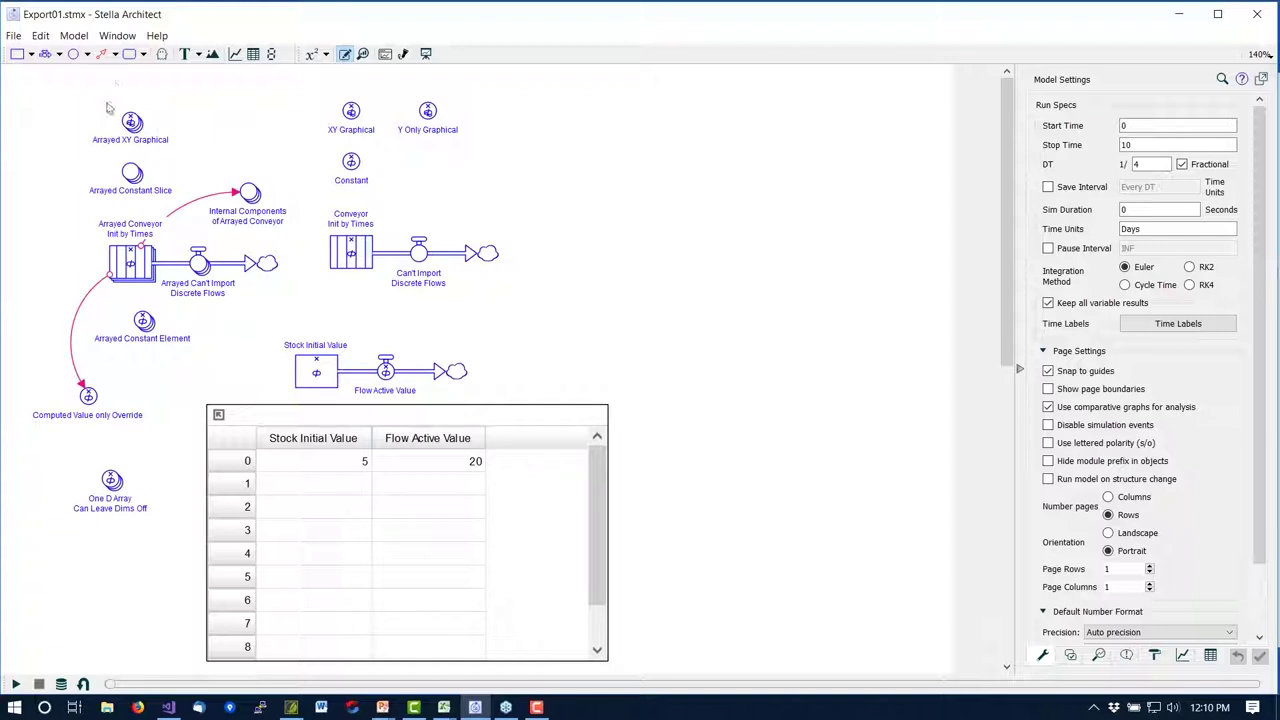
# Open the model's data export settings and review the worksheet choices for the All Values export link.
pyautogui.click(74, 37)
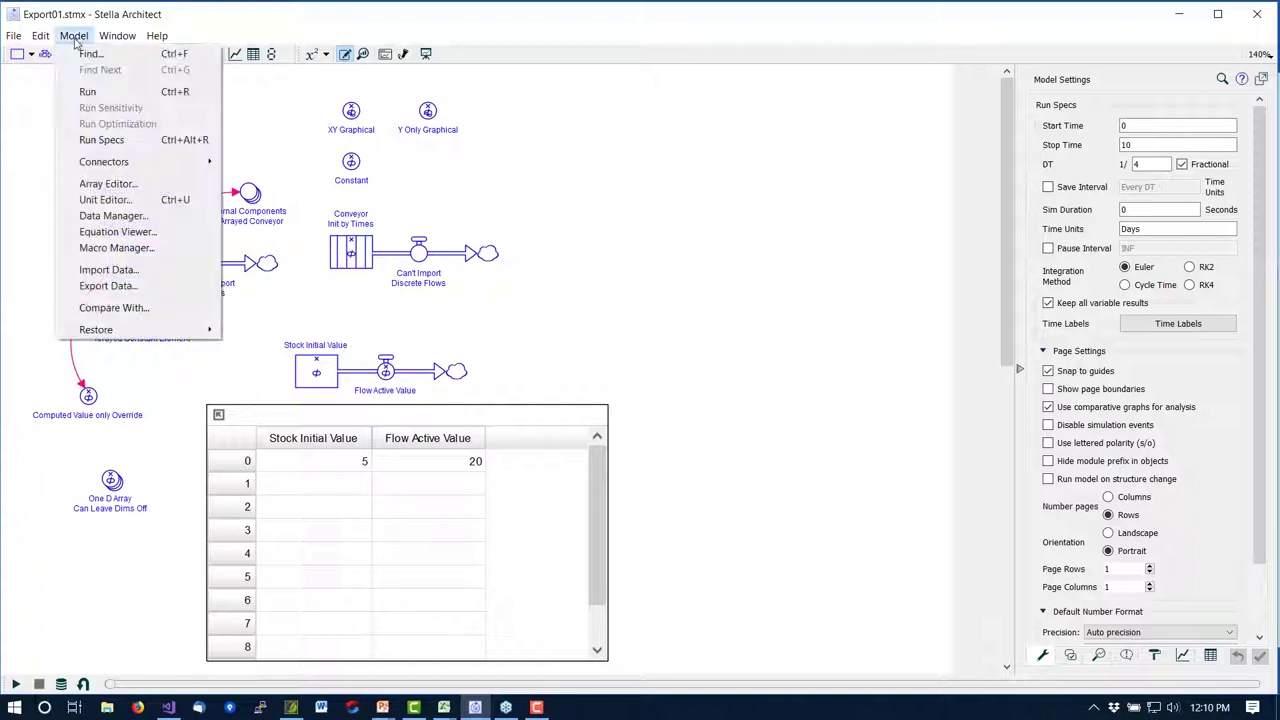
pyautogui.click(130, 287)
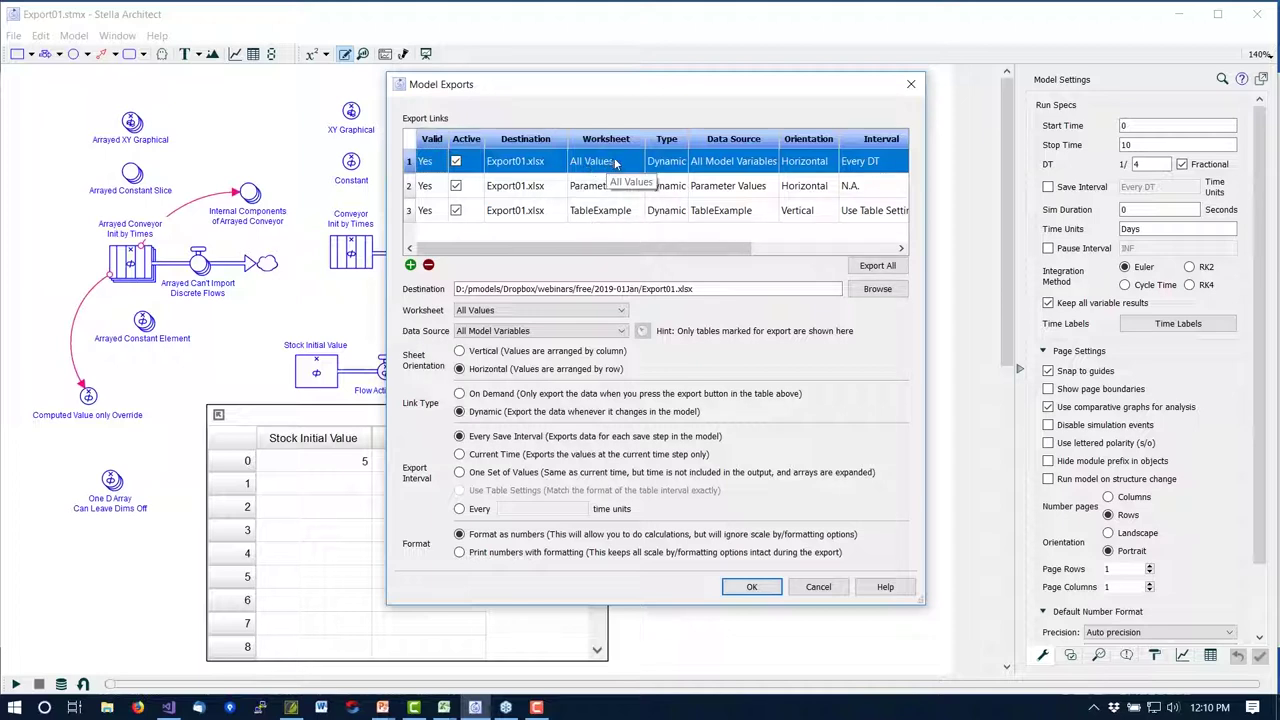
pyautogui.click(580, 311)
pyautogui.click(540, 323)
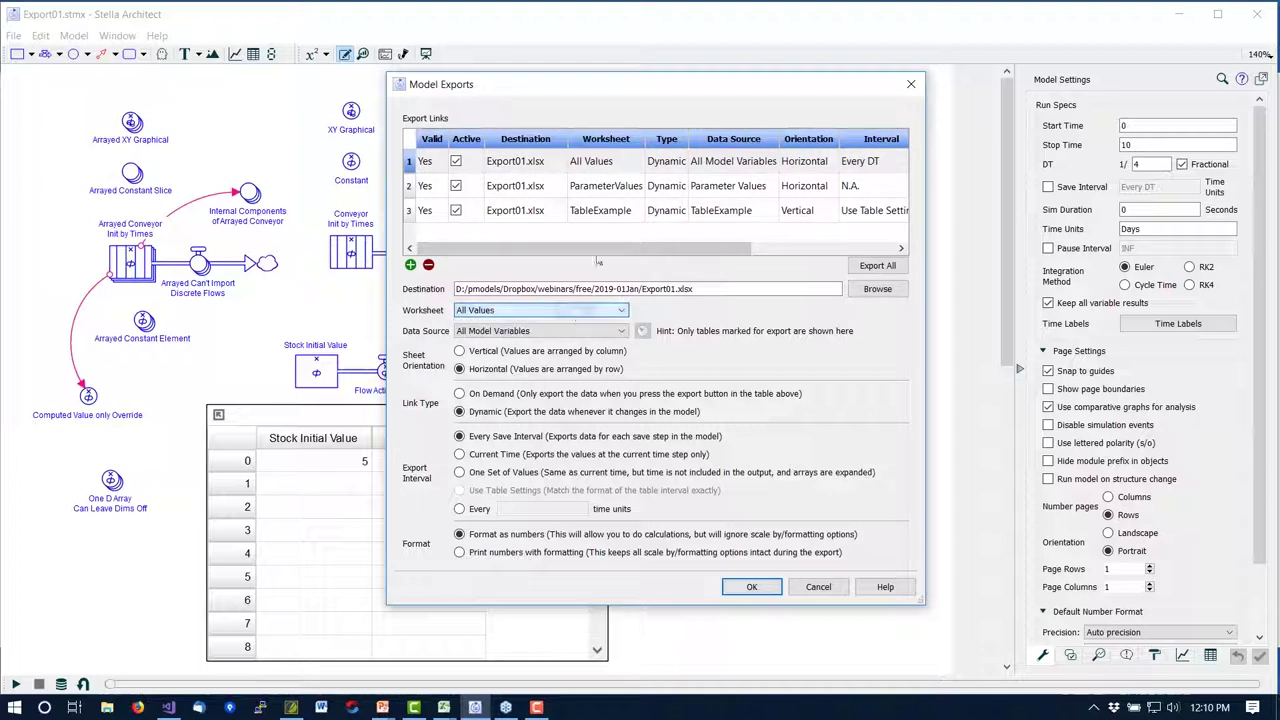
# Select the ParameterValues export link and review its data source options, keeping Parameter Values.
pyautogui.click(612, 193)
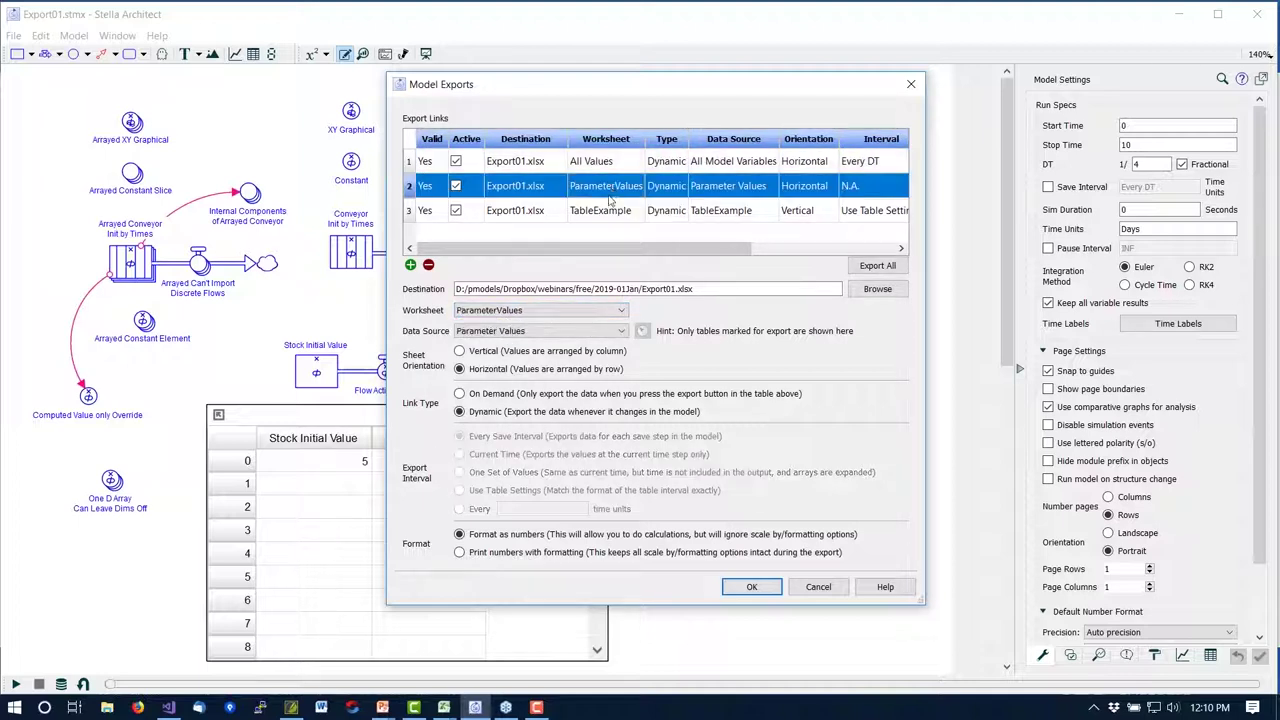
pyautogui.click(553, 333)
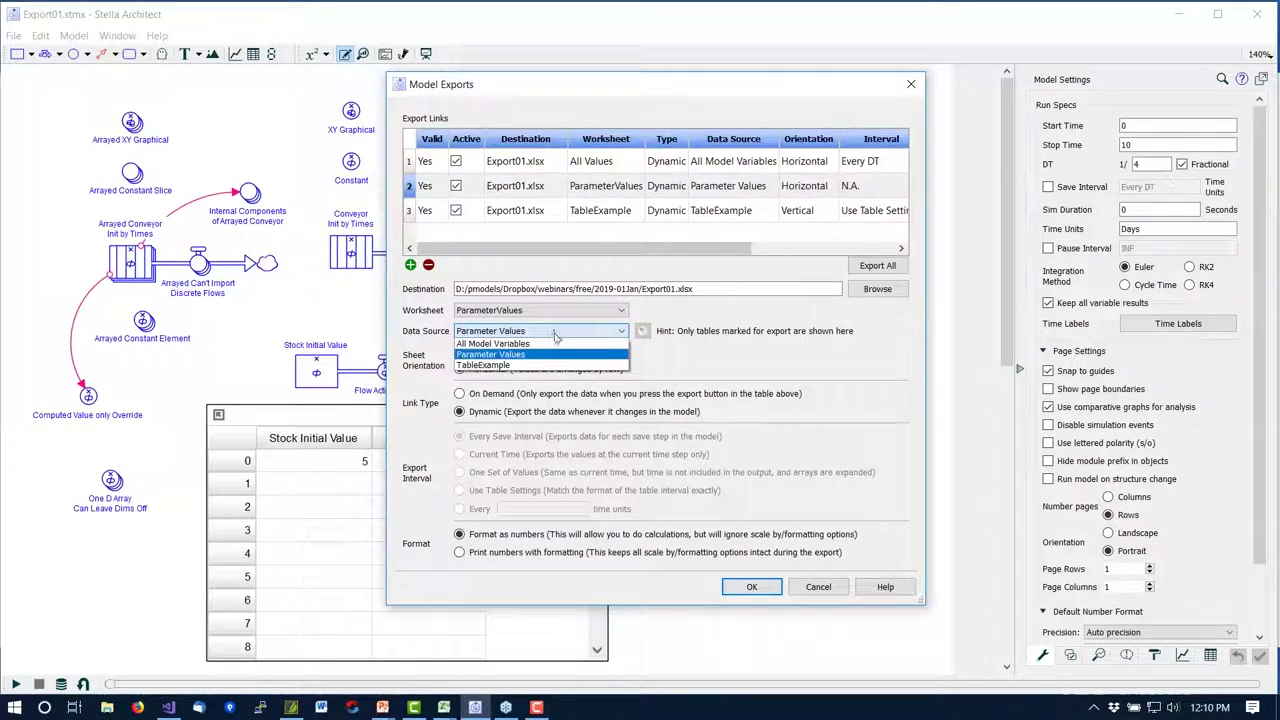
pyautogui.click(548, 356)
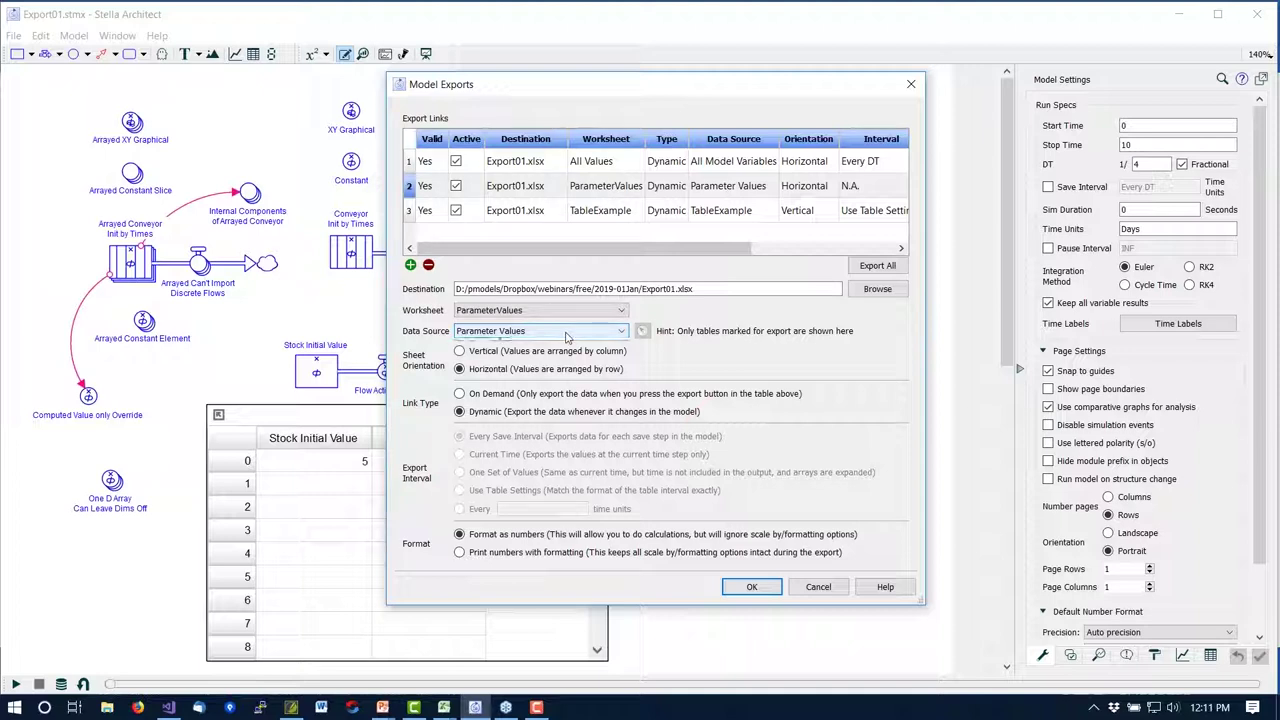
pyautogui.click(566, 333)
pyautogui.click(566, 336)
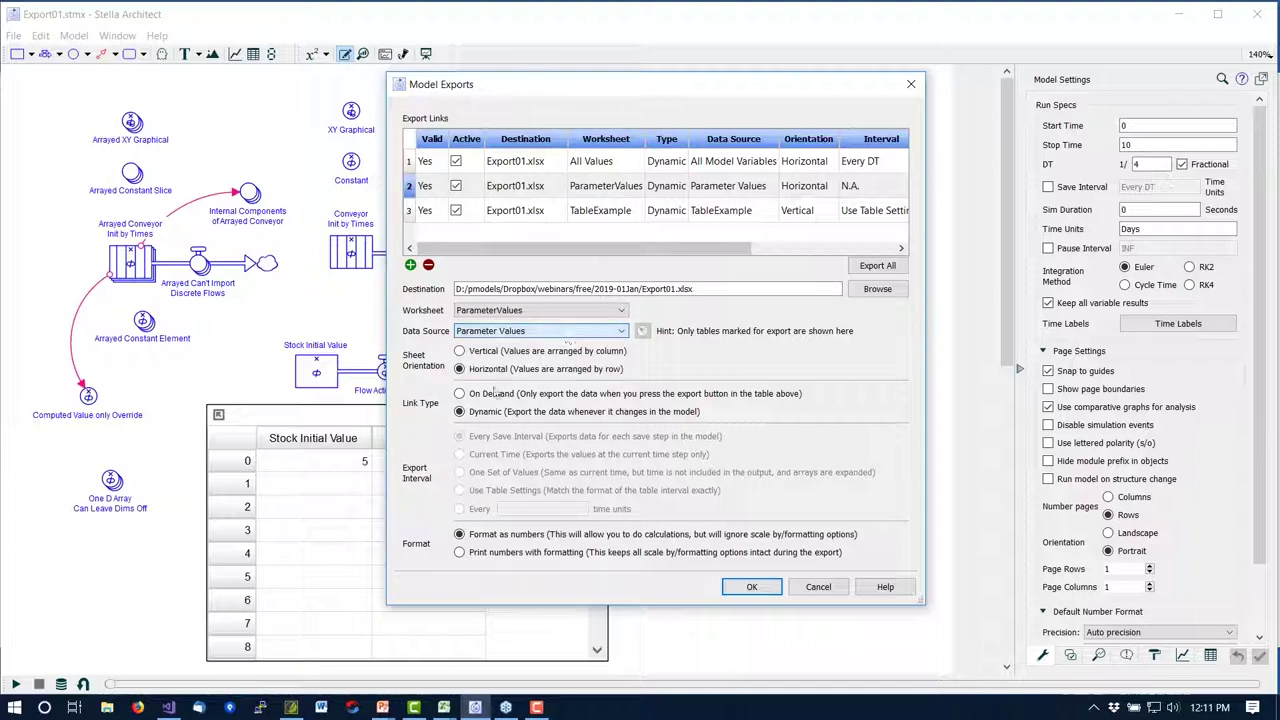
pyautogui.click(336, 427)
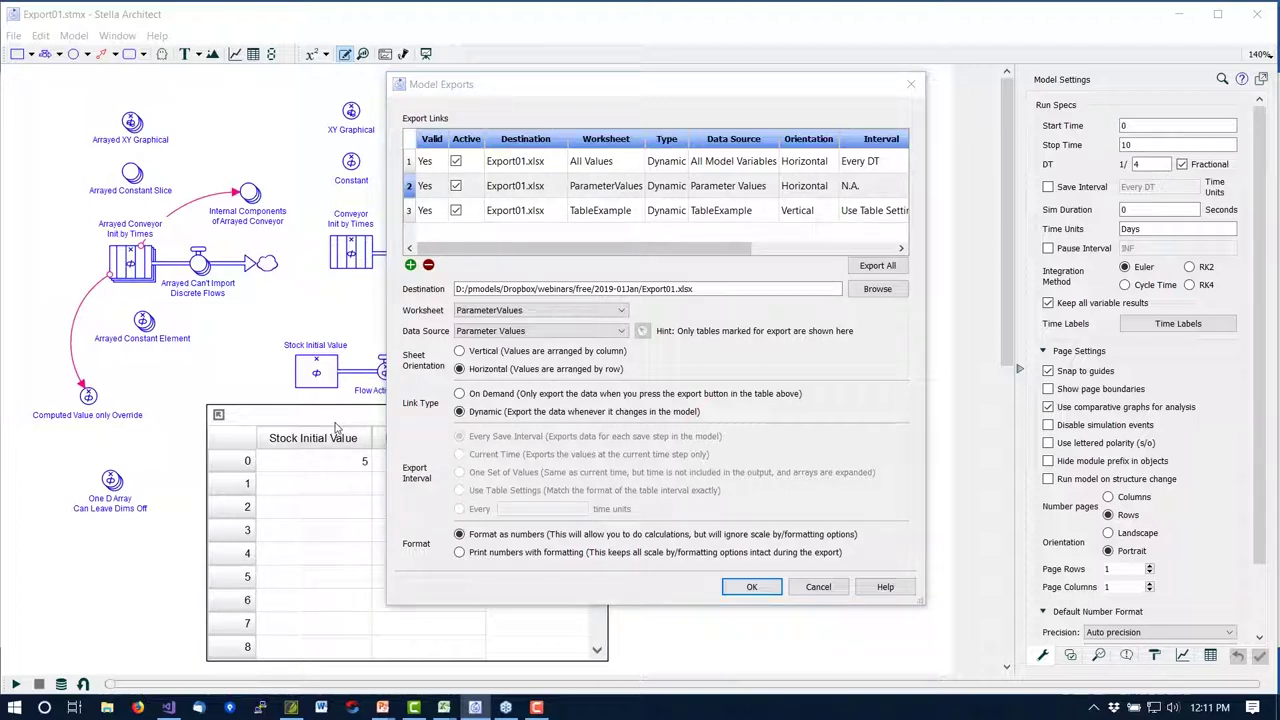
# Switch to the Export01.xlsx workbook in Excel and check the All Values, ParameterValues and TableExample worksheets before exporting.
pyautogui.hotkey('alt', 'Tab')
pyautogui.hotkey('alt', 'Tab')
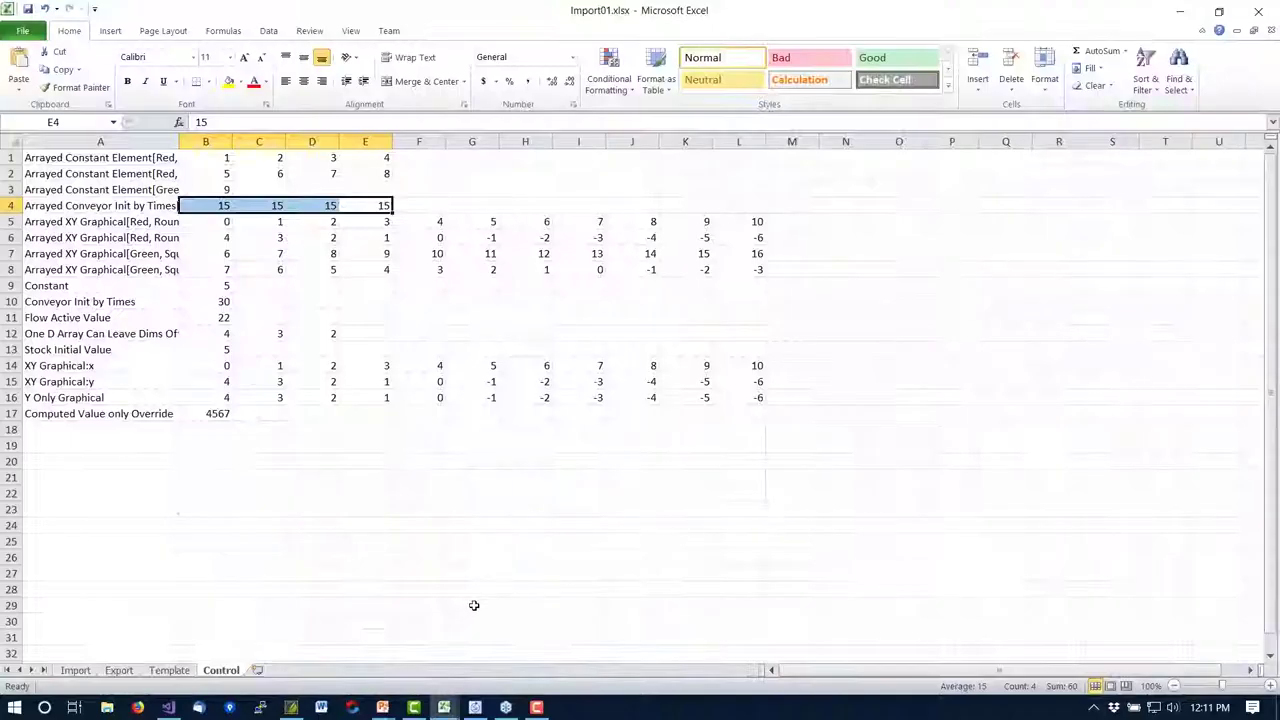
pyautogui.click(444, 707)
pyautogui.moveTo(334, 671)
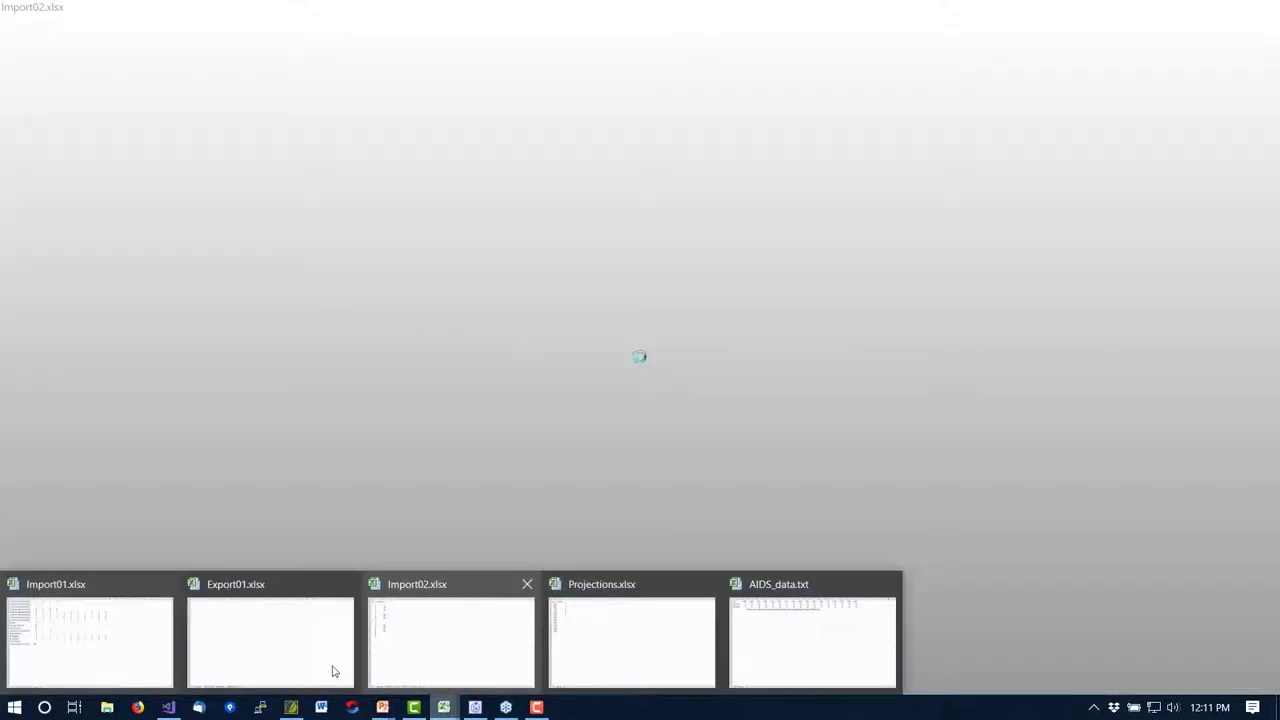
pyautogui.click(283, 667)
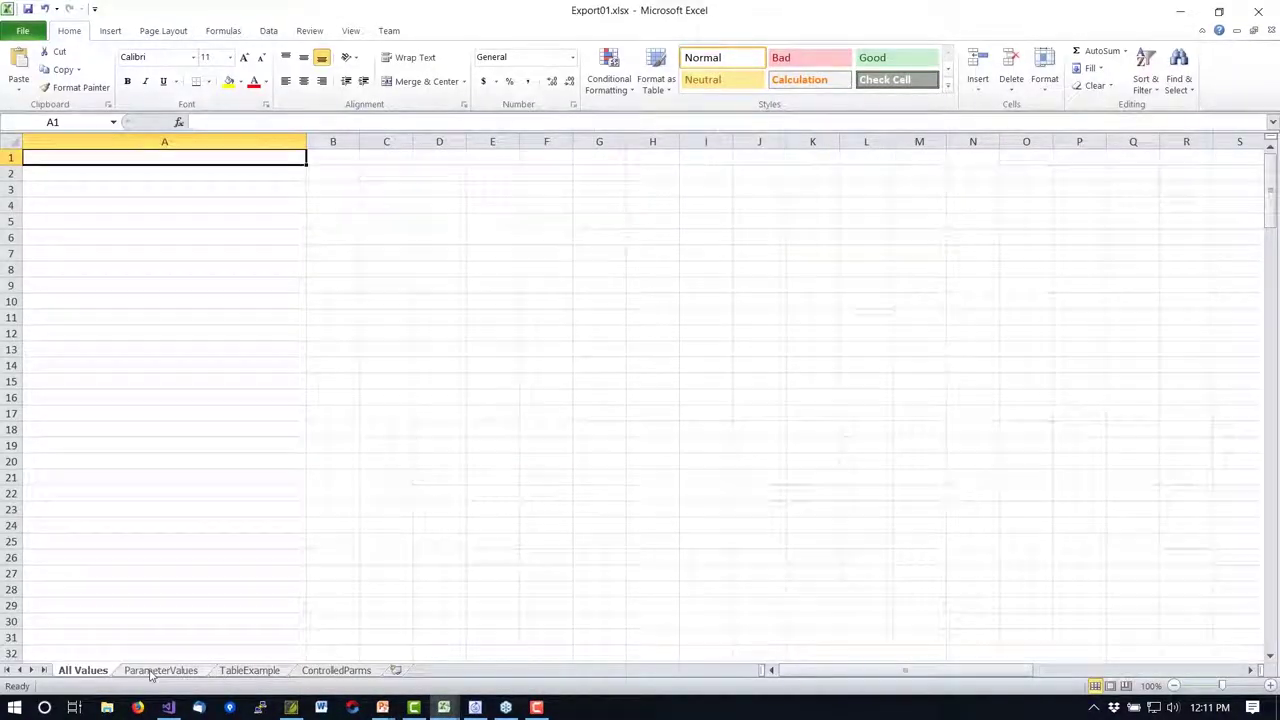
pyautogui.click(155, 671)
pyautogui.click(240, 671)
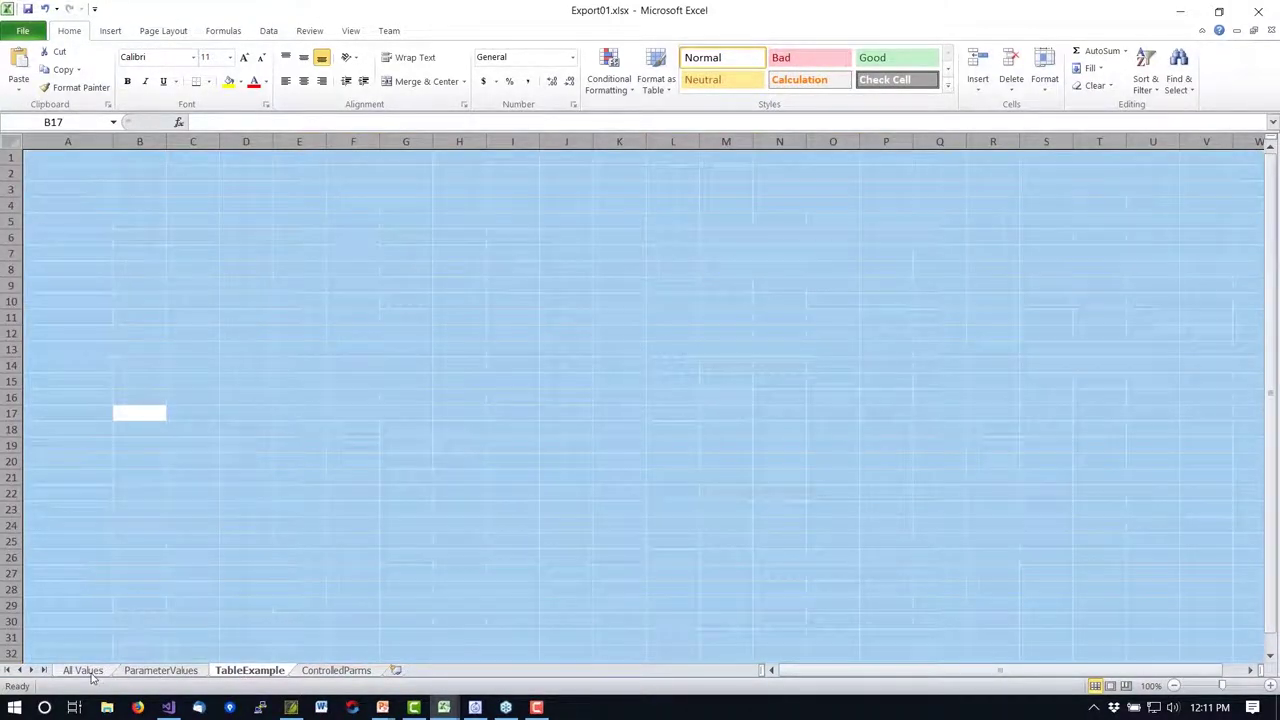
pyautogui.click(85, 671)
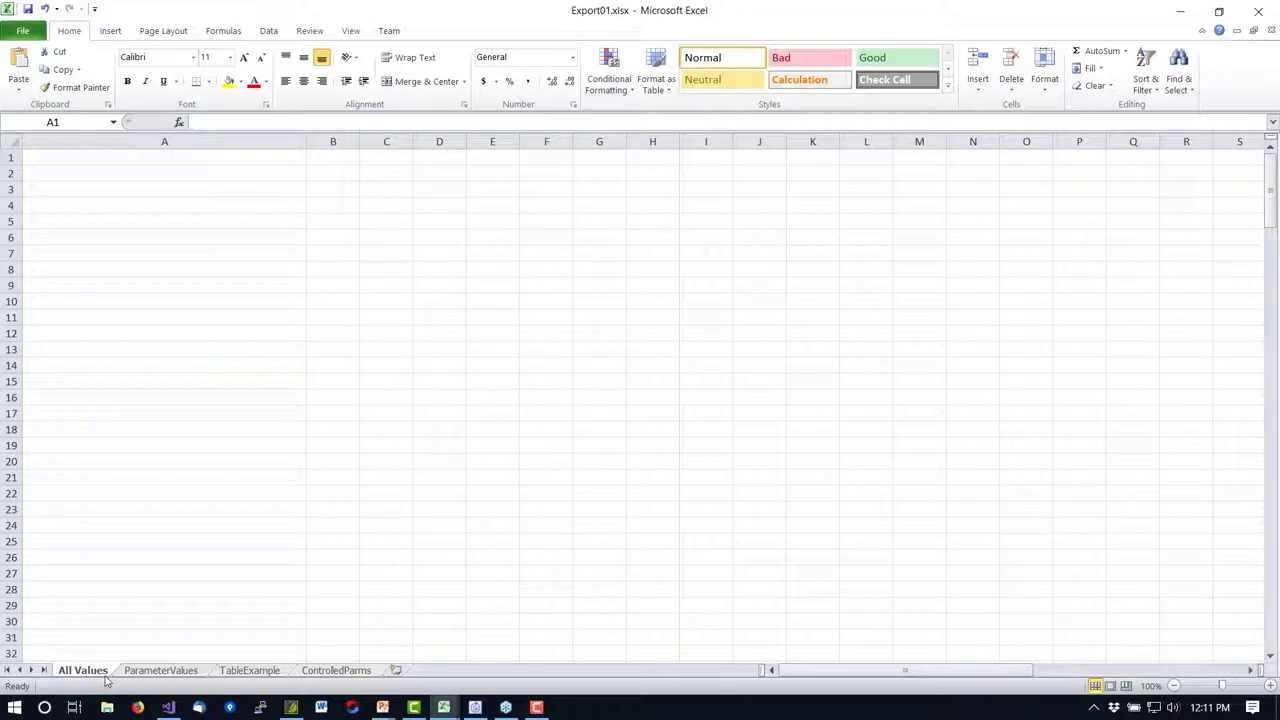
# Return to Stella Architect, accept the export settings and run the model to export its results.
pyautogui.hotkey('alt', 'Tab')
pyautogui.hotkey('alt', 'Tab')
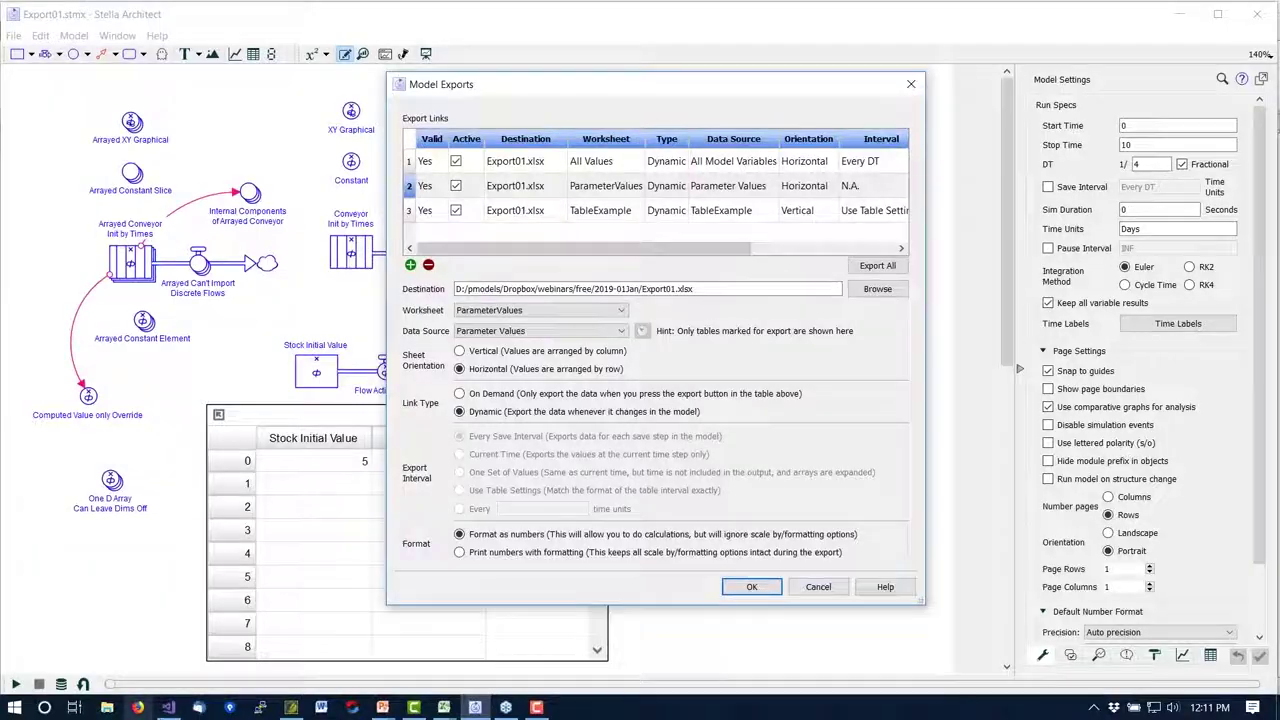
pyautogui.click(752, 587)
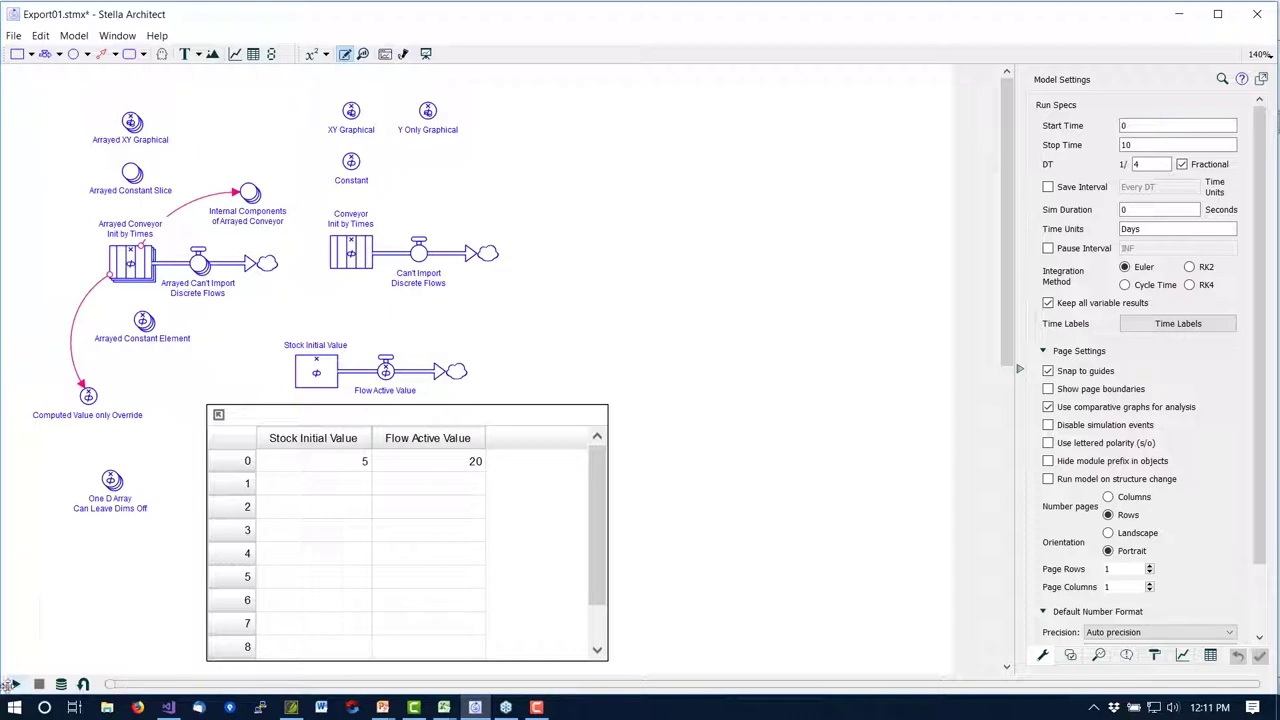
pyautogui.click(14, 685)
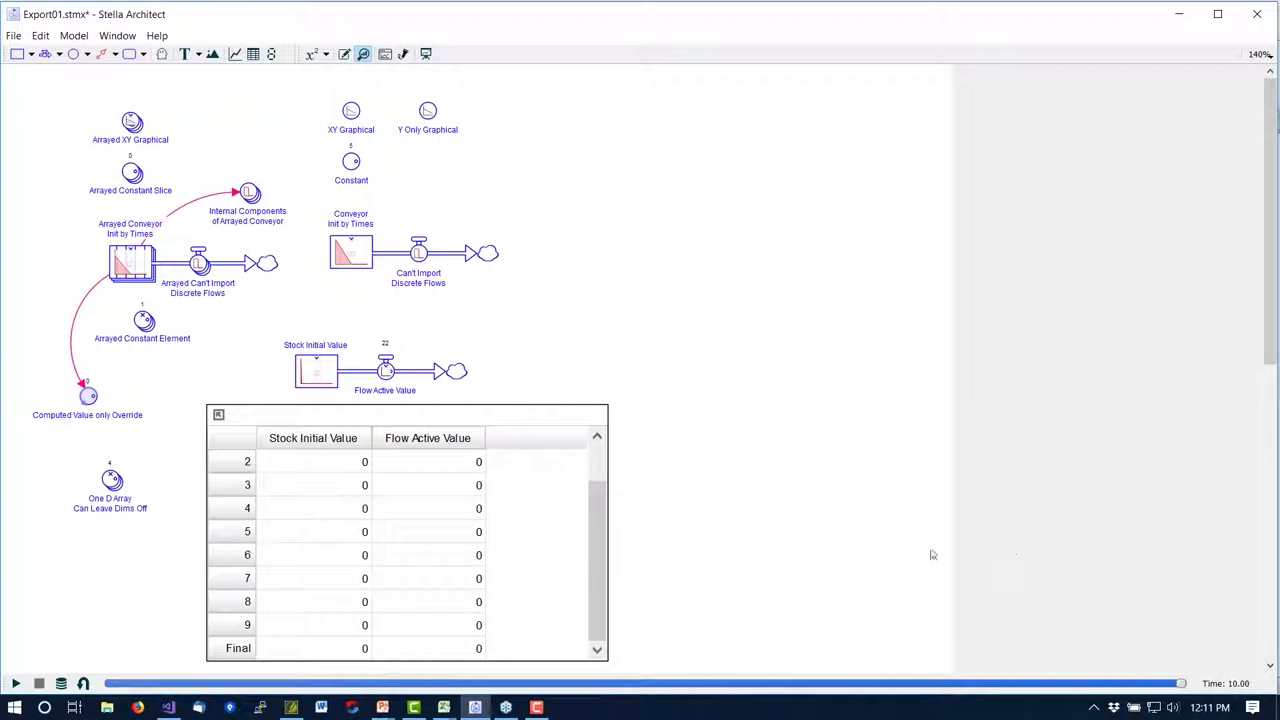
# Switch to Export01.xlsx in Excel and examine the exported model variables on the All Values worksheet.
pyautogui.hotkey('alt', 'Tab')
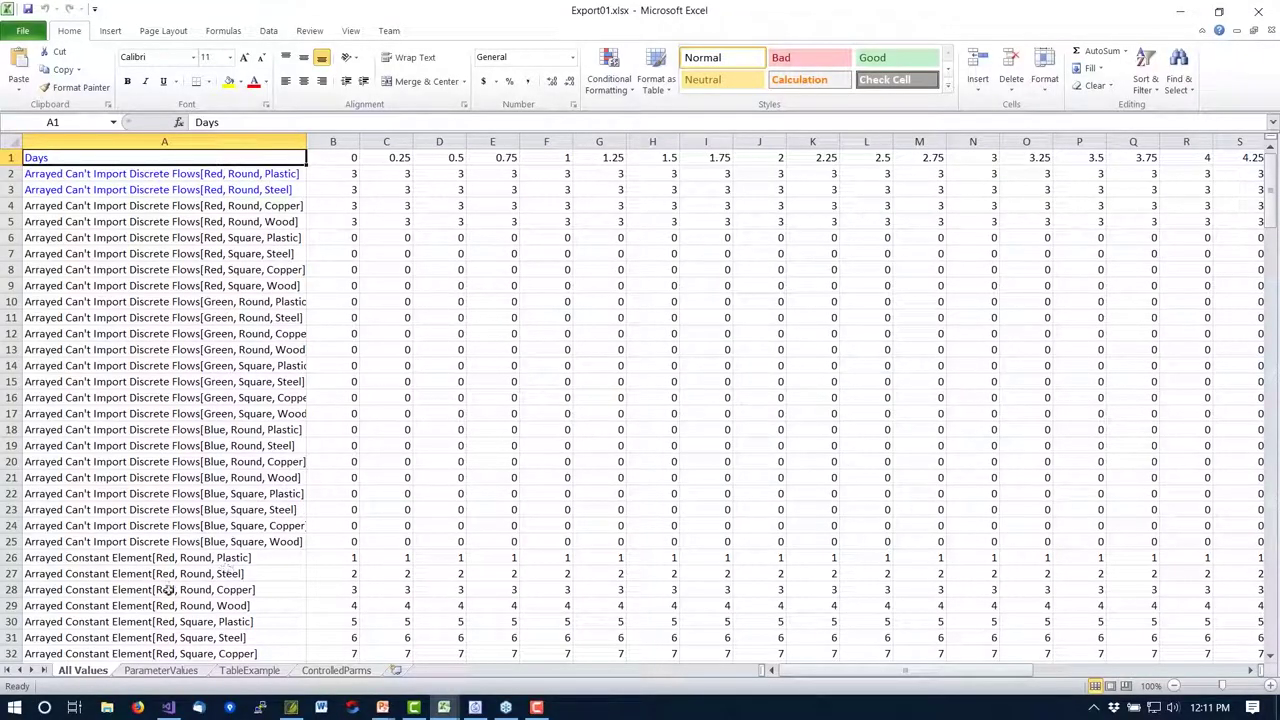
pyautogui.scroll(-1, 143, 438)
pyautogui.scroll(1, 140, 440)
pyautogui.scroll(-7, 134, 416)
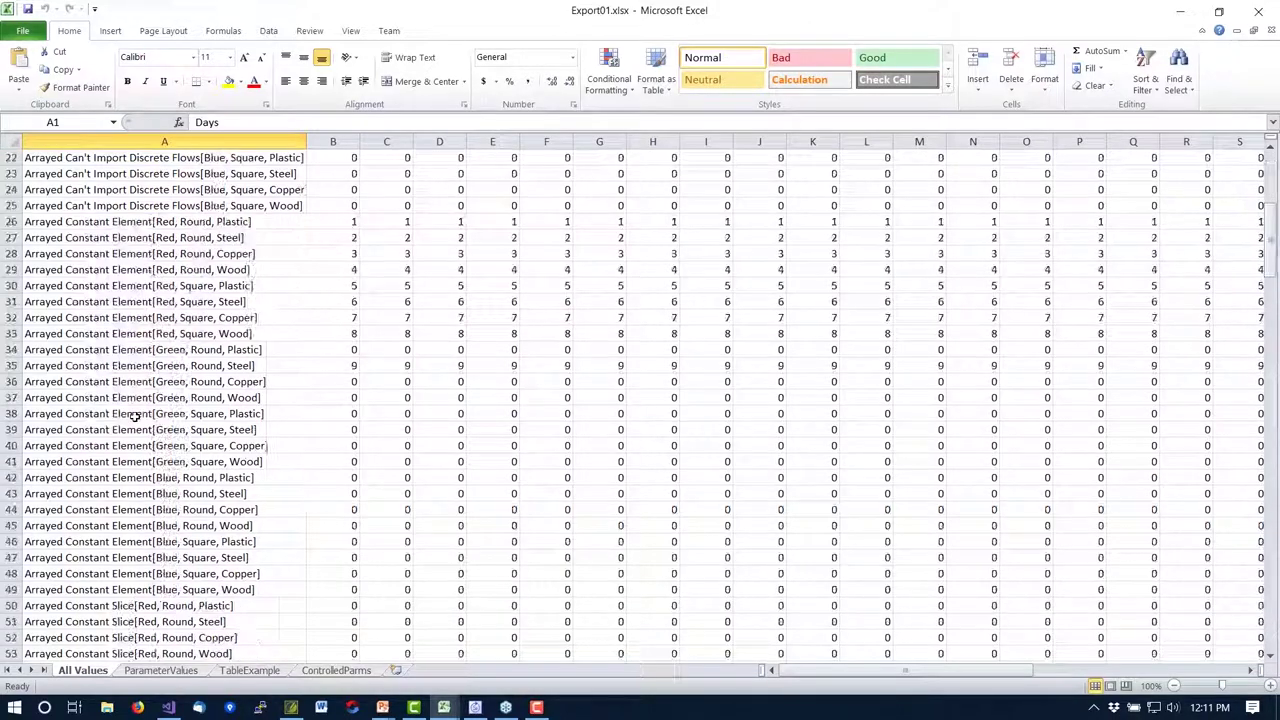
pyautogui.scroll(-20, 134, 419)
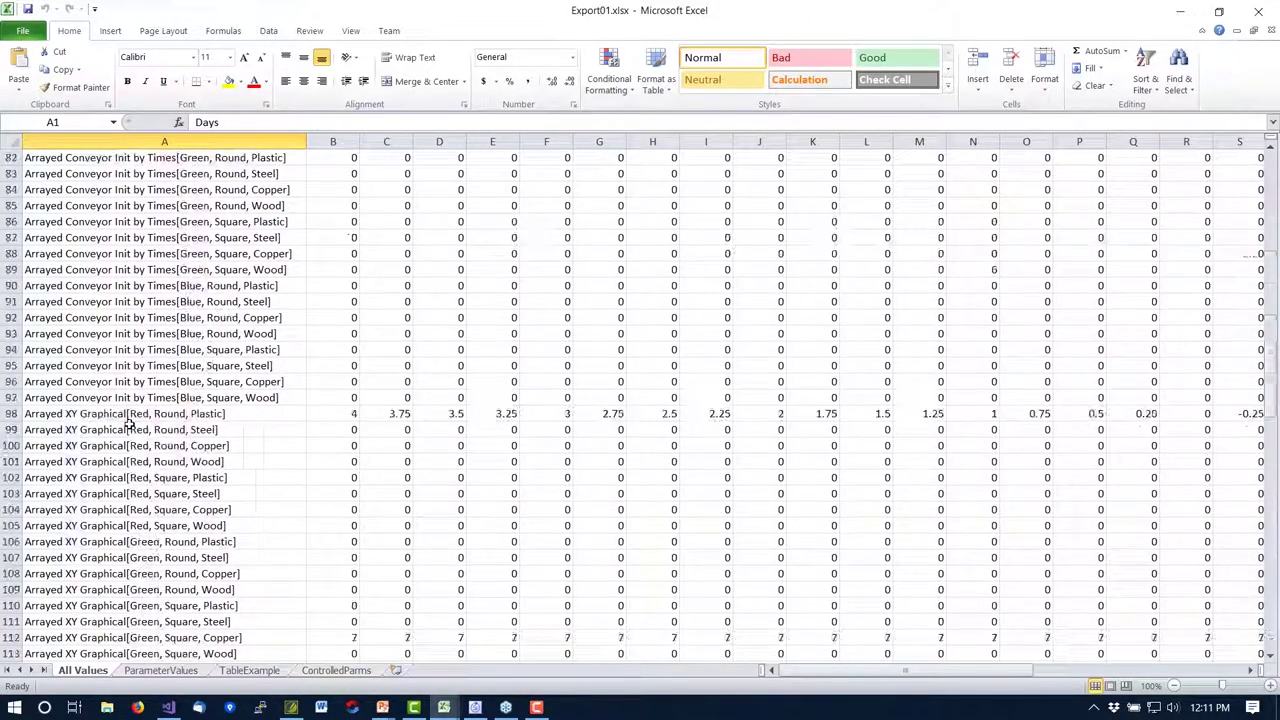
pyautogui.scroll(-6, 130, 425)
# Examine the exported data on the ParameterValues and TableExample worksheets.
pyautogui.click(160, 671)
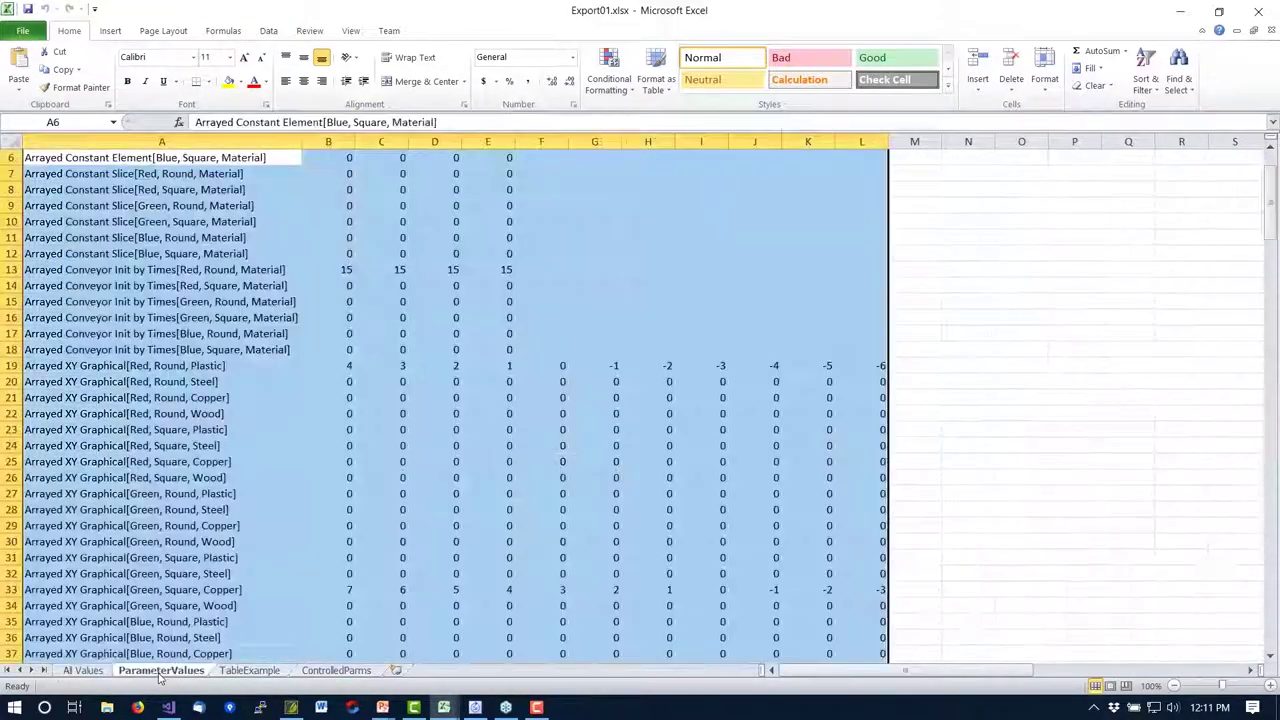
pyautogui.scroll(-6, 211, 519)
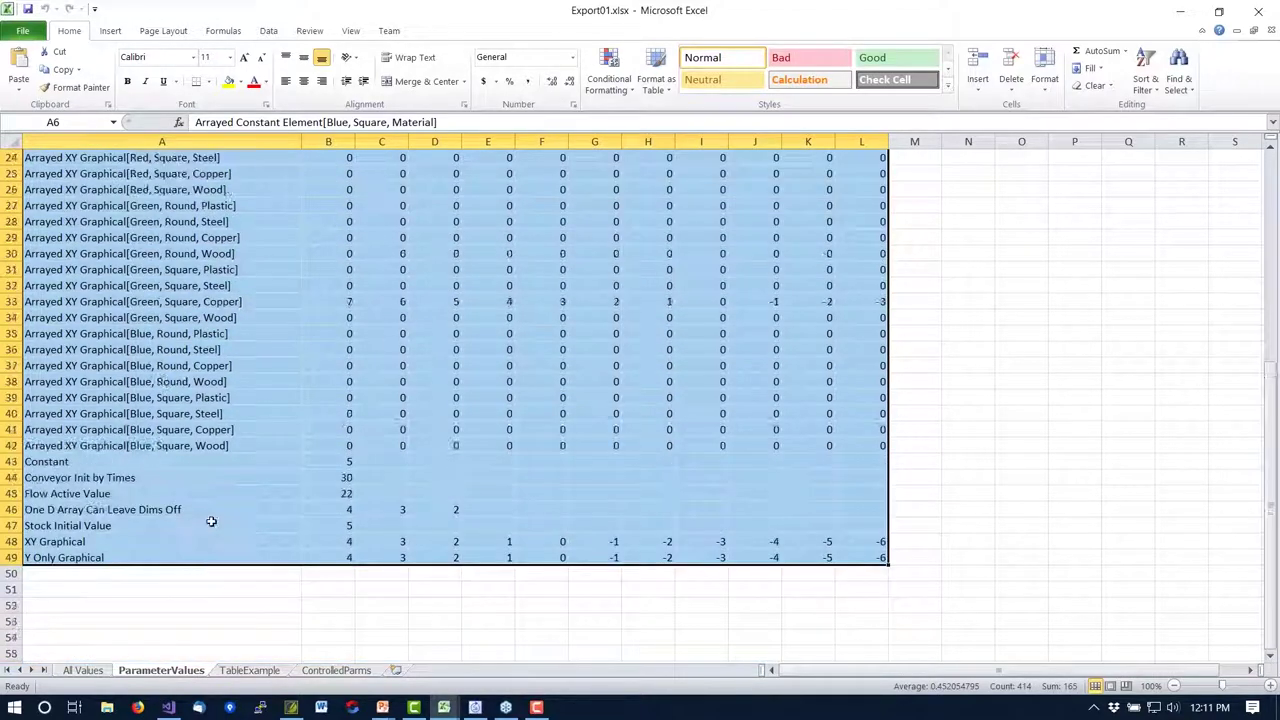
pyautogui.scroll(8, 211, 521)
pyautogui.scroll(-8, 208, 526)
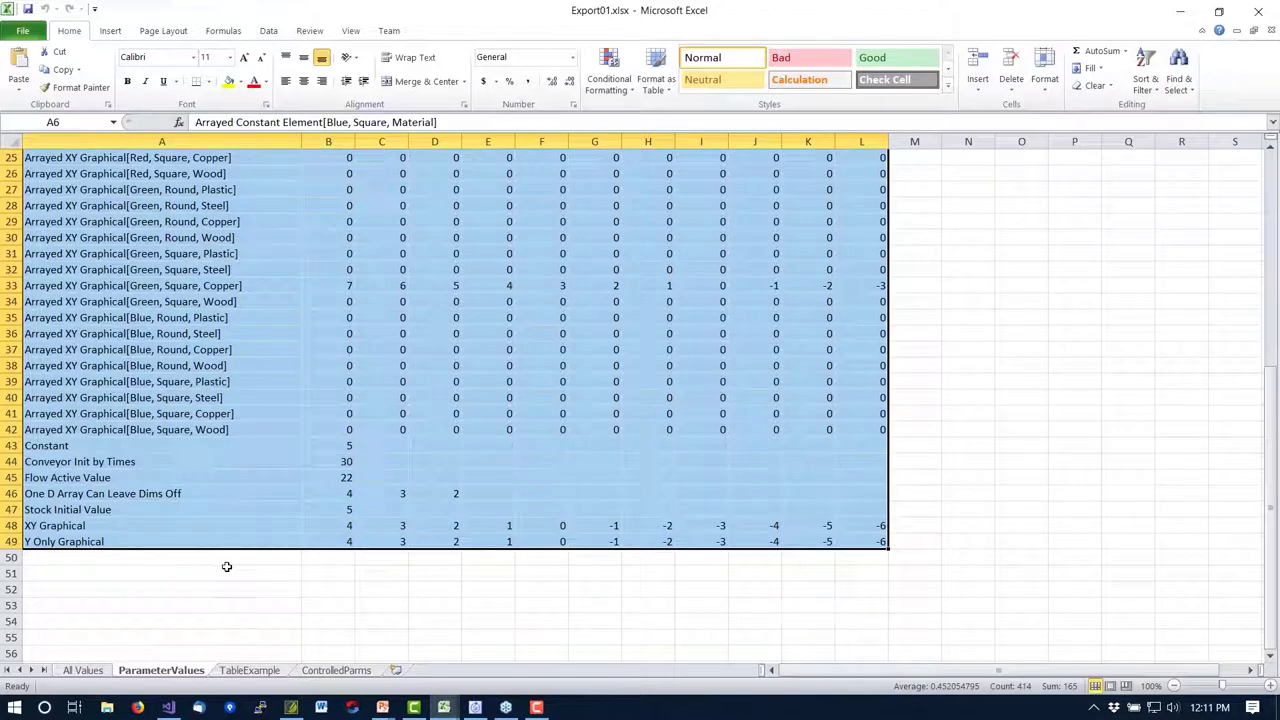
pyautogui.scroll(7, 228, 580)
pyautogui.scroll(-2, 238, 630)
pyautogui.click(250, 670)
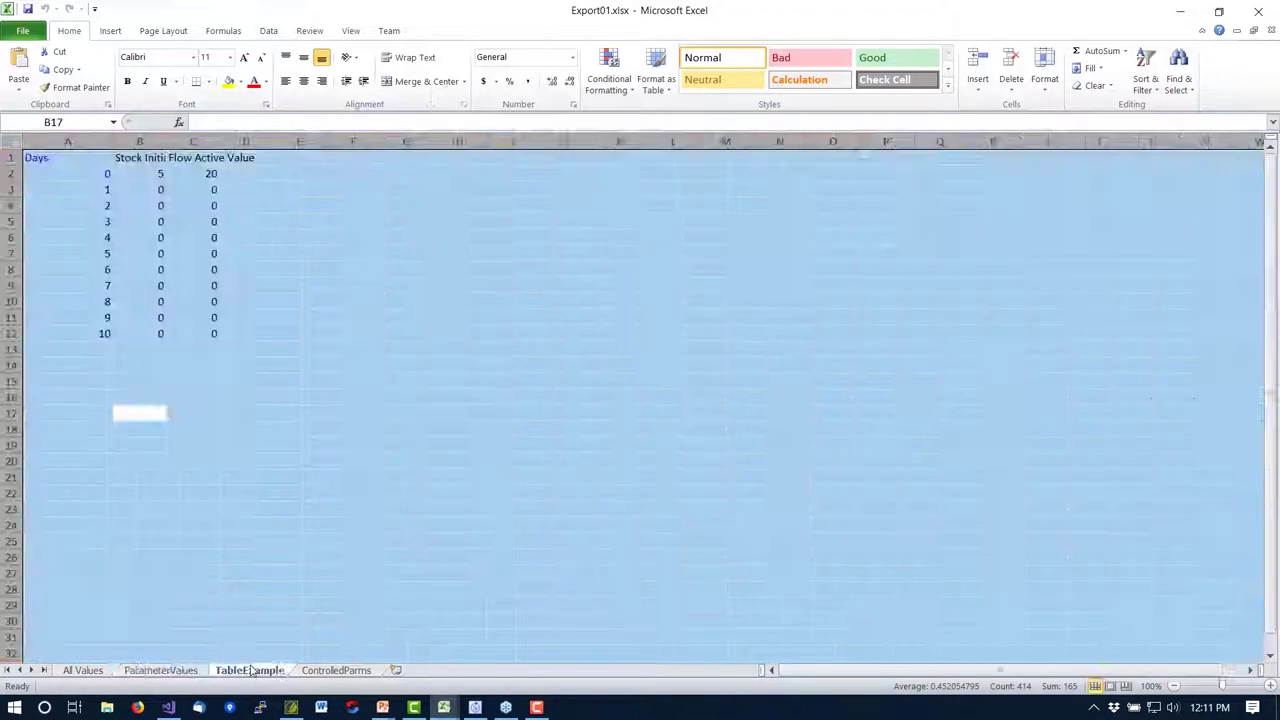
pyautogui.click(140, 364)
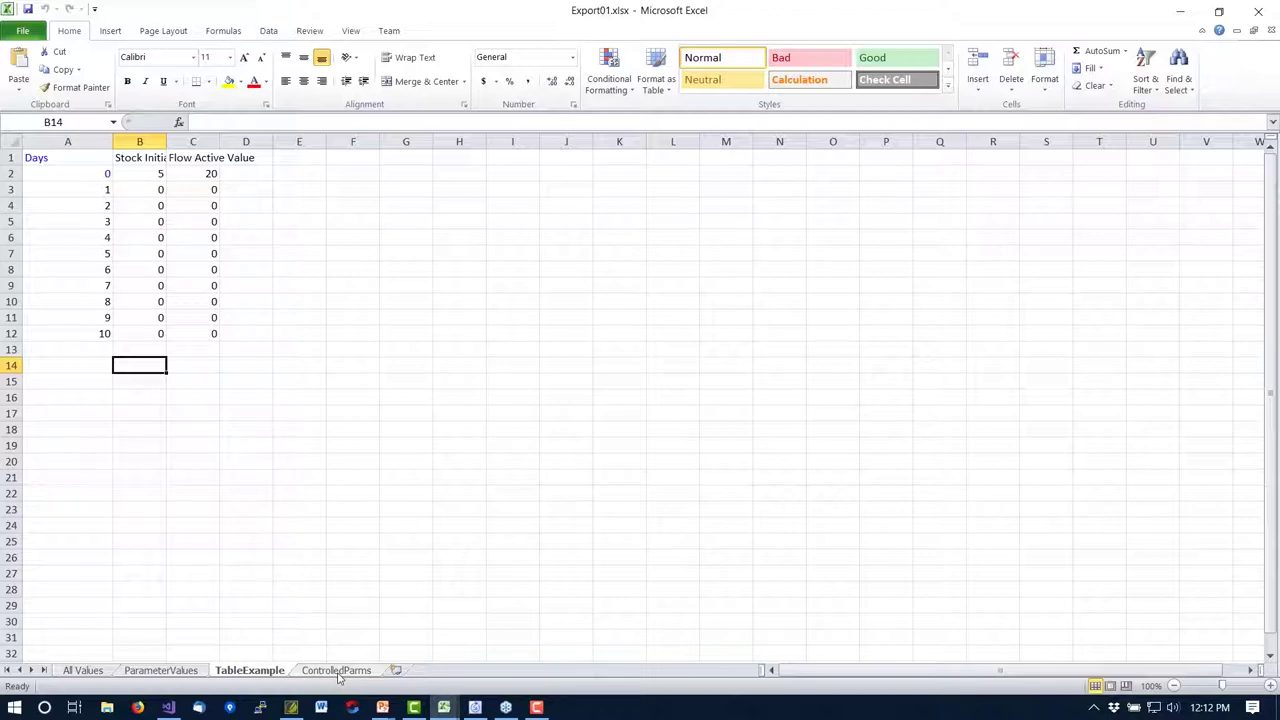
# Return to Stella Architect, open the Parameter Control Panel, and reposition and enlarge it to show full variable names.
pyautogui.hotkey('alt', 'Tab')
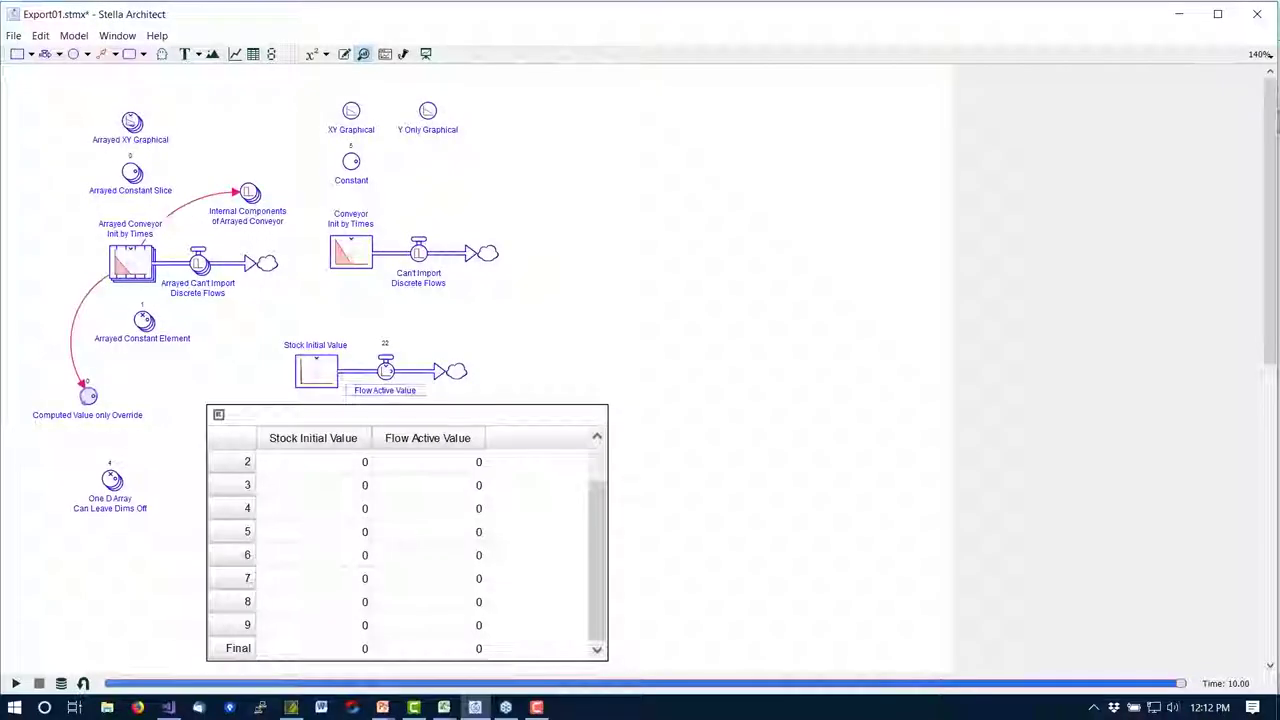
pyautogui.click(75, 36)
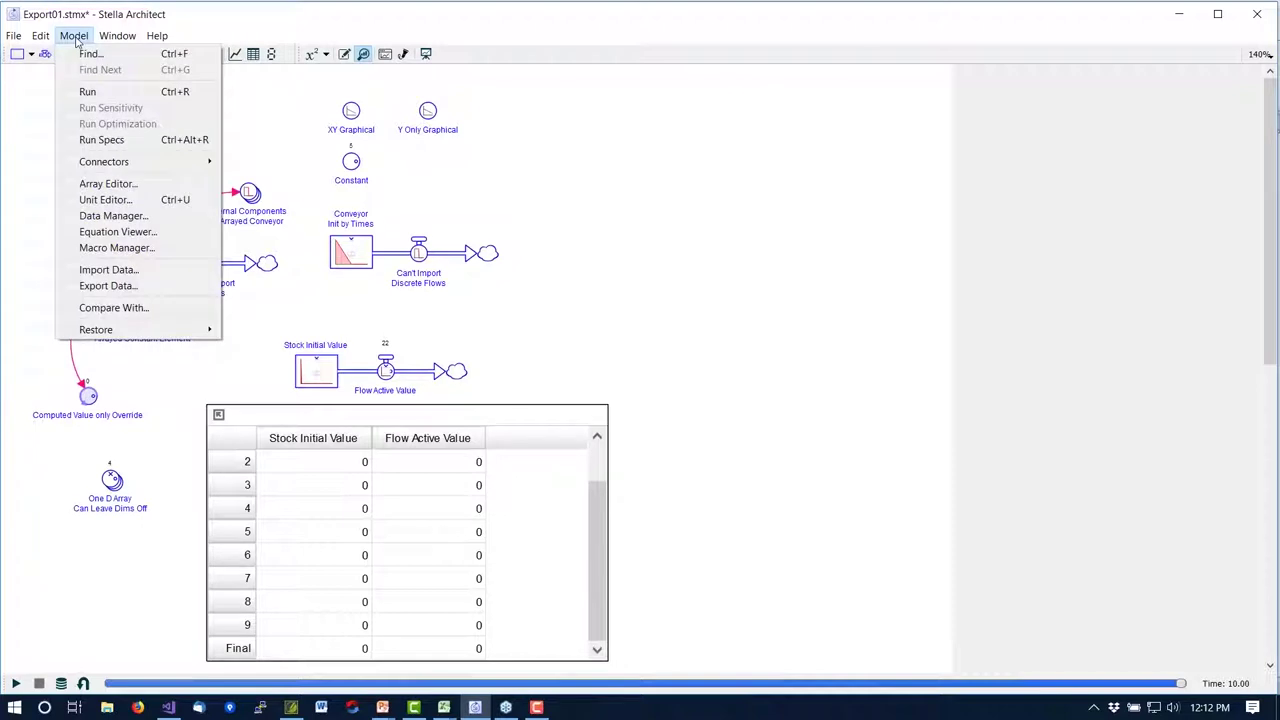
pyautogui.click(117, 36)
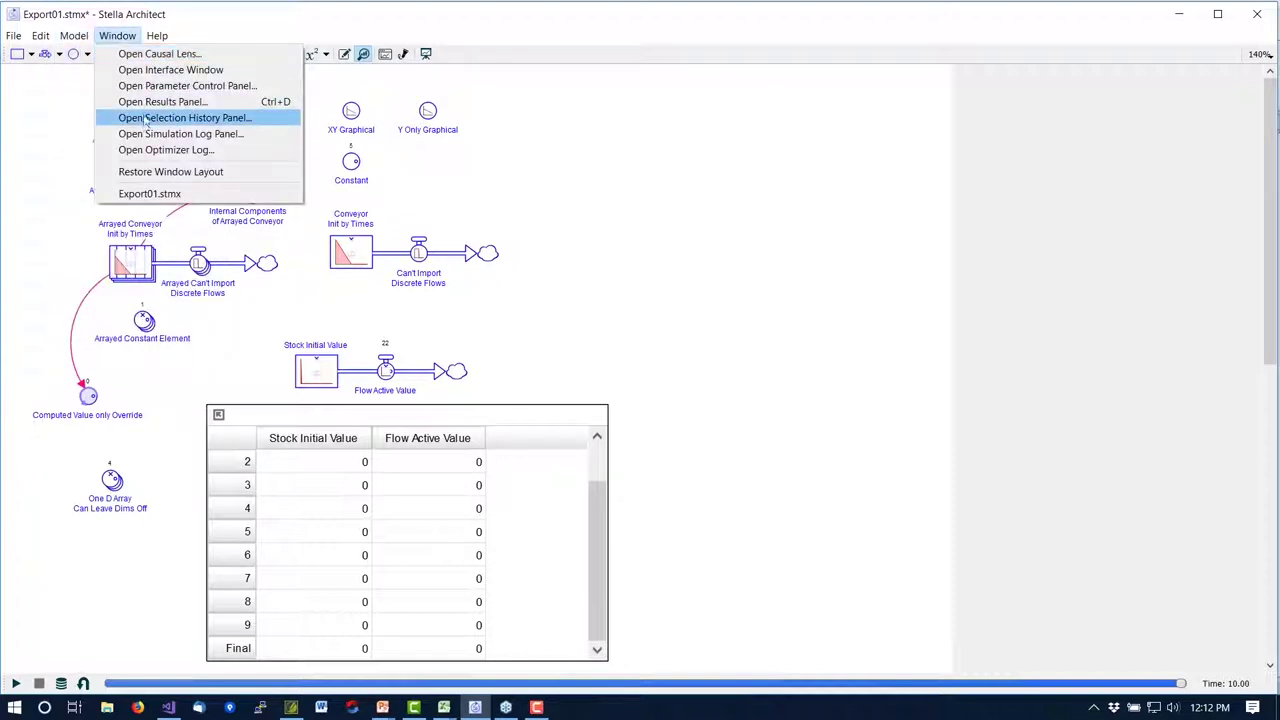
pyautogui.click(152, 88)
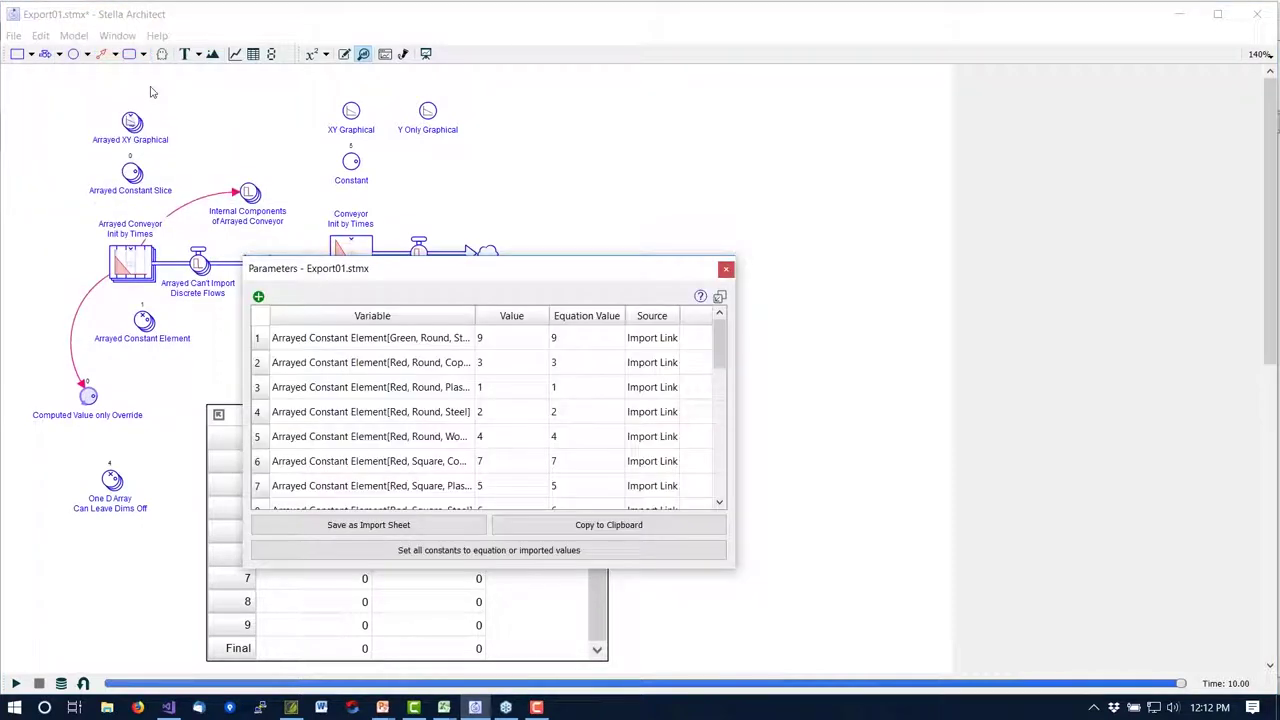
pyautogui.moveTo(452, 276); pyautogui.dragTo(417, 121)
pyautogui.moveTo(711, 427); pyautogui.dragTo(943, 572)
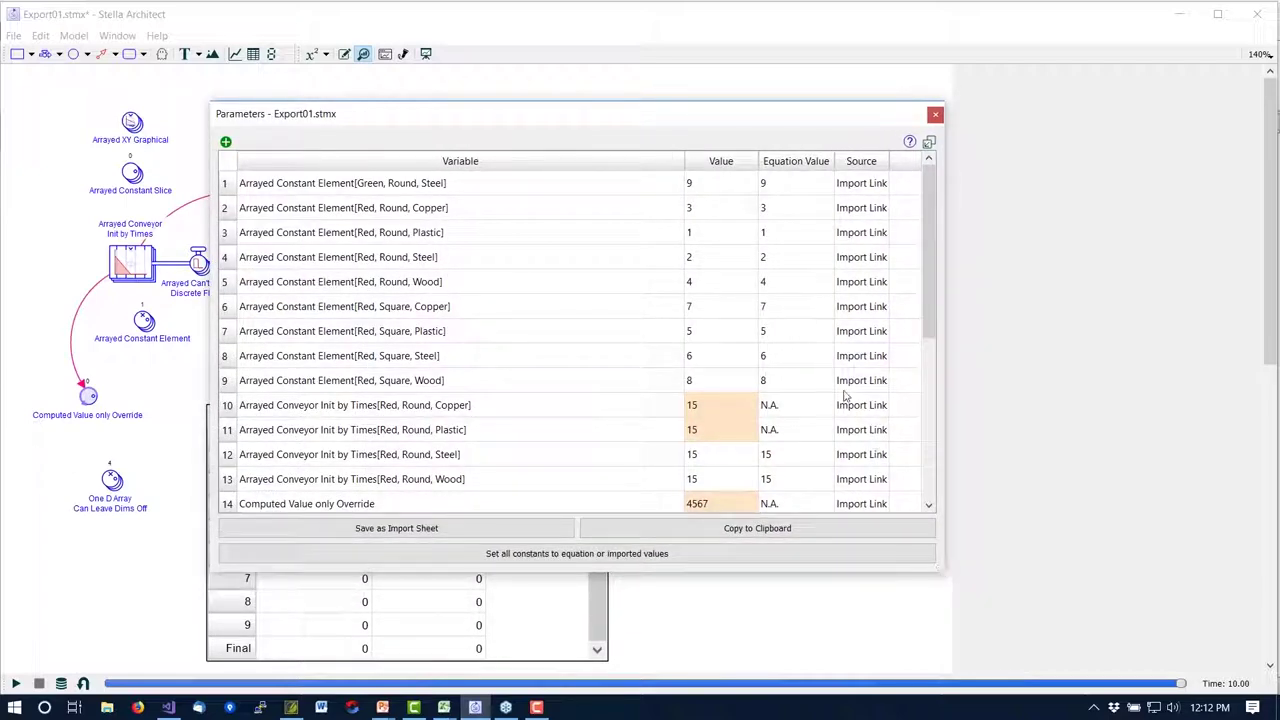
# Set Arrayed Constant Slice[Red, Round, Plastic] to about 0.429 and choose Export01.xlsx as the destination for saving the parameters as an import sheet.
pyautogui.click(135, 177)
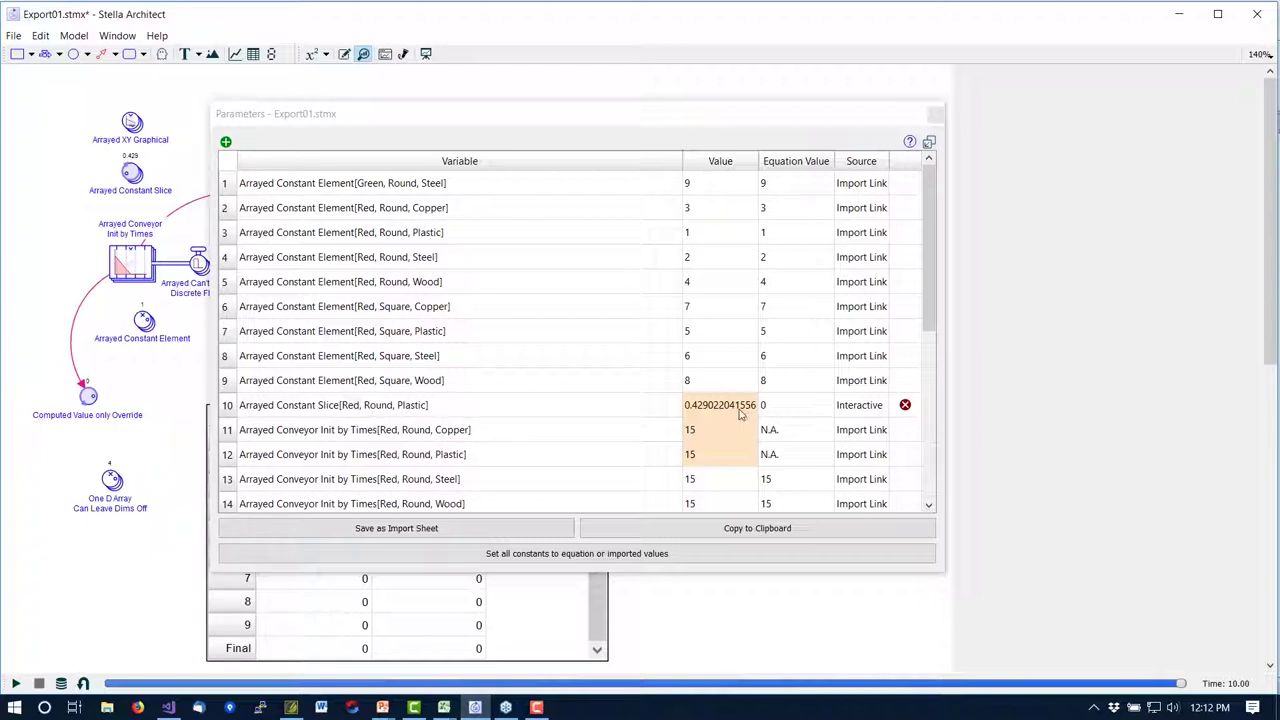
pyautogui.click(462, 530)
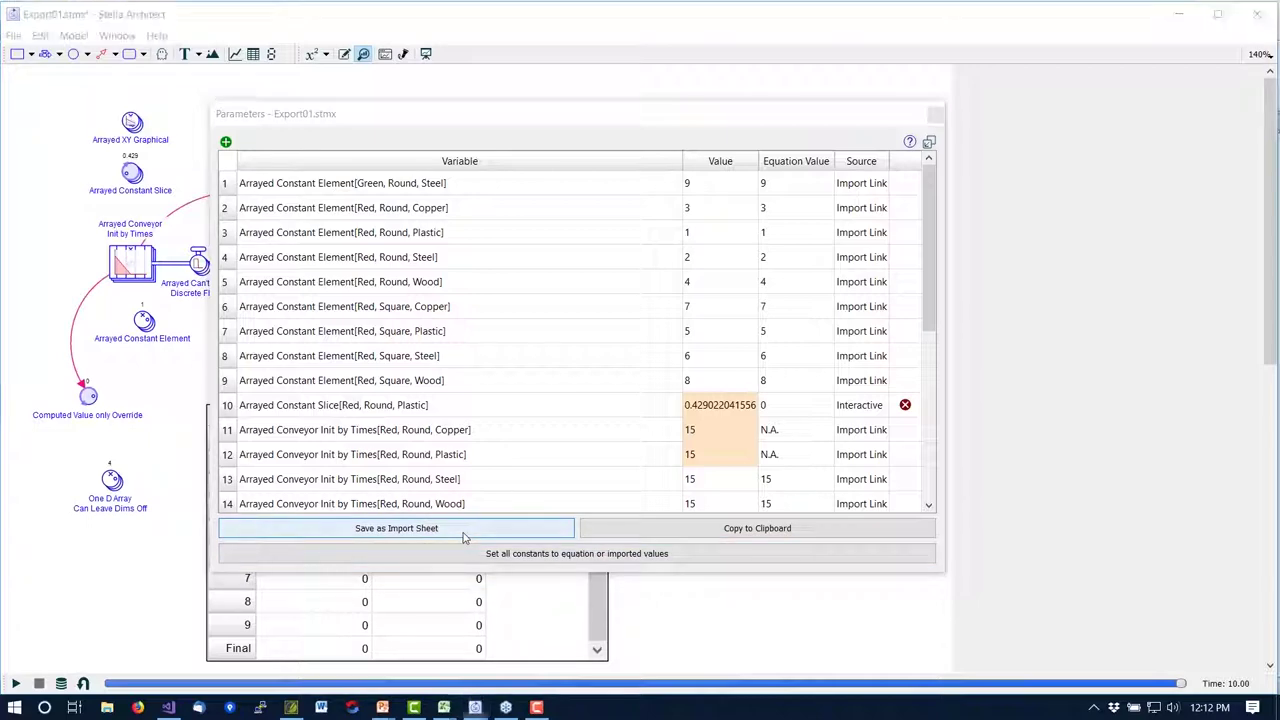
pyautogui.click(756, 306)
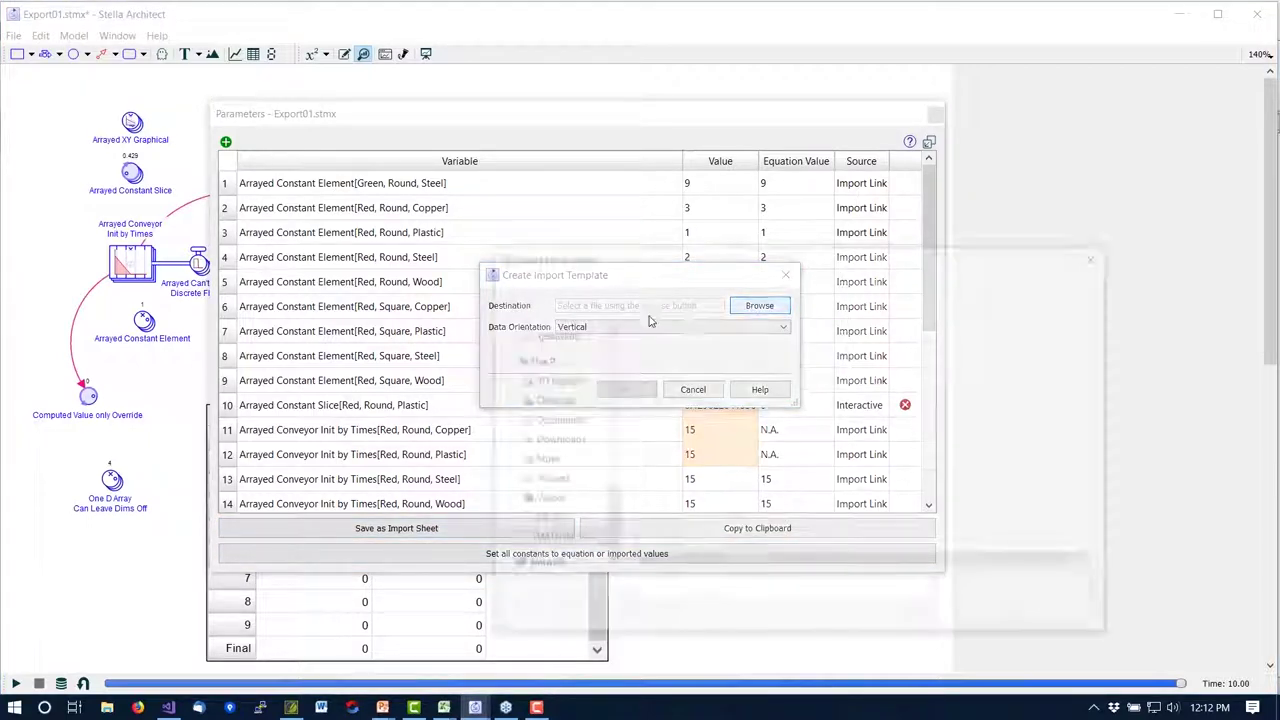
pyautogui.click(677, 451)
pyautogui.doubleClick(677, 452)
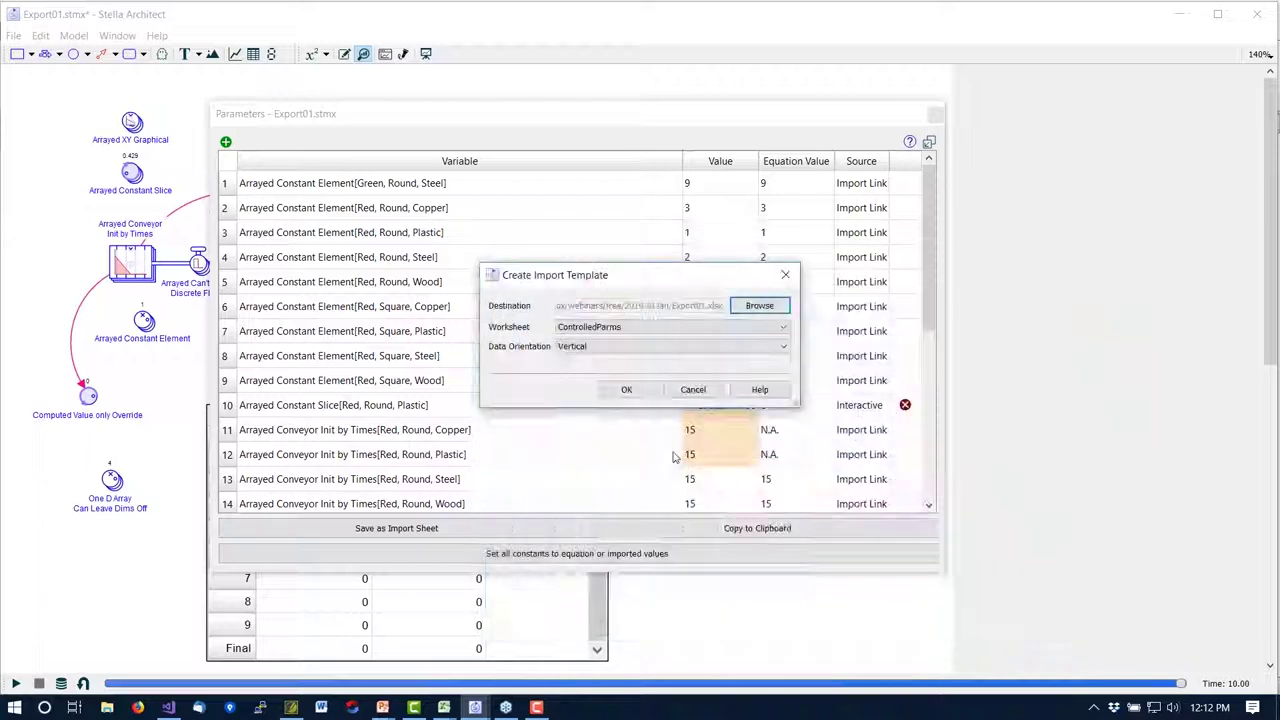
# Generate the import template on the ControlledParms worksheet with Horizontal data orientation.
pyautogui.click(633, 347)
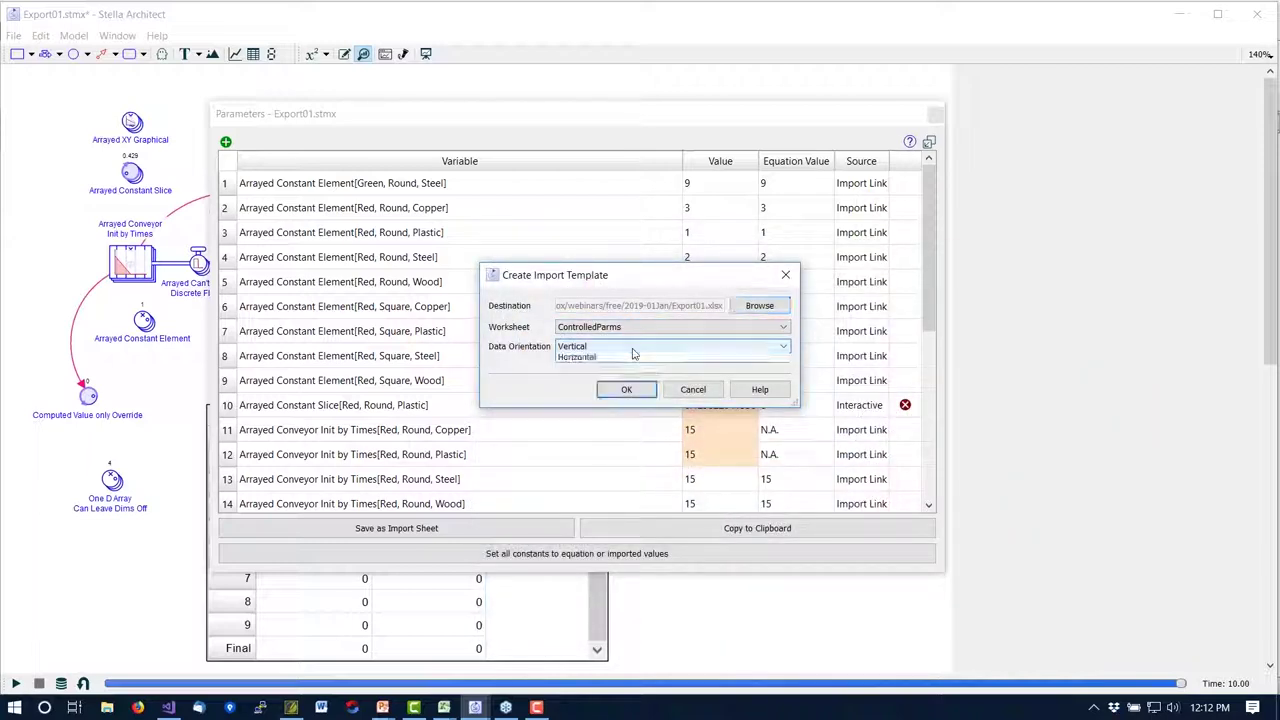
pyautogui.click(614, 369)
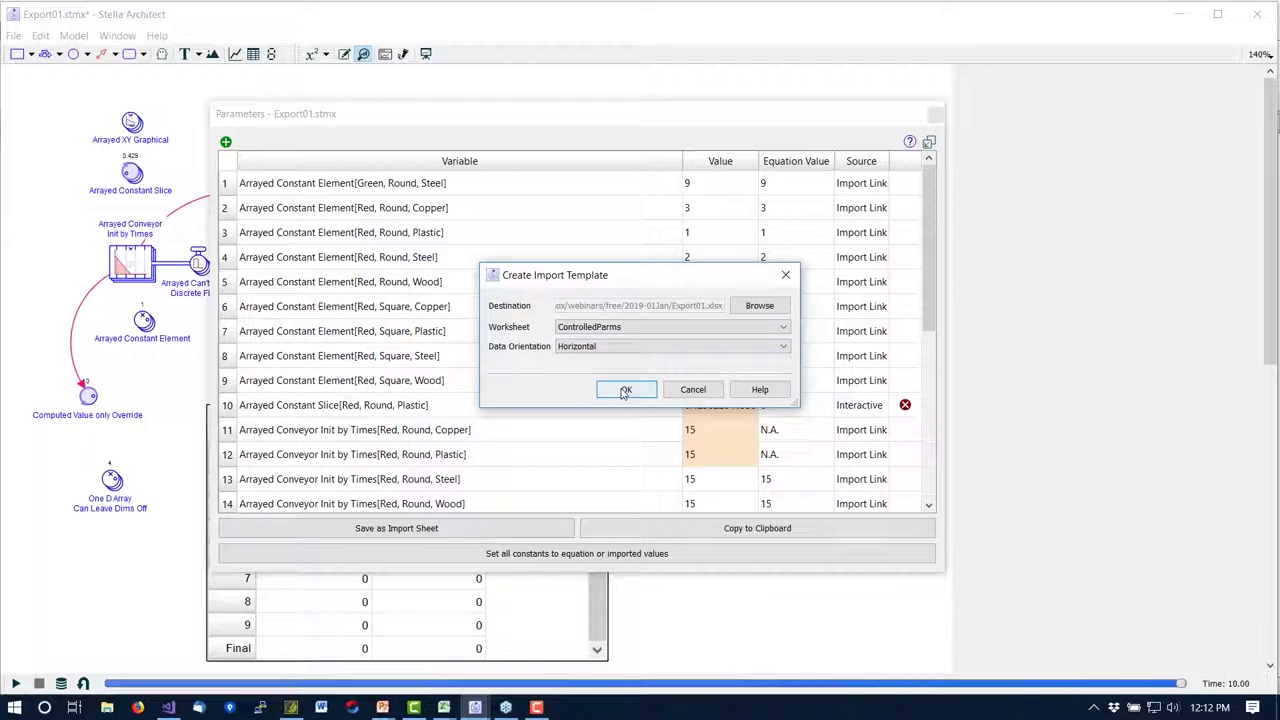
pyautogui.click(625, 390)
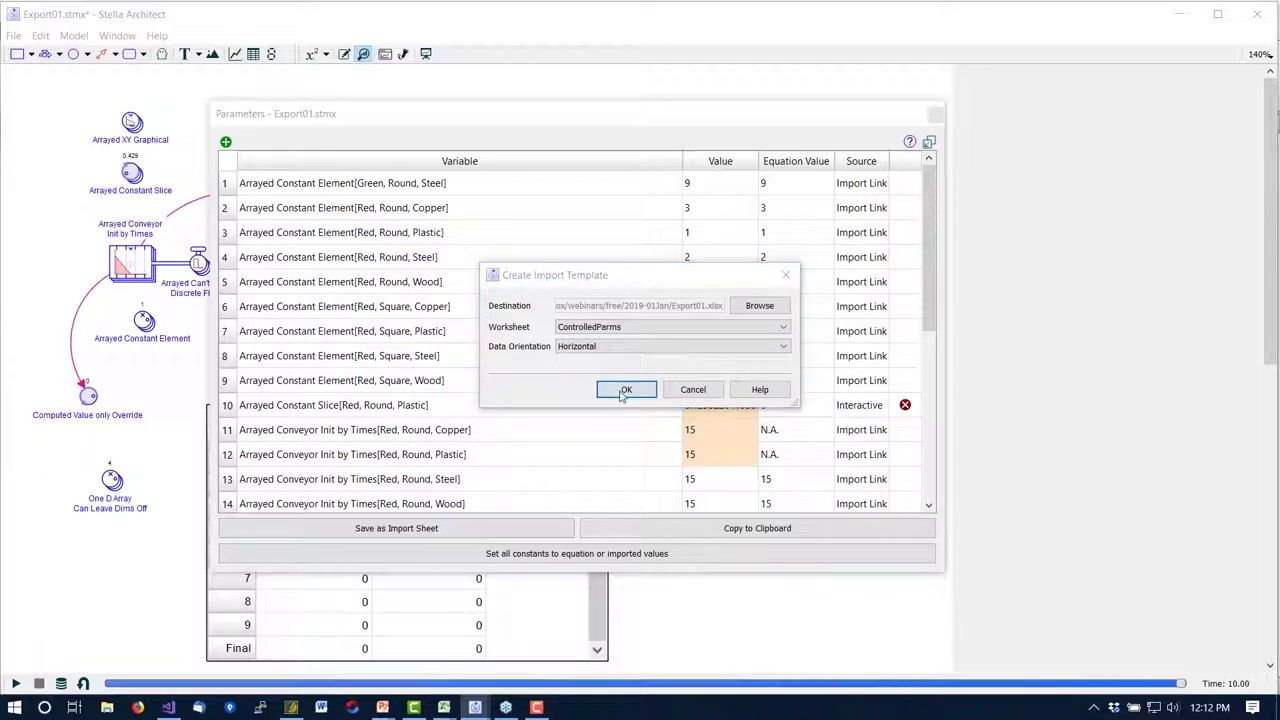
pyautogui.click(751, 366)
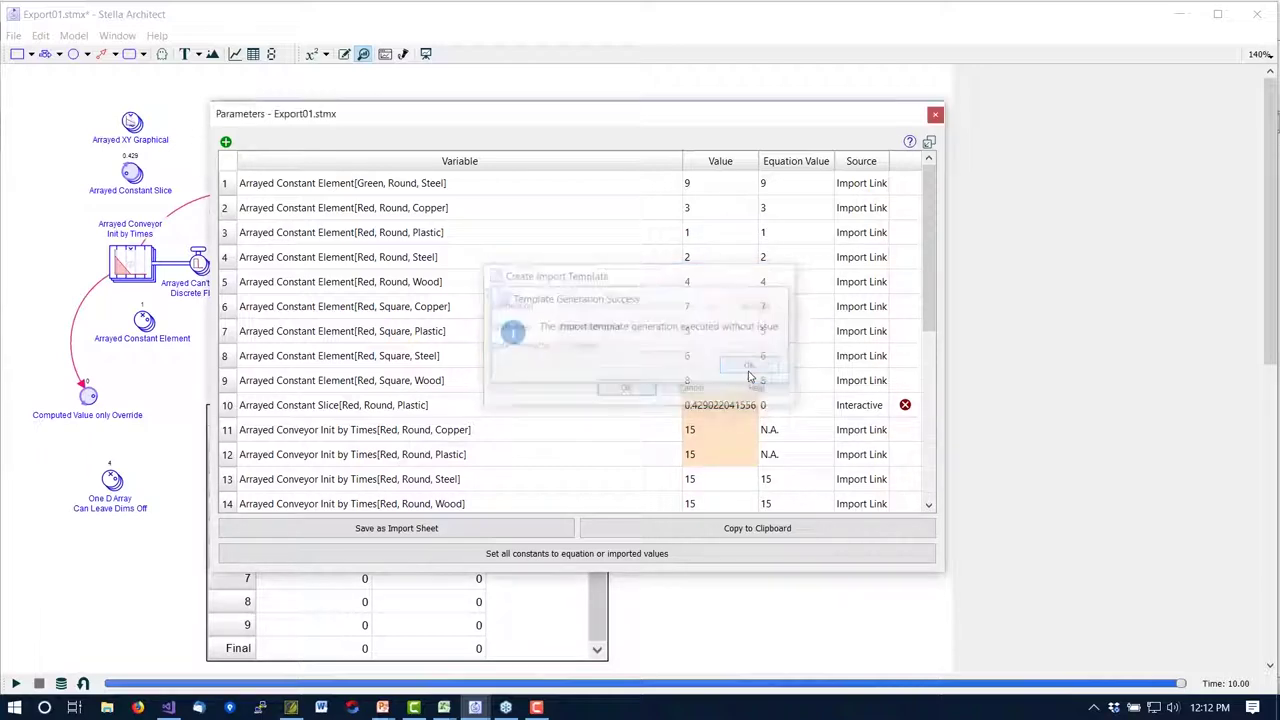
# Switch to Import01.xlsx in Excel and look over its Control and Export worksheets.
pyautogui.hotkey('alt', 'Tab')
pyautogui.hotkey('alt', 'Tab')
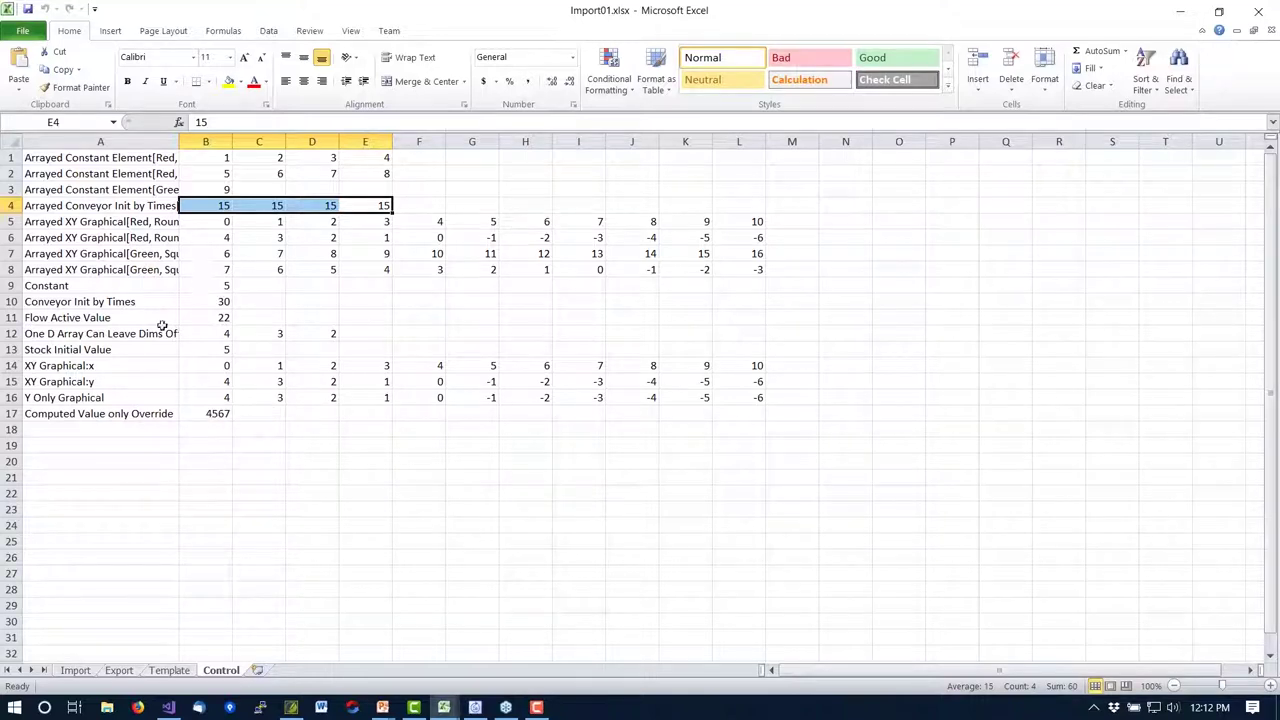
pyautogui.scroll(-1, 155, 337)
pyautogui.scroll(1, 155, 337)
pyautogui.click(310, 301)
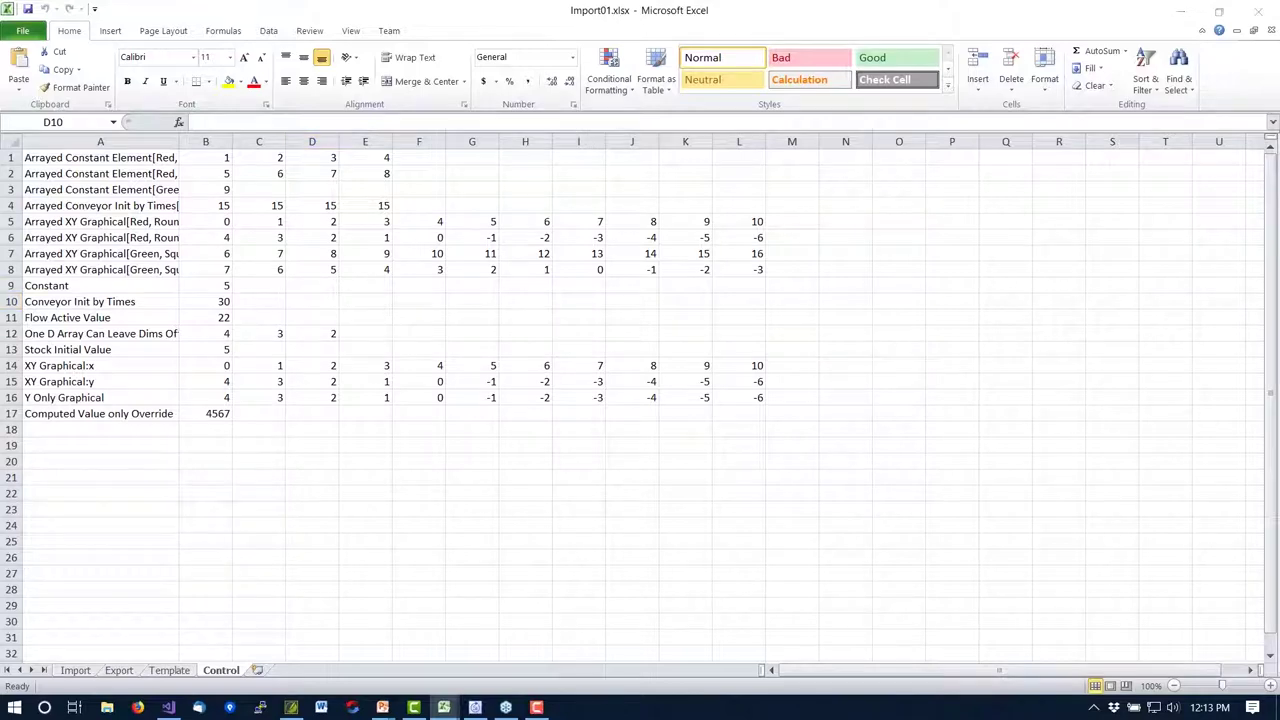
pyautogui.hotkey('alt', 'Tab')
pyautogui.hotkey('alt', 'Tab')
pyautogui.hotkey('alt', 'Tab')
pyautogui.hotkey('alt', 'Tab')
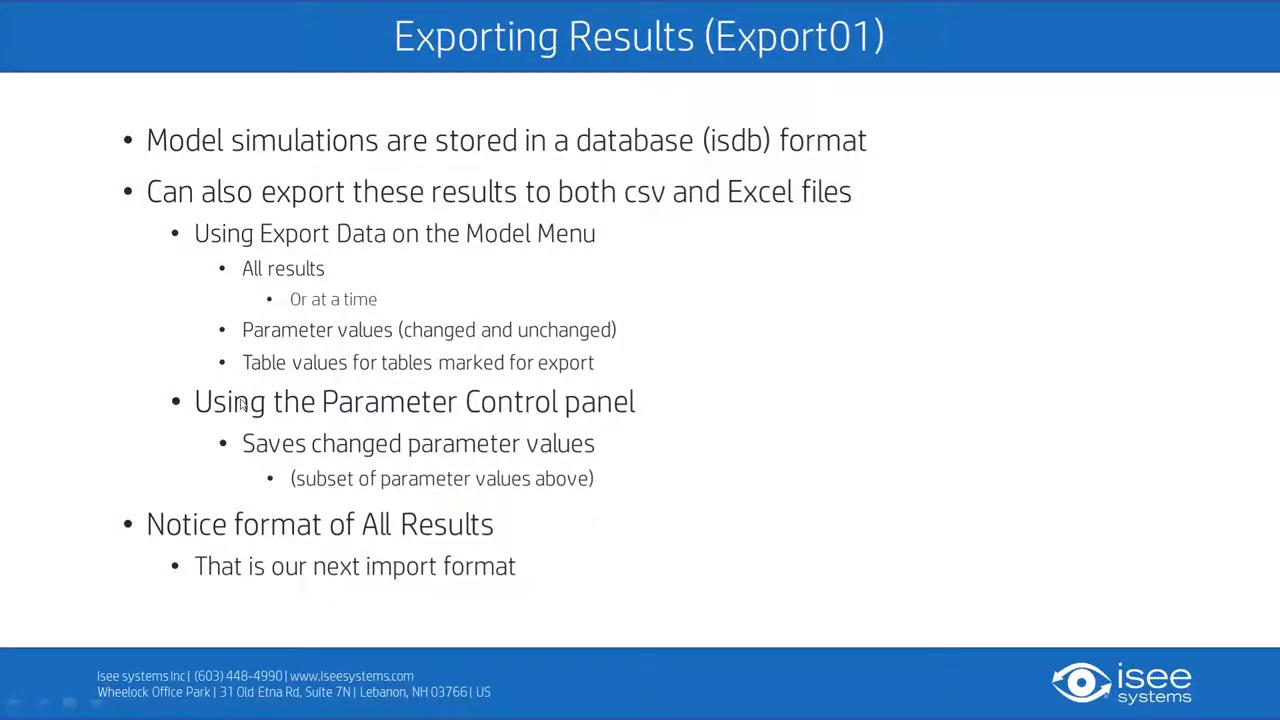
pyautogui.hotkey('alt', 'Tab')
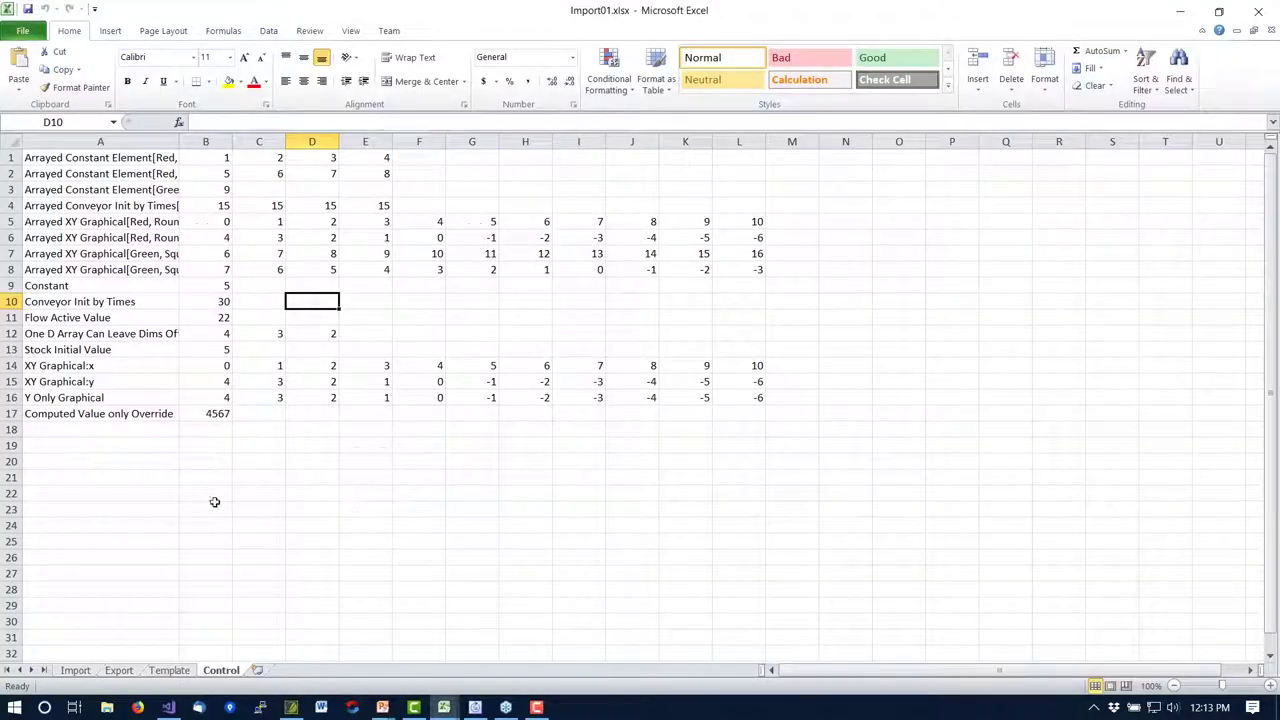
pyautogui.click(119, 670)
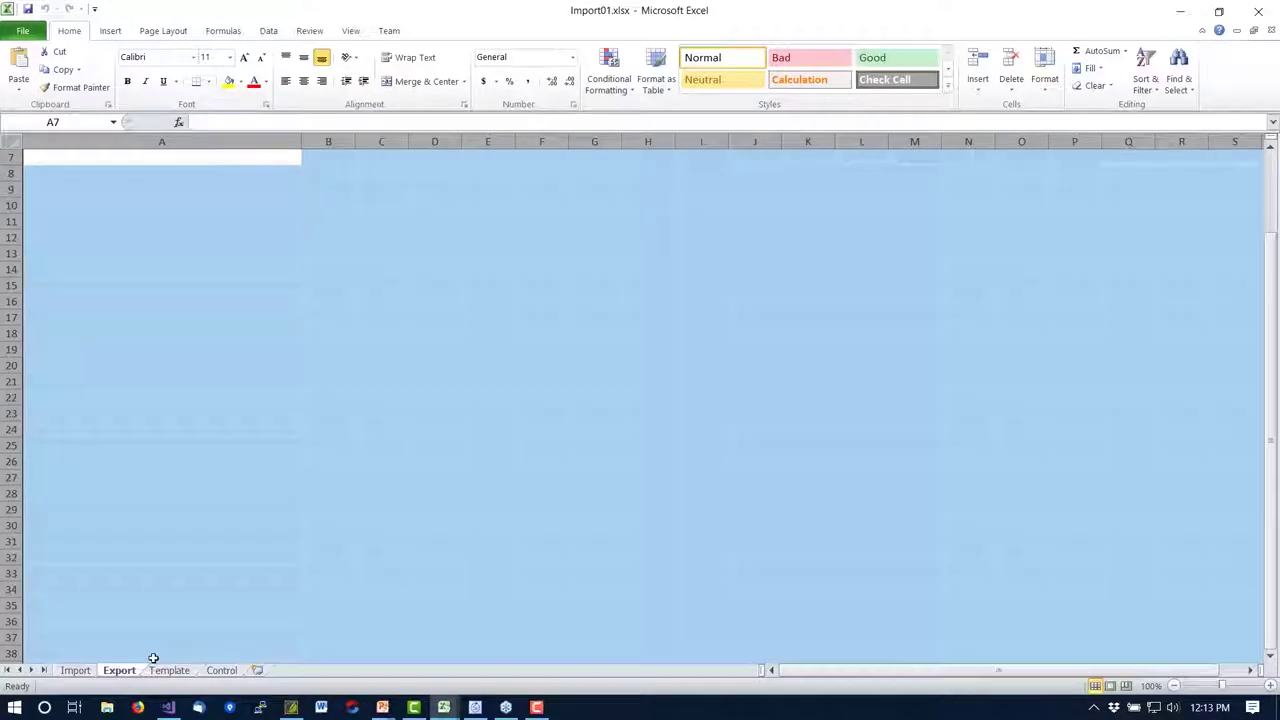
# Switch to Export01.xlsx and examine the saved Arrayed Constant Slice value on the ControlledParms worksheet and the variables on the All Values worksheet.
pyautogui.hotkey('alt', 'Tab')
pyautogui.hotkey('alt', 'Tab')
pyautogui.hotkey('alt', 'Tab')
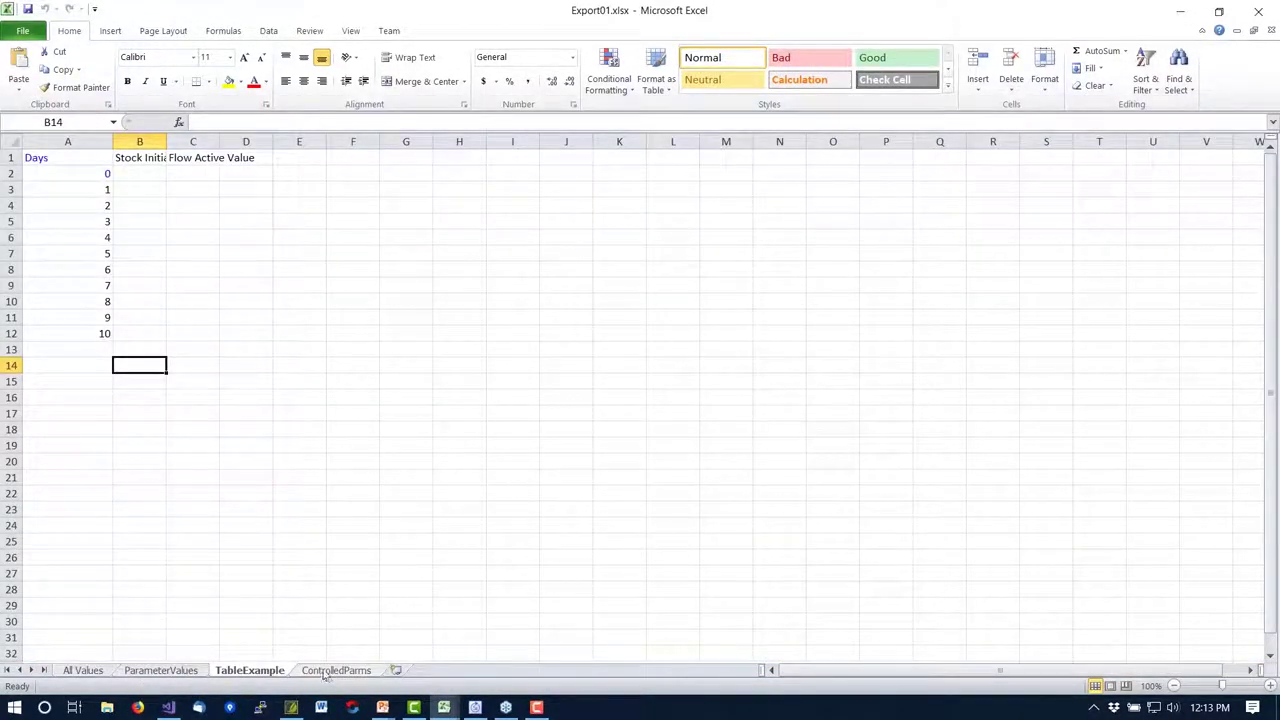
pyautogui.click(330, 672)
pyautogui.click(316, 206)
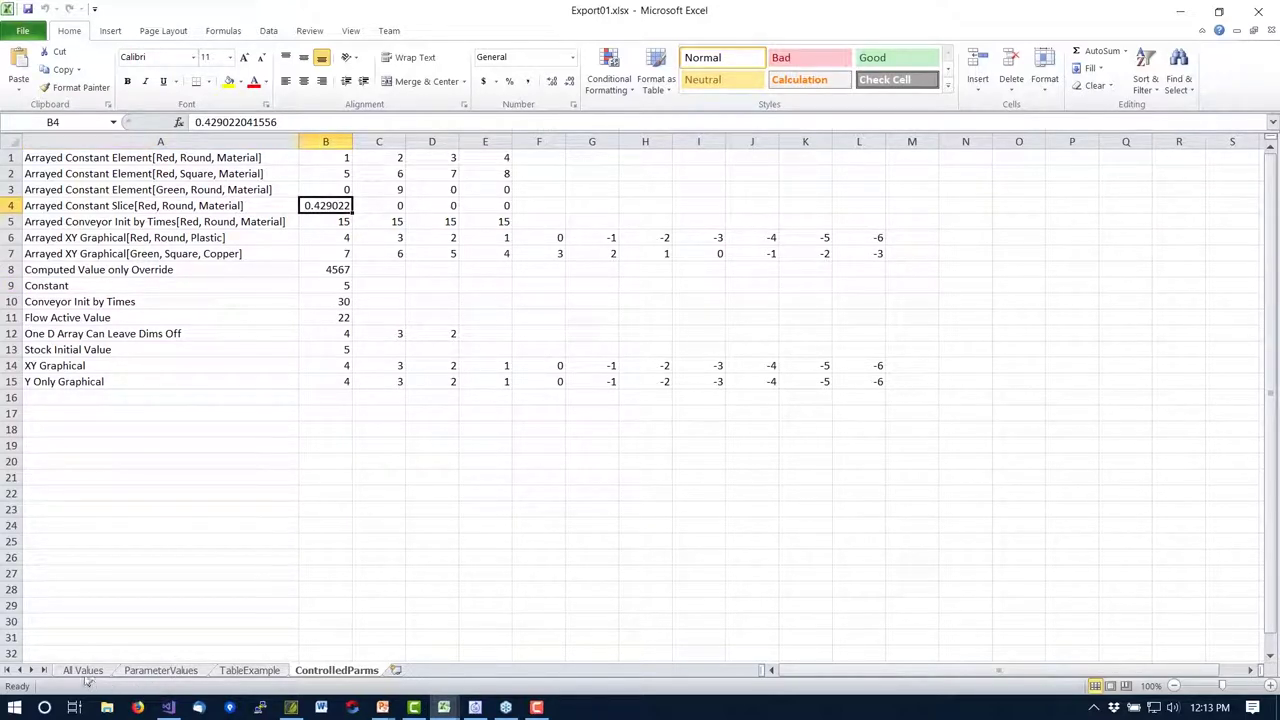
pyautogui.click(84, 670)
pyautogui.scroll(2, 92, 510)
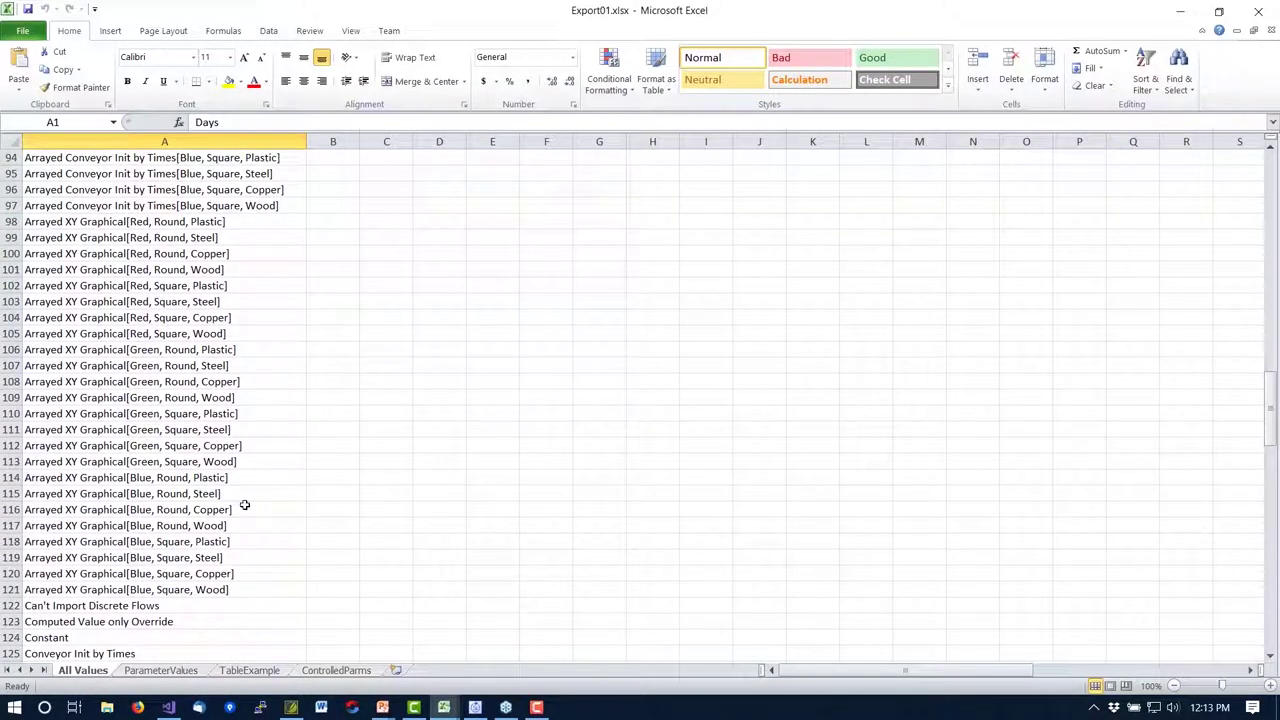
# Return to Stella Architect and run the model again to export its results.
pyautogui.hotkey('alt', 'Tab')
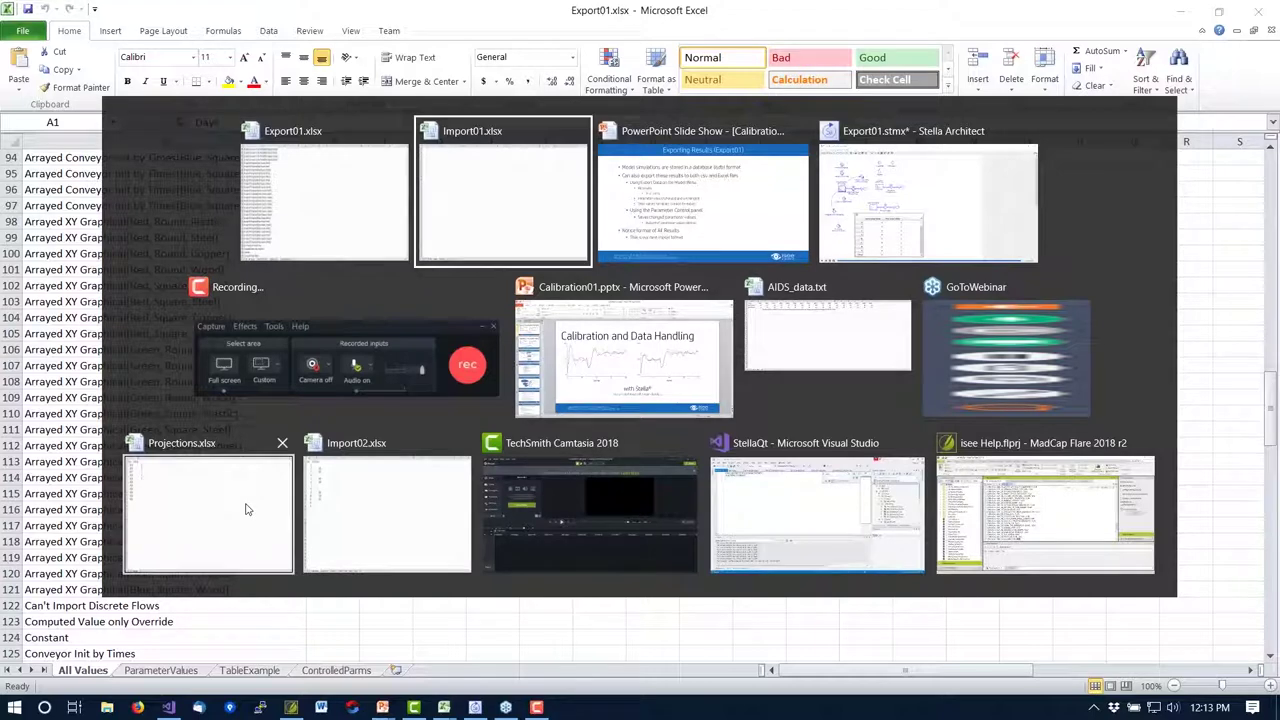
pyautogui.hotkey('alt', 'Tab')
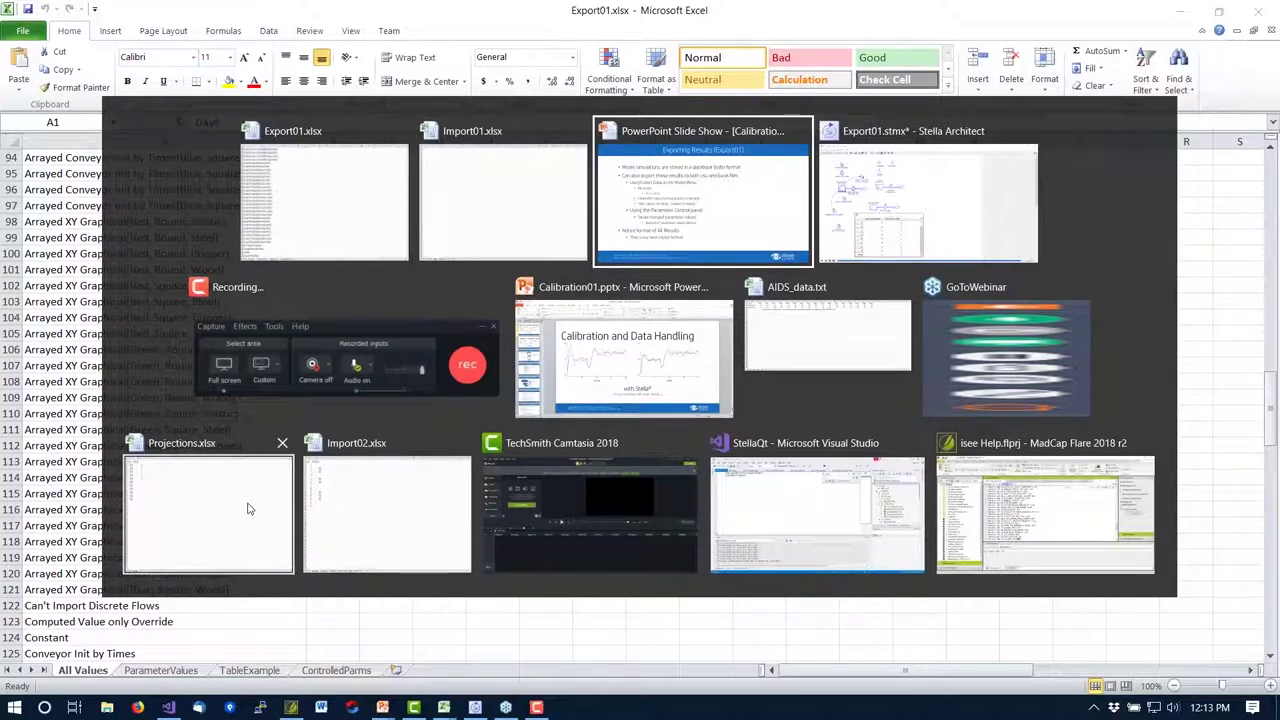
pyautogui.hotkey('alt', 'Tab')
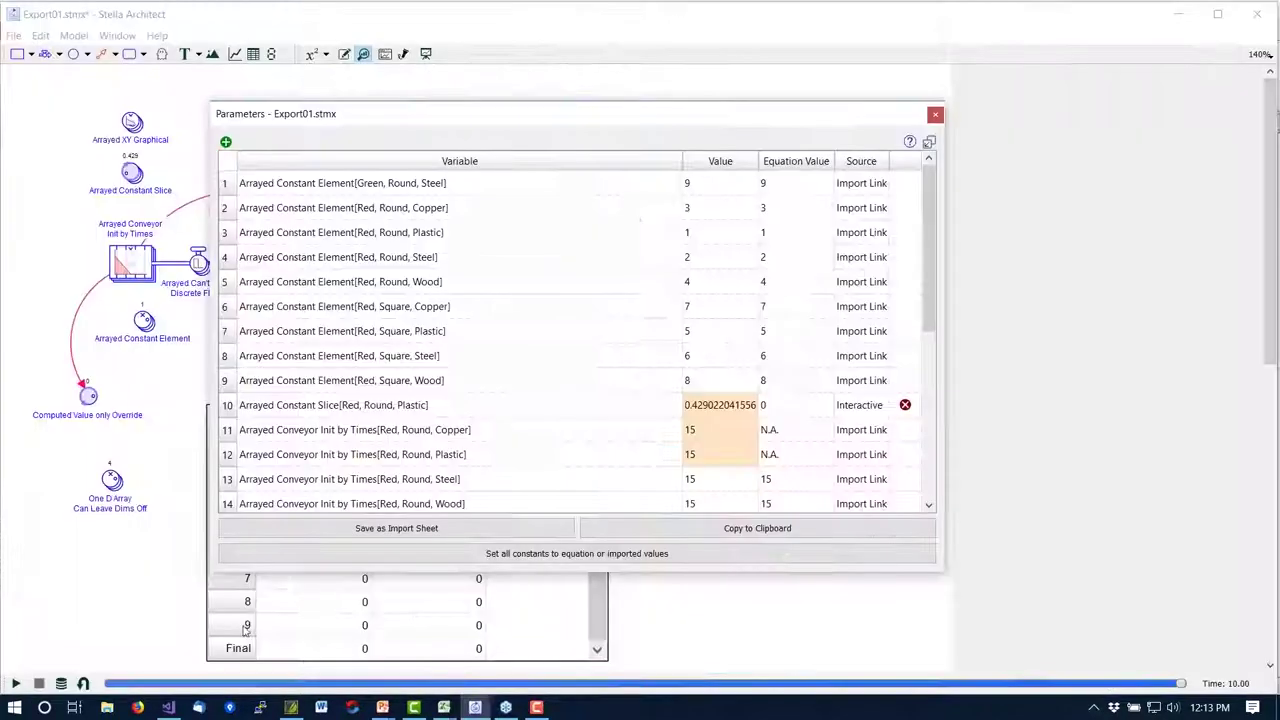
pyautogui.click(15, 684)
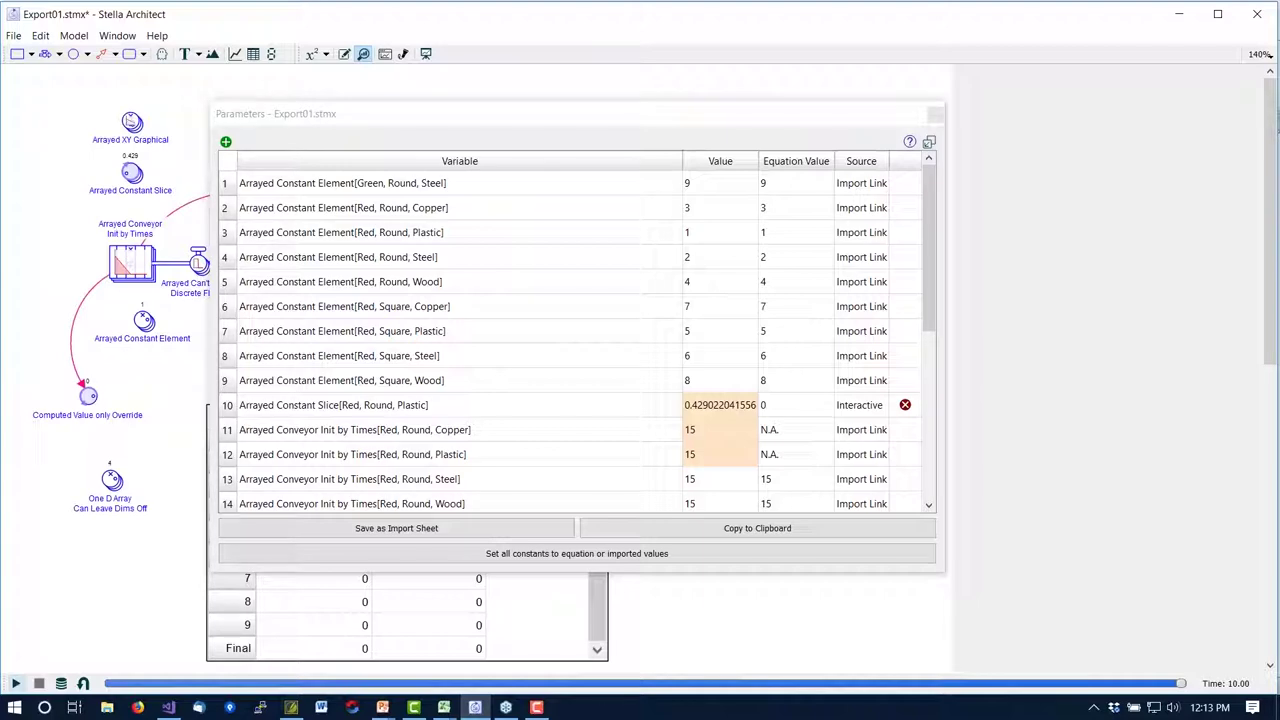
# Switch to Export01.xlsx and examine the All Values layout, with Days times across row 1 and variable names down column A.
pyautogui.hotkey('alt', 'Tab')
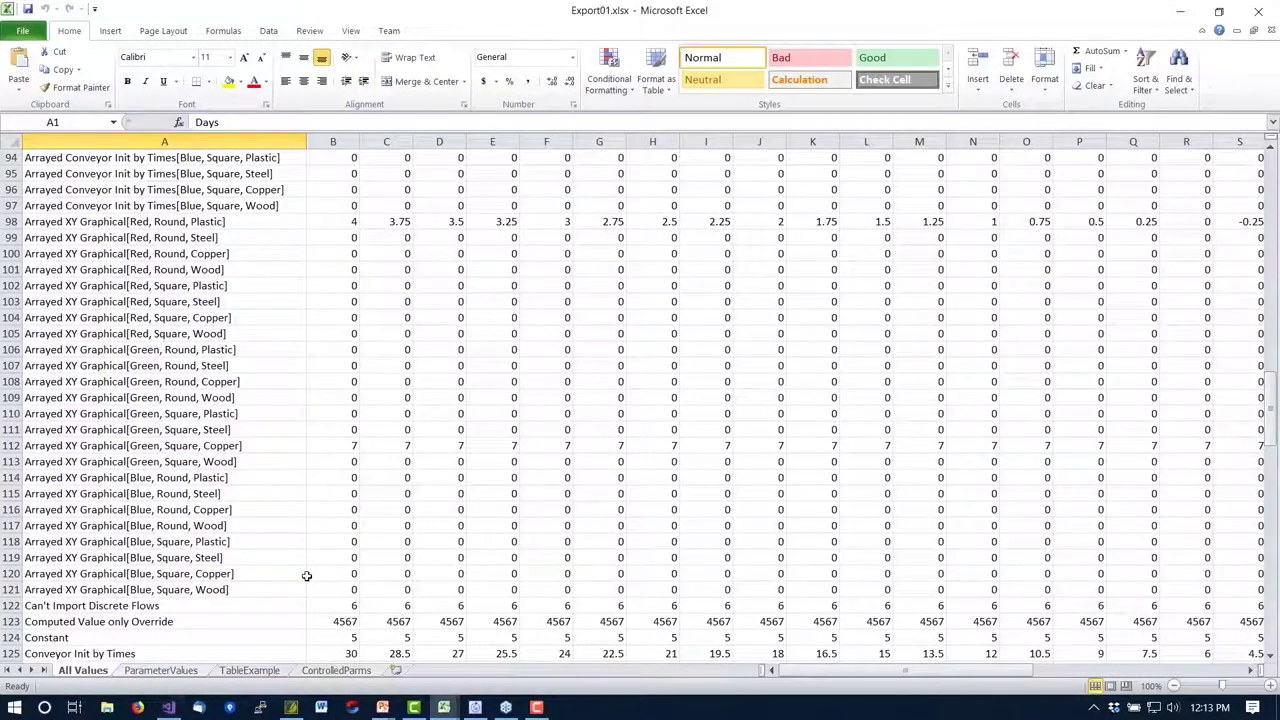
pyautogui.scroll(8, 340, 478)
pyautogui.scroll(20, 340, 480)
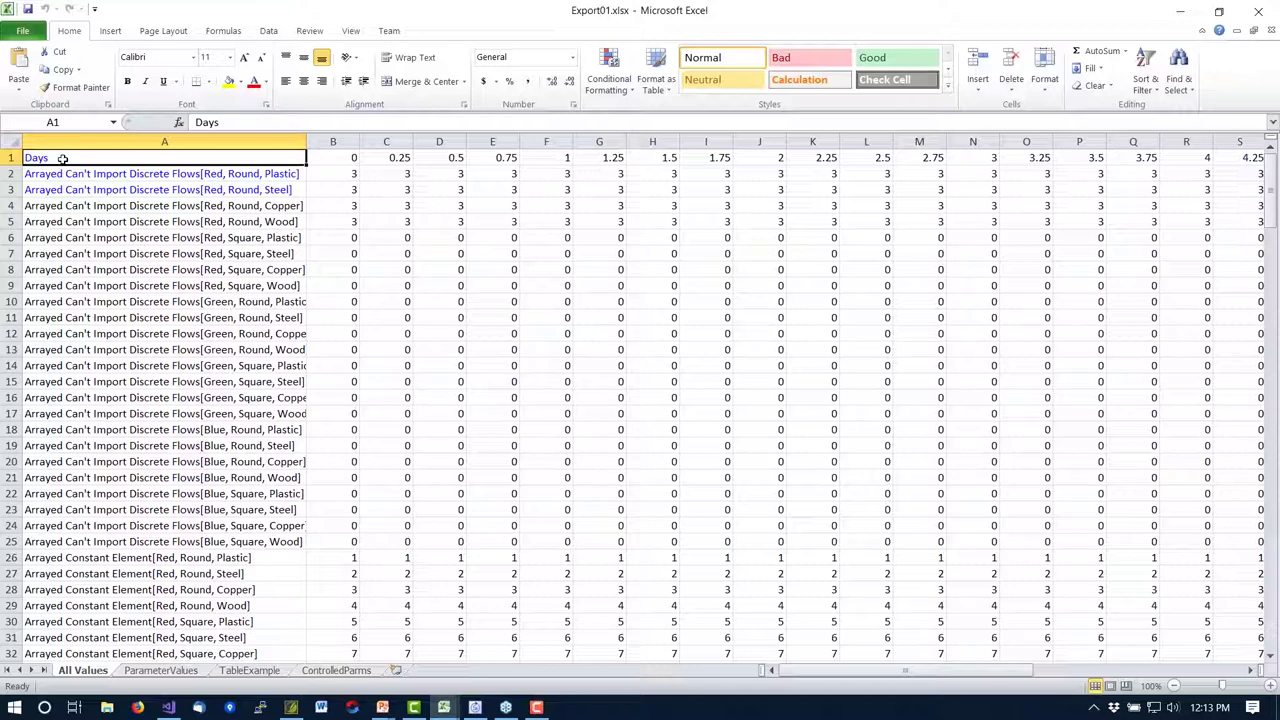
pyautogui.click(340, 157)
pyautogui.moveTo(340, 157); pyautogui.dragTo(722, 157)
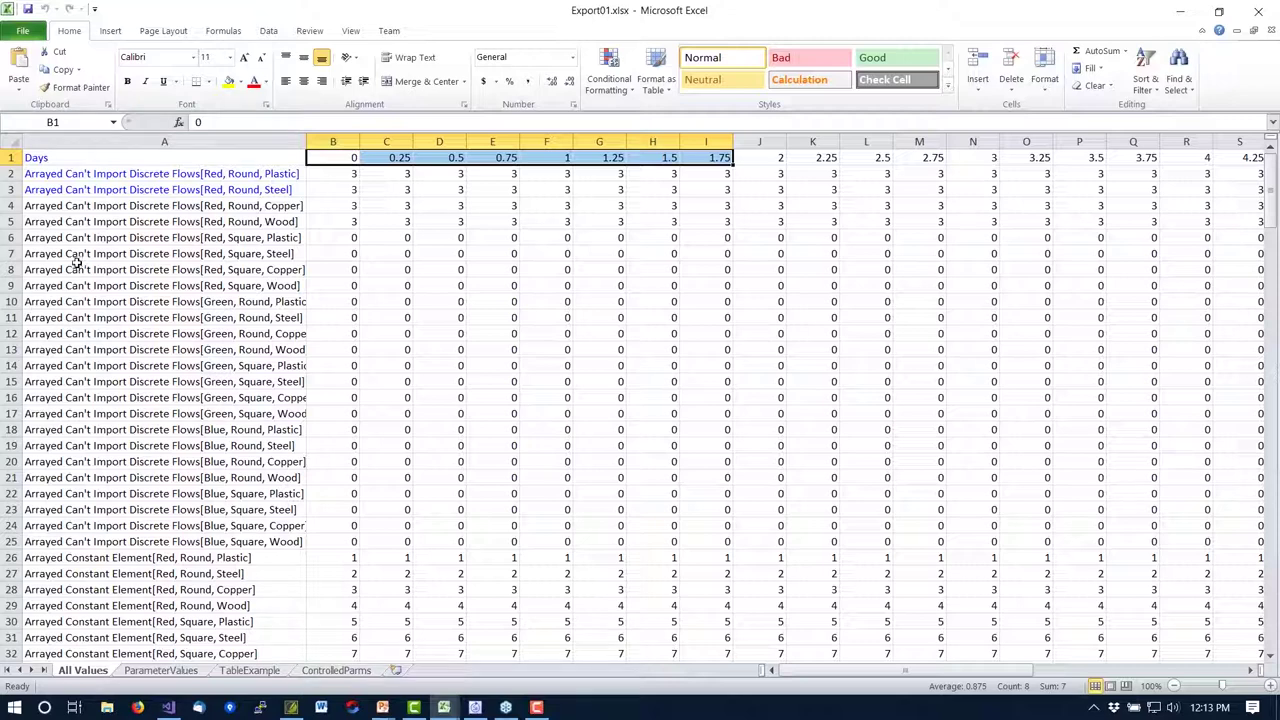
pyautogui.scroll(-3, 158, 390)
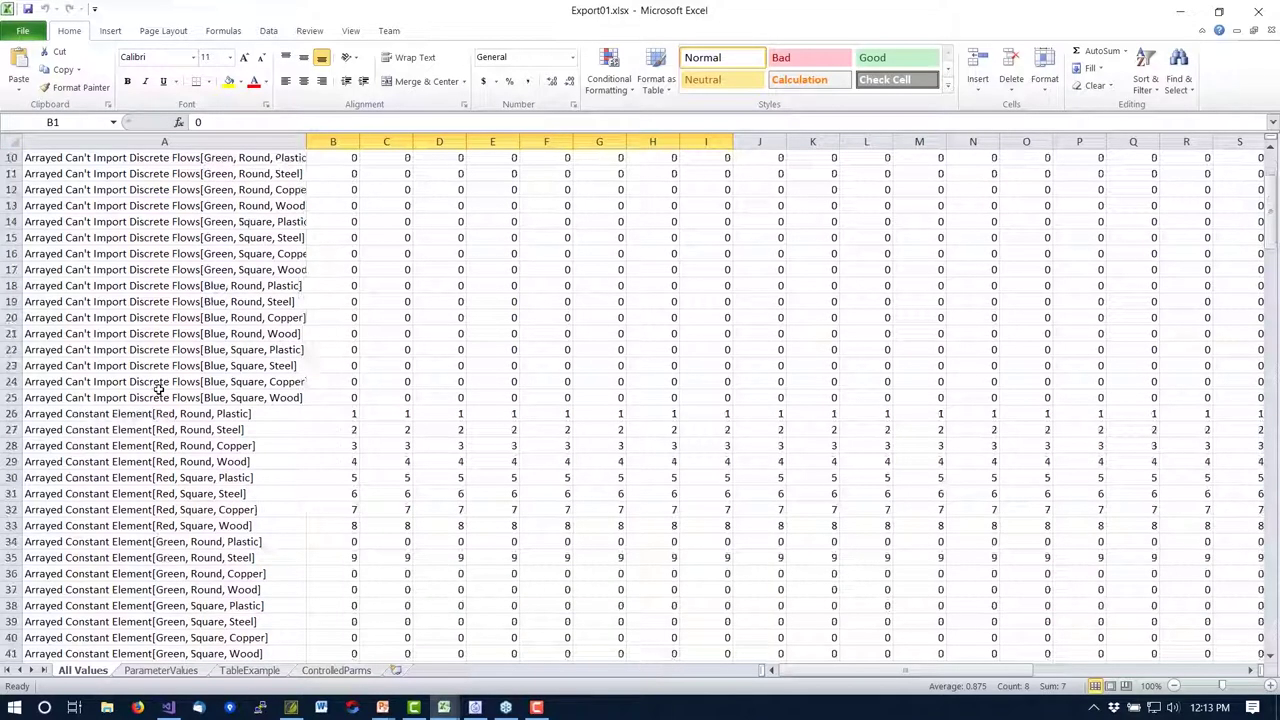
pyautogui.scroll(3, 134, 304)
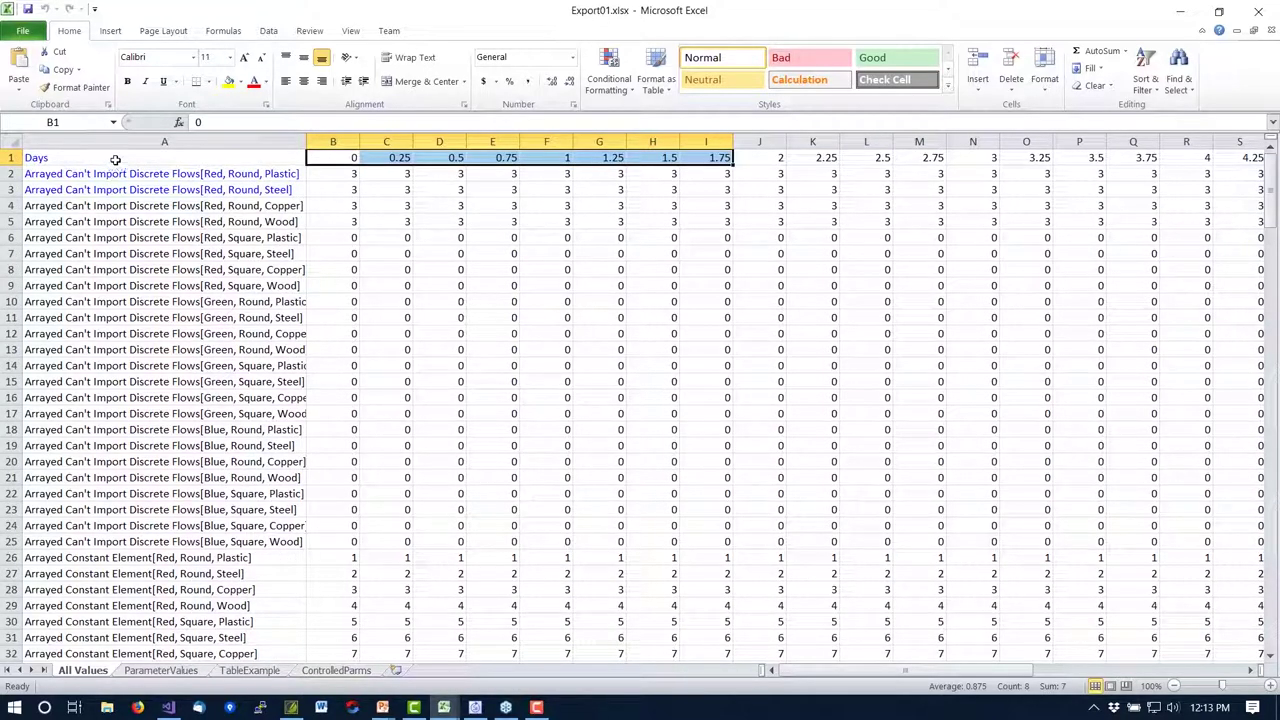
pyautogui.click(115, 160)
pyautogui.click(338, 155)
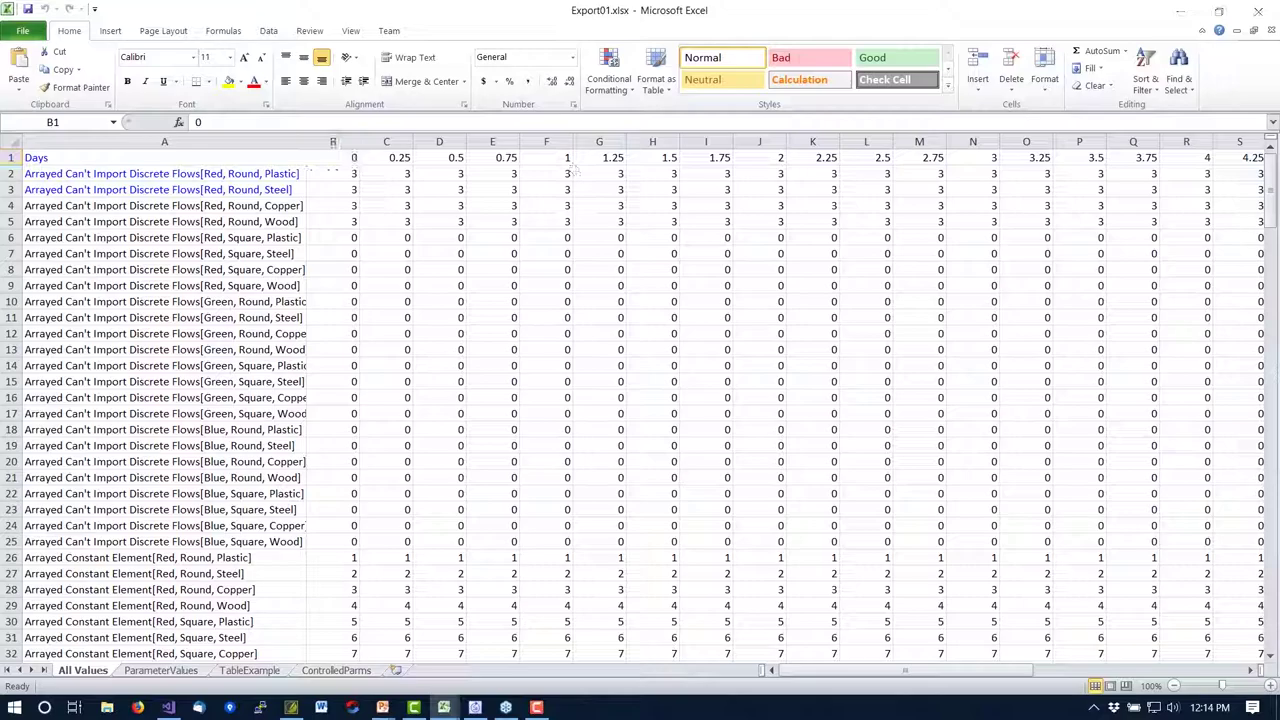
# Advance the PowerPoint slide show to Importing Time Varying Values (Import02) and view the Continuous worksheet of Import02.xlsx in Excel.
pyautogui.hotkey('alt', 'Tab')
pyautogui.hotkey('alt', 'Tab')
pyautogui.hotkey('alt', 'Tab')
pyautogui.hotkey('alt', 'Tab')
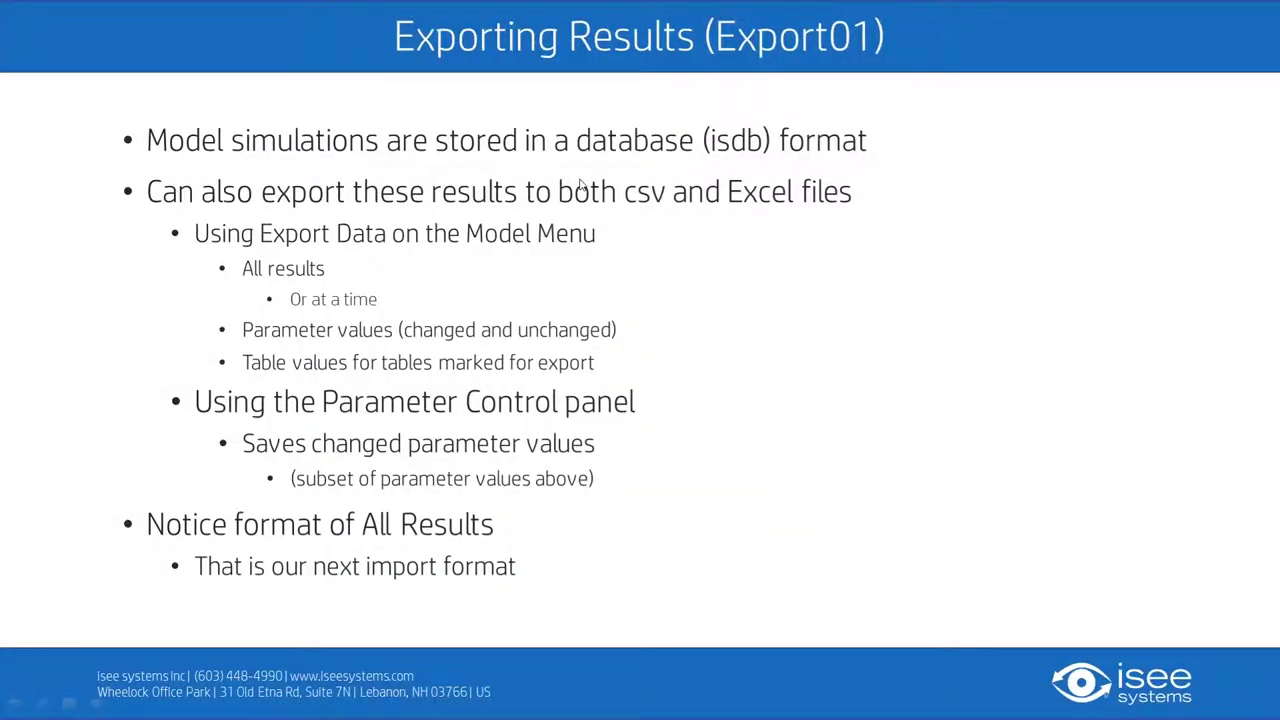
pyautogui.click(578, 187)
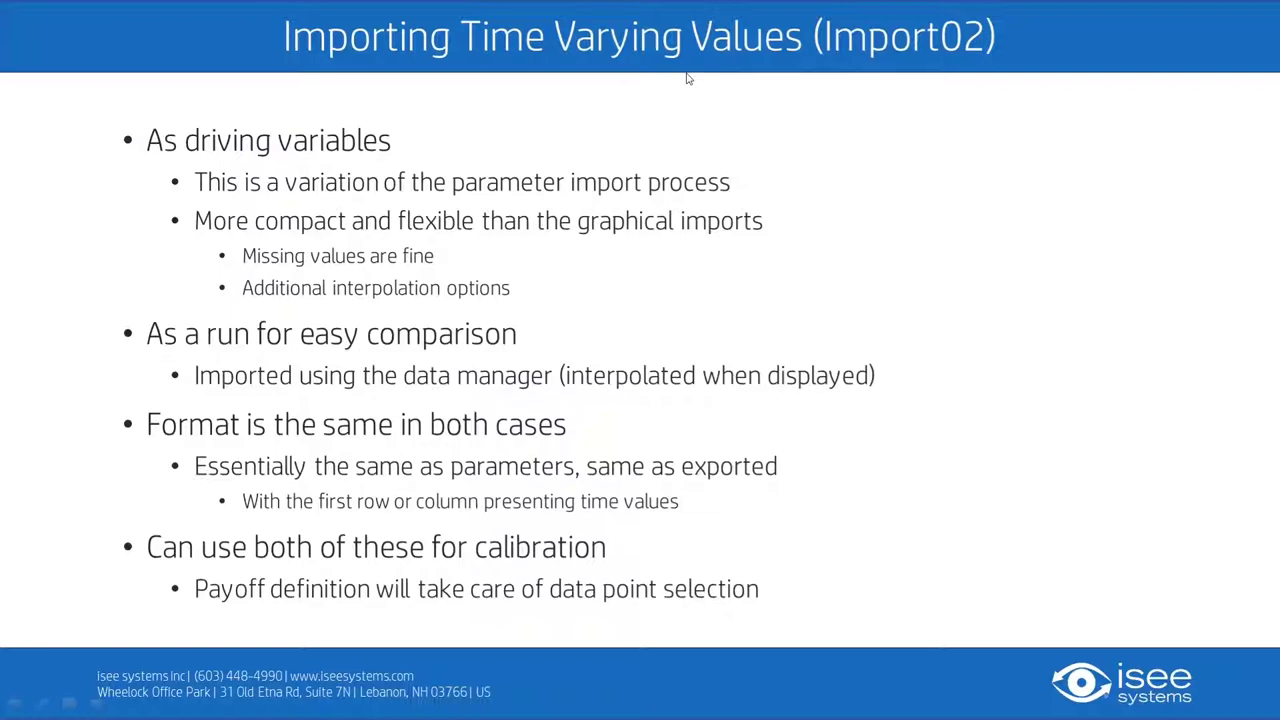
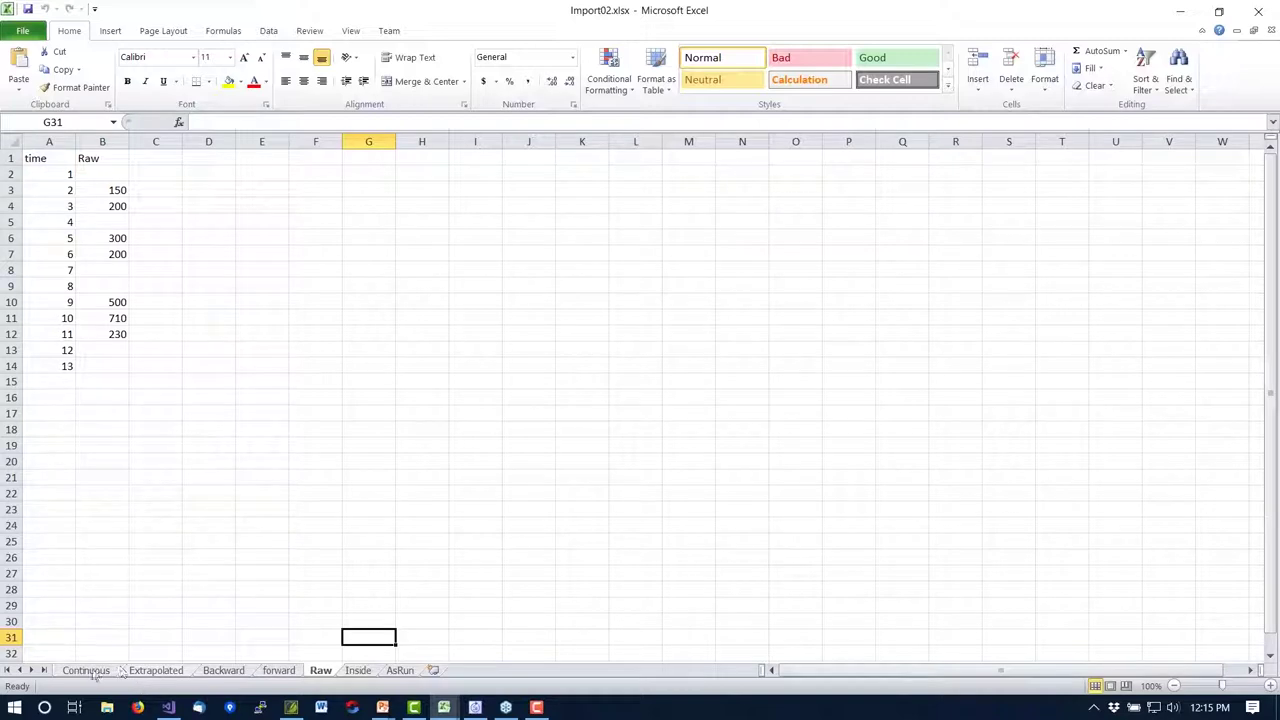
pyautogui.click(88, 670)
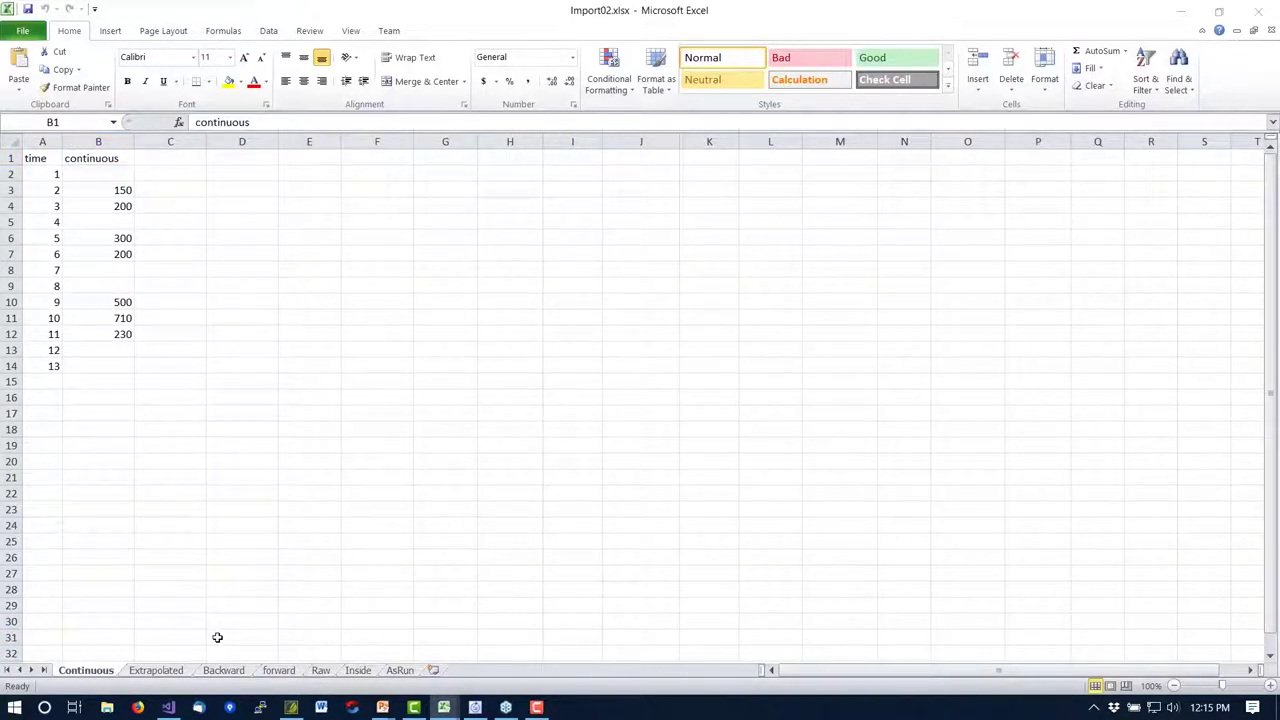
# Return to Stella Architect and close the Export01.stmx model, discarding its changes.
pyautogui.hotkey('alt', 'Tab')
pyautogui.hotkey('alt', 'Tab')
pyautogui.hotkey('alt', 'Tab')
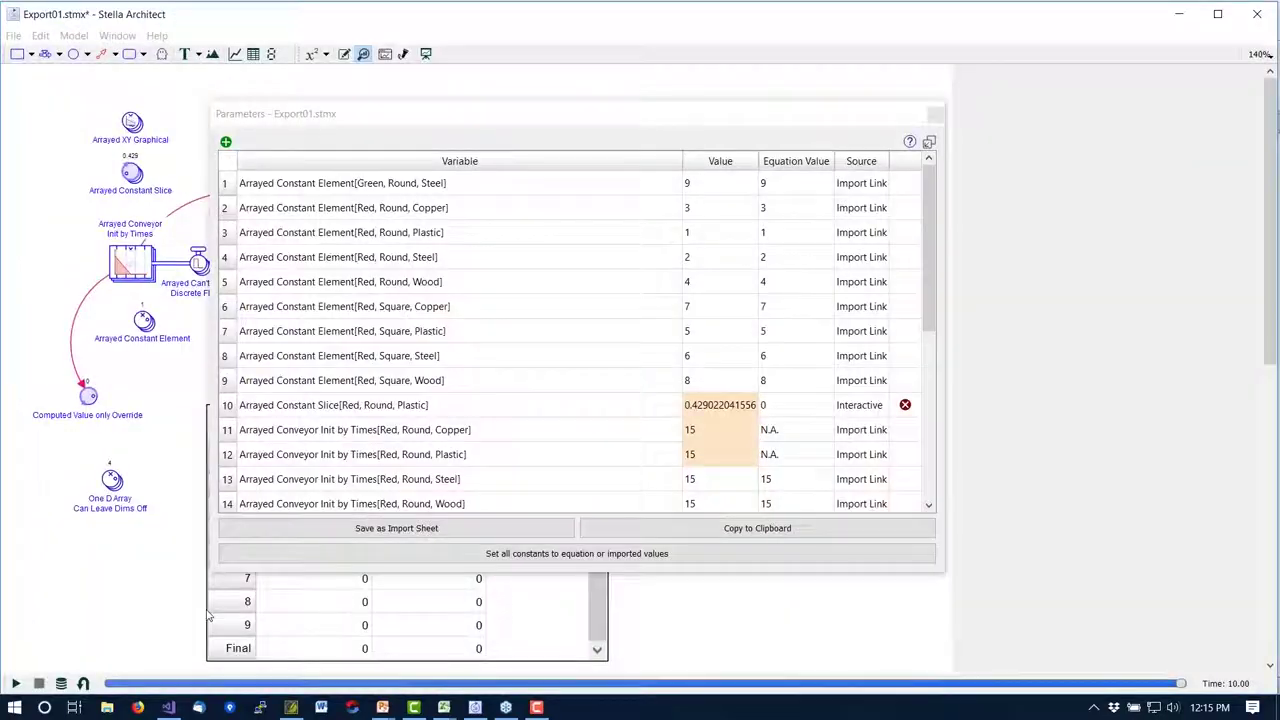
pyautogui.click(14, 35)
pyautogui.click(40, 114)
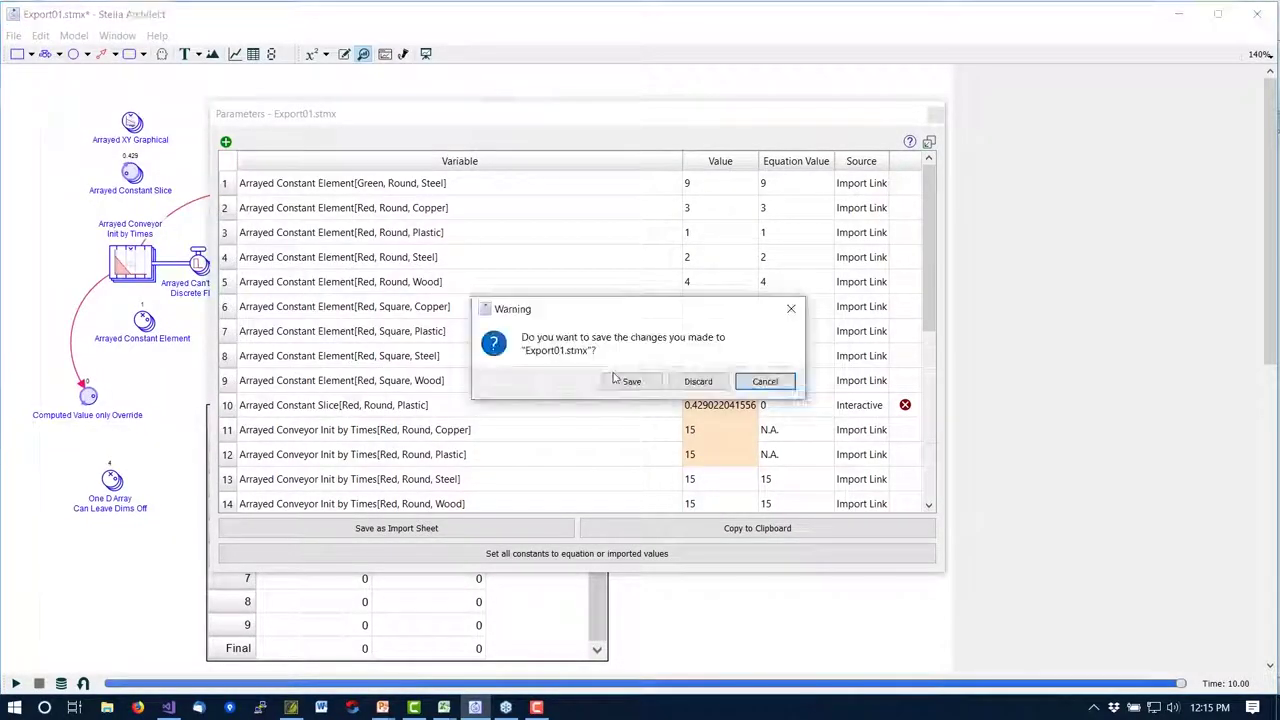
pyautogui.click(698, 382)
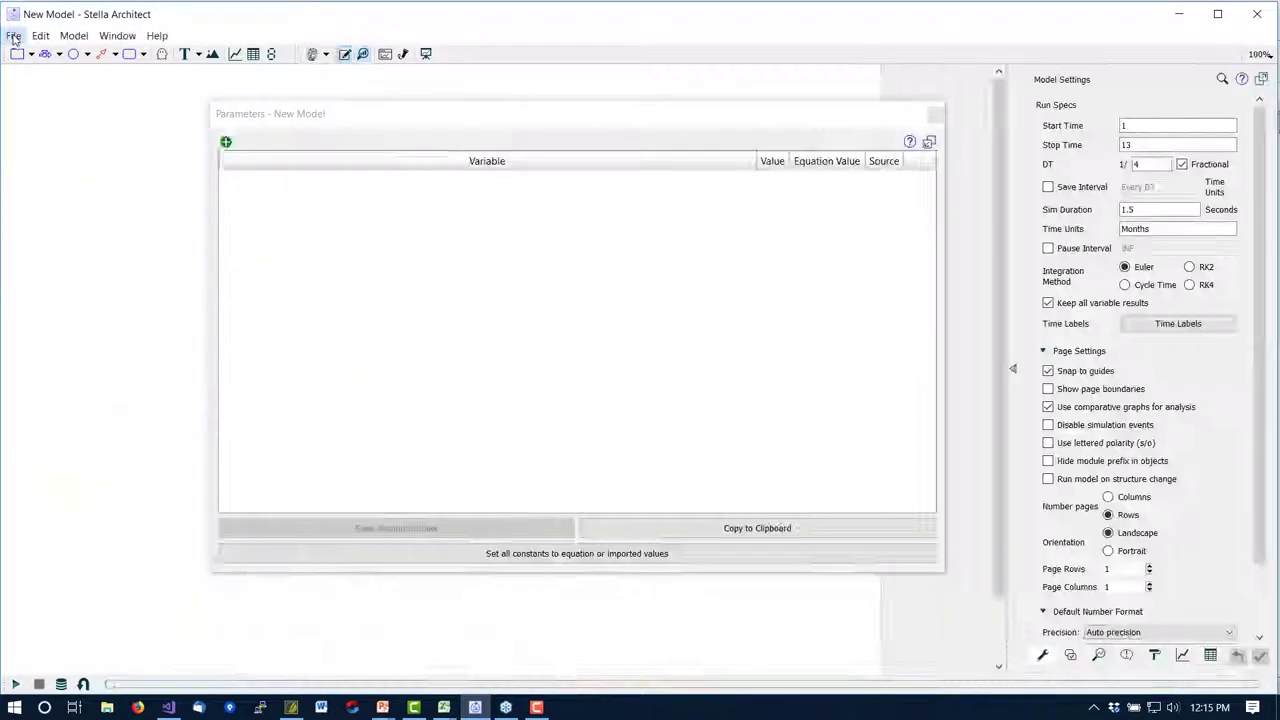
# Open the Import02.stmx model from the 2019-01Jan folder and close its Parameters window.
pyautogui.click(14, 35)
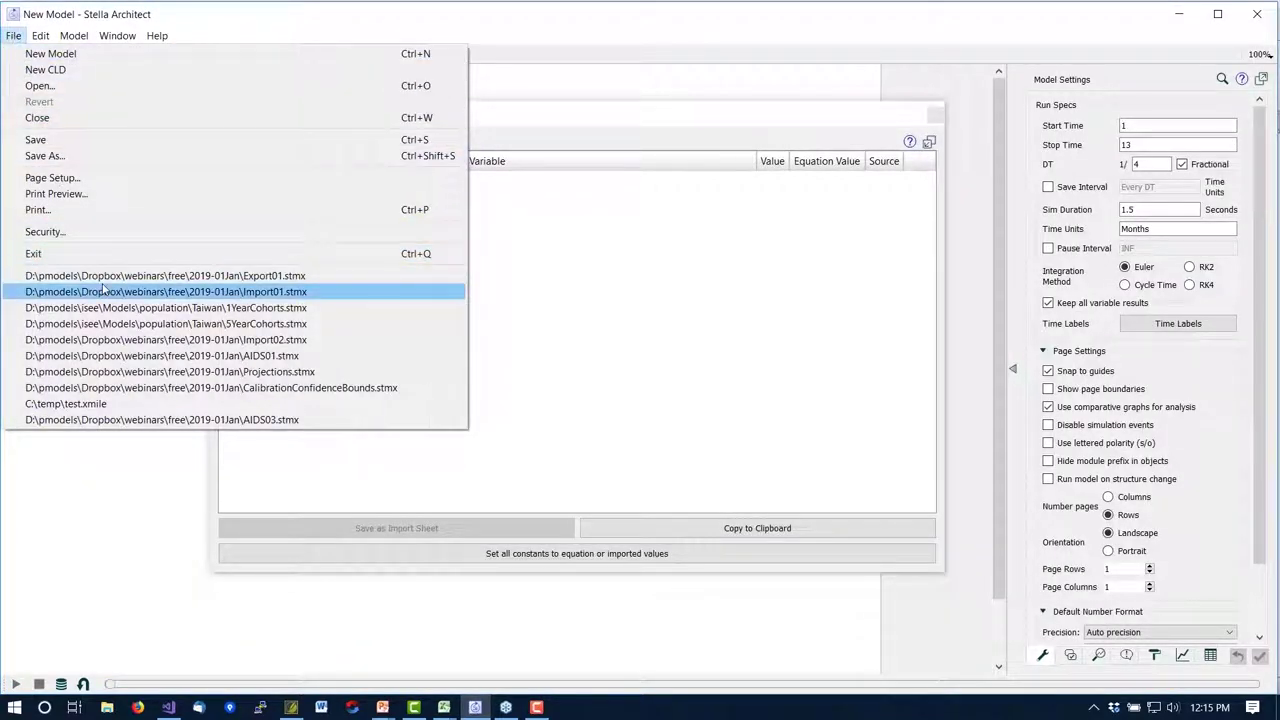
pyautogui.click(38, 87)
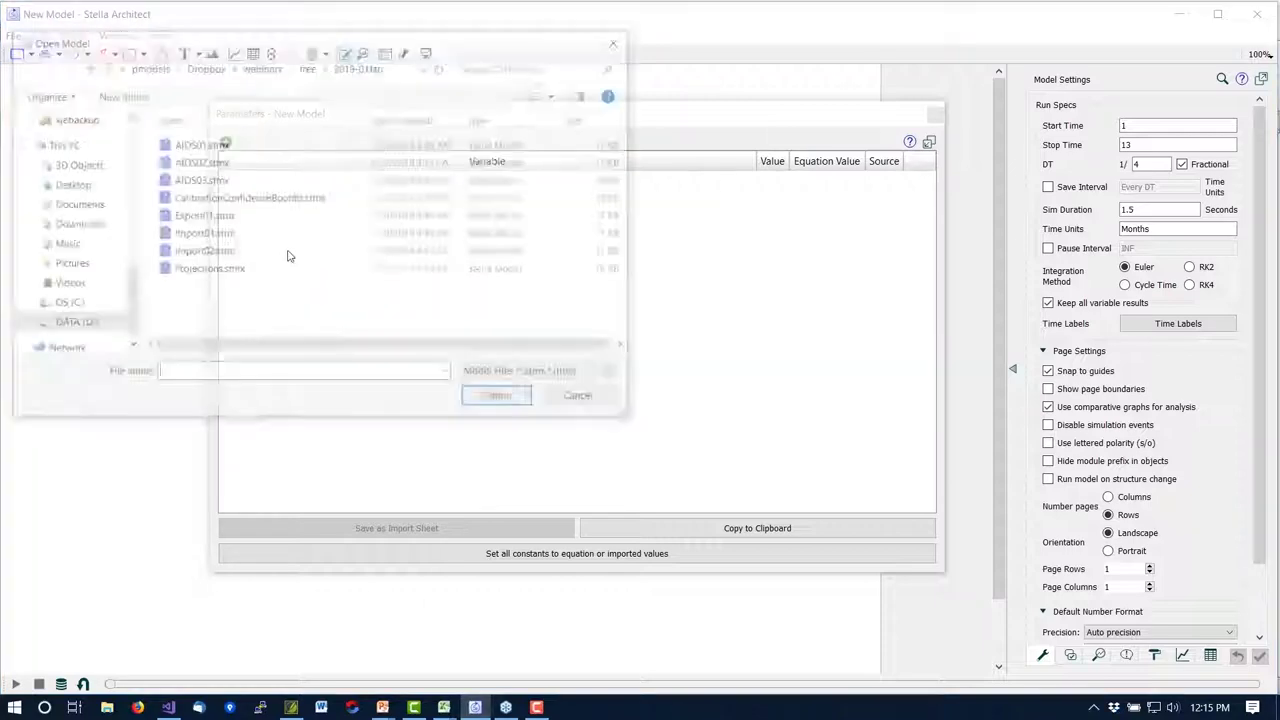
pyautogui.doubleClick(218, 256)
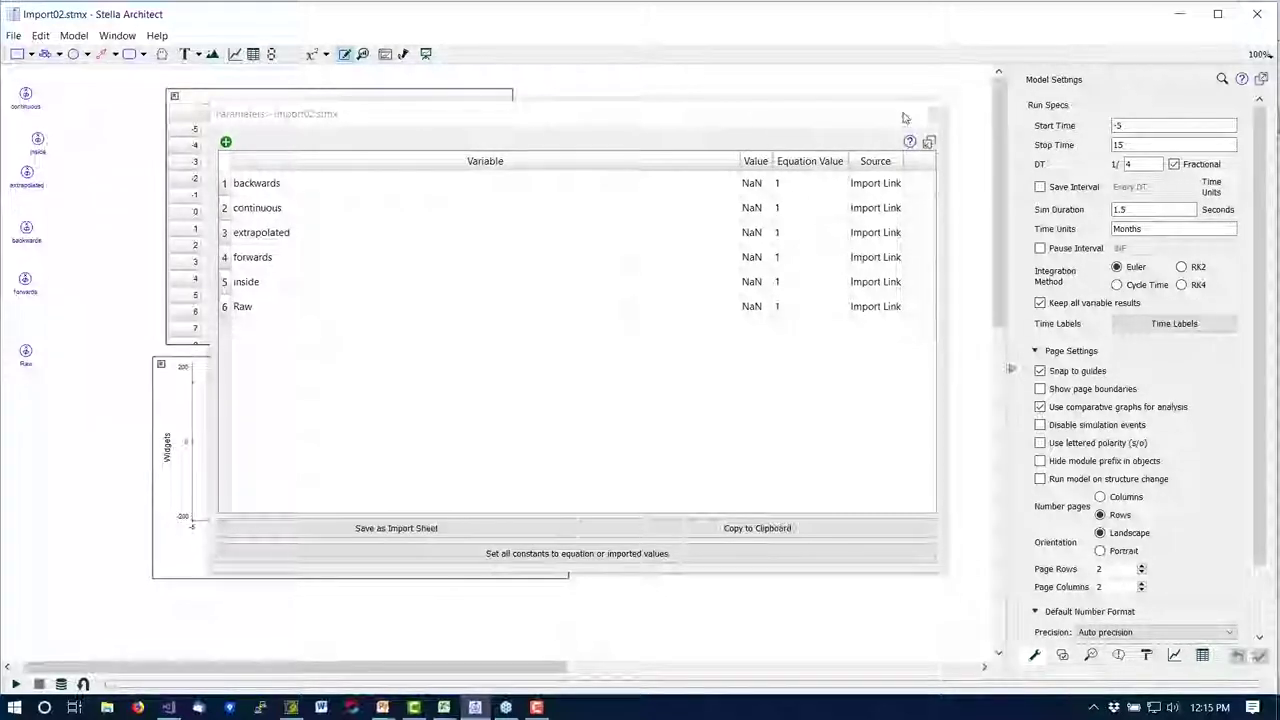
pyautogui.click(930, 114)
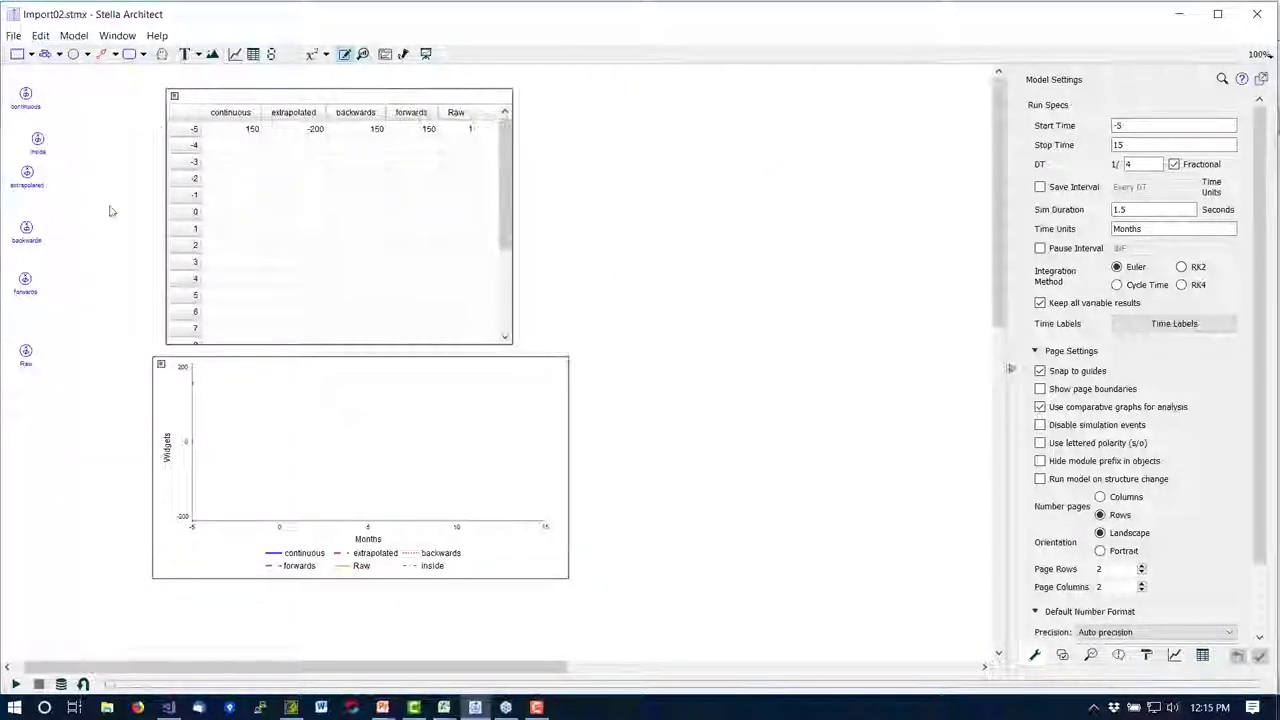
# Review the model's import links to Import02.xlsx, checking the worksheet and time-varying behavior of the Backward, forward, Raw and Inside links.
pyautogui.click(82, 41)
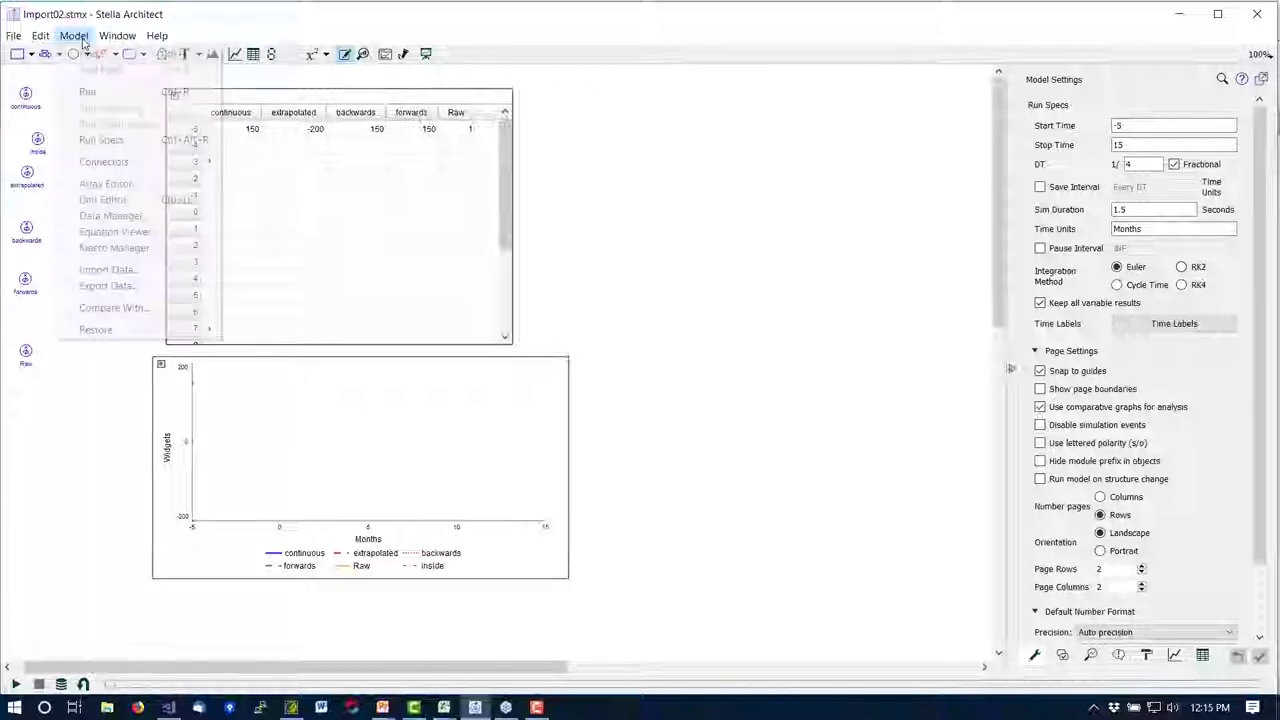
pyautogui.click(155, 270)
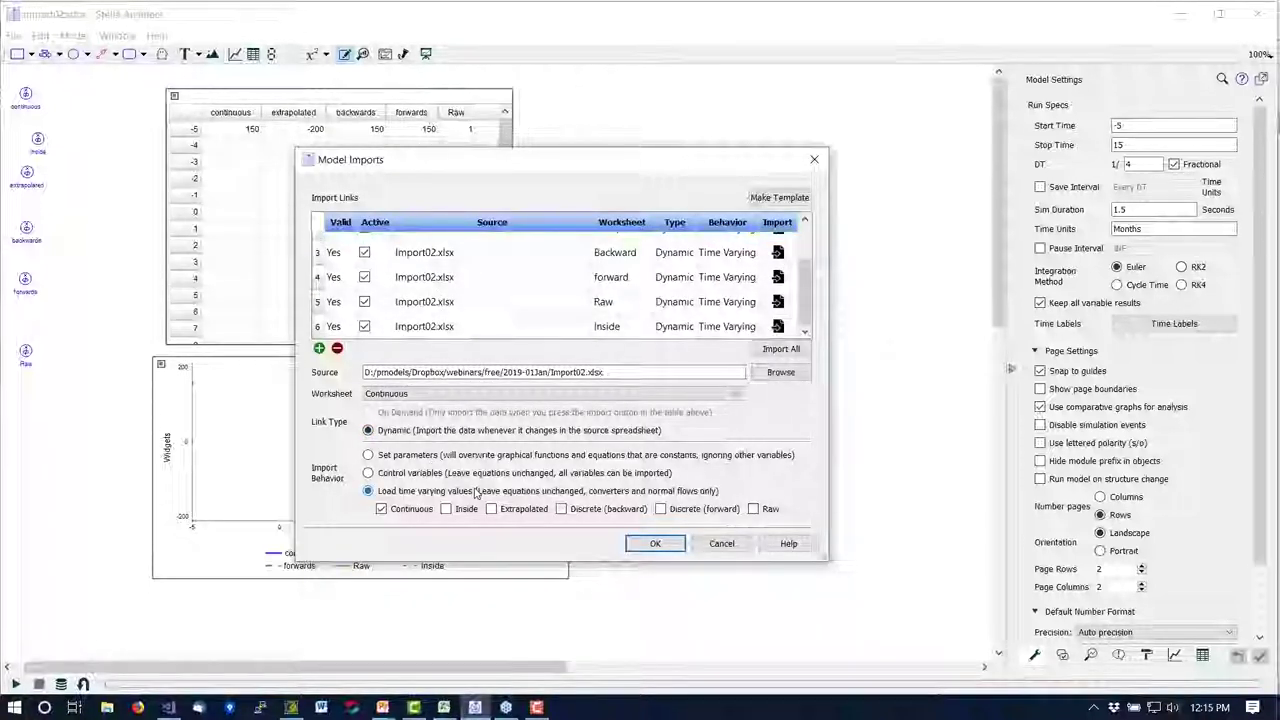
pyautogui.click(435, 258)
pyautogui.click(440, 279)
pyautogui.click(447, 305)
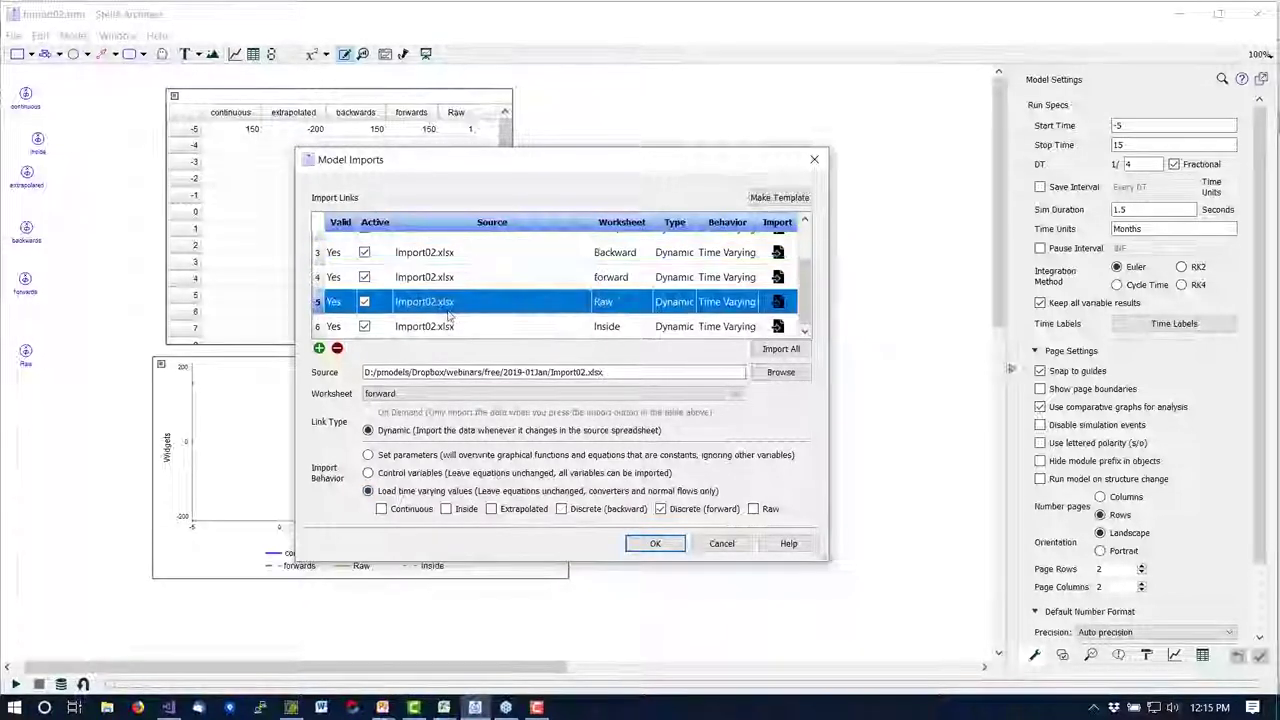
pyautogui.click(458, 327)
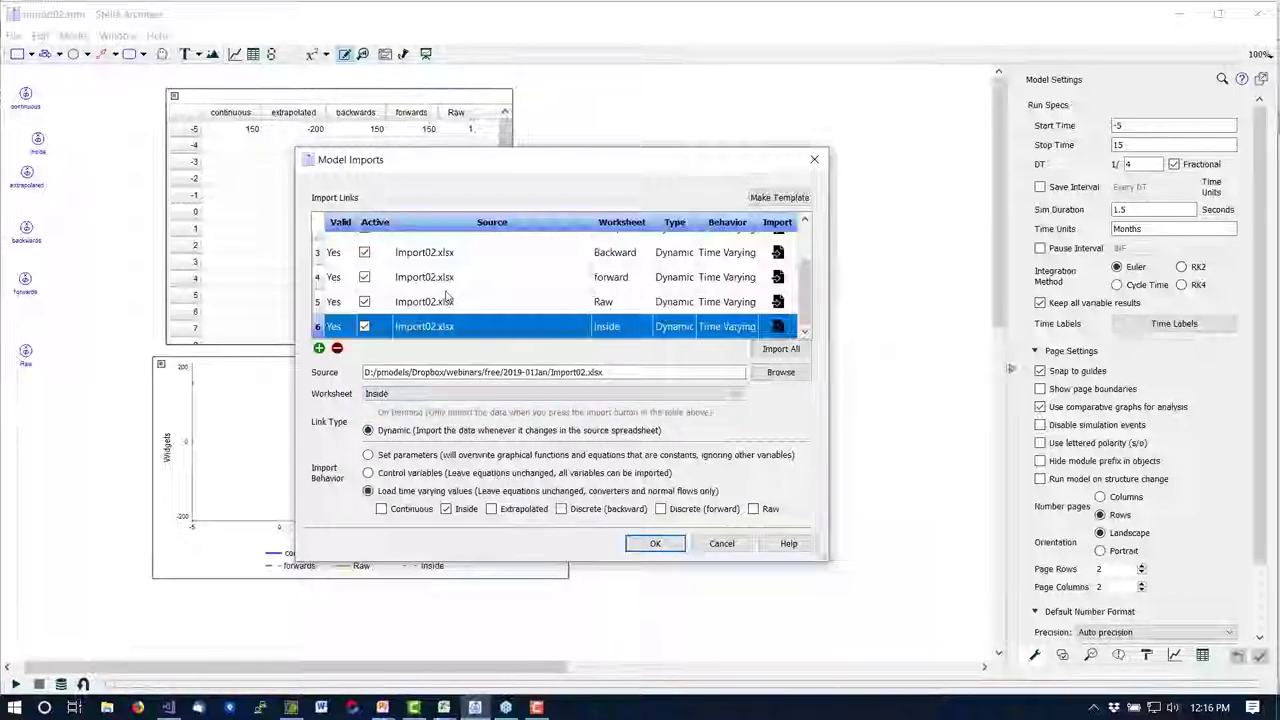
pyautogui.click(441, 253)
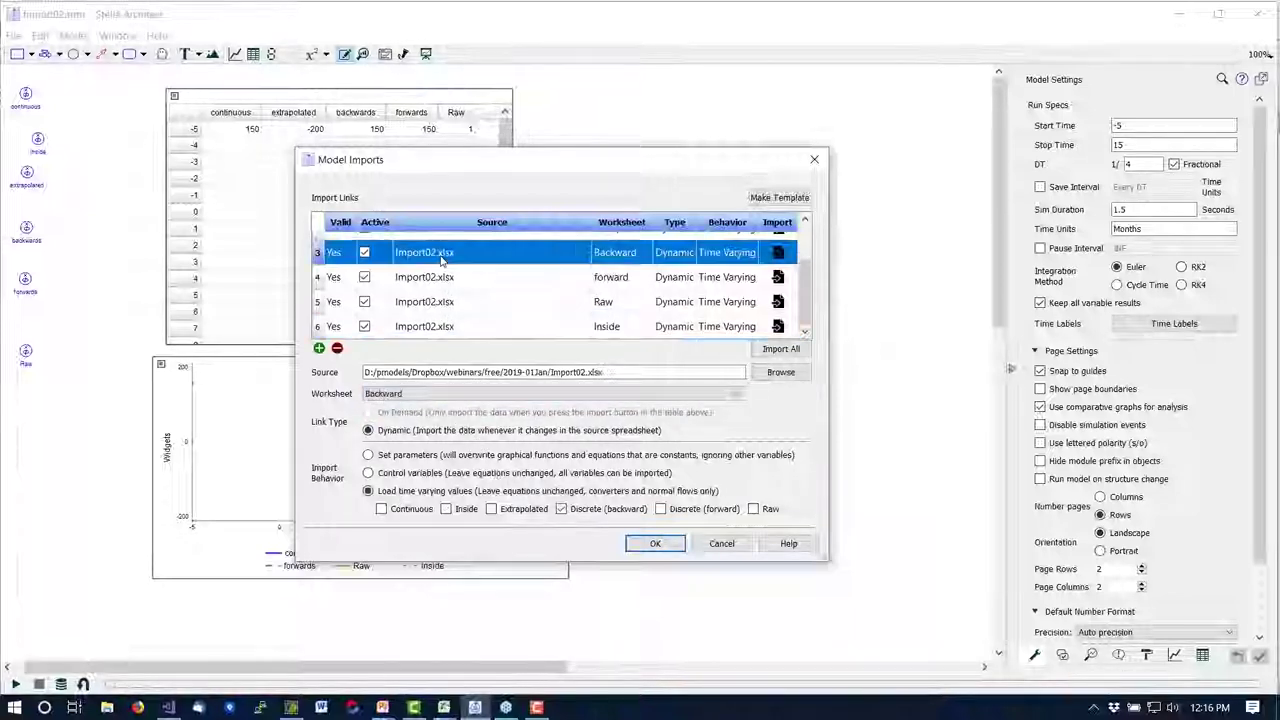
pyautogui.click(655, 543)
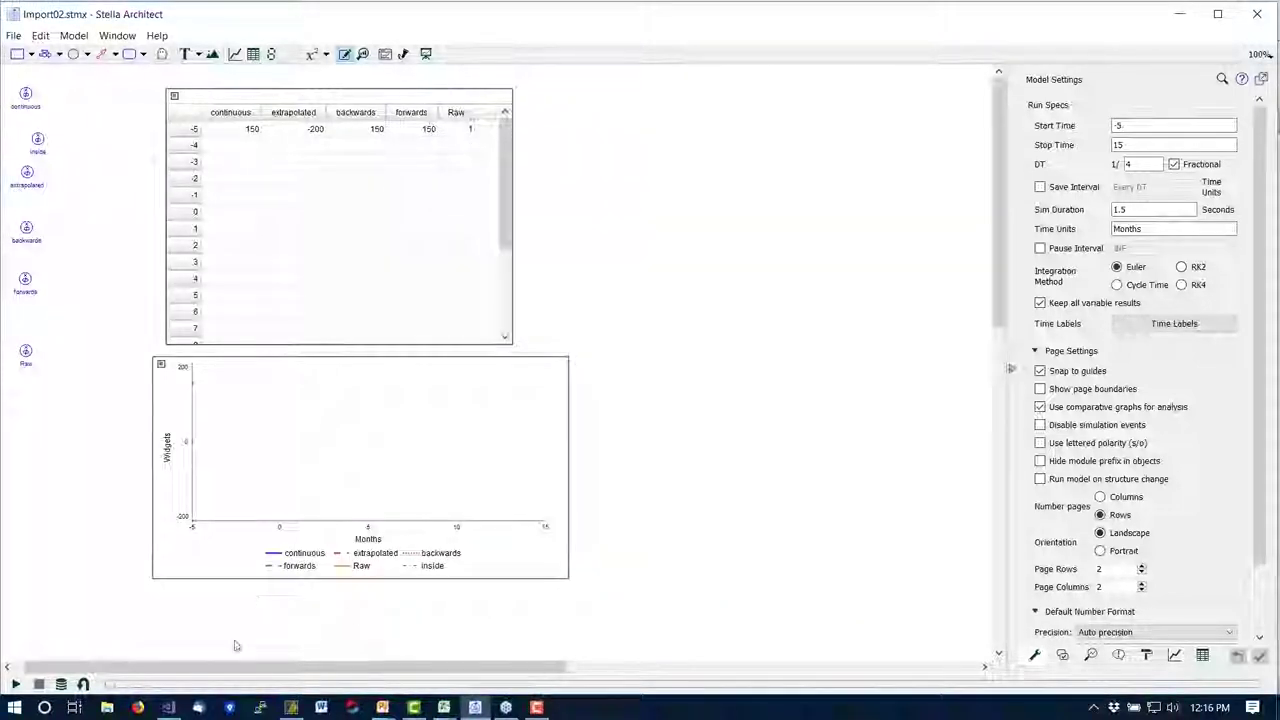
# Run the model and move the playback time back to 10.50 to compare the interpolation curves on the graph.
pyautogui.click(15, 685)
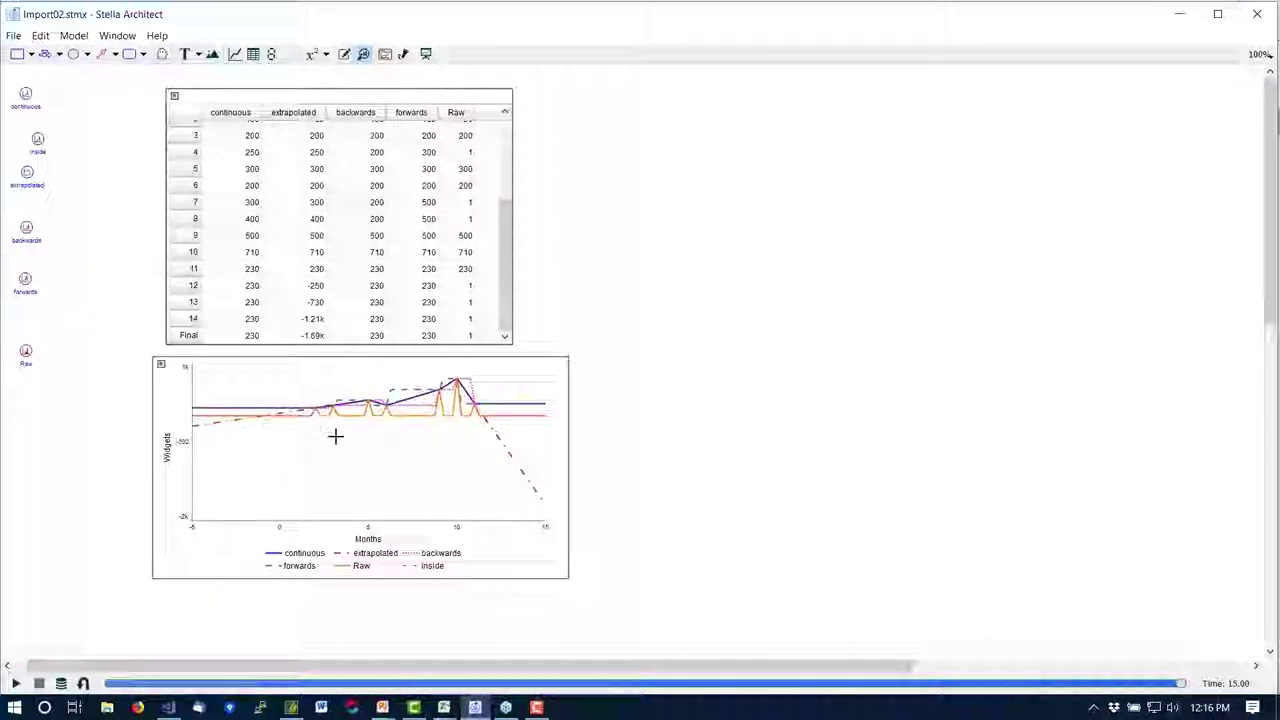
pyautogui.moveTo(318, 412); pyautogui.dragTo(437, 397)
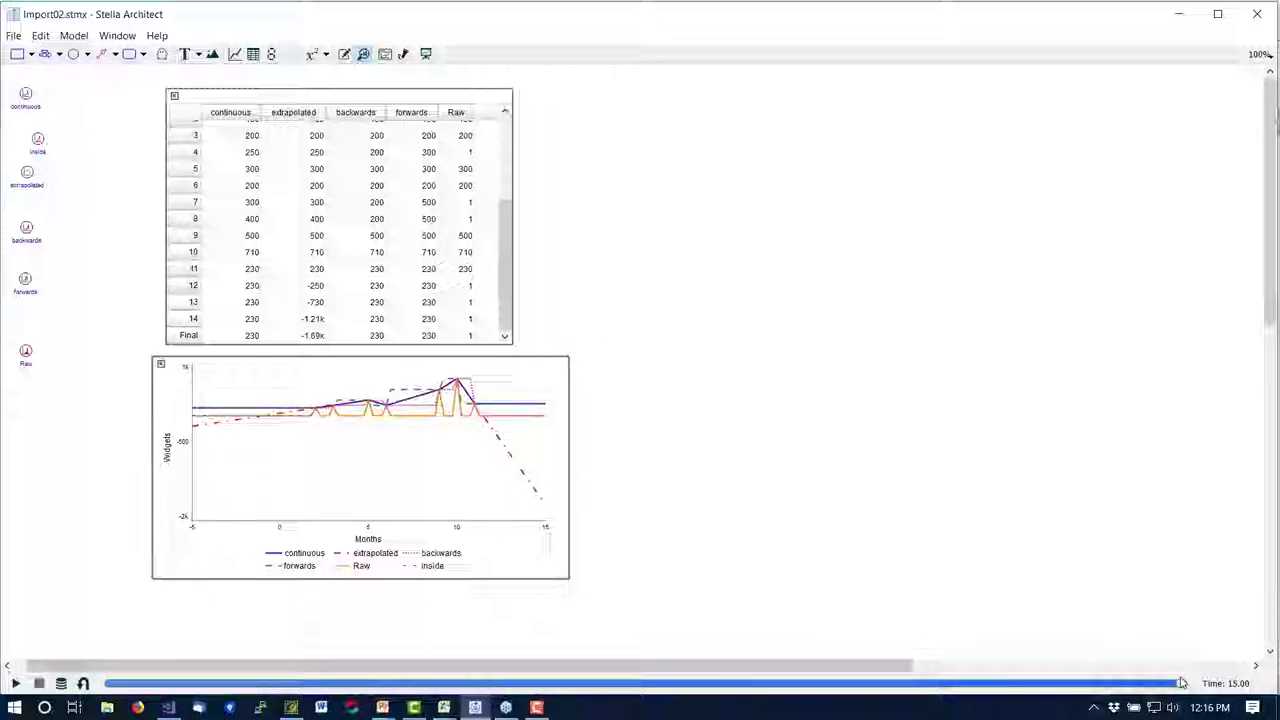
pyautogui.moveTo(1182, 684); pyautogui.dragTo(943, 700)
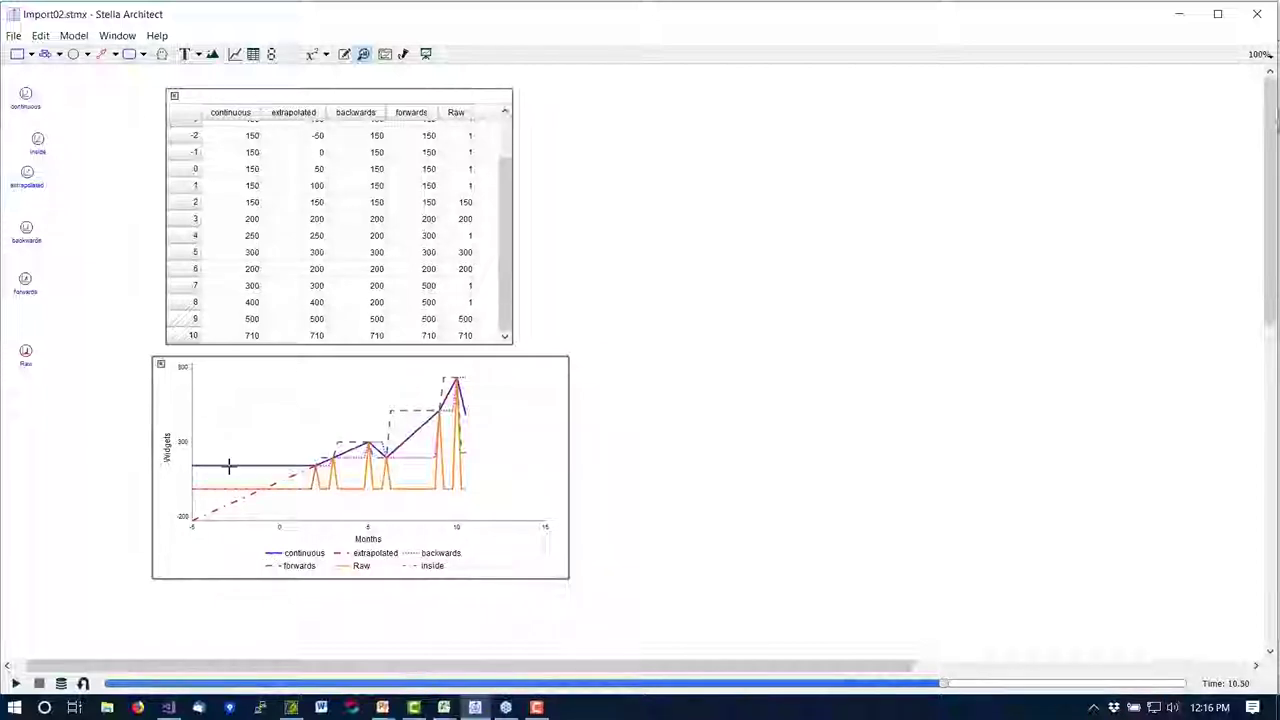
pyautogui.moveTo(212, 467); pyautogui.dragTo(589, 460)
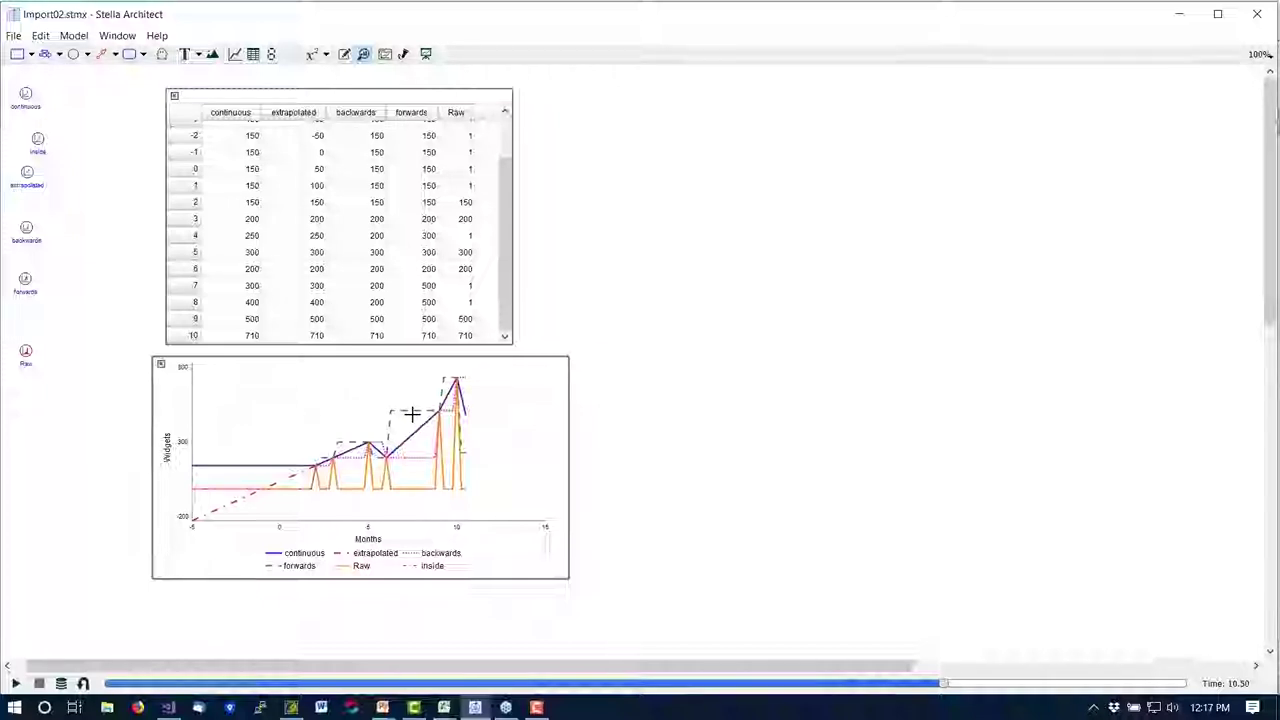
# View the PowerPoint slide on time varying values, and load the AsRun worksheet of Import02.xlsx into Stella Architect as an external data run.
pyautogui.hotkey('alt', 'Tab')
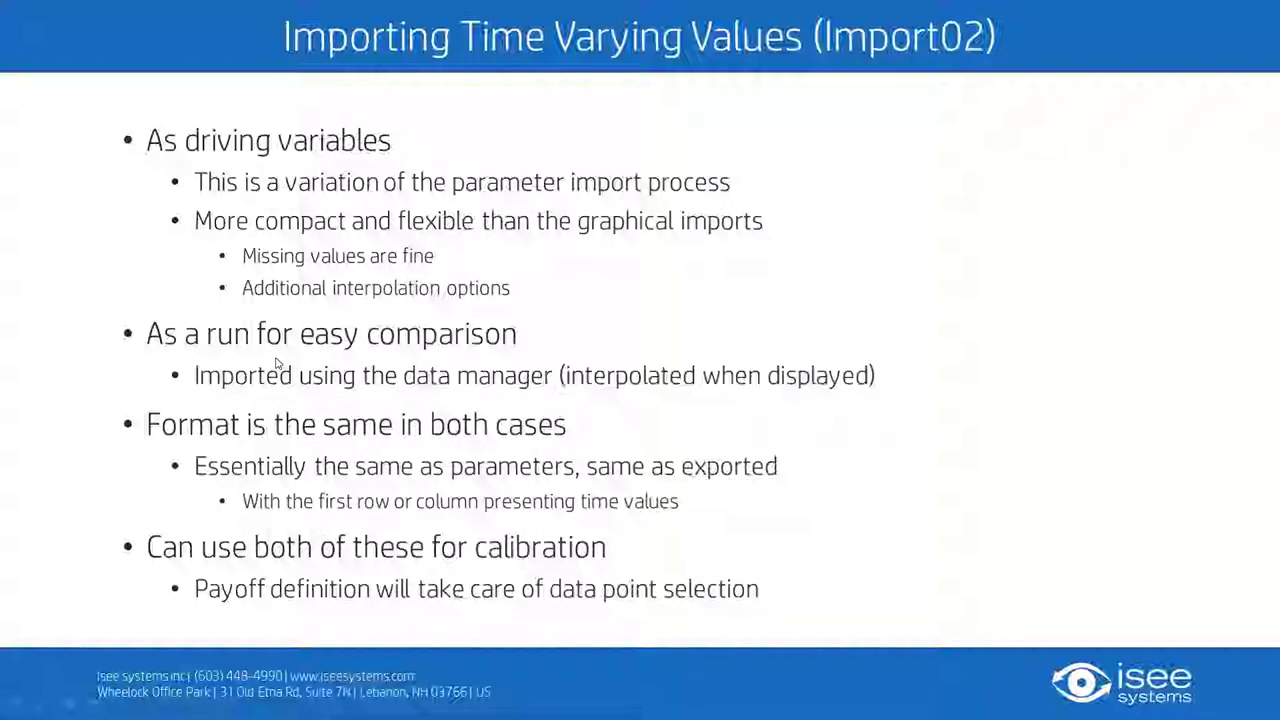
pyautogui.hotkey('alt', 'Tab')
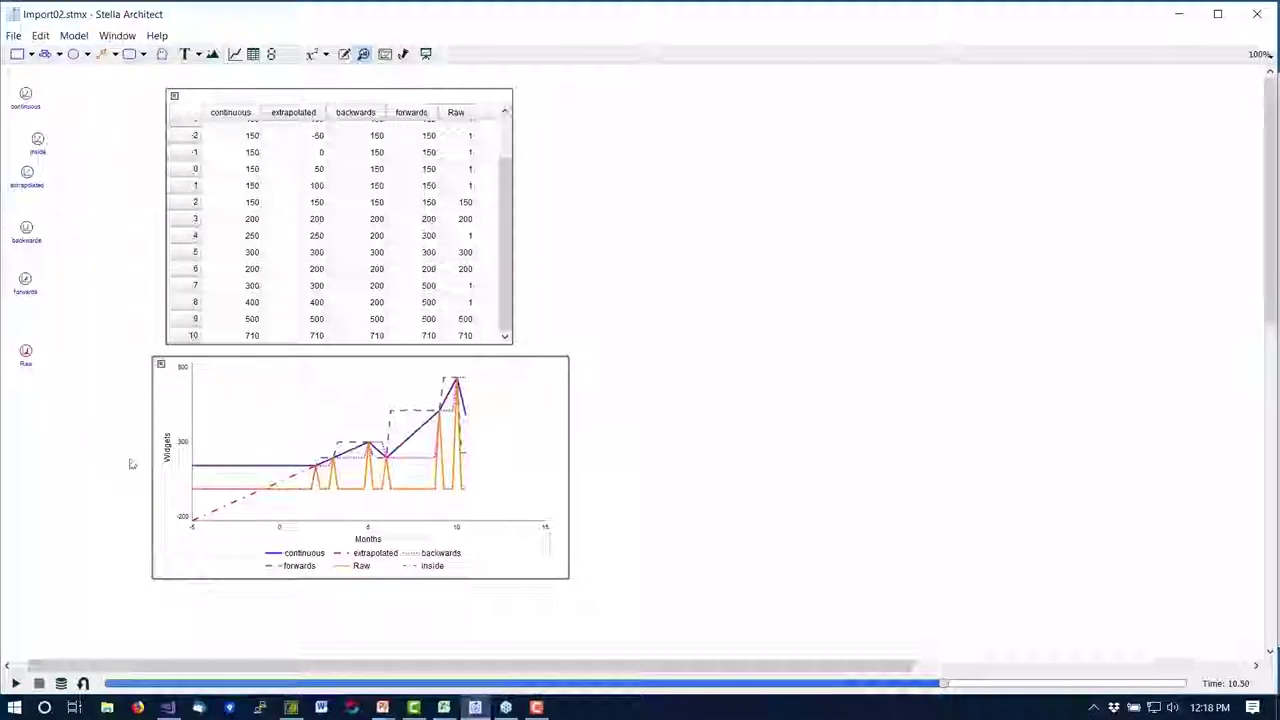
pyautogui.click(61, 684)
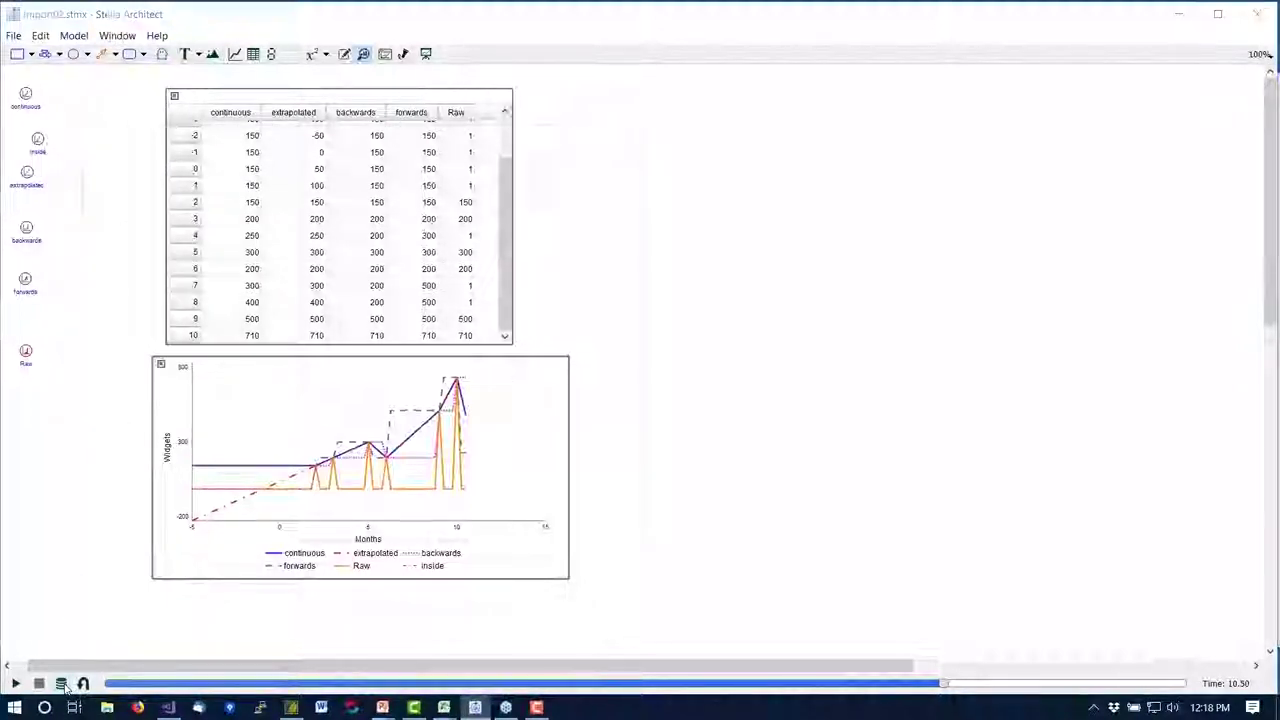
pyautogui.click(173, 528)
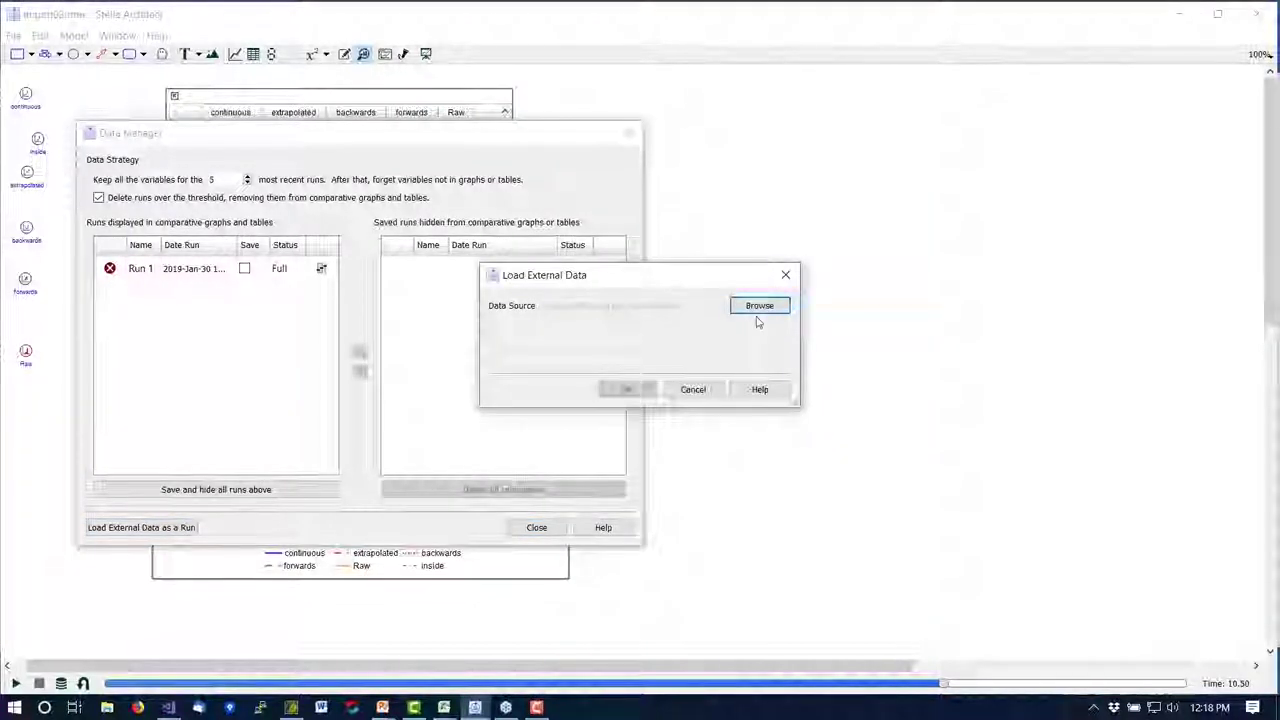
pyautogui.click(758, 307)
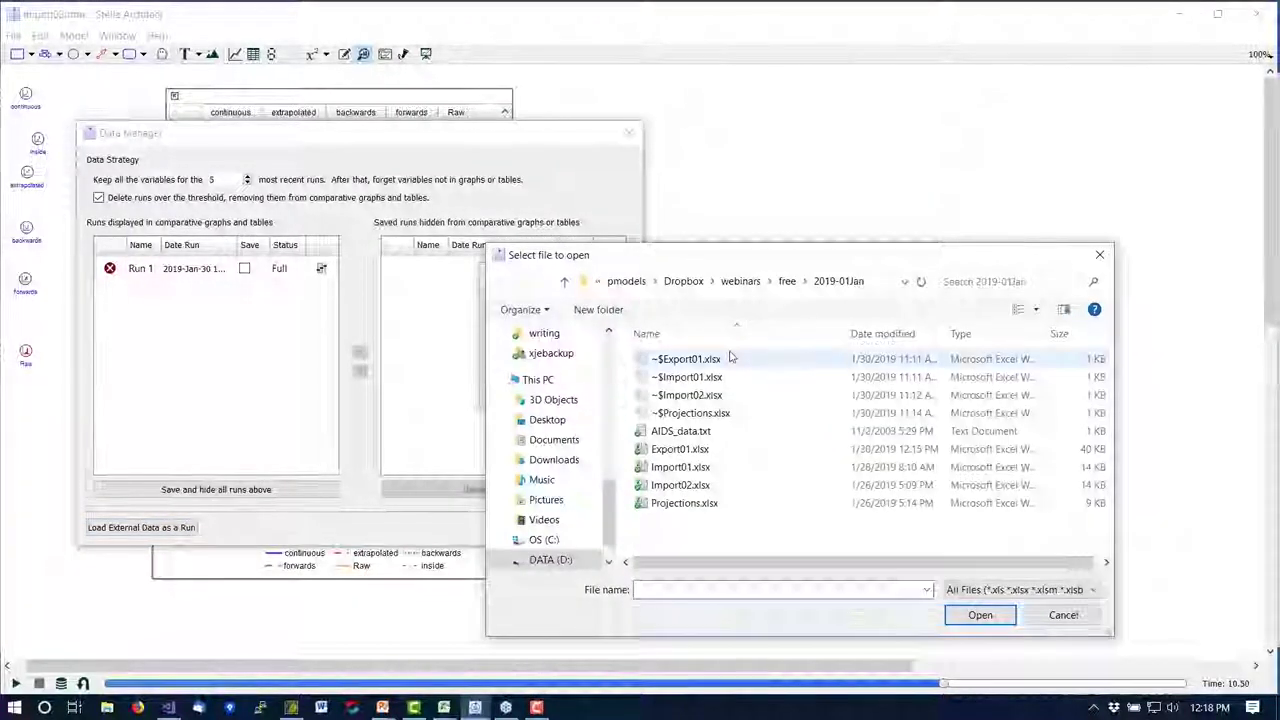
pyautogui.click(692, 487)
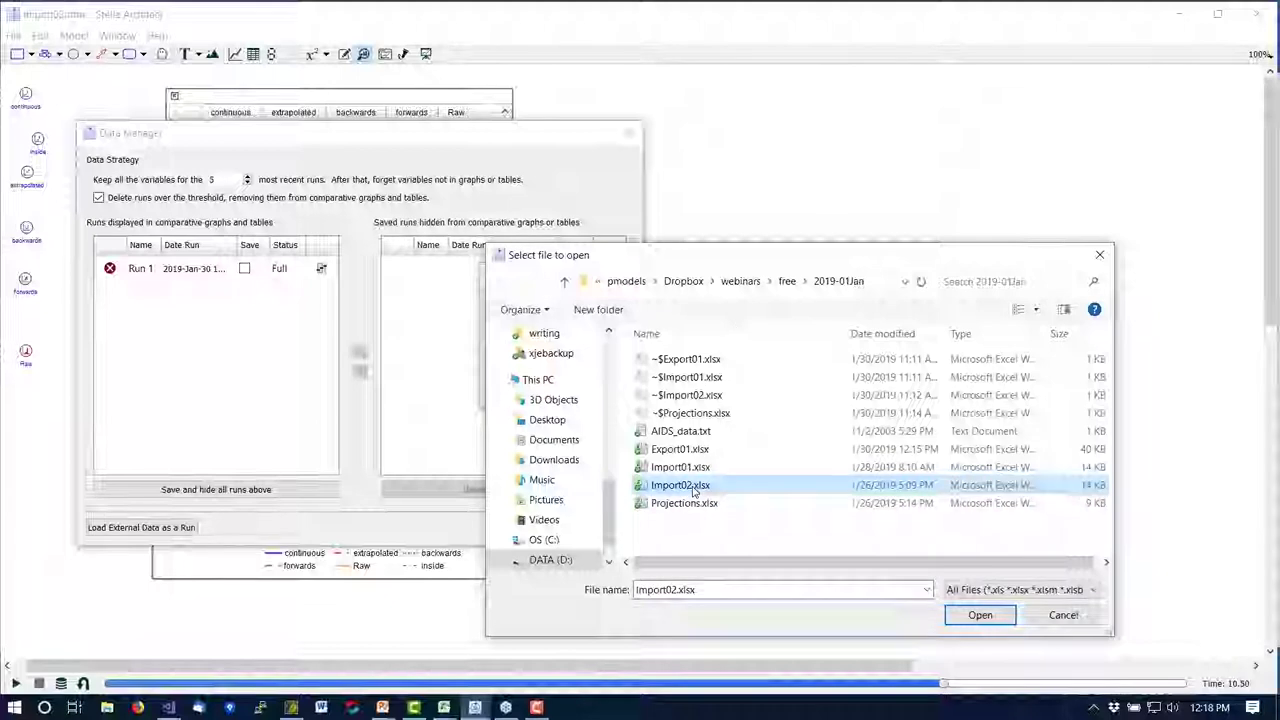
pyautogui.click(979, 615)
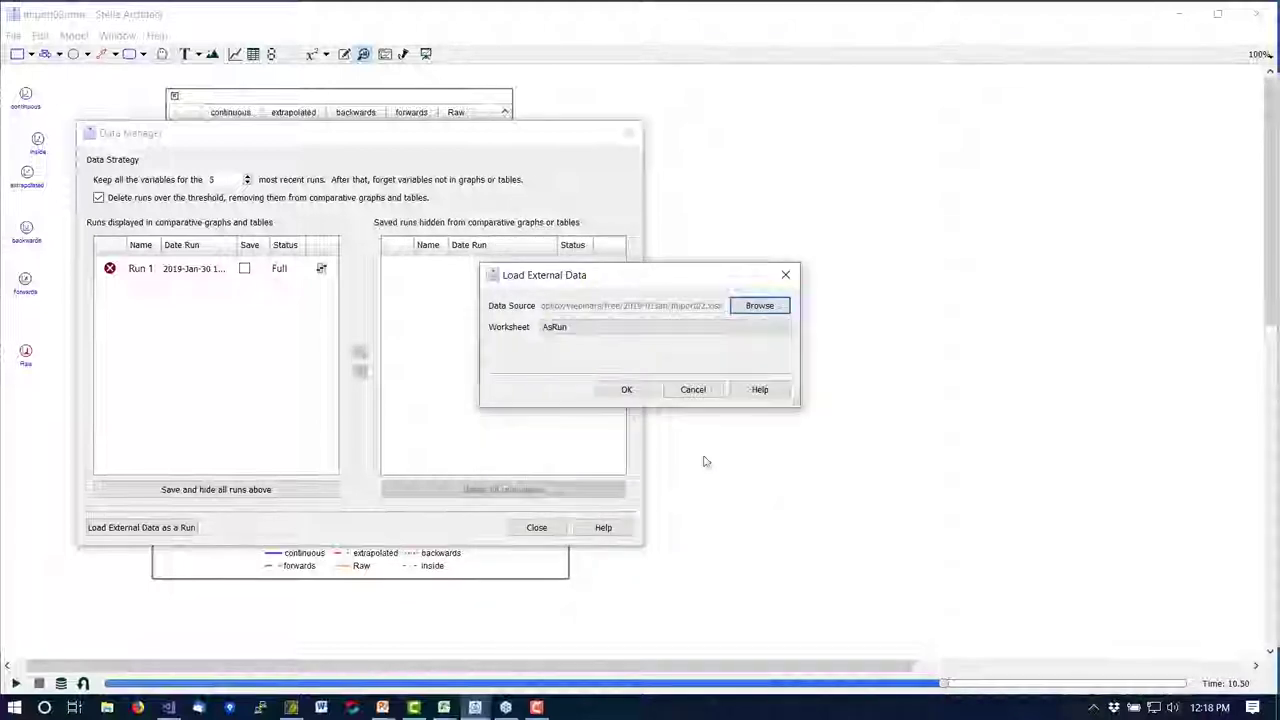
pyautogui.click(634, 329)
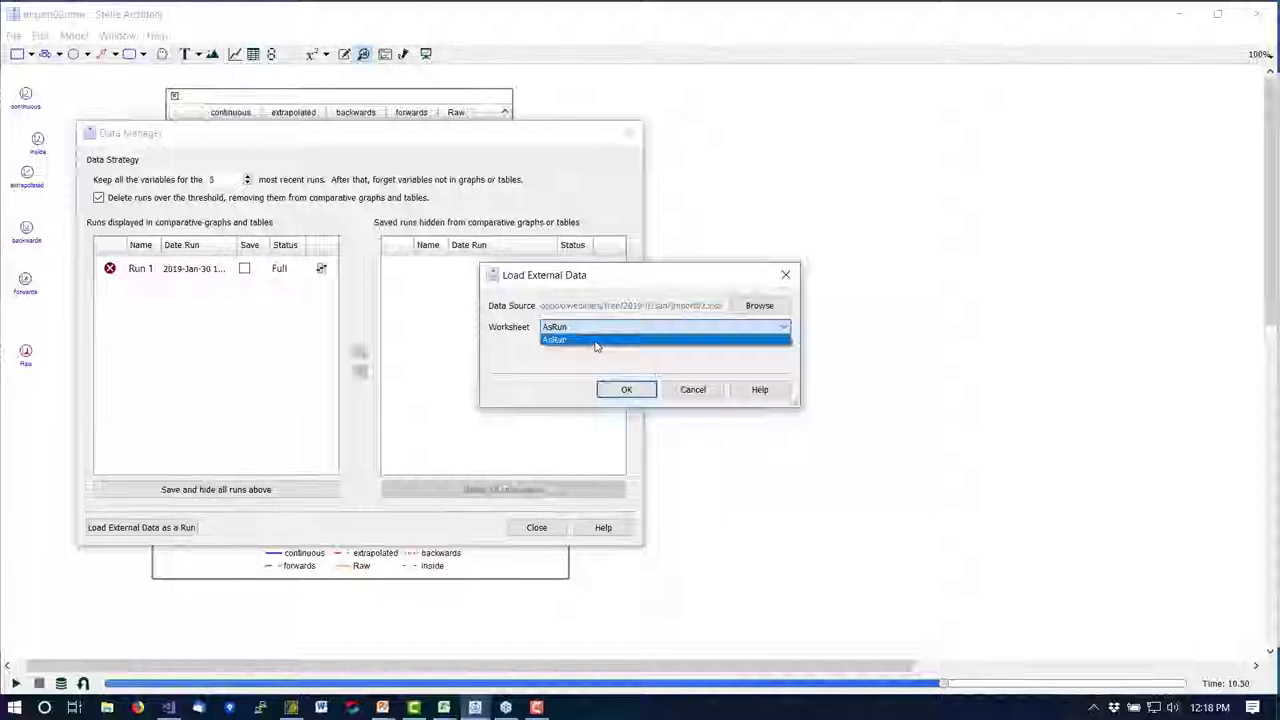
pyautogui.click(595, 341)
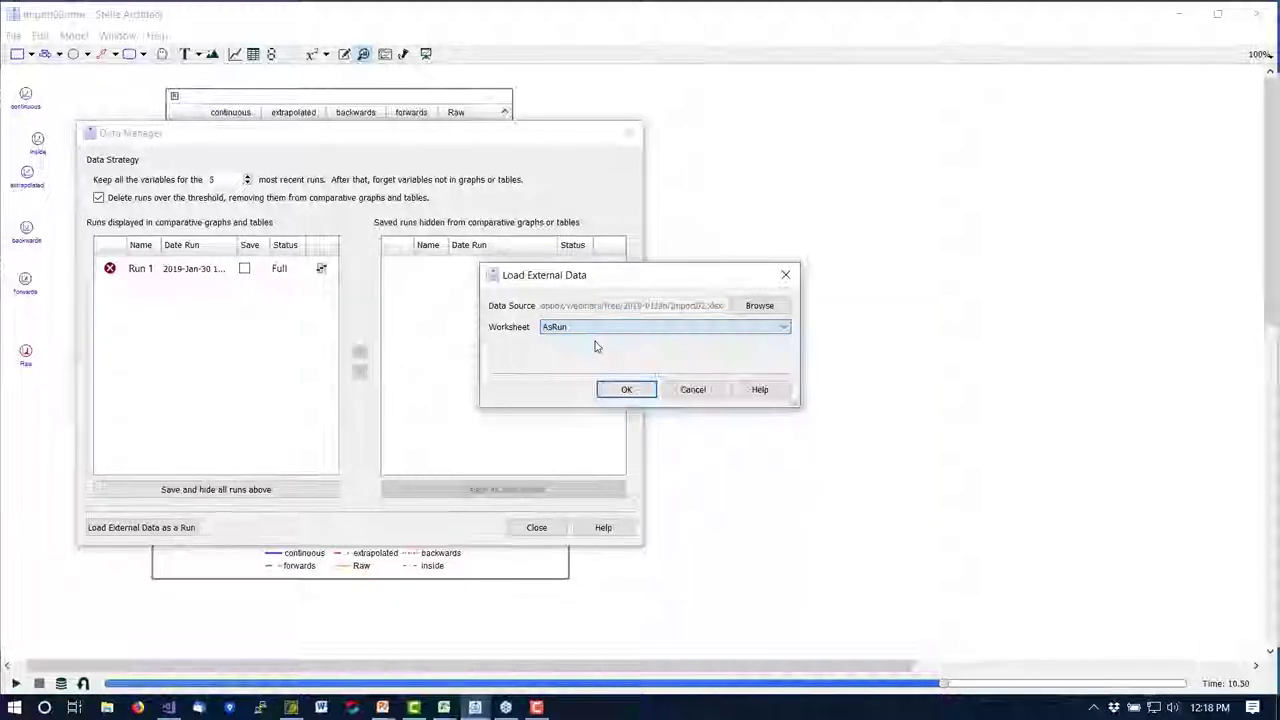
pyautogui.click(625, 391)
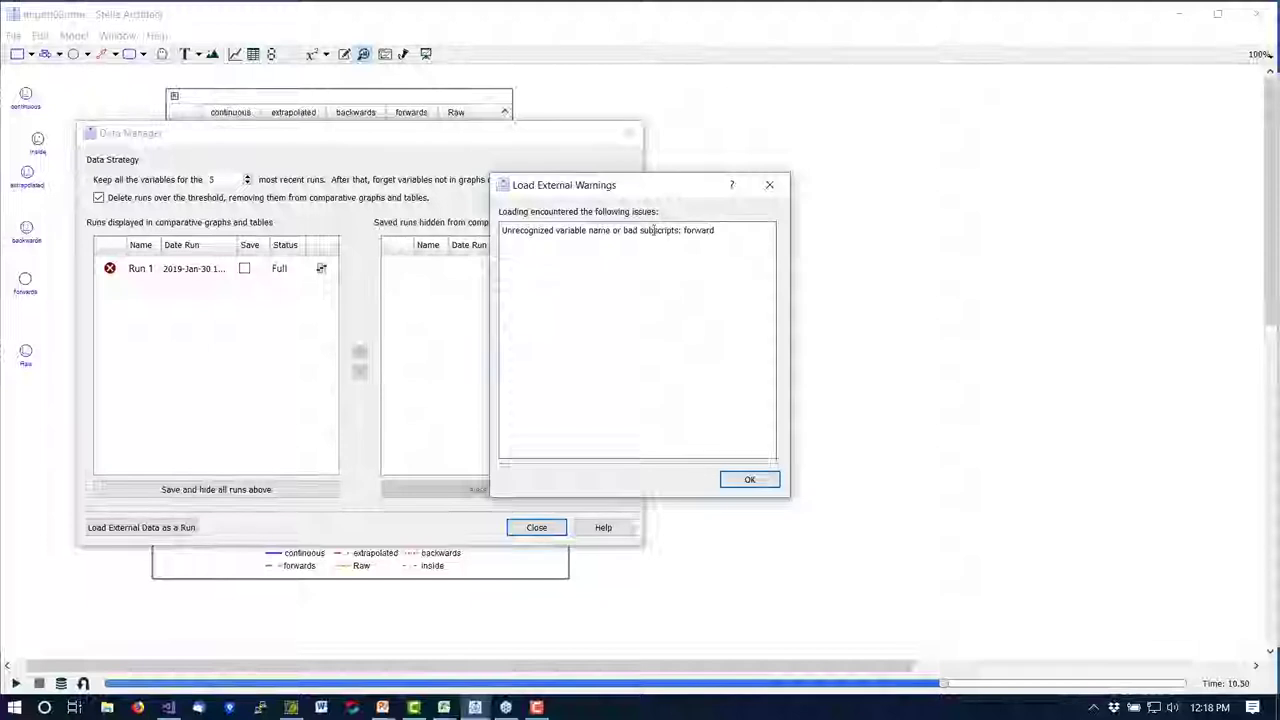
# Read and dismiss the external data load warning, and close the Data Manager after checking the displayed runs.
pyautogui.moveTo(525, 233); pyautogui.dragTo(714, 232)
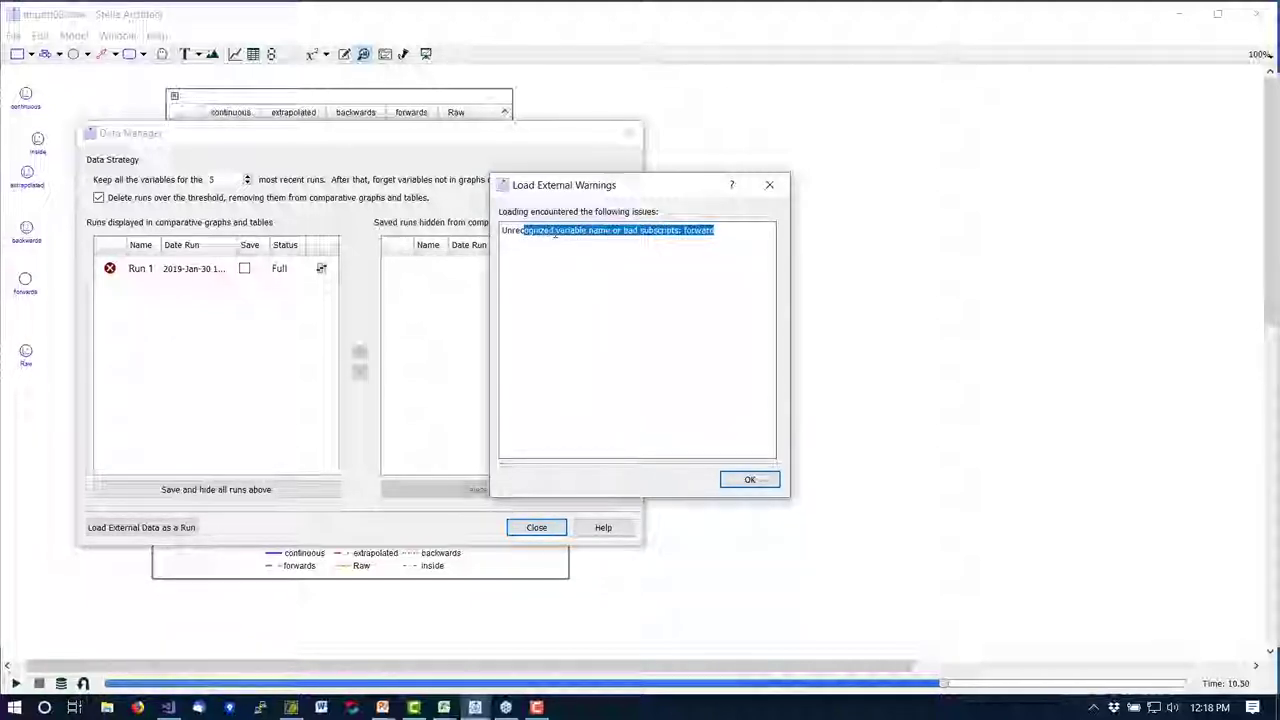
pyautogui.click(504, 232)
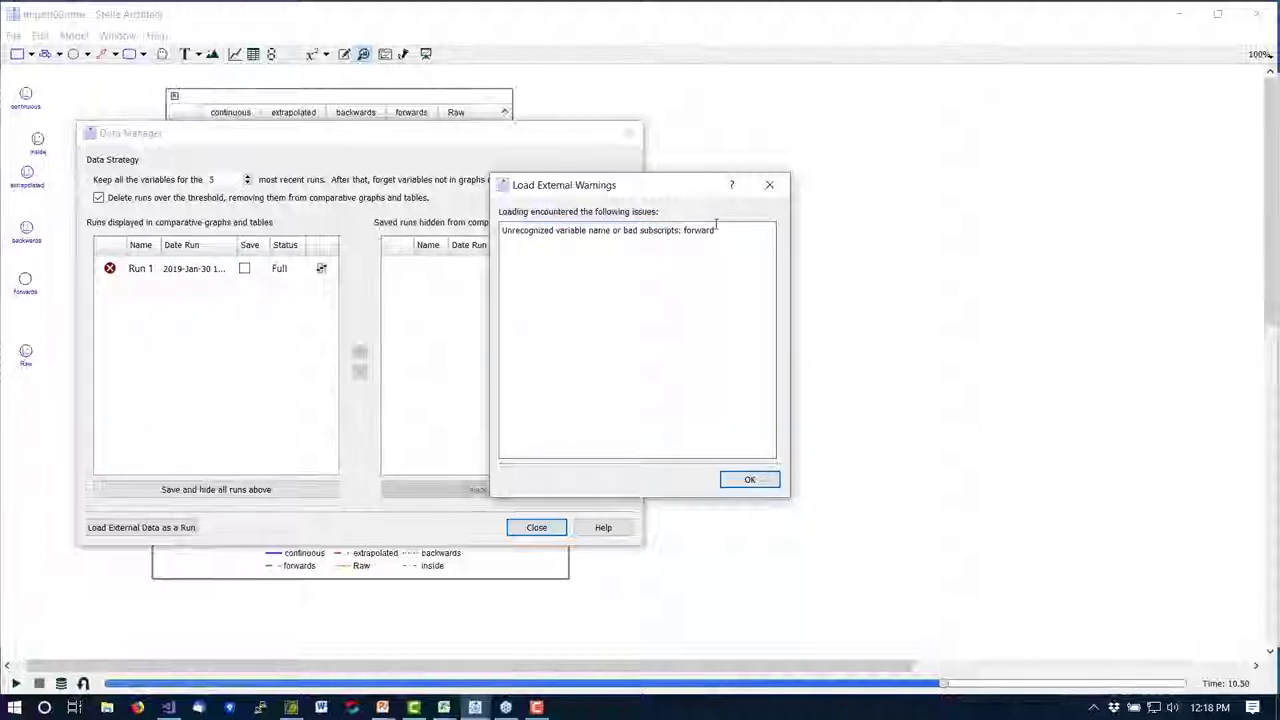
pyautogui.keyDown('shift'); pyautogui.click(716, 230); pyautogui.keyUp('shift')
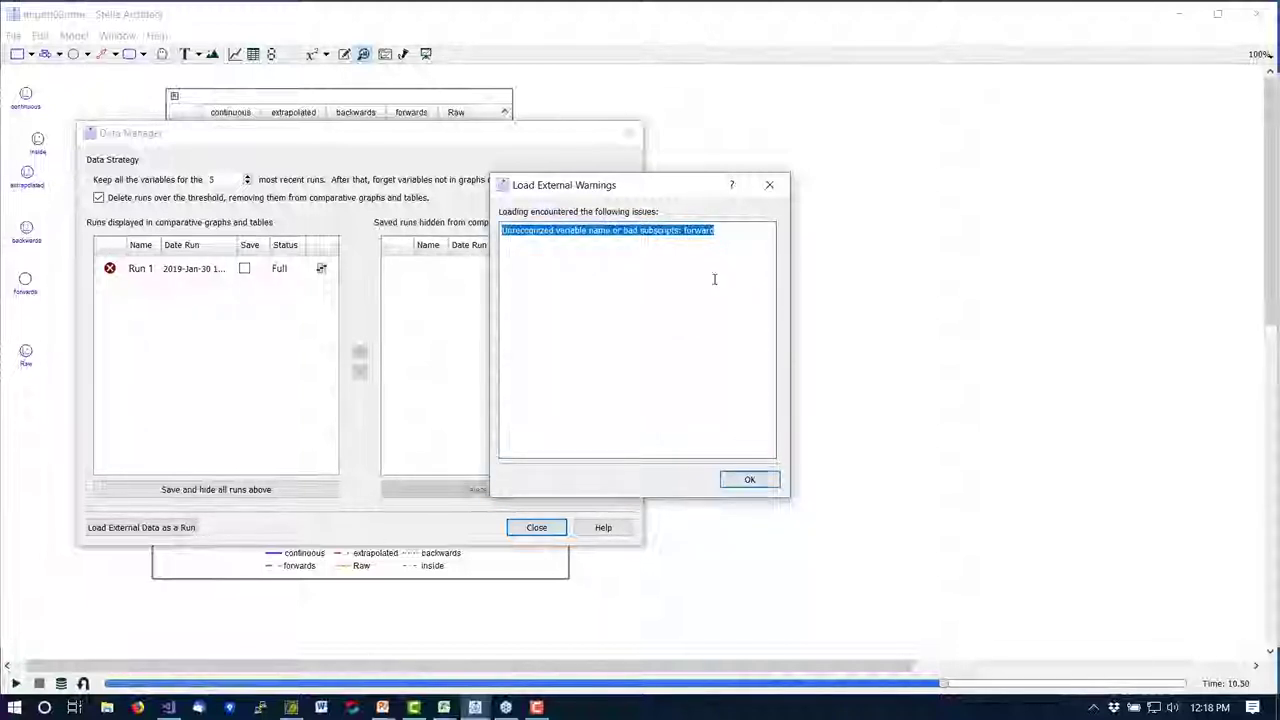
pyautogui.click(749, 480)
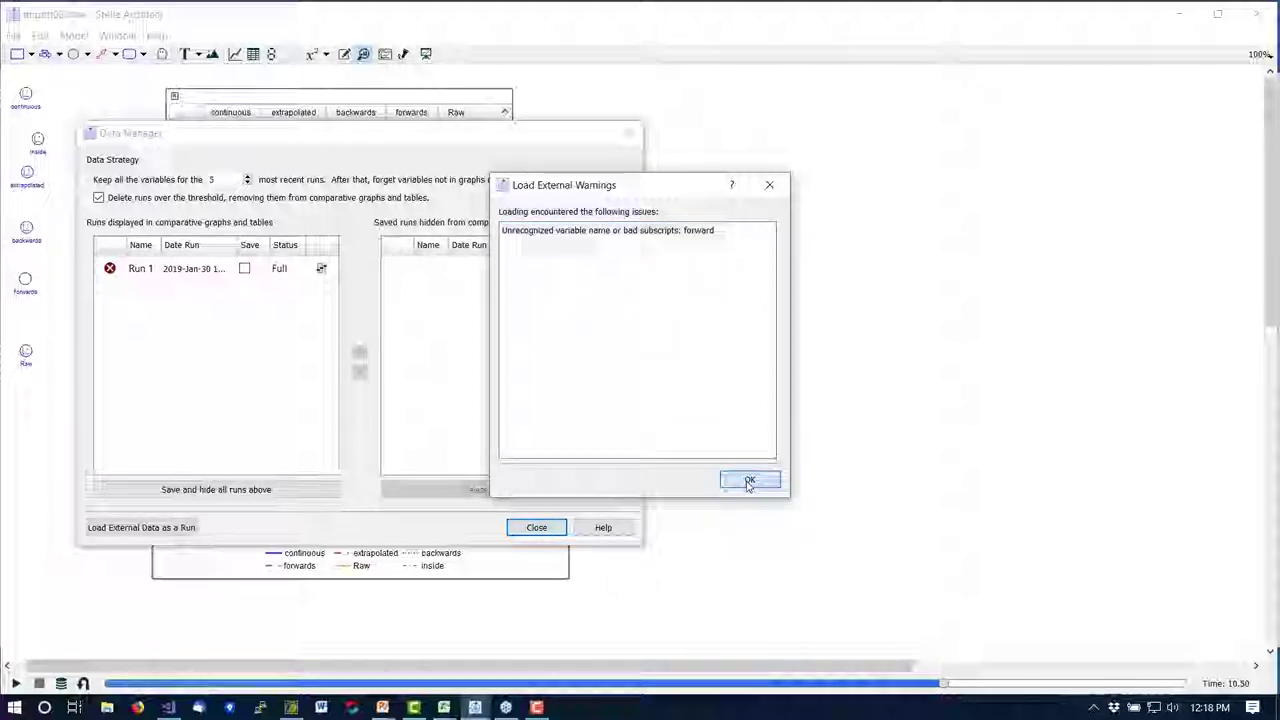
pyautogui.moveTo(320, 135); pyautogui.dragTo(623, 130)
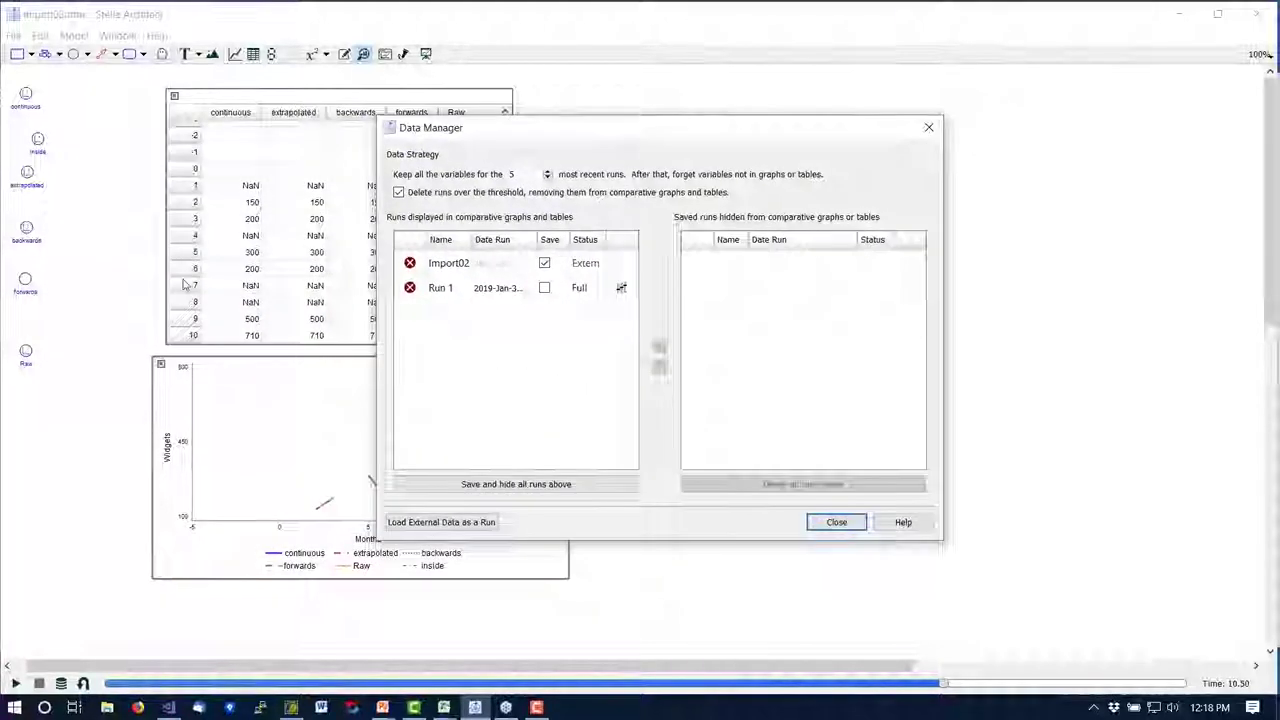
pyautogui.click(28, 175)
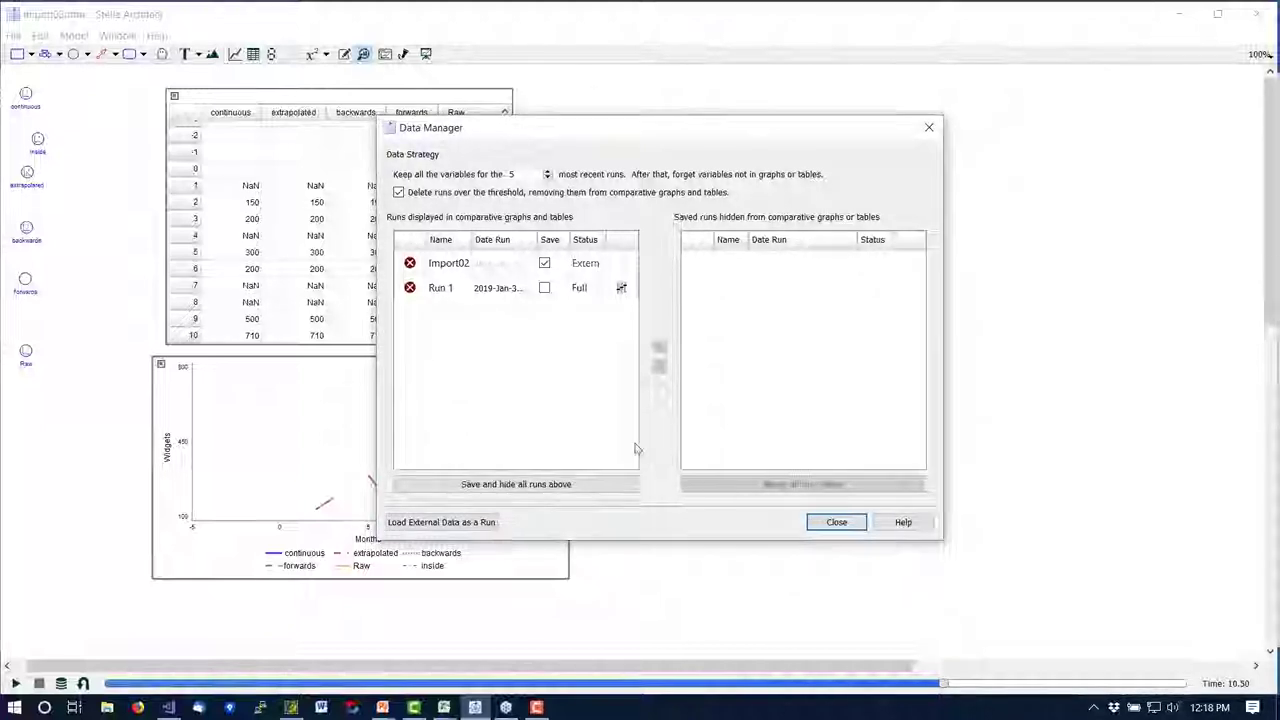
pyautogui.click(836, 522)
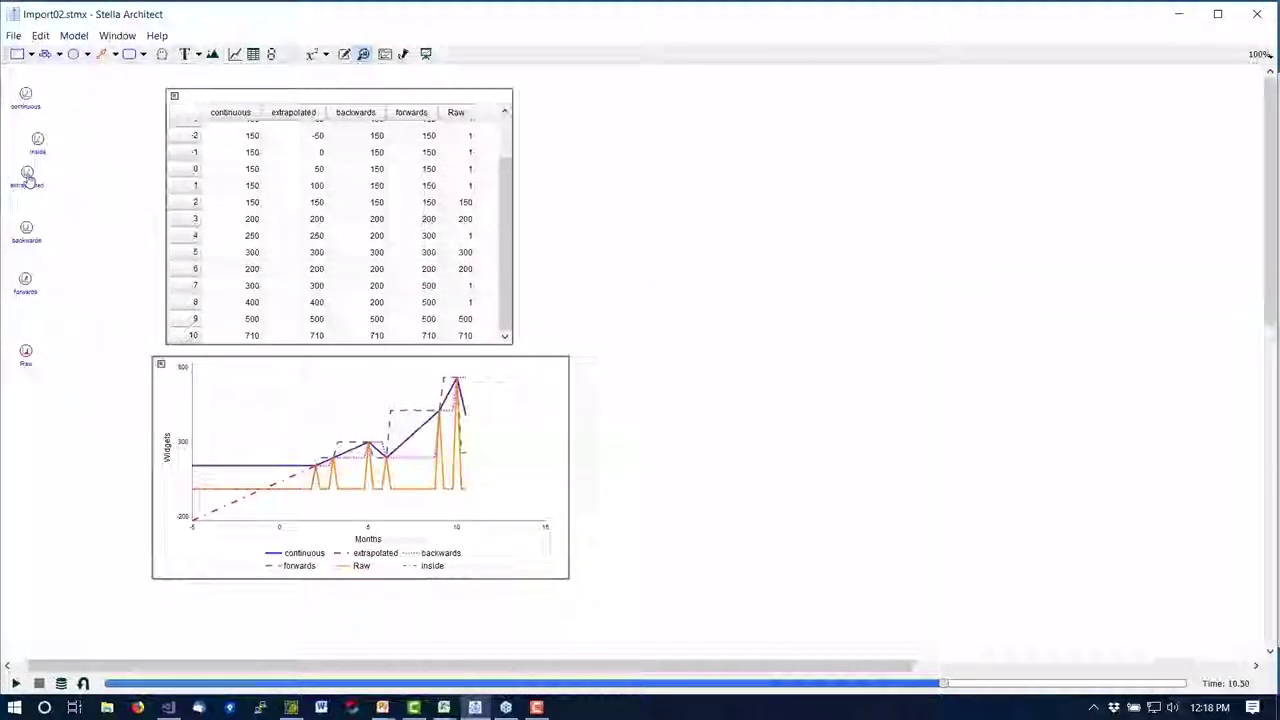
# View the results of the extrapolated and backwards variables, comparing Run 1 with the Import02 data in graph and table.
pyautogui.rightClick(29, 176)
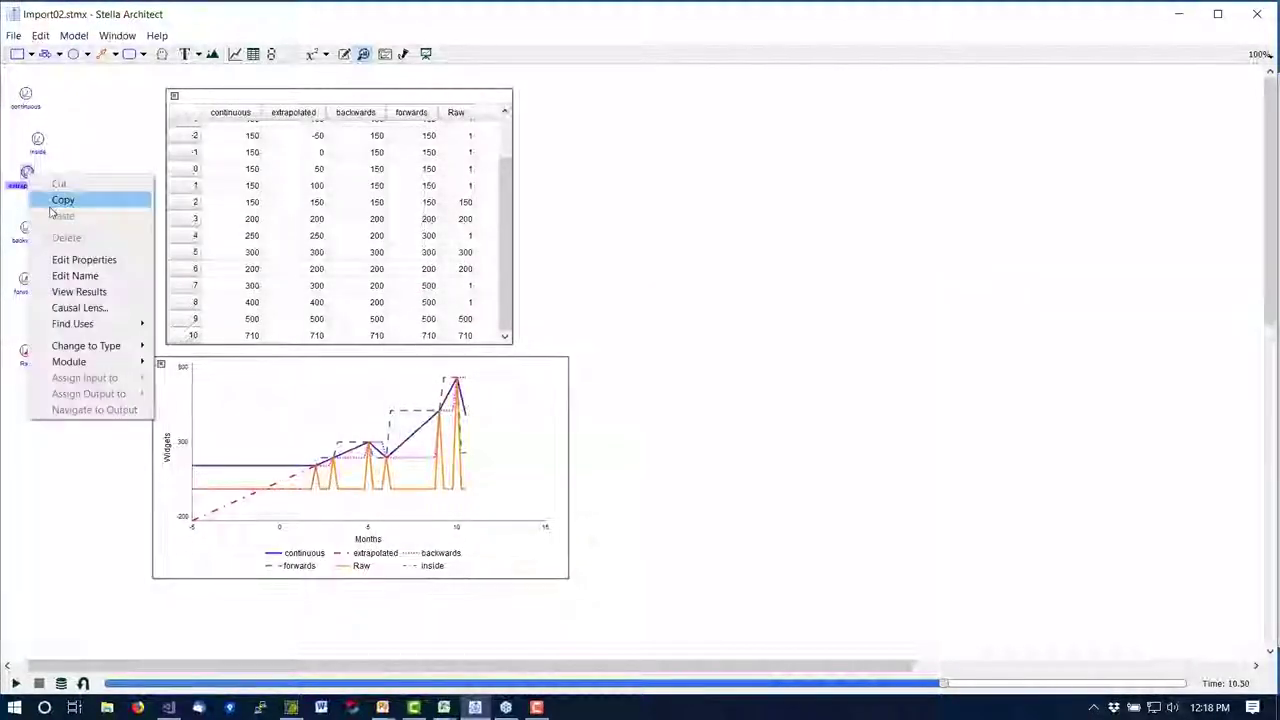
pyautogui.click(80, 291)
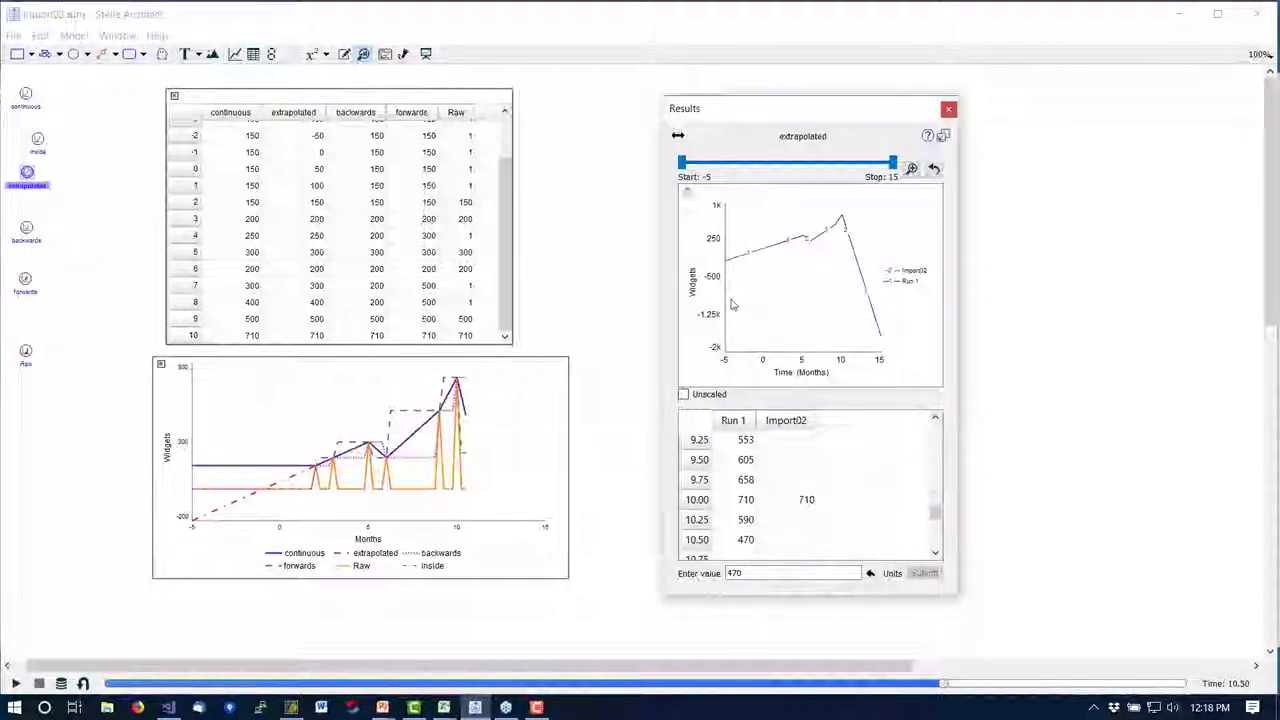
pyautogui.moveTo(780, 300); pyautogui.dragTo(827, 332)
pyautogui.moveTo(936, 512)
pyautogui.mouseDown()
pyautogui.moveTo(945, 420)
pyautogui.moveTo(953, 507)
pyautogui.mouseUp()
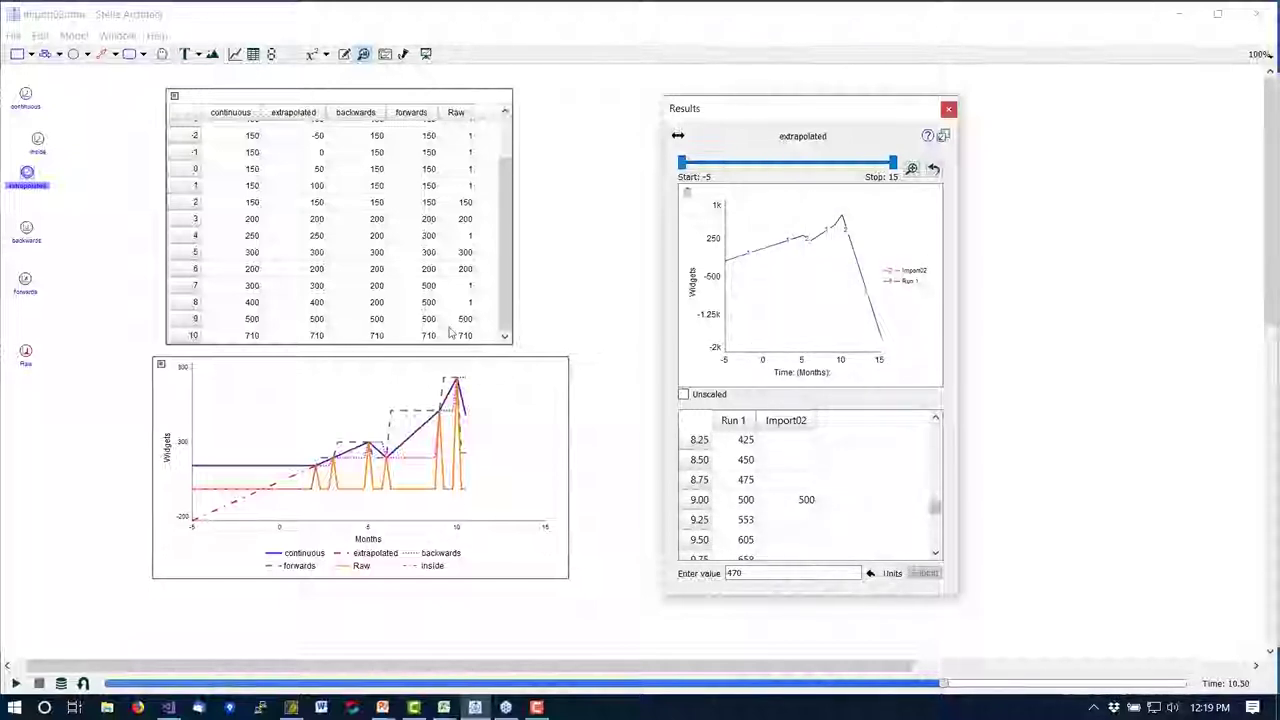
pyautogui.click(27, 234)
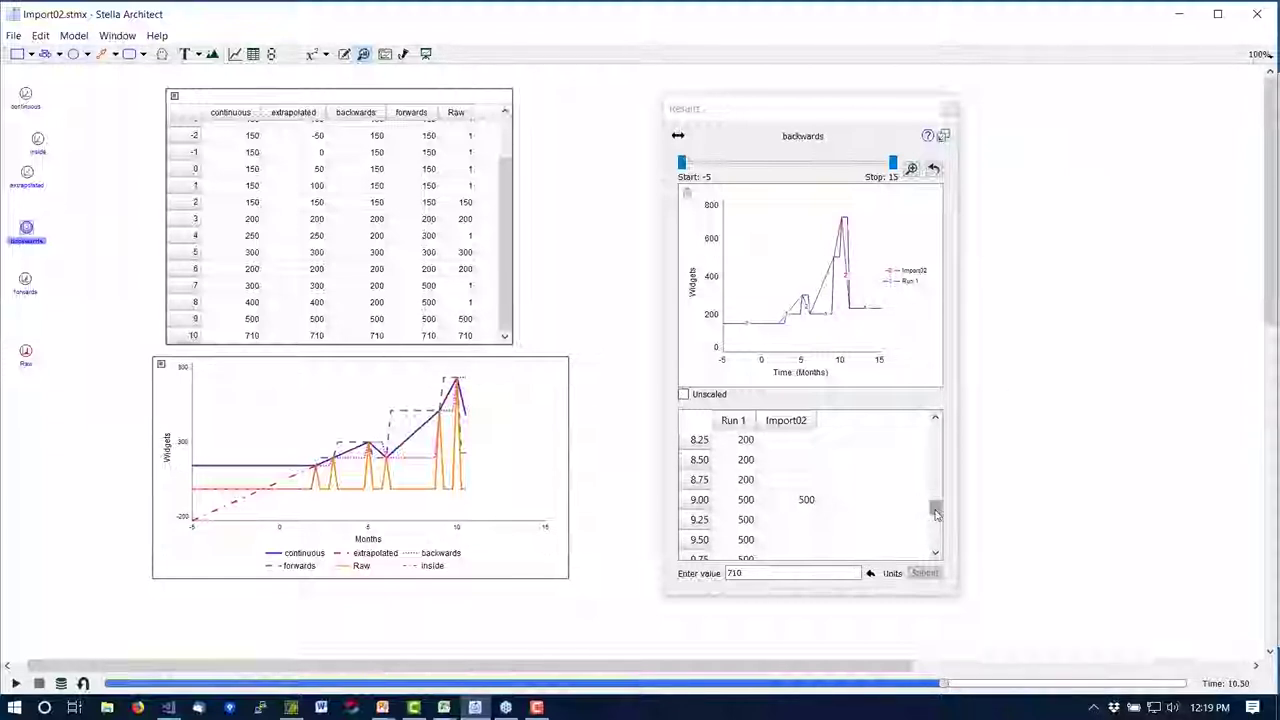
# Compare the backwards results at times 10 to 11, and view the PowerPoint slide on transitioning to computed values before returning to Stella Architect.
pyautogui.moveTo(937, 510)
pyautogui.mouseDown()
pyautogui.moveTo(936, 428)
pyautogui.moveTo(935, 519)
pyautogui.mouseUp()
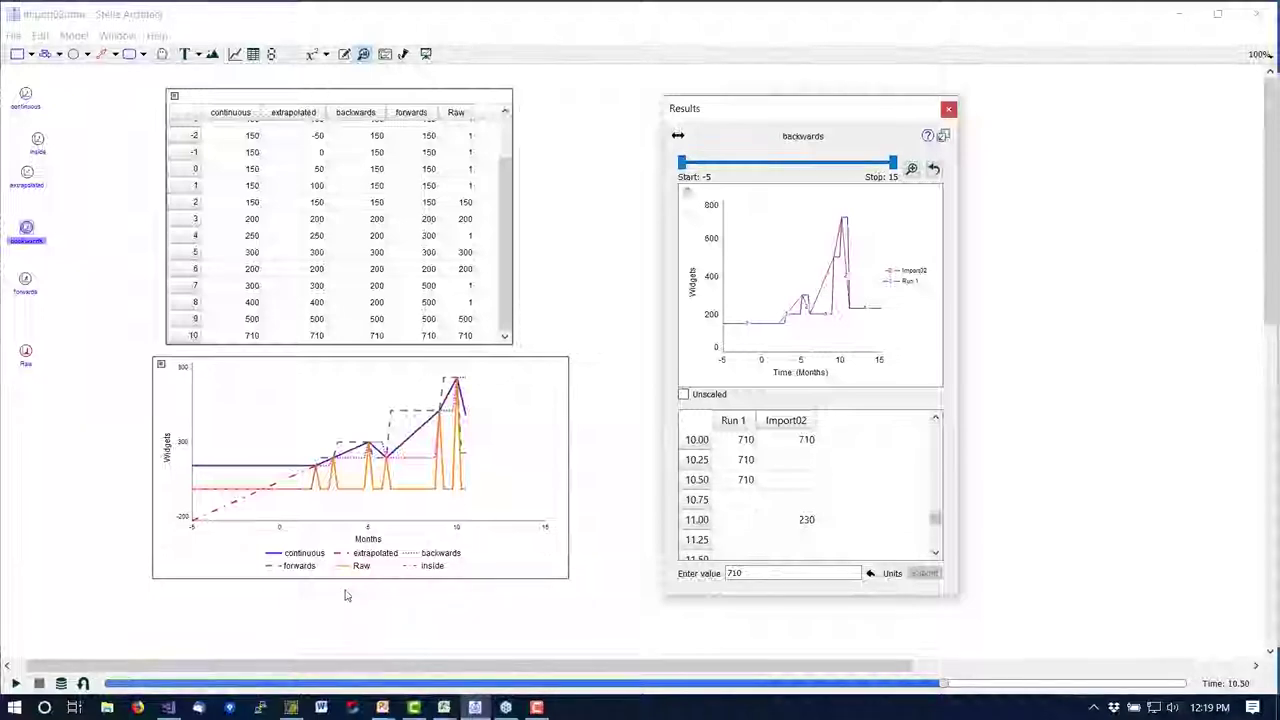
pyautogui.hotkey('alt', 'Tab')
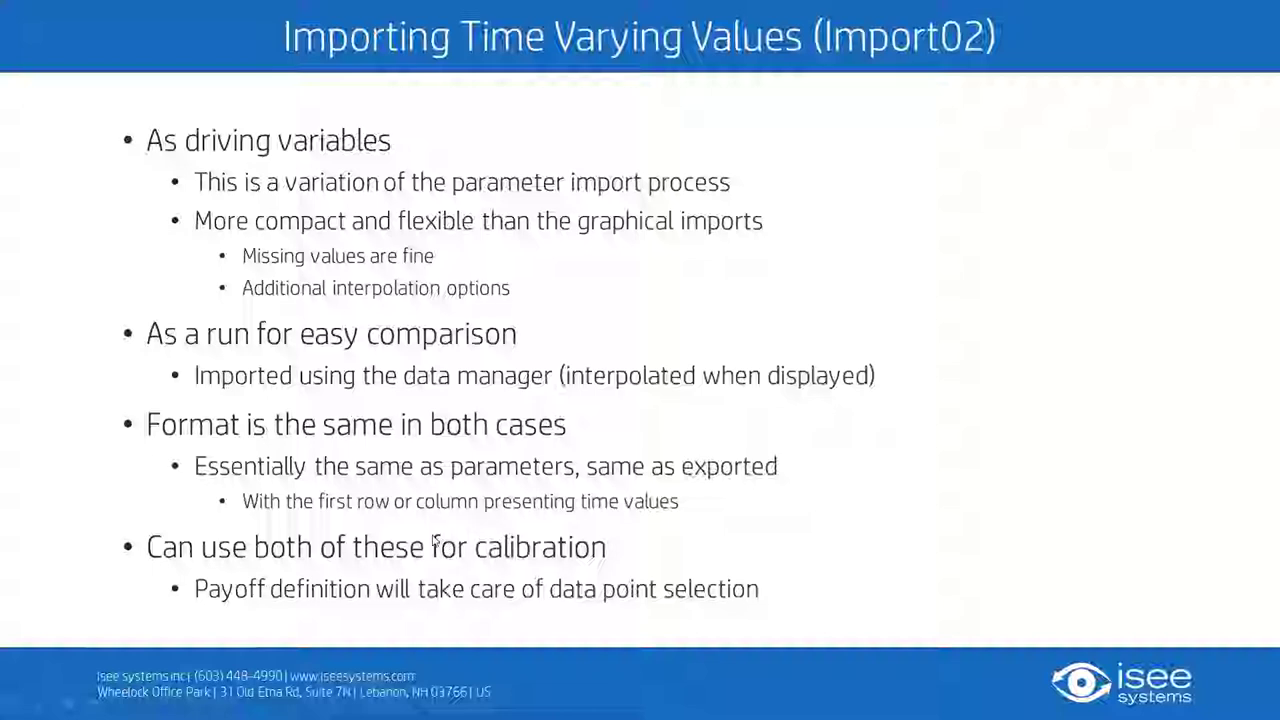
pyautogui.click(417, 583)
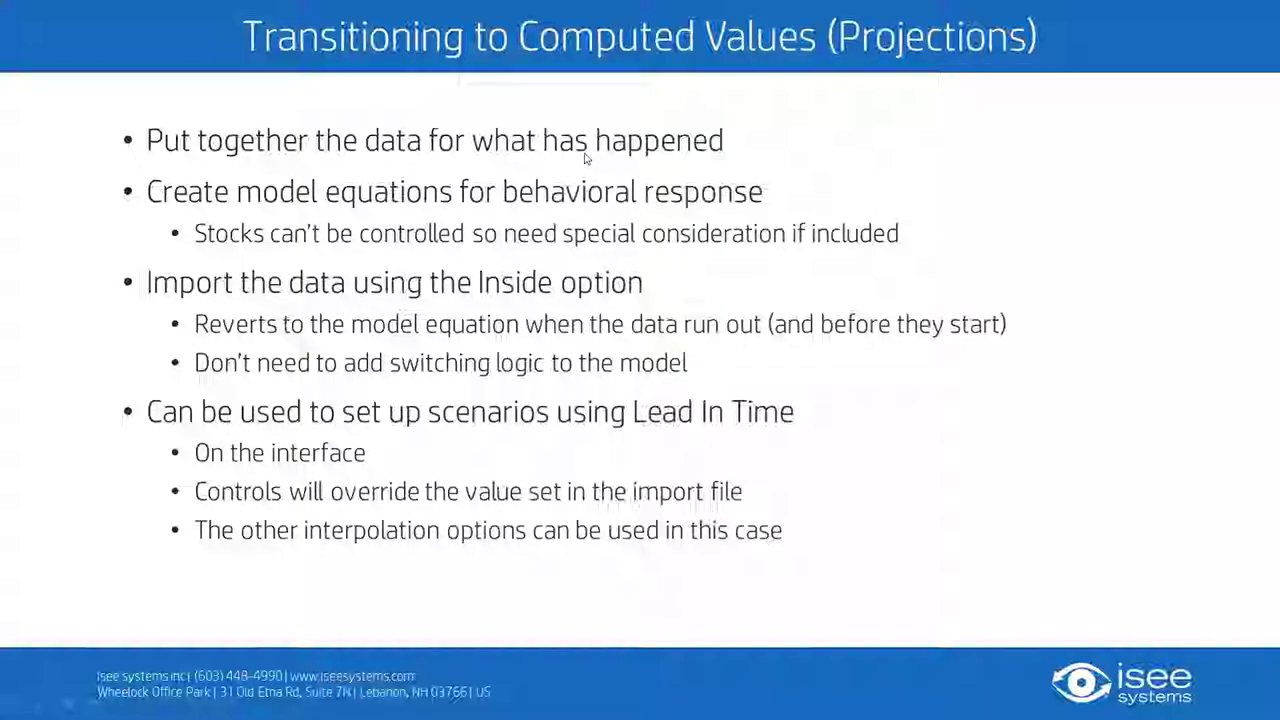
pyautogui.hotkey('alt', 'Tab')
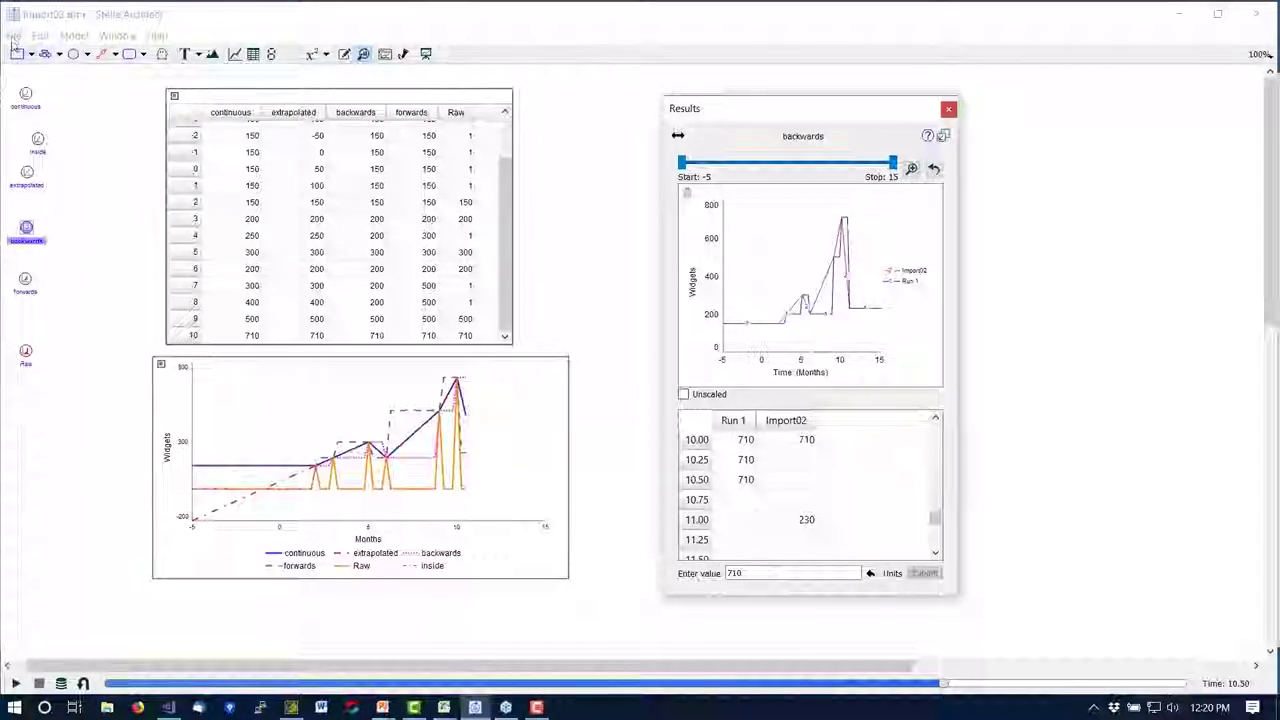
# Close the Import02 model without saving its changes and open Projections.stmx.
pyautogui.click(14, 35)
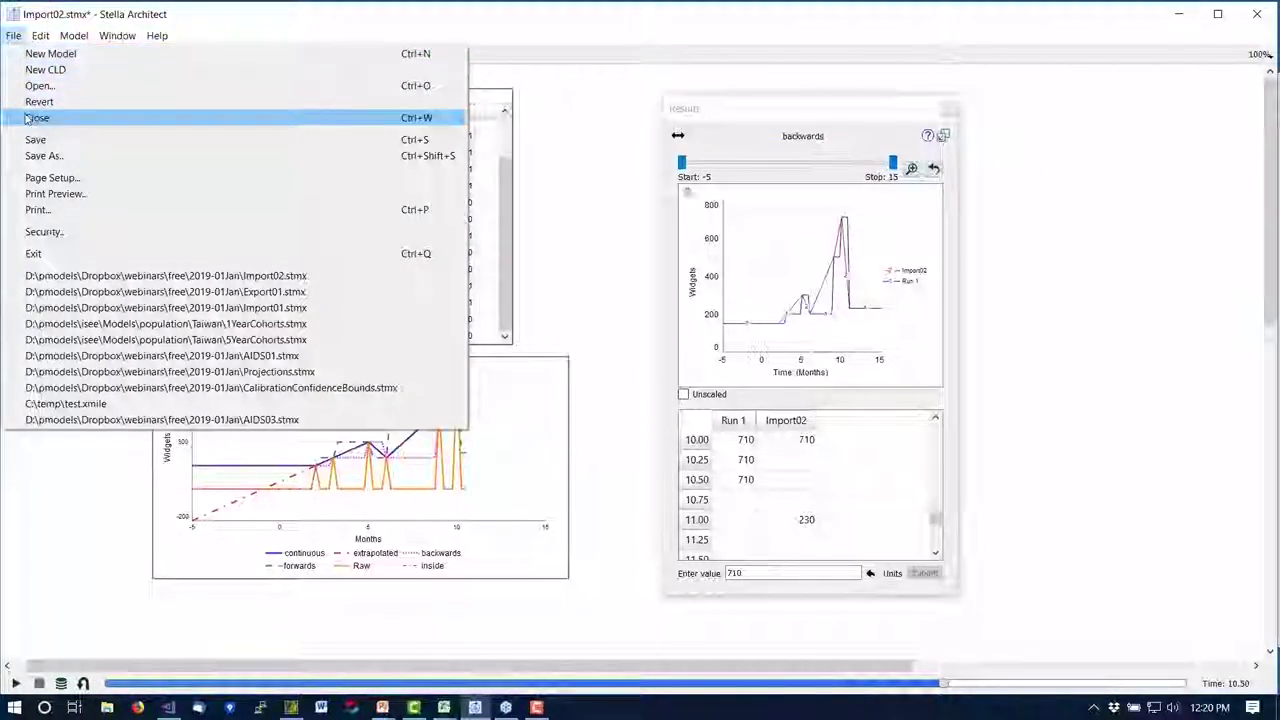
pyautogui.click(28, 119)
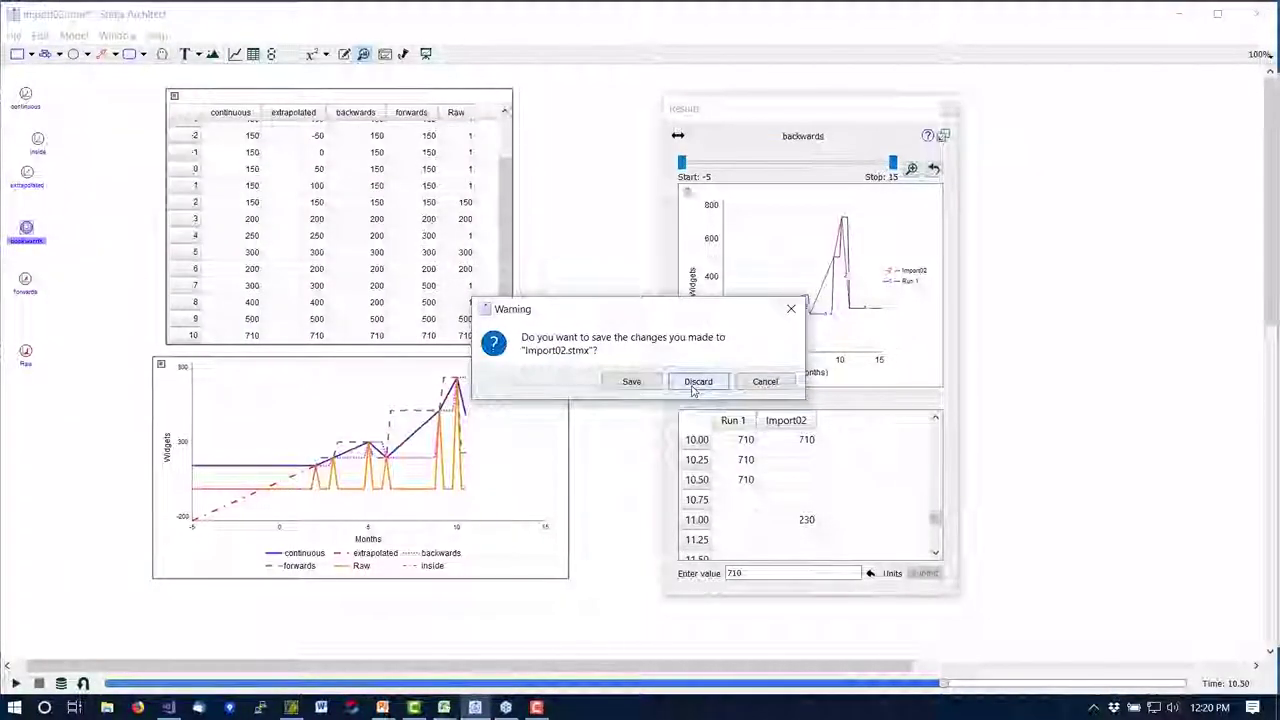
pyautogui.click(697, 382)
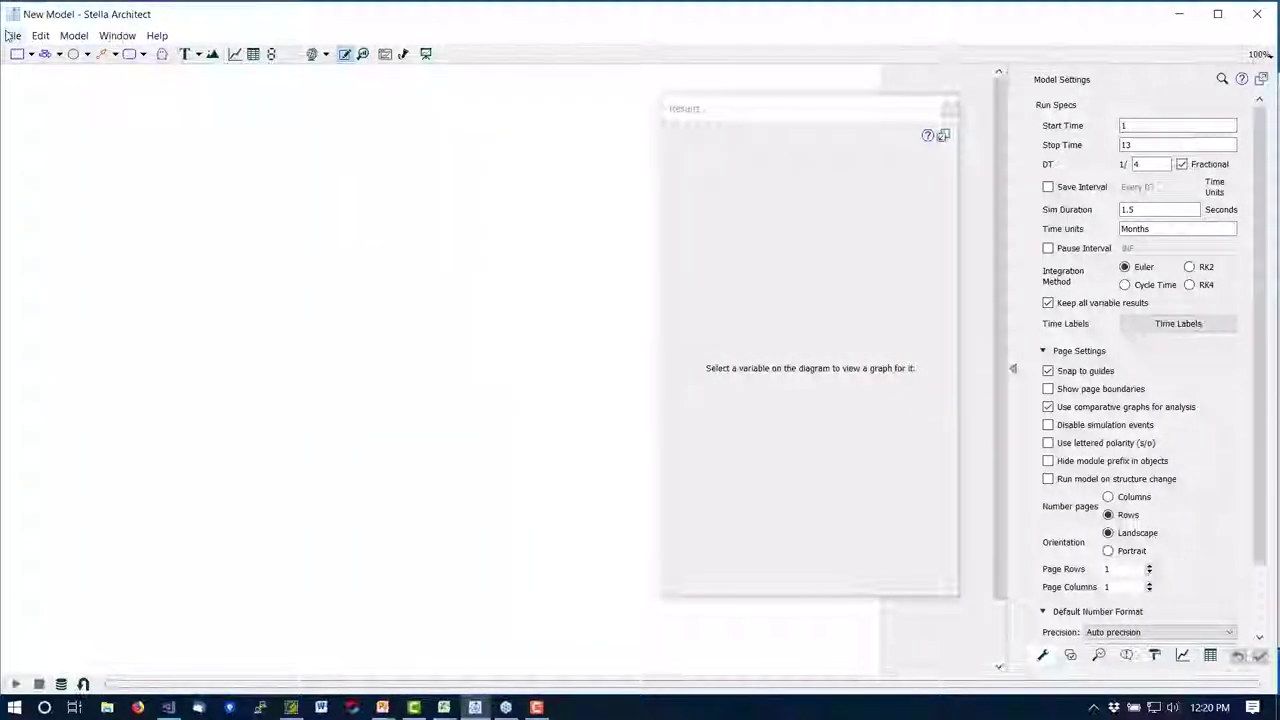
pyautogui.click(13, 35)
pyautogui.click(40, 86)
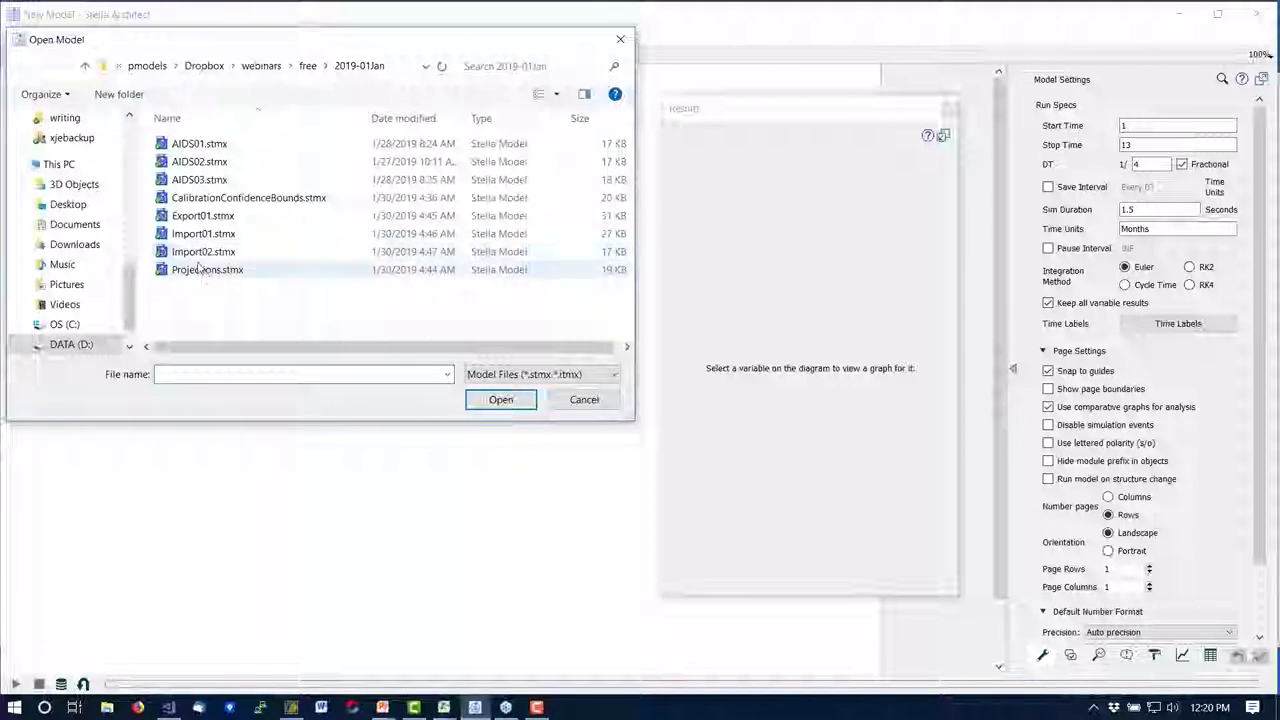
pyautogui.doubleClick(207, 270)
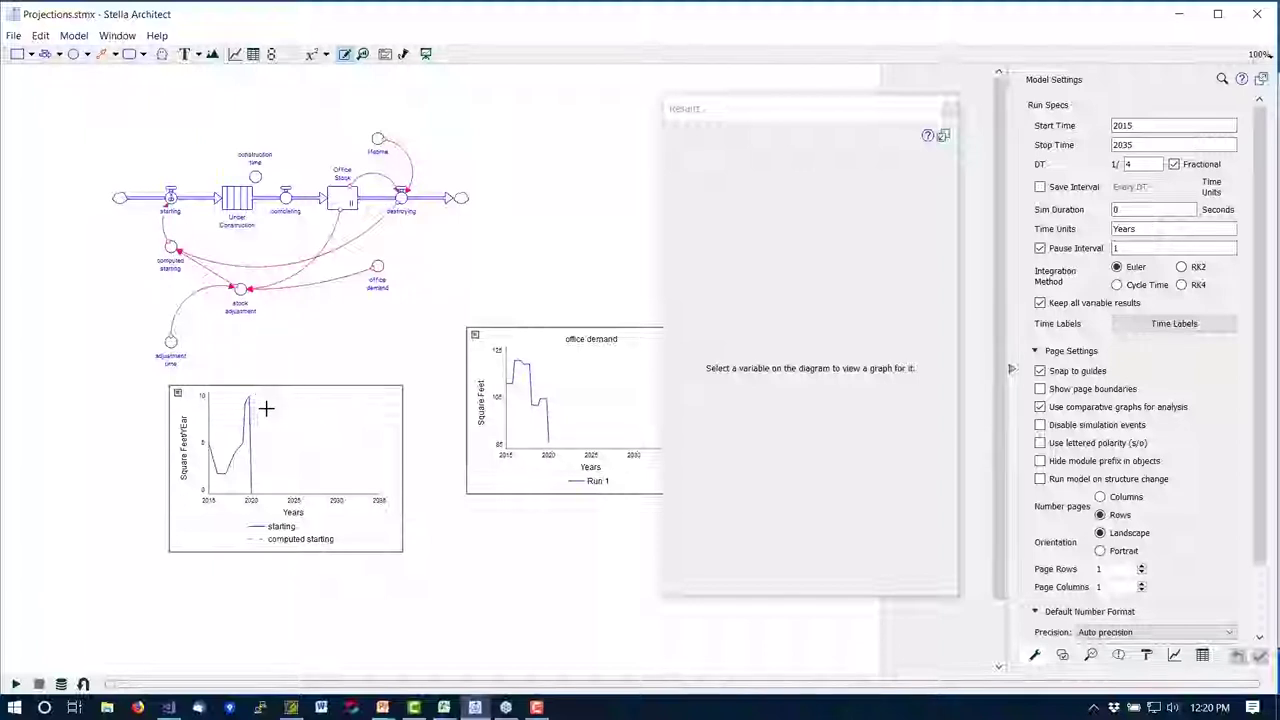
# Try running the Projections model in one-year steps to 2016, and reset the run to its start.
pyautogui.click(39, 685)
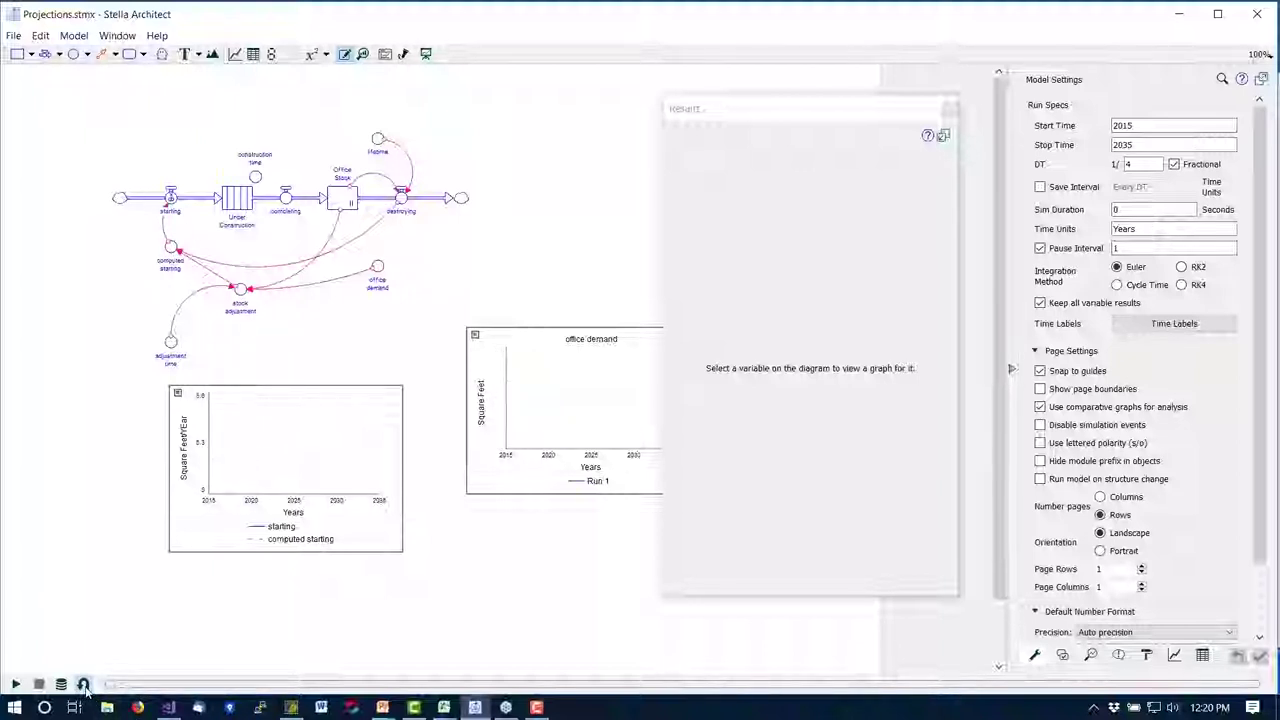
pyautogui.click(15, 685)
pyautogui.click(15, 685)
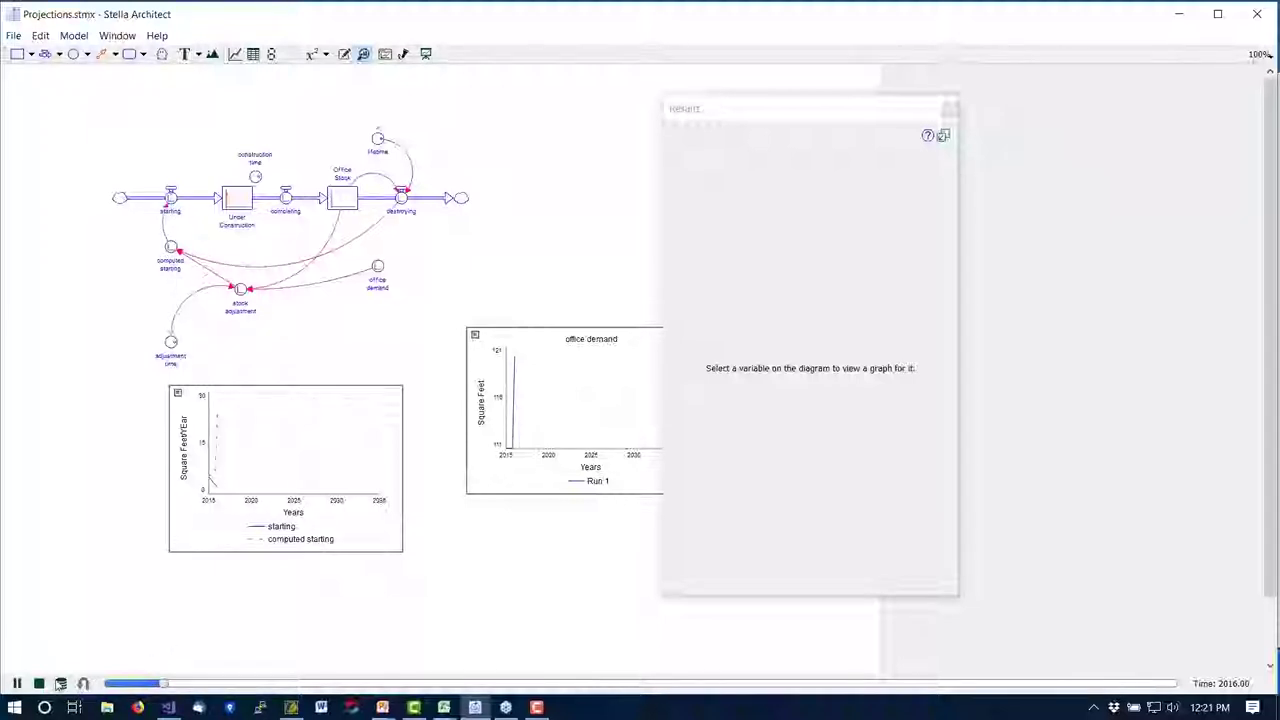
pyautogui.click(83, 683)
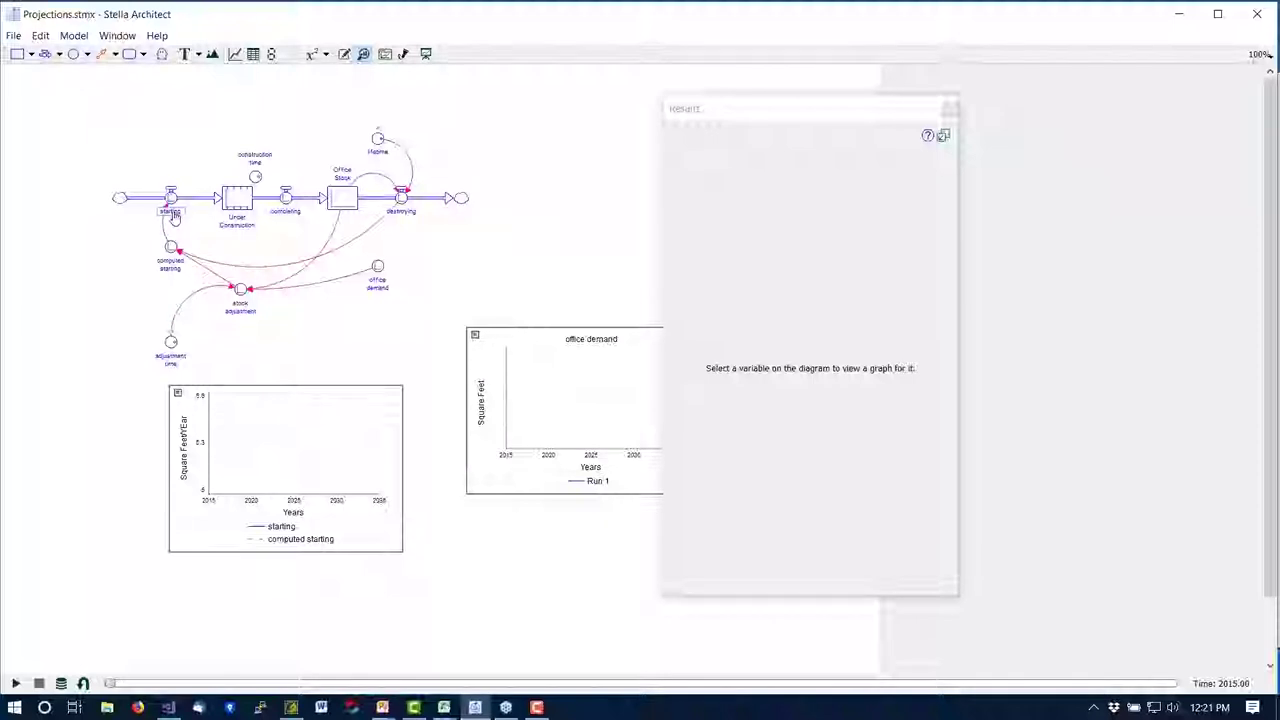
# Return to edit mode and open the data import settings to review the Projections.xlsx link.
pyautogui.click(345, 55)
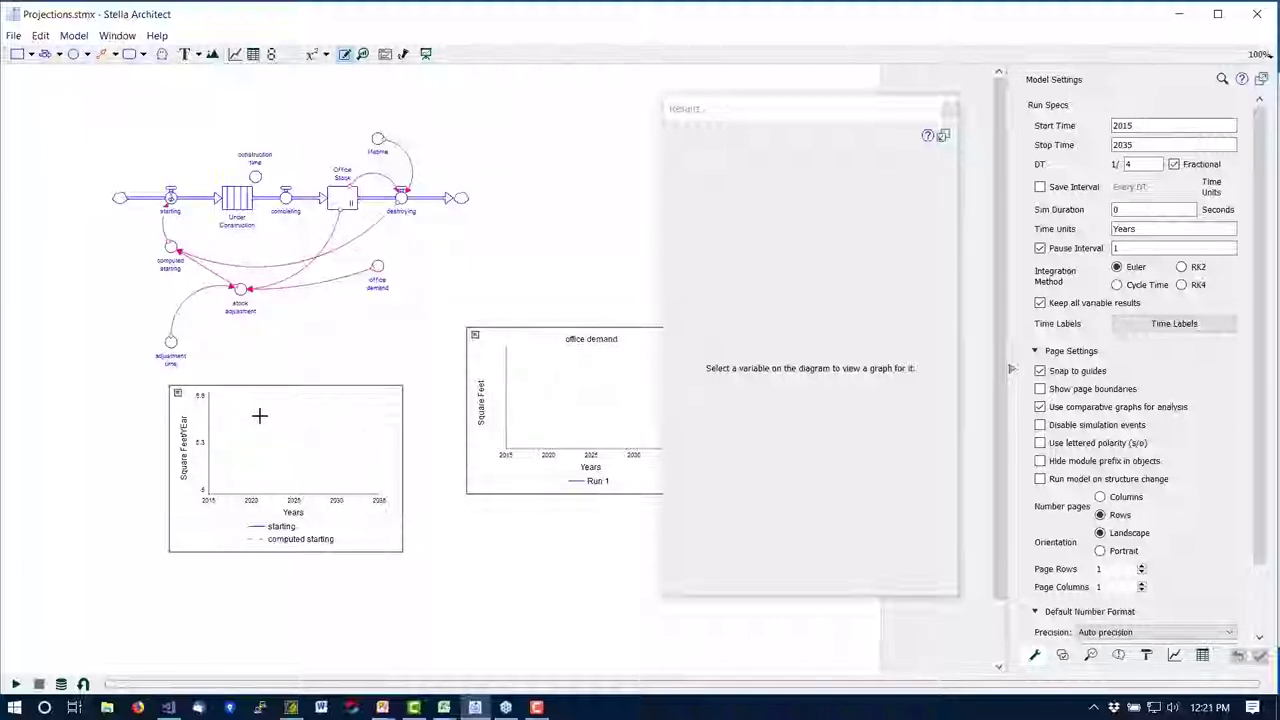
pyautogui.click(74, 35)
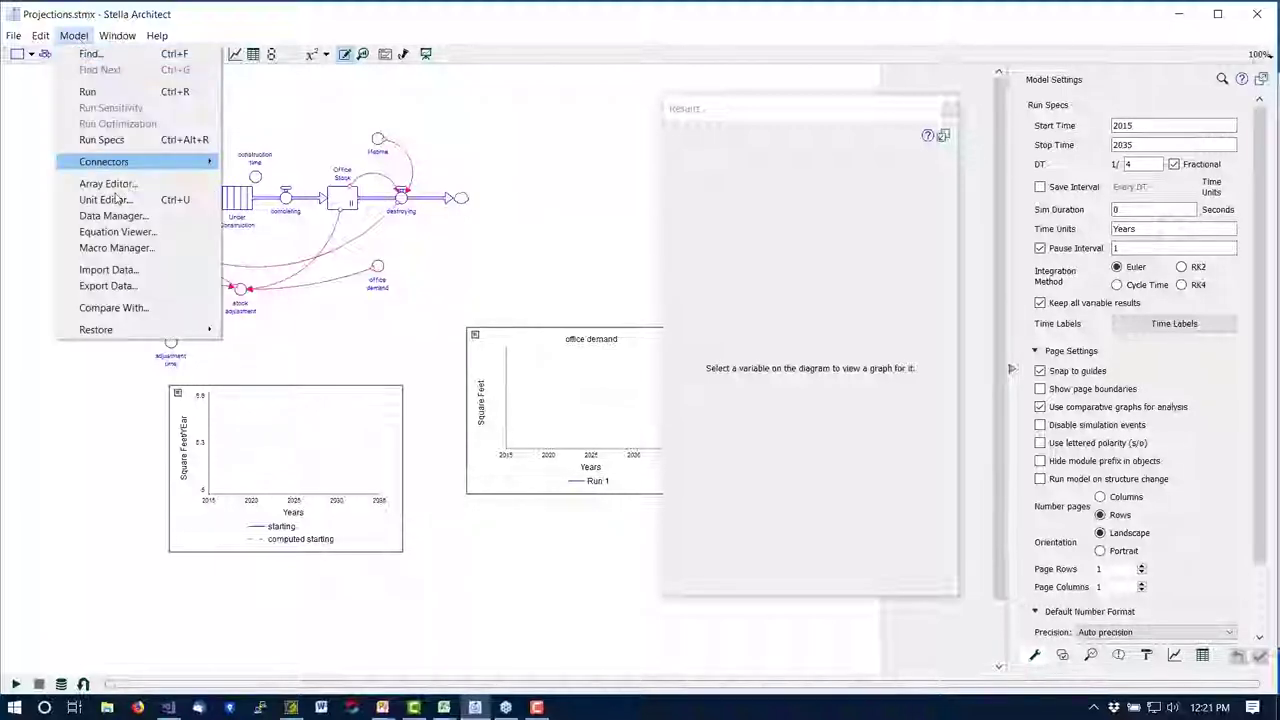
pyautogui.click(130, 270)
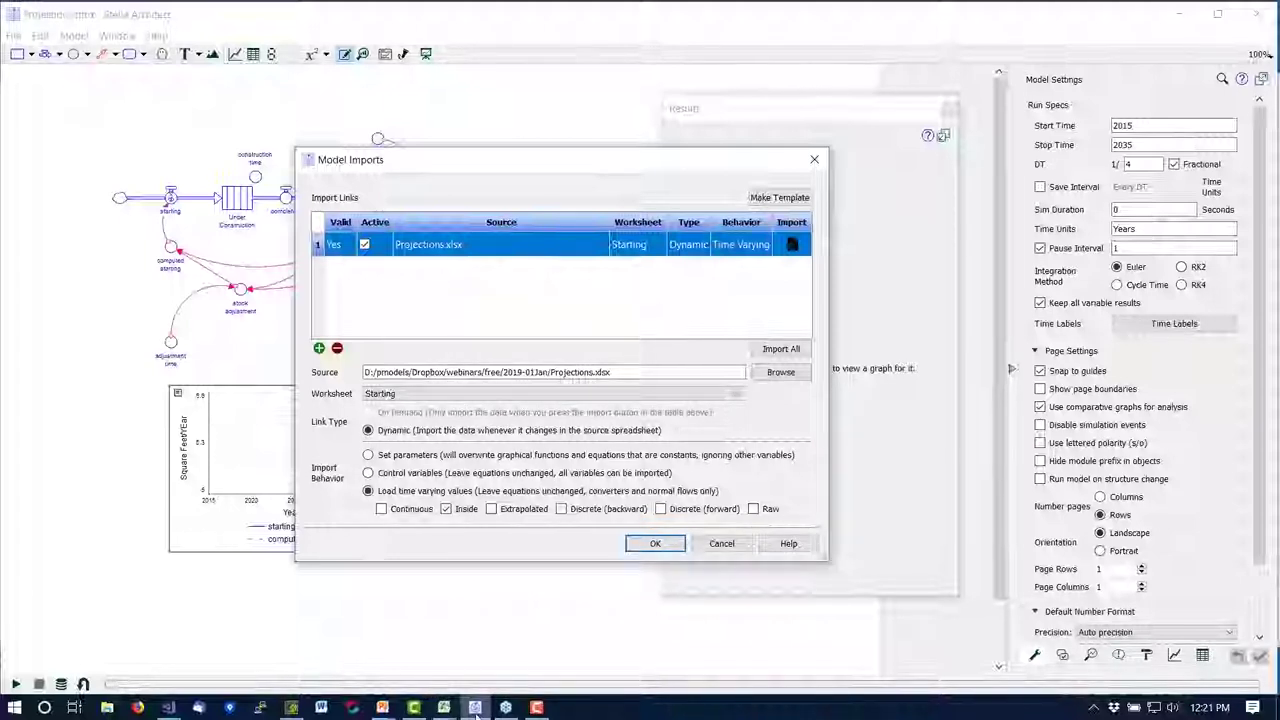
# Switch to Projections.xlsx in Excel and examine the starting values for 2015 to 2019 and the blank cells for 2020 to 2025.
pyautogui.click(446, 709)
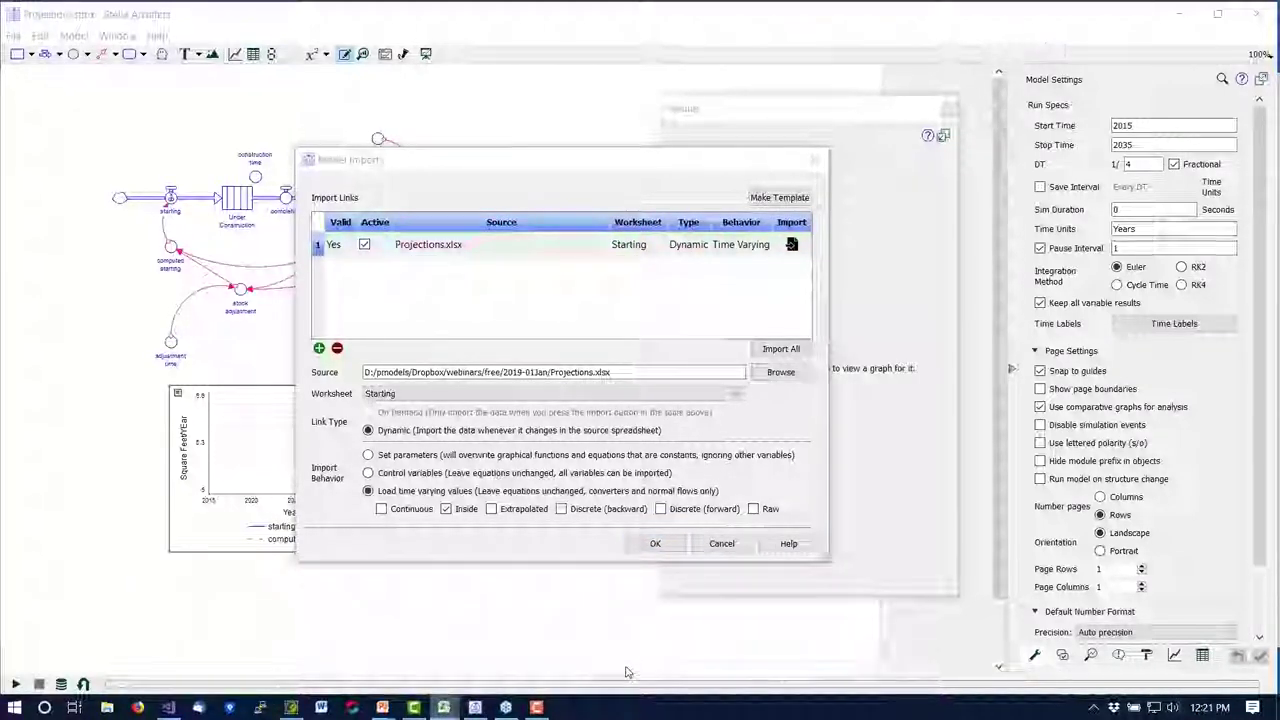
pyautogui.click(607, 677)
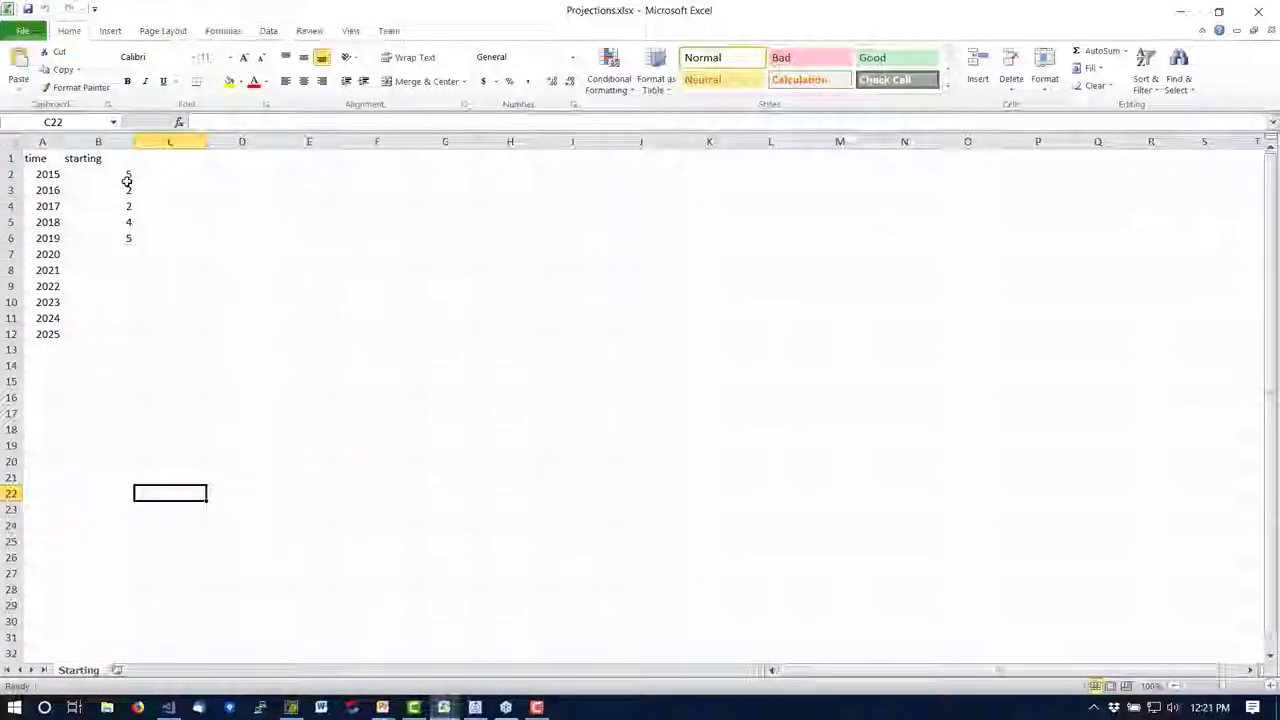
pyautogui.moveTo(127, 177); pyautogui.dragTo(127, 238)
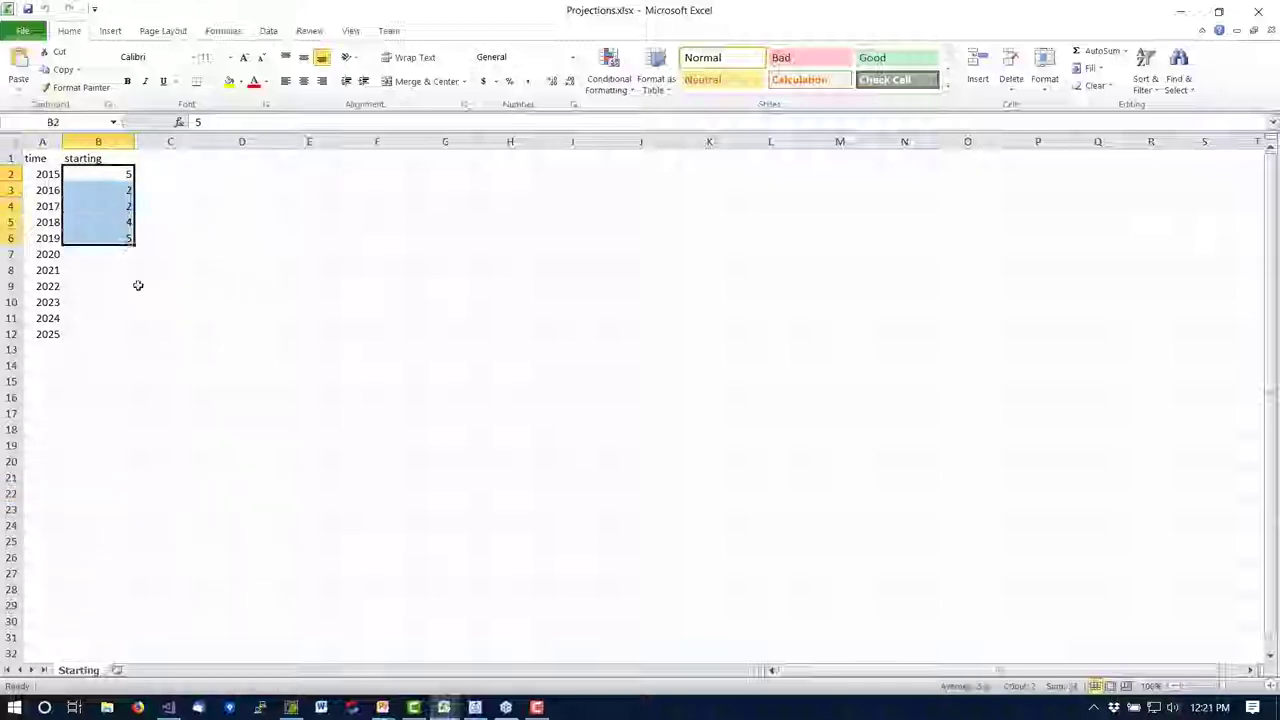
pyautogui.click(105, 253)
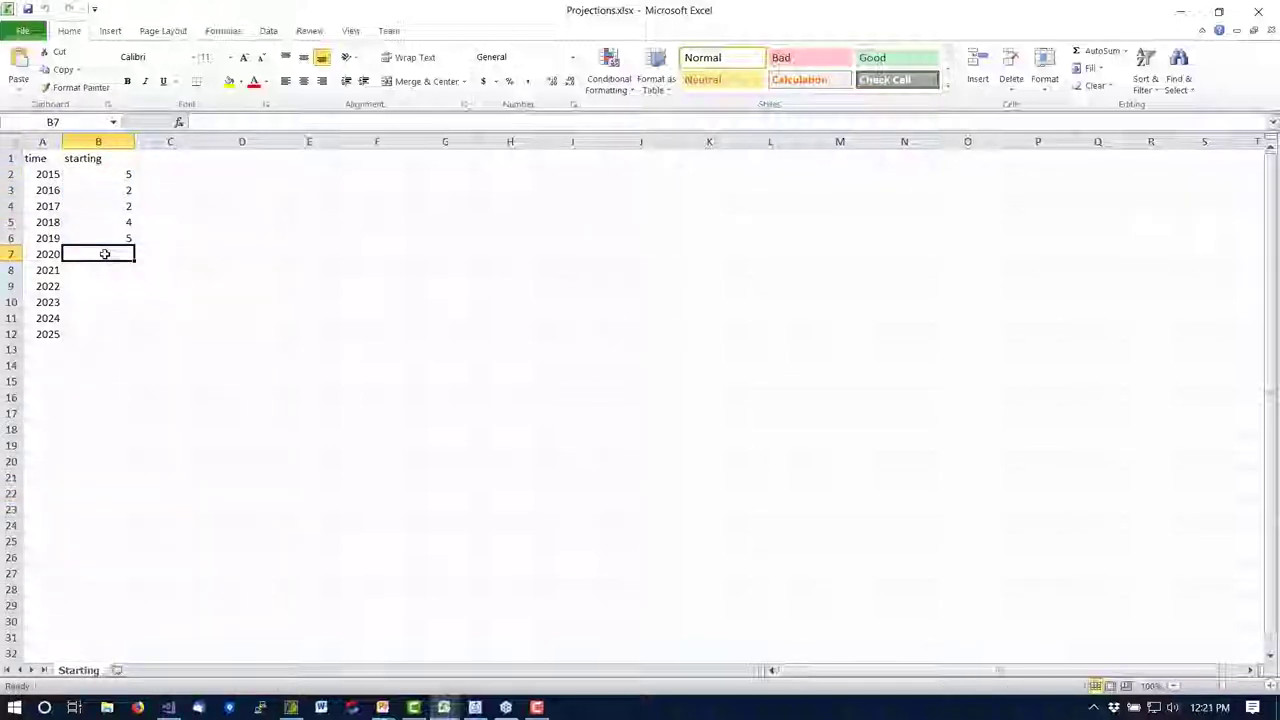
pyautogui.moveTo(120, 174); pyautogui.dragTo(104, 334)
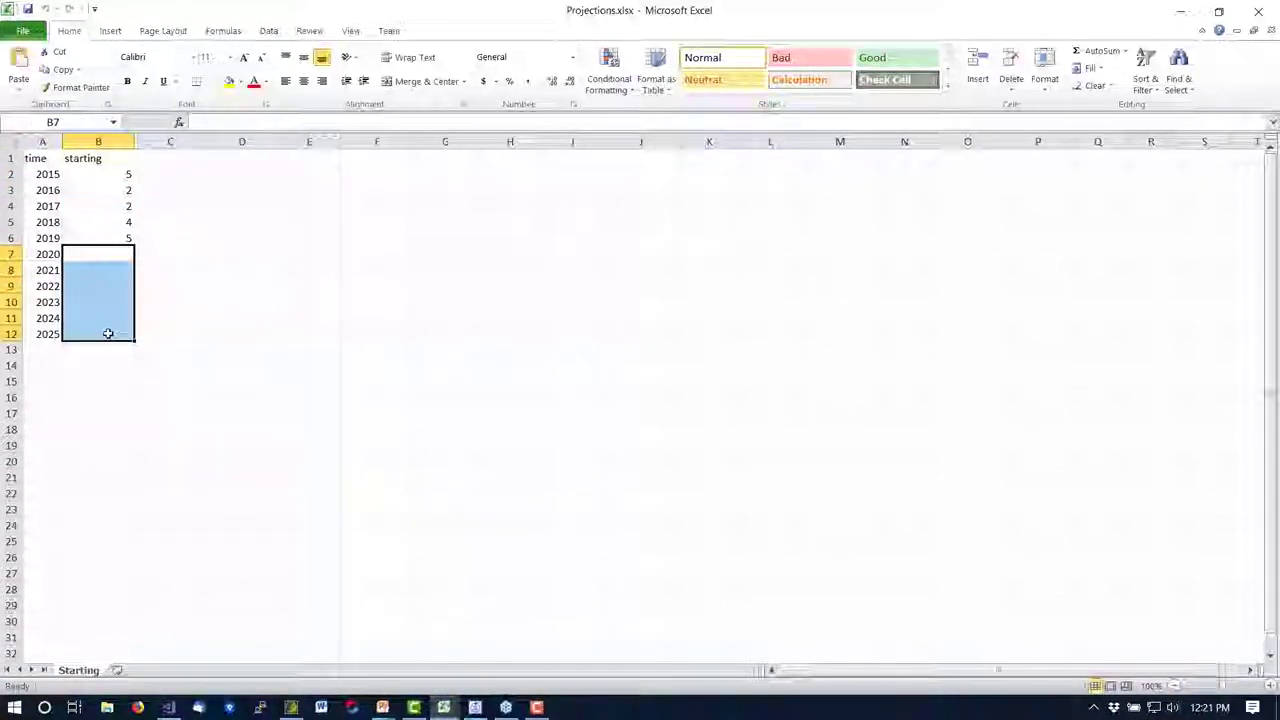
# Switch back to Stella Architect and accept the Model Imports settings with the Inside option for time varying values.
pyautogui.hotkey('alt', 'Tab')
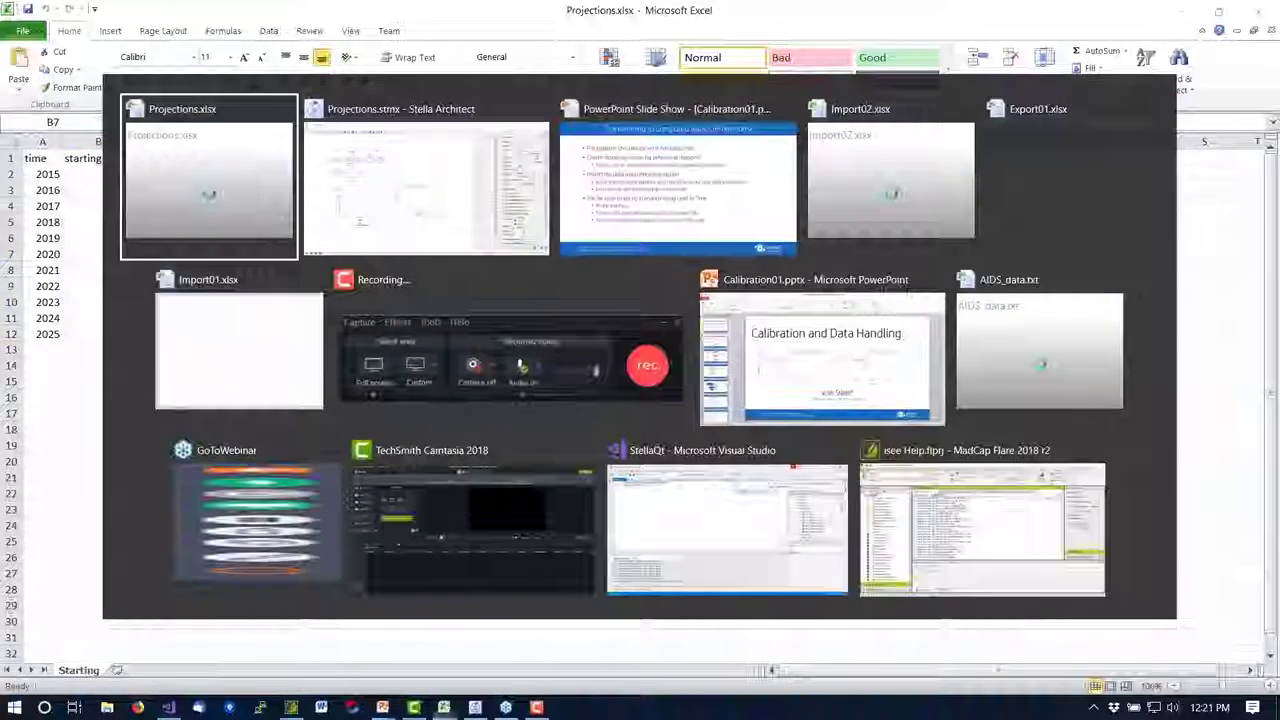
pyautogui.hotkey('alt', 'Tab')
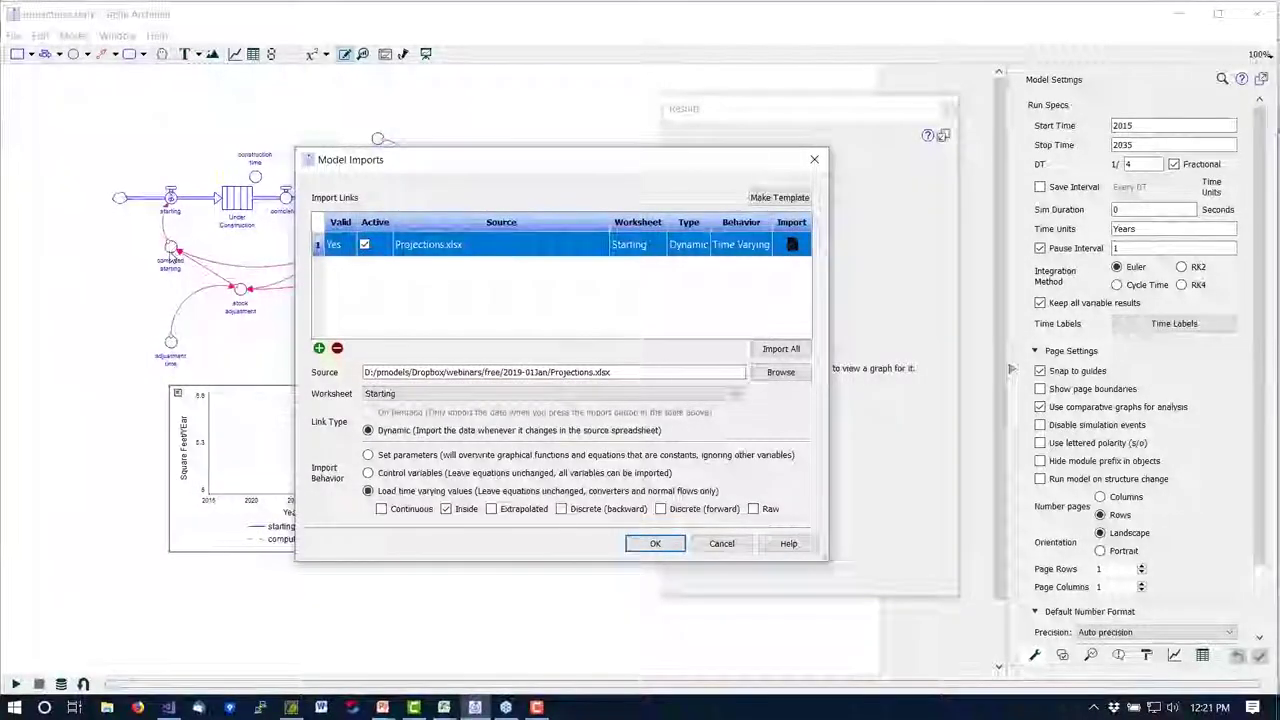
pyautogui.click(655, 542)
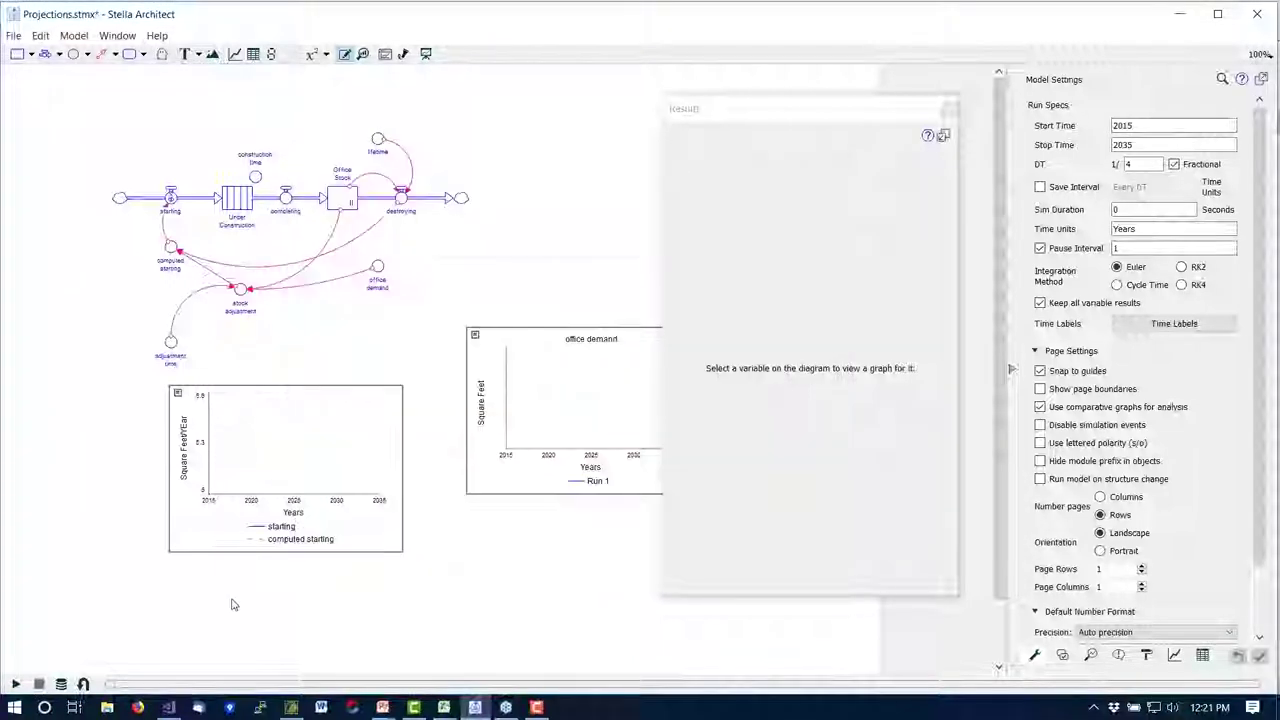
# Advance the simulation through its yearly pauses to 2031 to compare starting with computed starting on the graph.
pyautogui.click(15, 684)
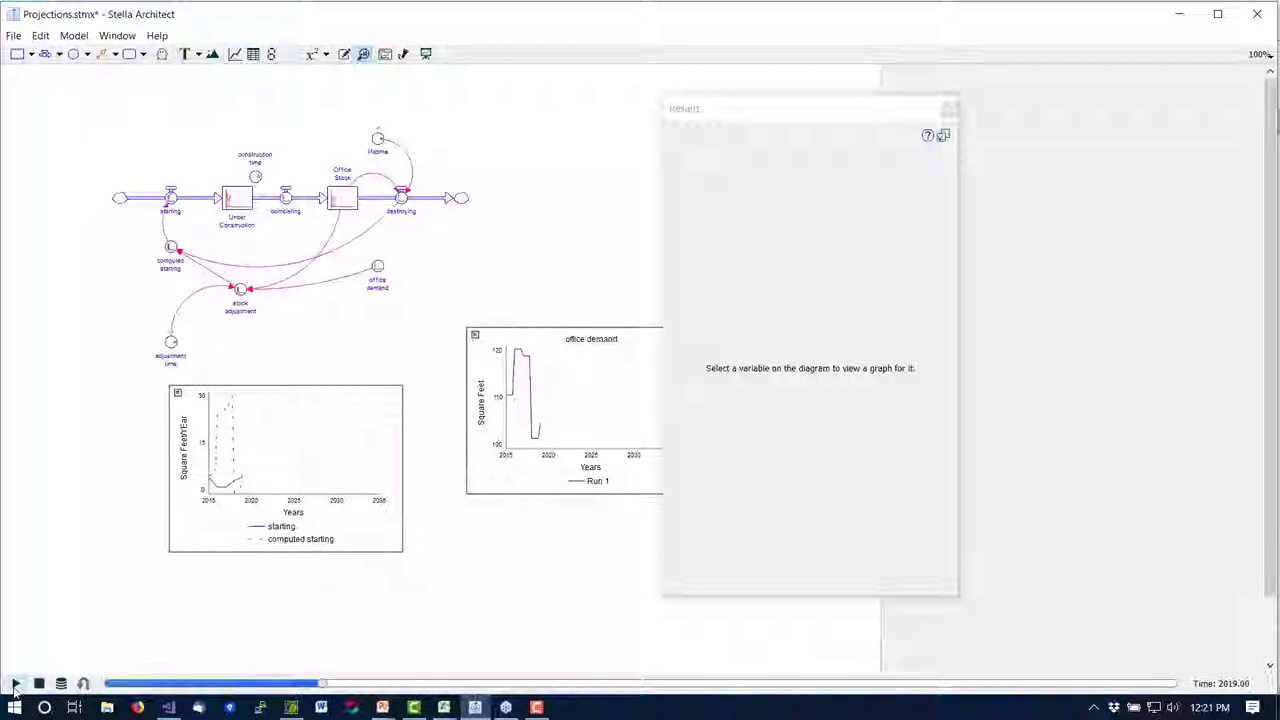
pyautogui.click(15, 684)
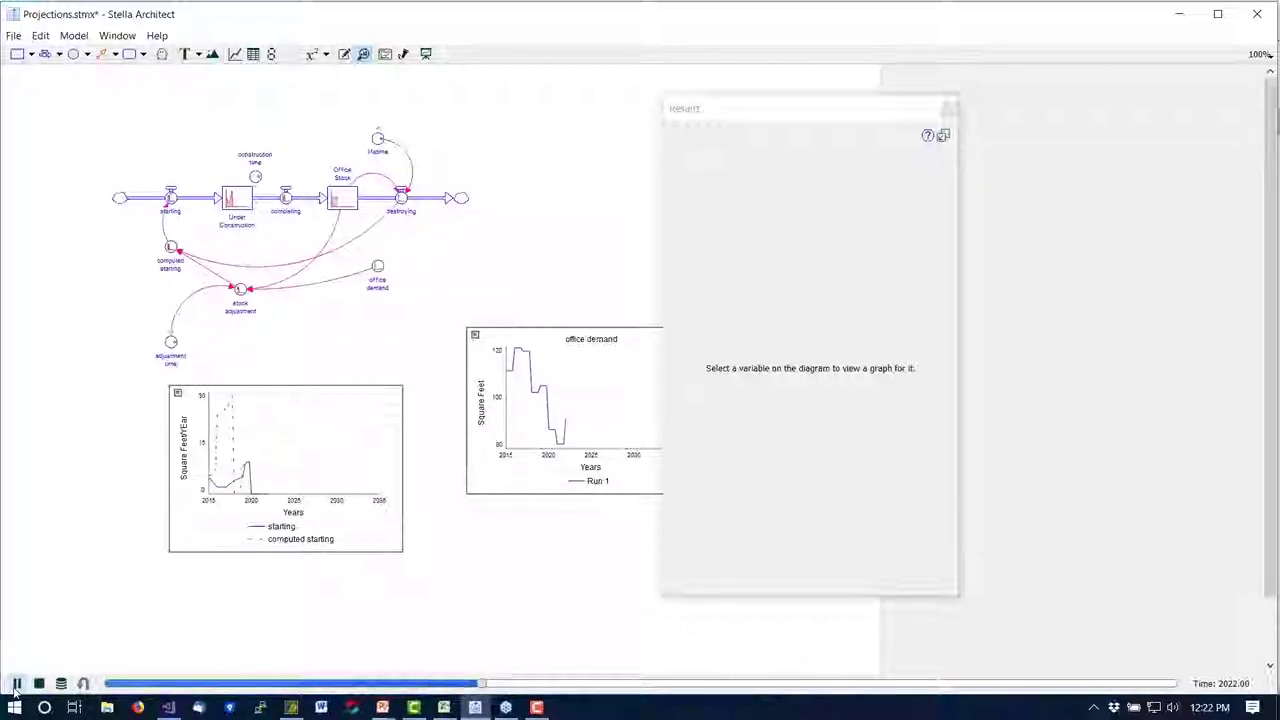
pyautogui.click(15, 684)
pyautogui.click(15, 684)
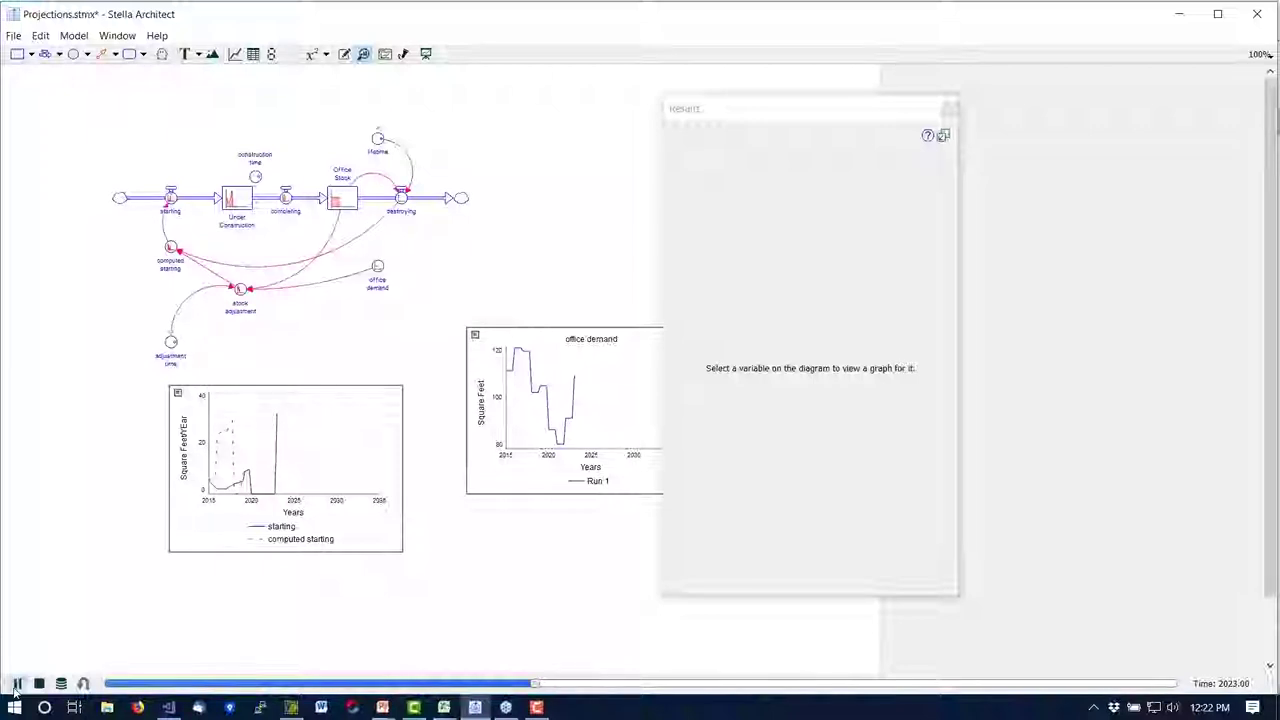
pyautogui.click(15, 684)
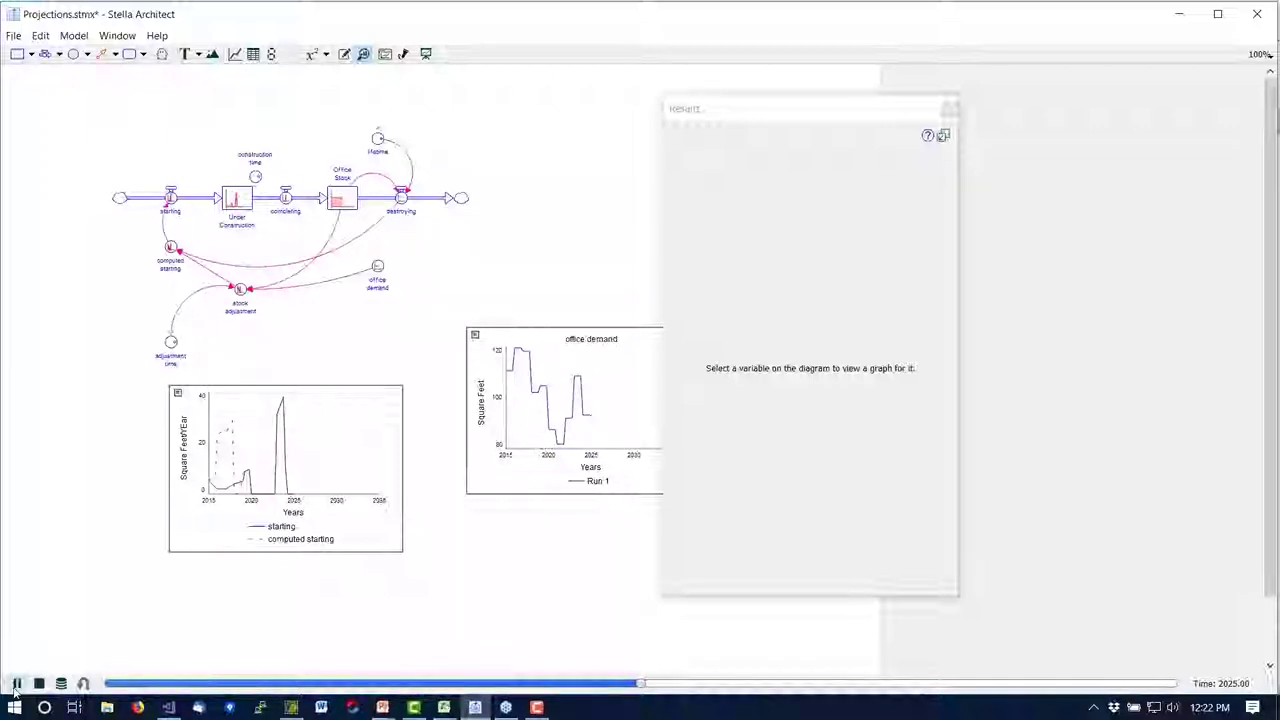
pyautogui.click(15, 684)
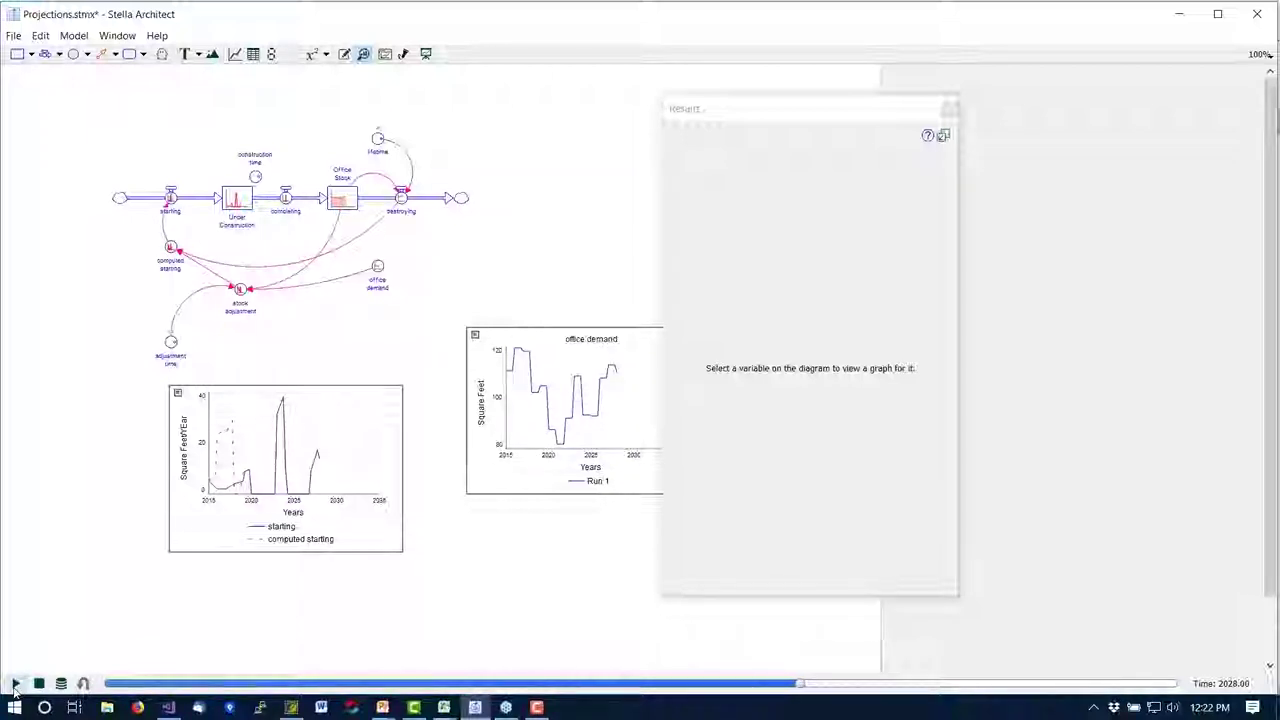
pyautogui.click(15, 684)
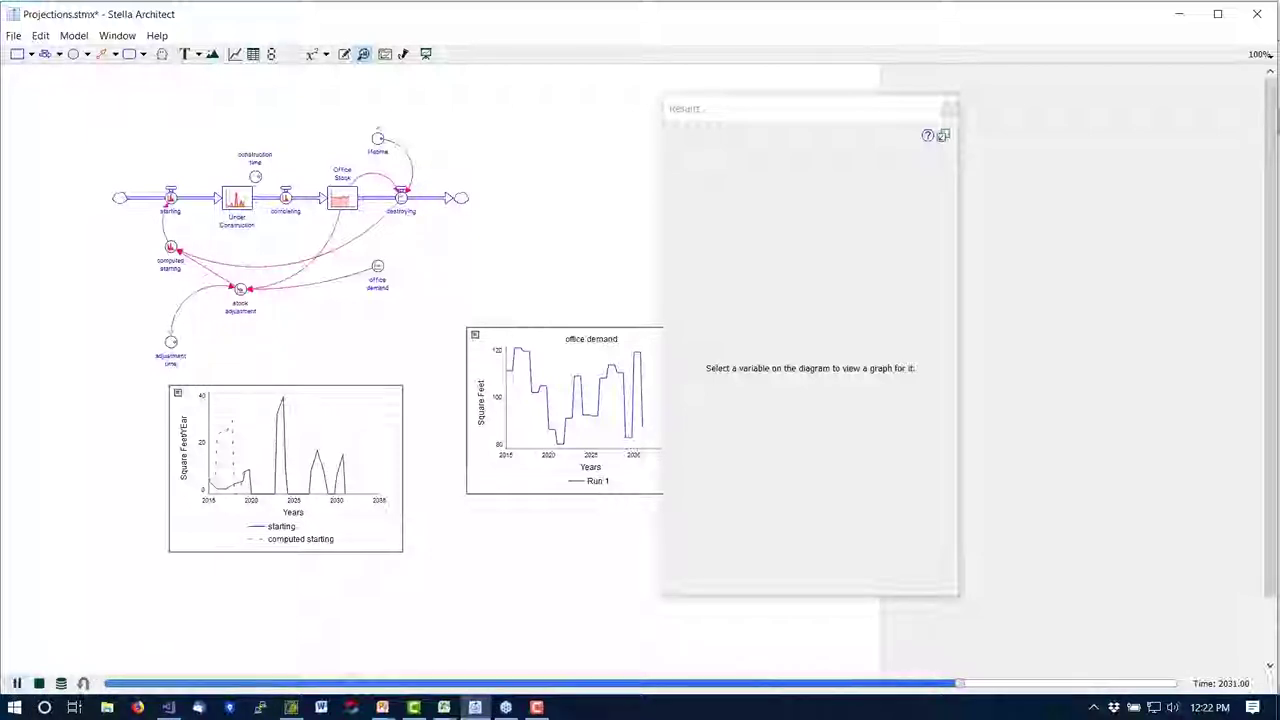
# Open the model's interface window, enlarge it to show both graphs, and start the simulation over.
pyautogui.click(426, 55)
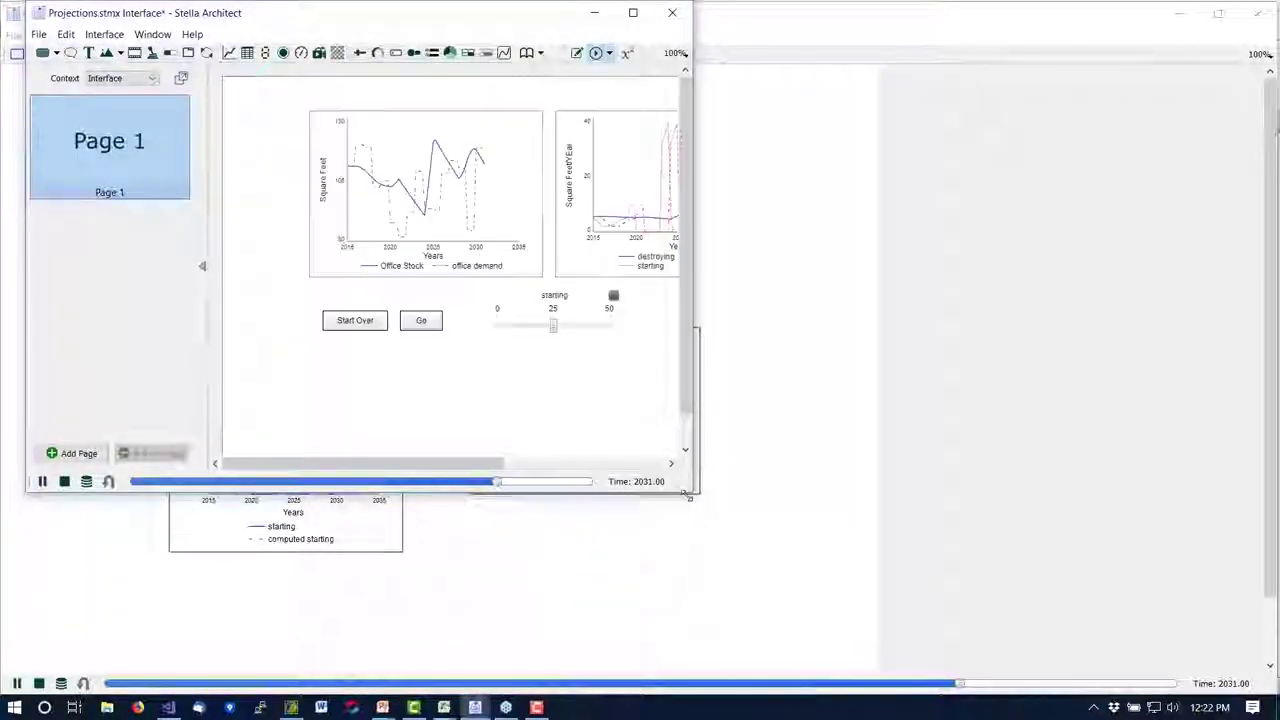
pyautogui.moveTo(689, 497); pyautogui.dragTo(853, 561)
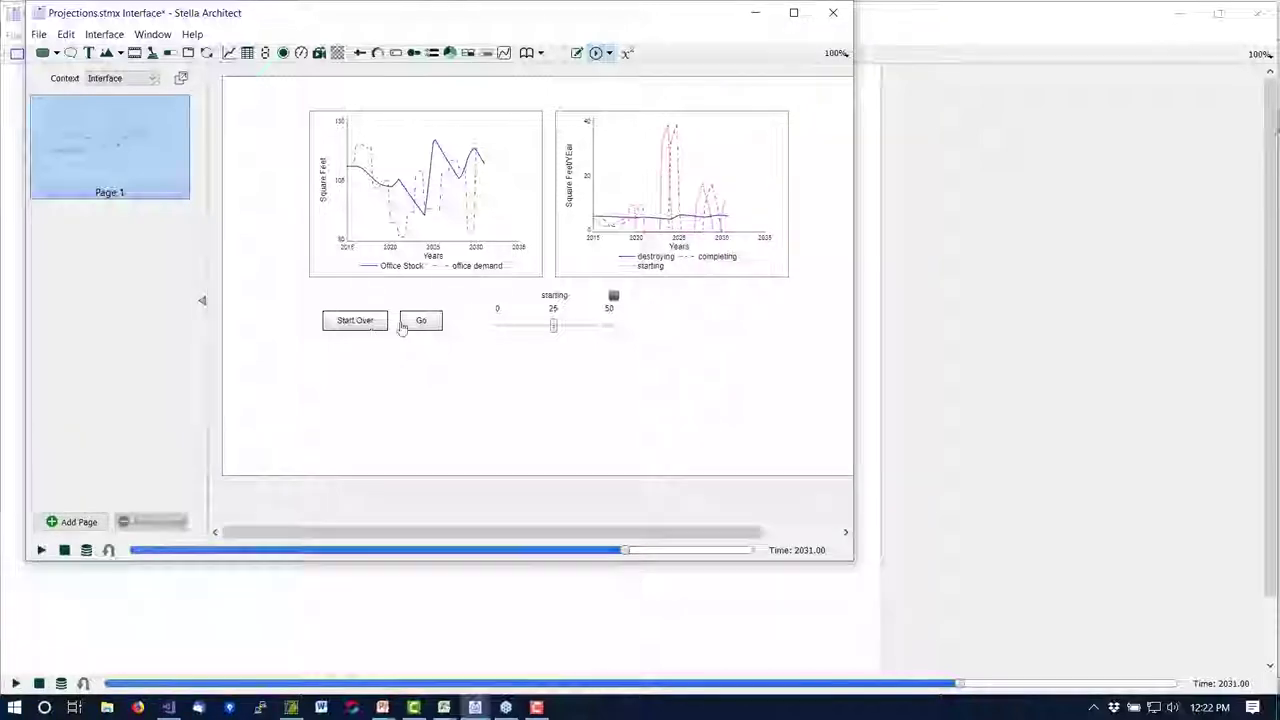
pyautogui.click(368, 327)
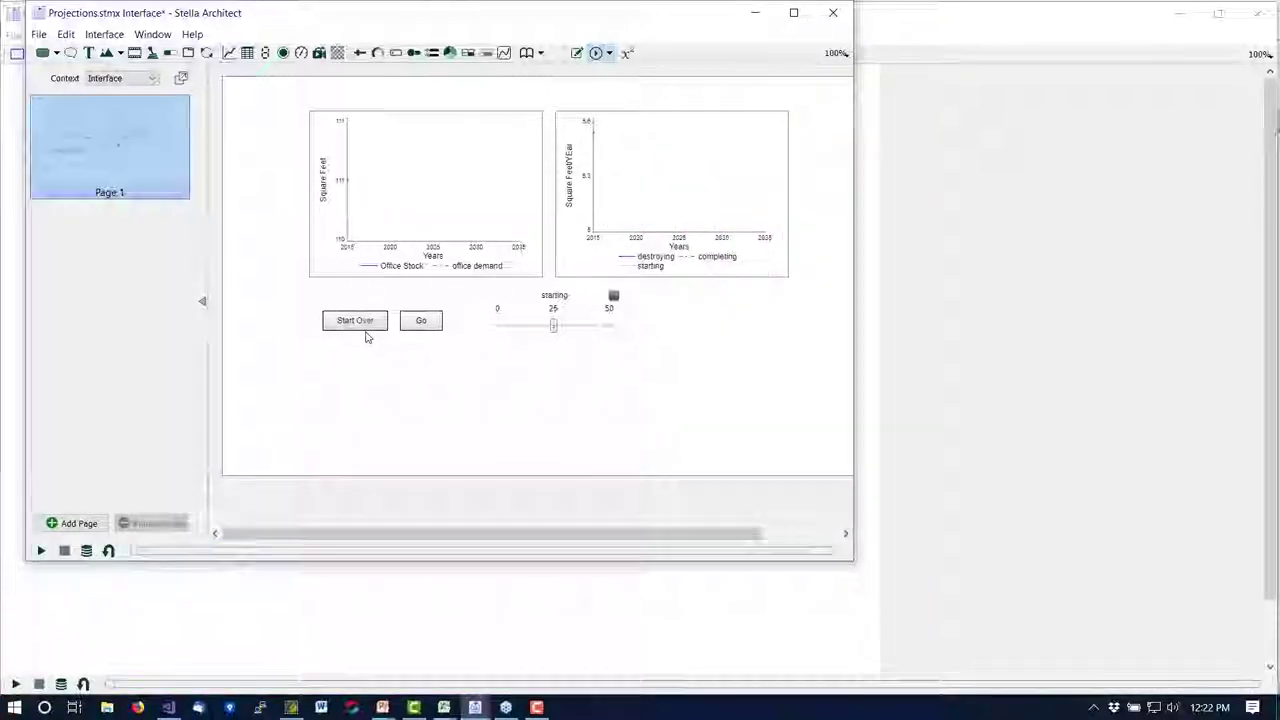
# Run the simulation from the interface page to 2020 and advance it to 2021, keeping the starting slider at 25.
pyautogui.click(421, 322)
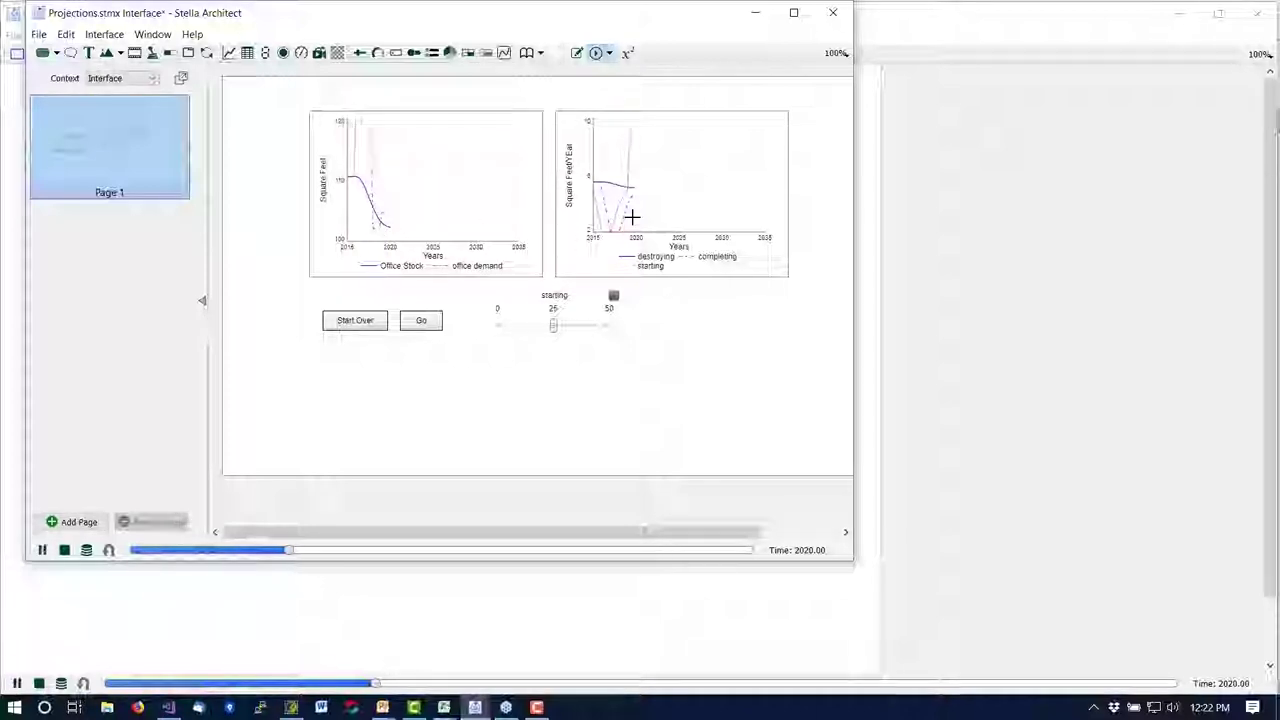
pyautogui.moveTo(551, 327)
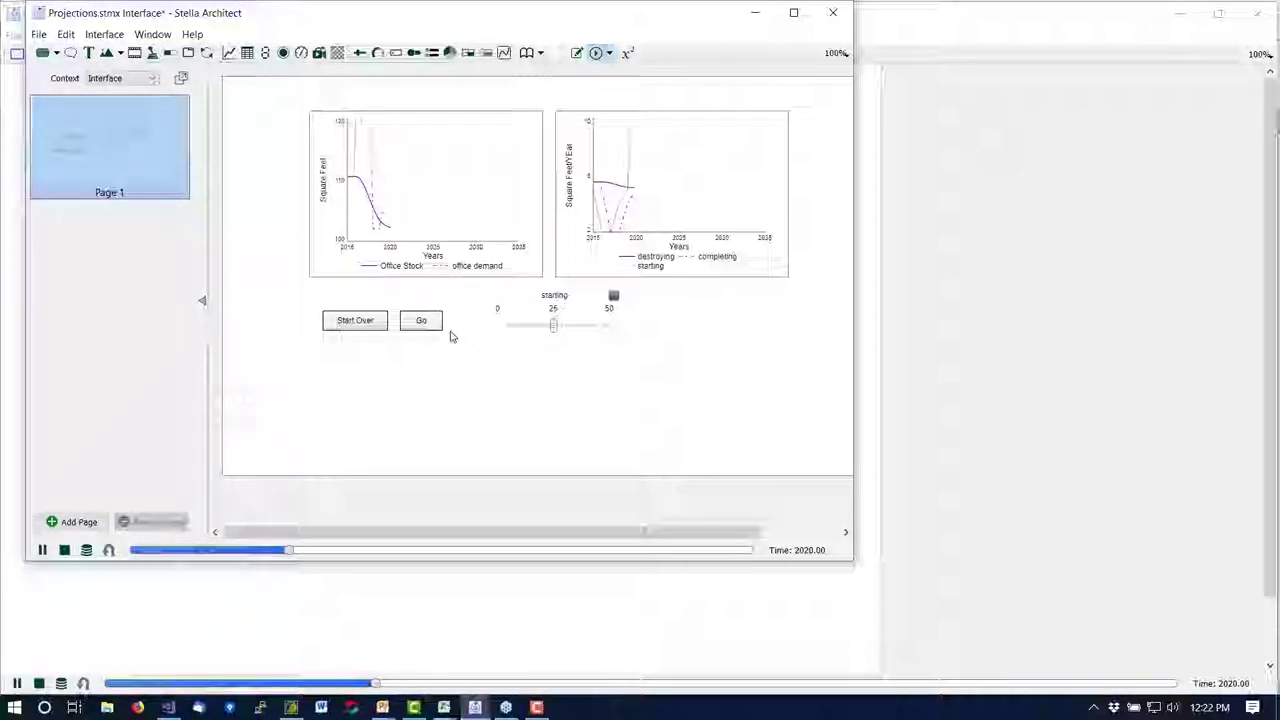
pyautogui.click(421, 322)
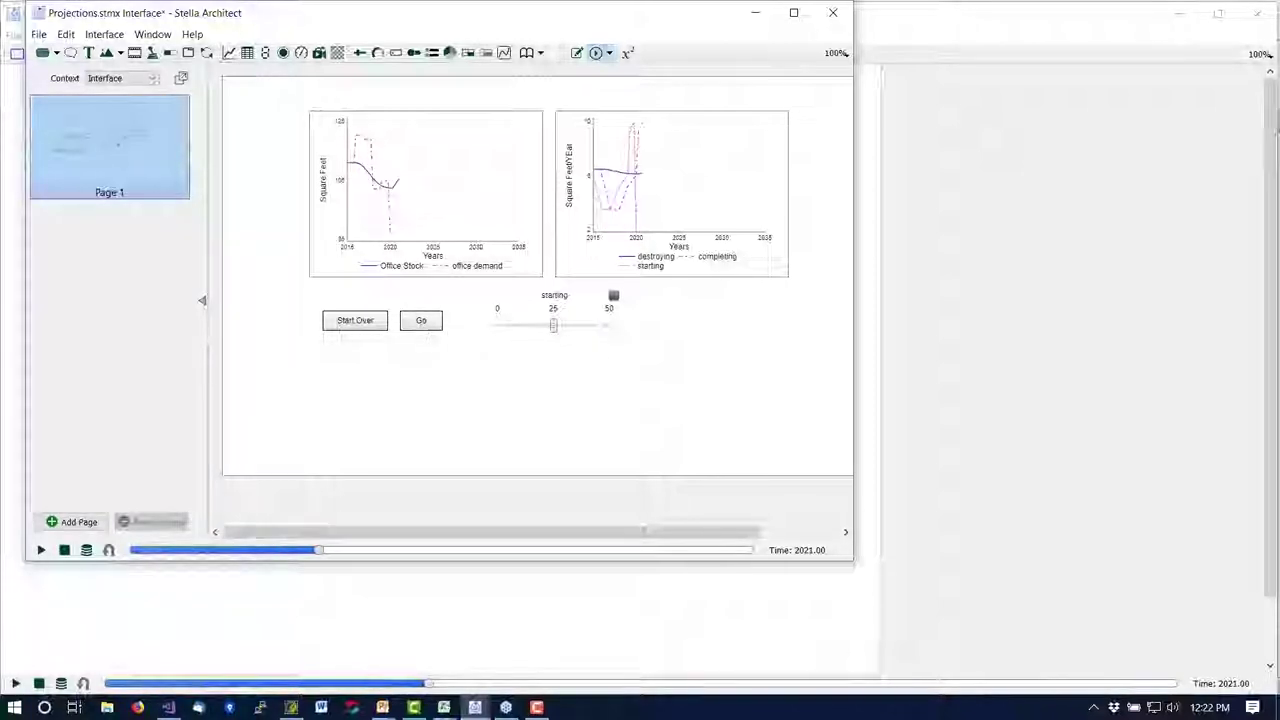
# Lower the starting slider to near 0 on the interface page and advance the simulation in yearly steps to 2025.
pyautogui.moveTo(551, 330); pyautogui.dragTo(492, 330)
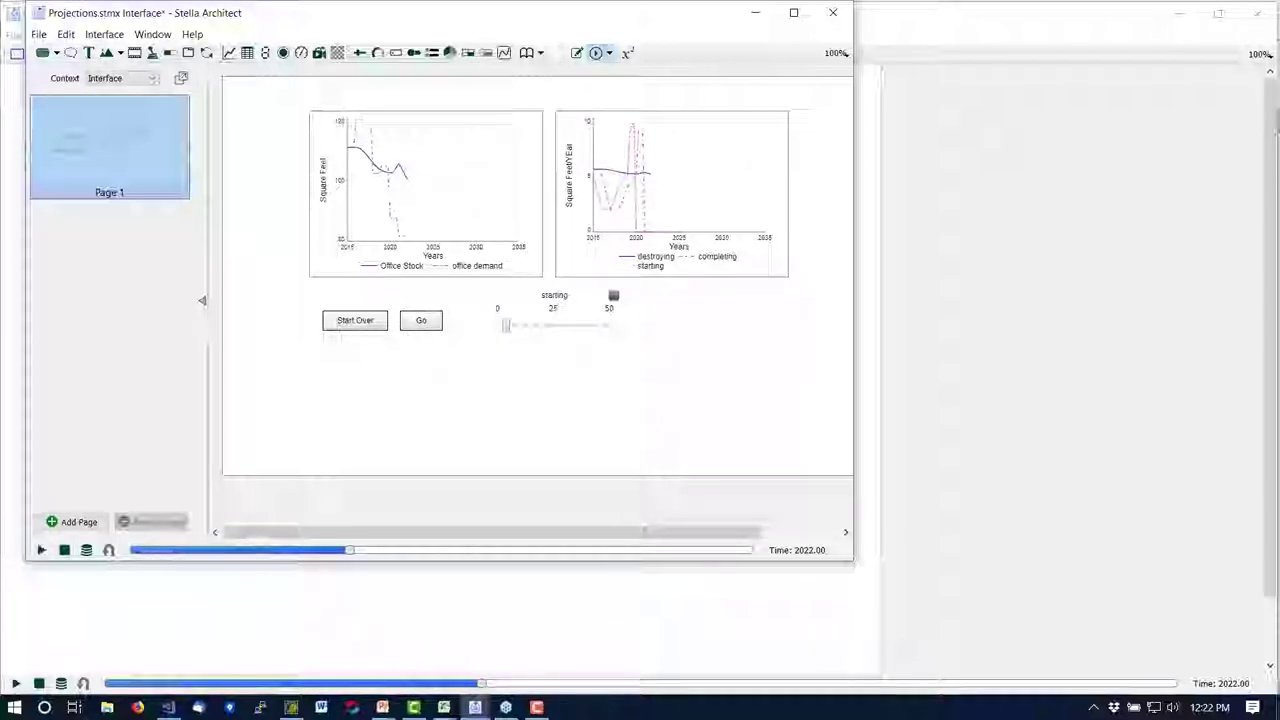
pyautogui.click(418, 324)
pyautogui.click(419, 324)
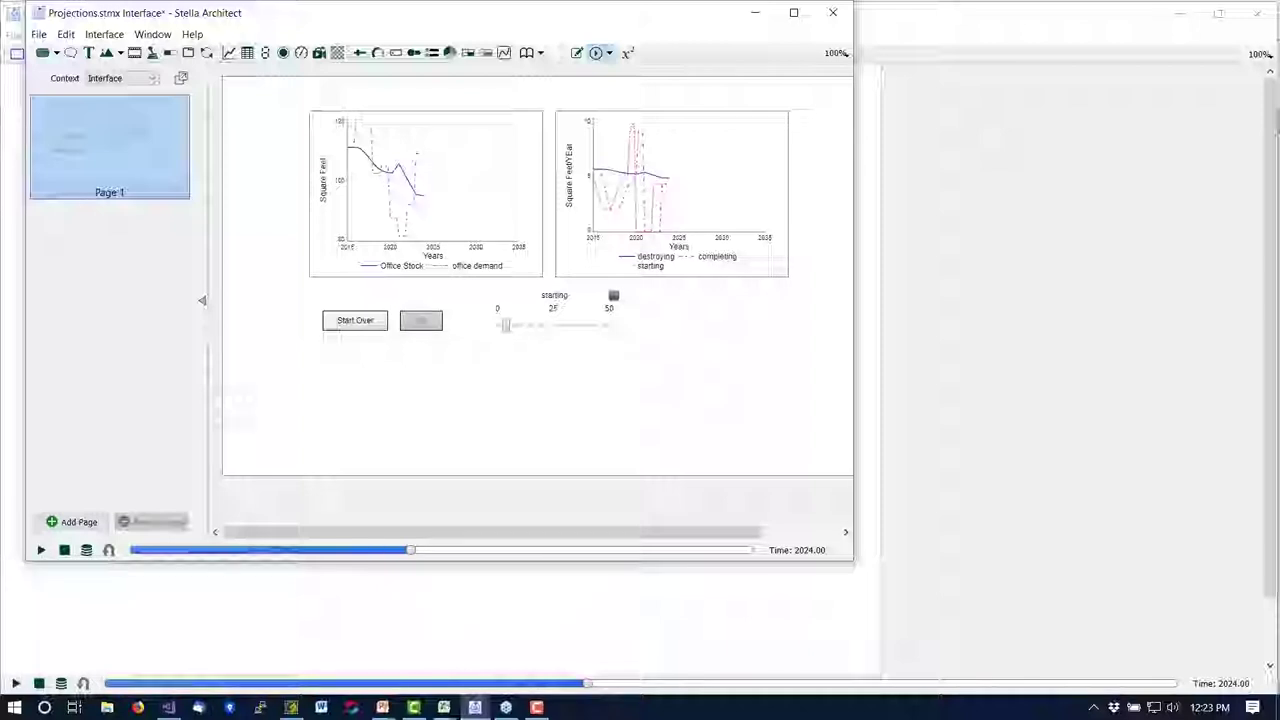
pyautogui.click(419, 324)
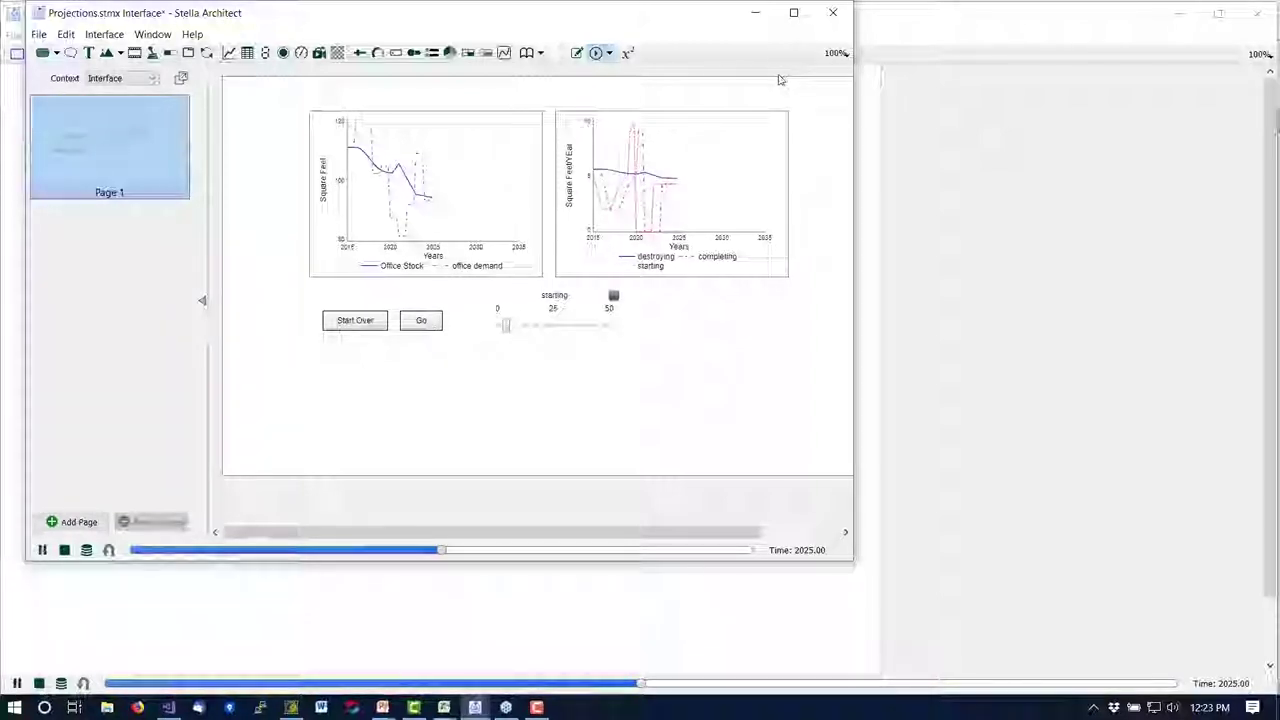
# Close the interface window despite the running model, and switch to the slide show's "Questions on Data?" slide.
pyautogui.click(835, 22)
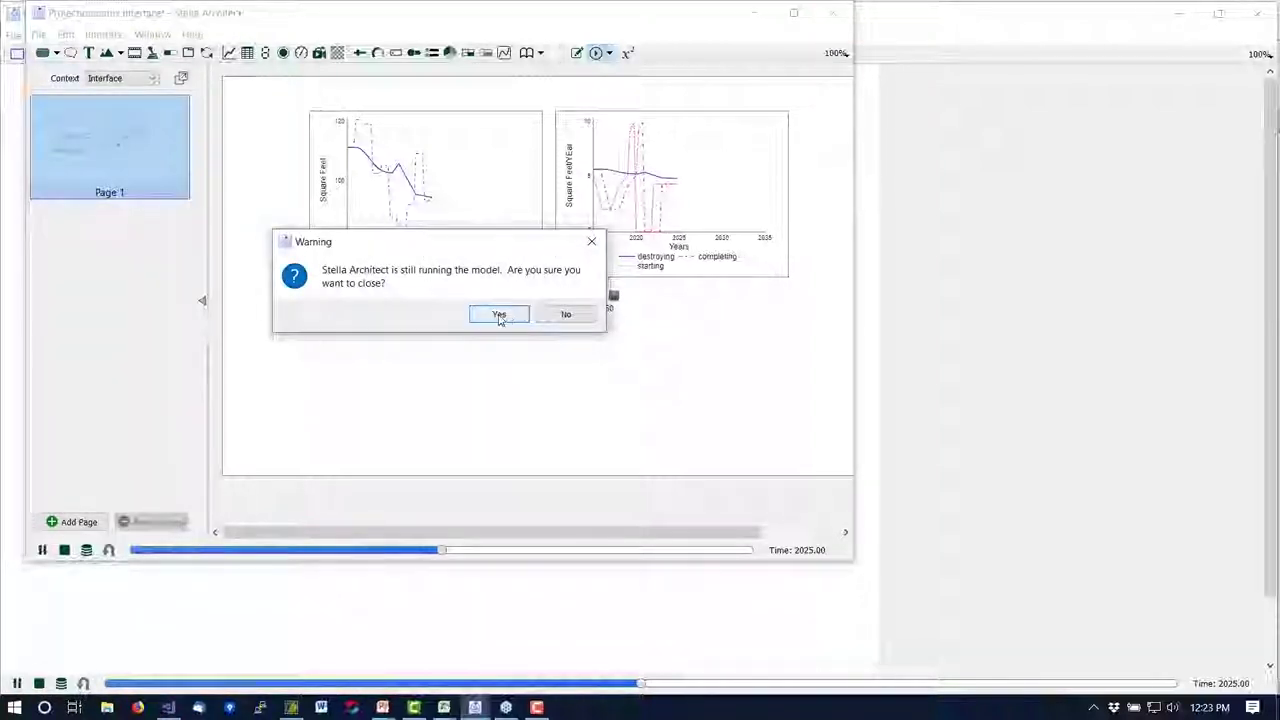
pyautogui.click(499, 315)
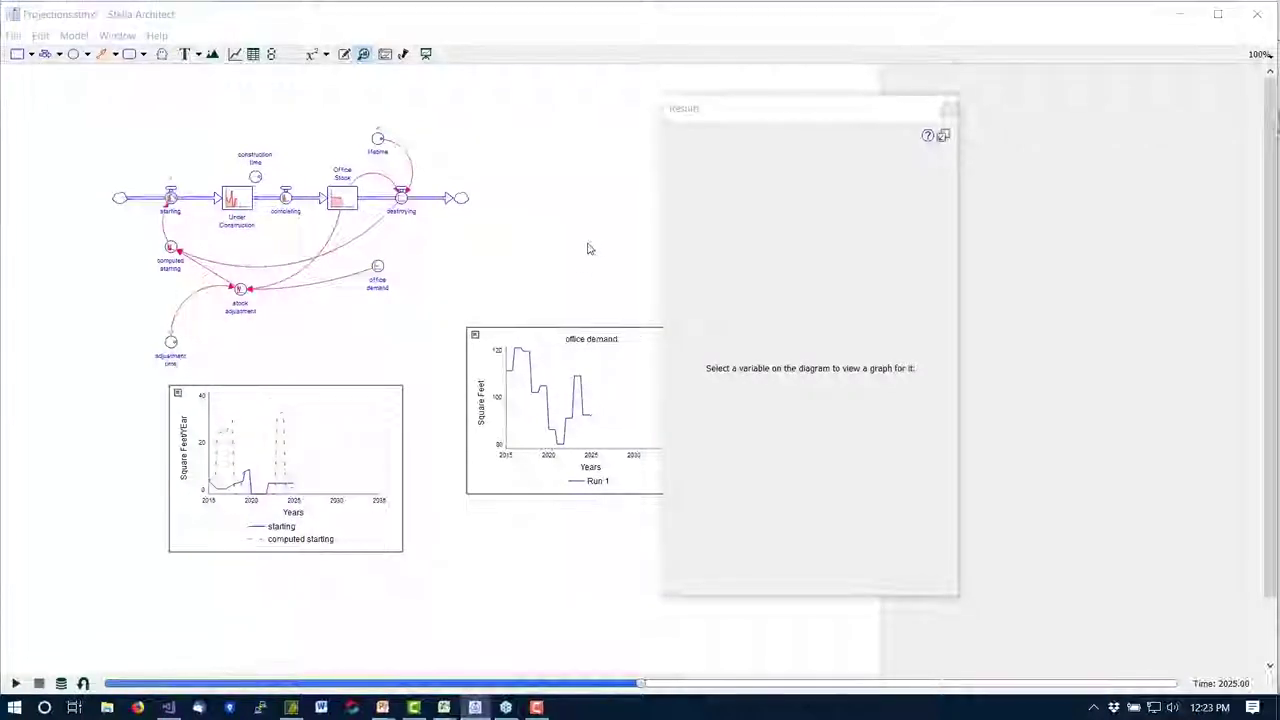
pyautogui.hotkey('alt', 'Tab')
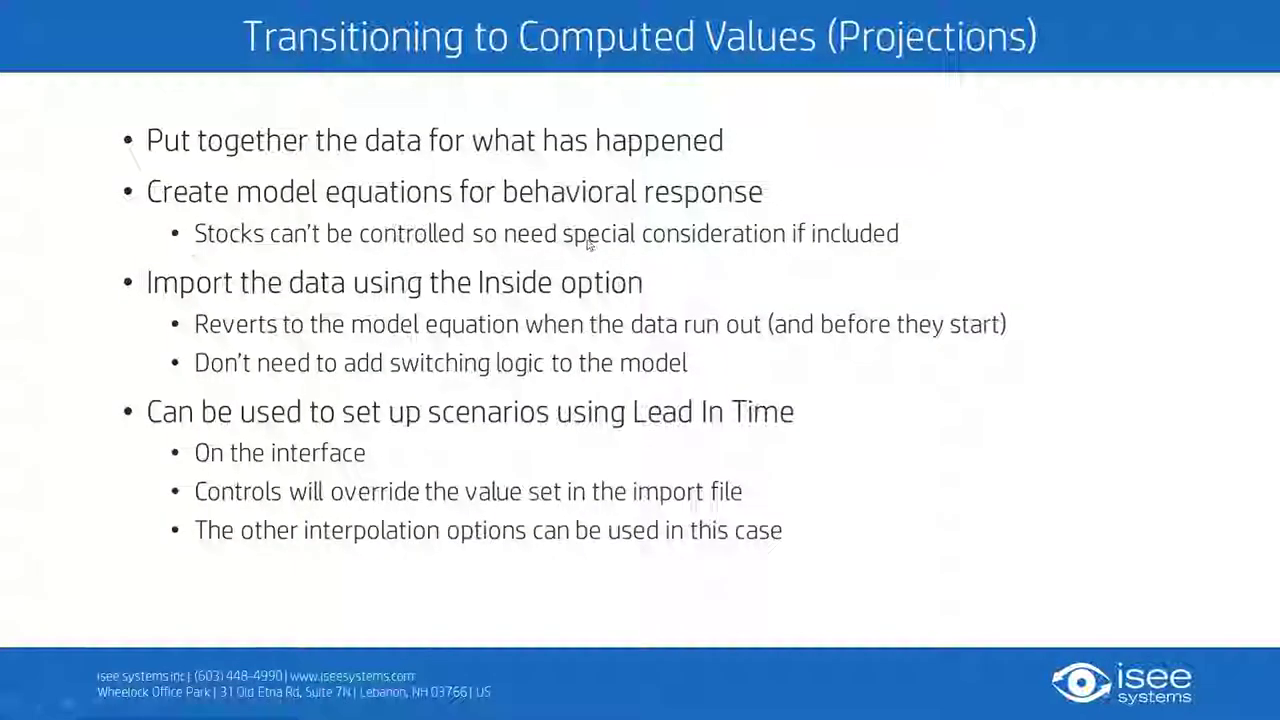
pyautogui.press('Right')
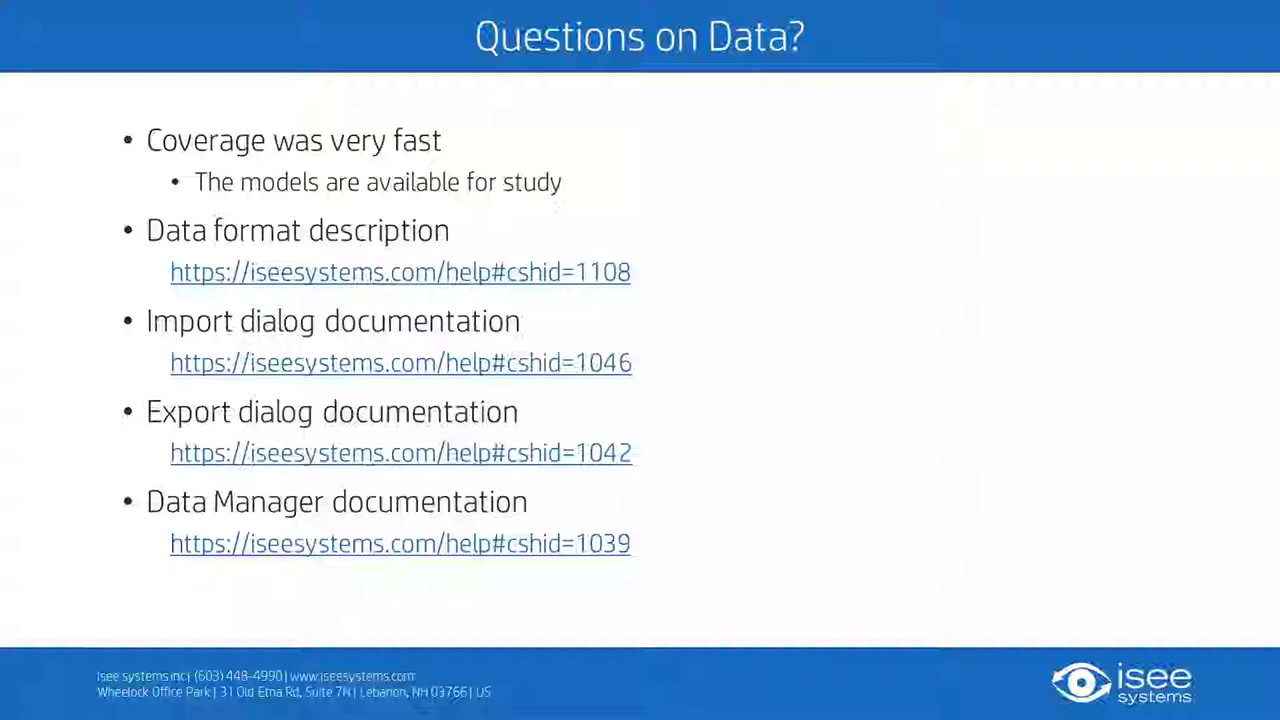
# Switch from the slide show to Stella Architect and open the recent model Import02.stmx.
pyautogui.hotkey('alt', 'Tab')
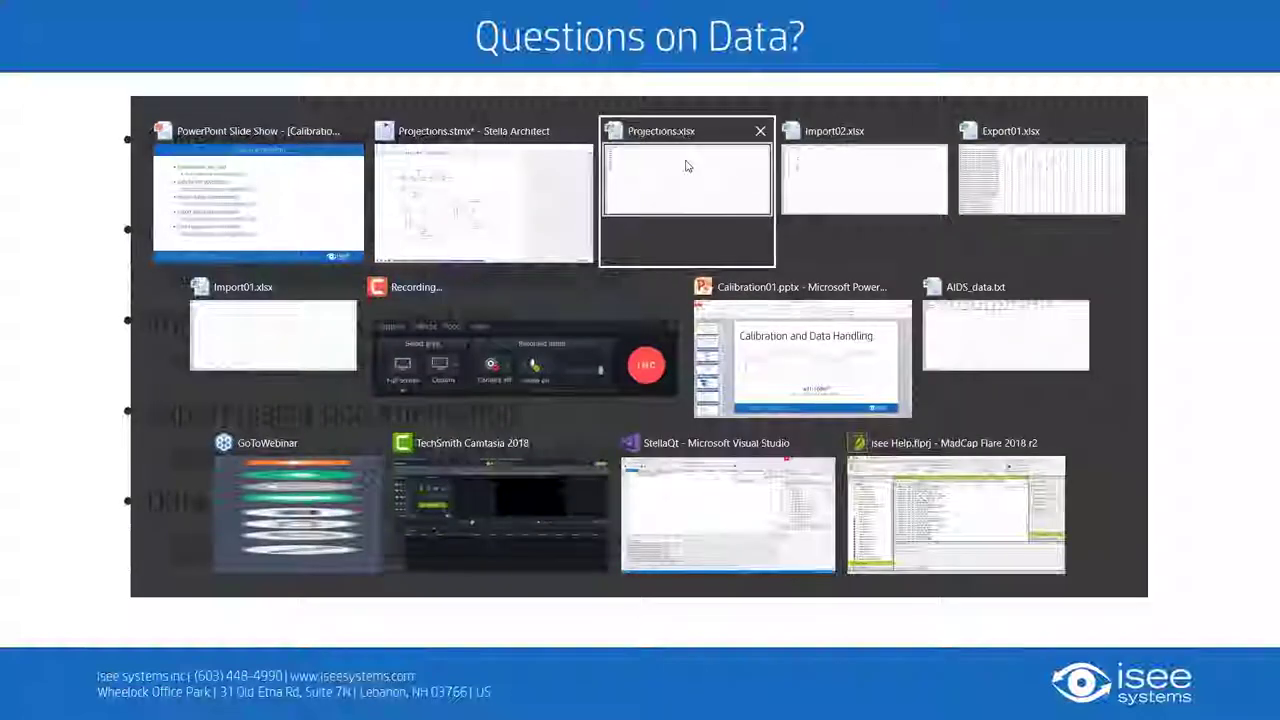
pyautogui.hotkey('alt', 'Tab')
pyautogui.hotkey('alt', 'Tab')
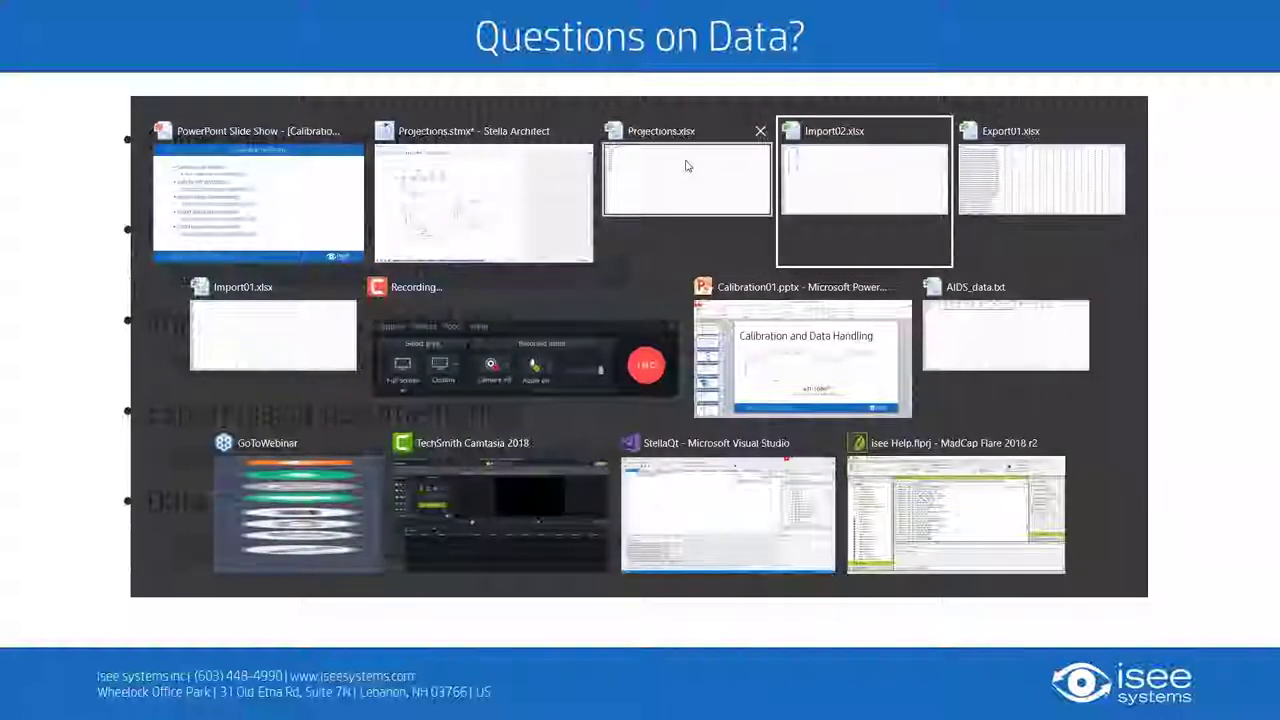
pyautogui.hotkey('shift', 'alt', 'Tab')
pyautogui.hotkey('shift', 'alt', 'Tab')
pyautogui.hotkey('shift', 'alt', 'Tab')
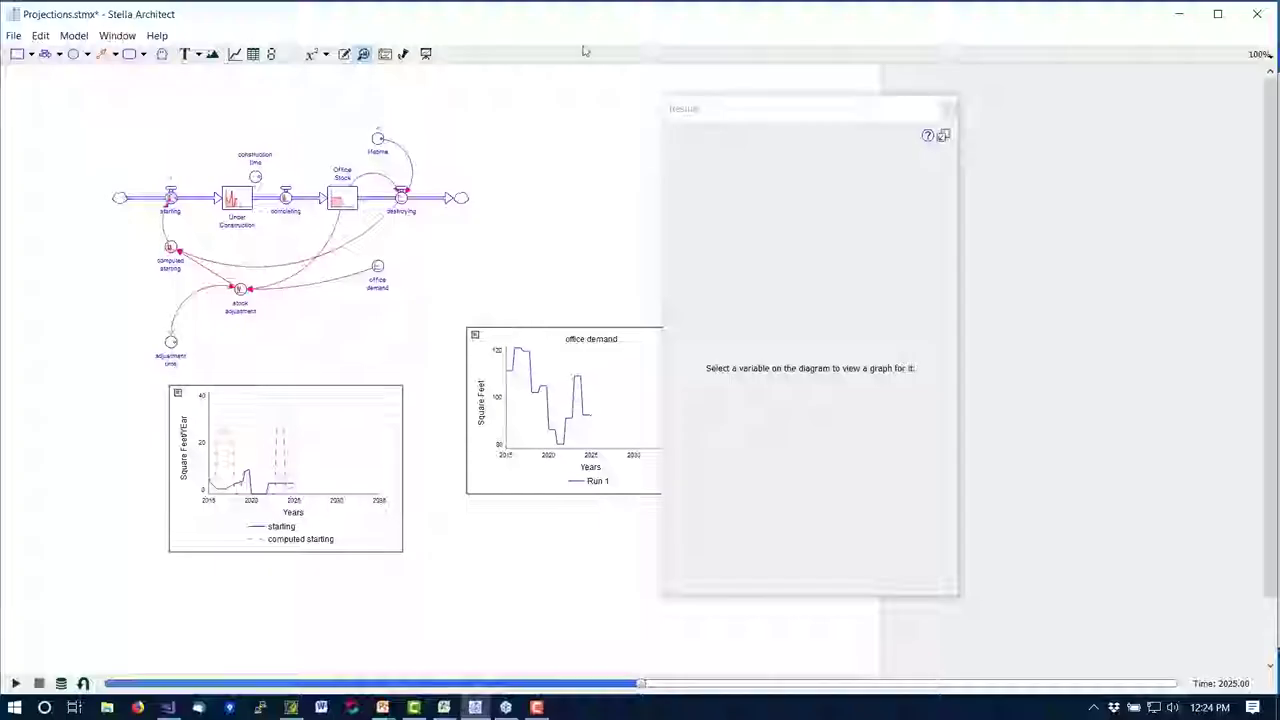
pyautogui.click(14, 35)
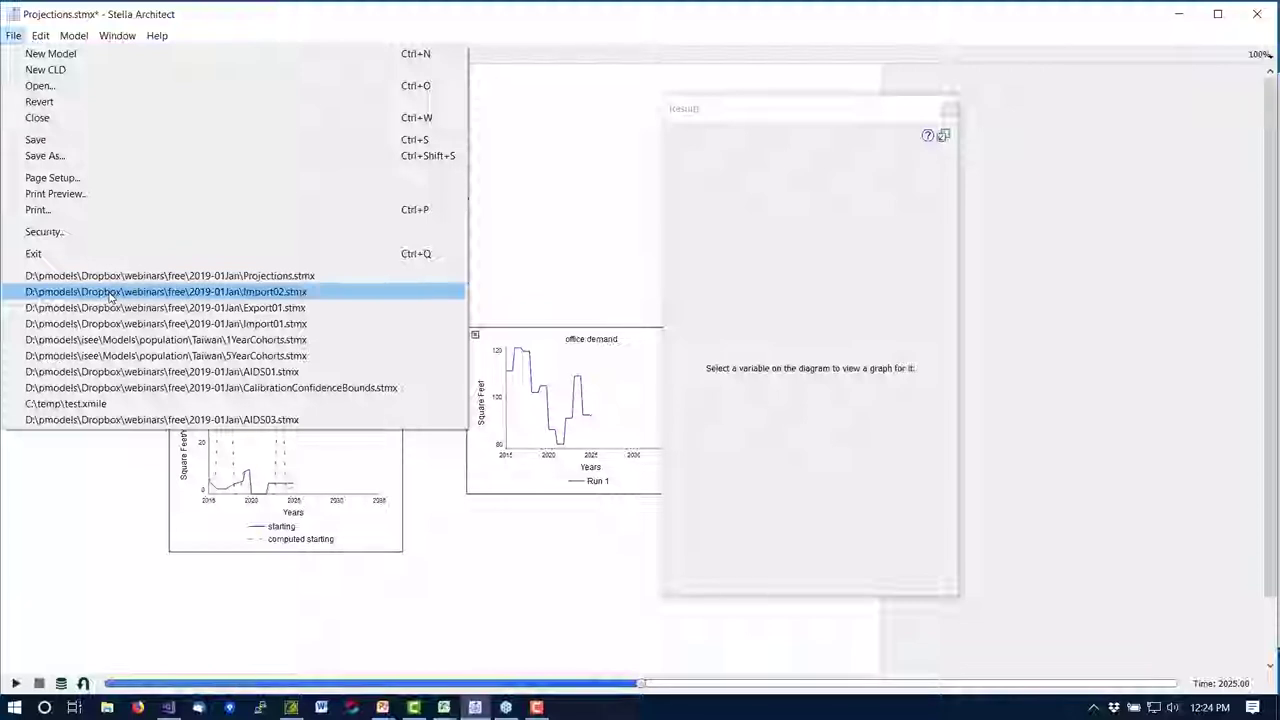
pyautogui.press('Escape')
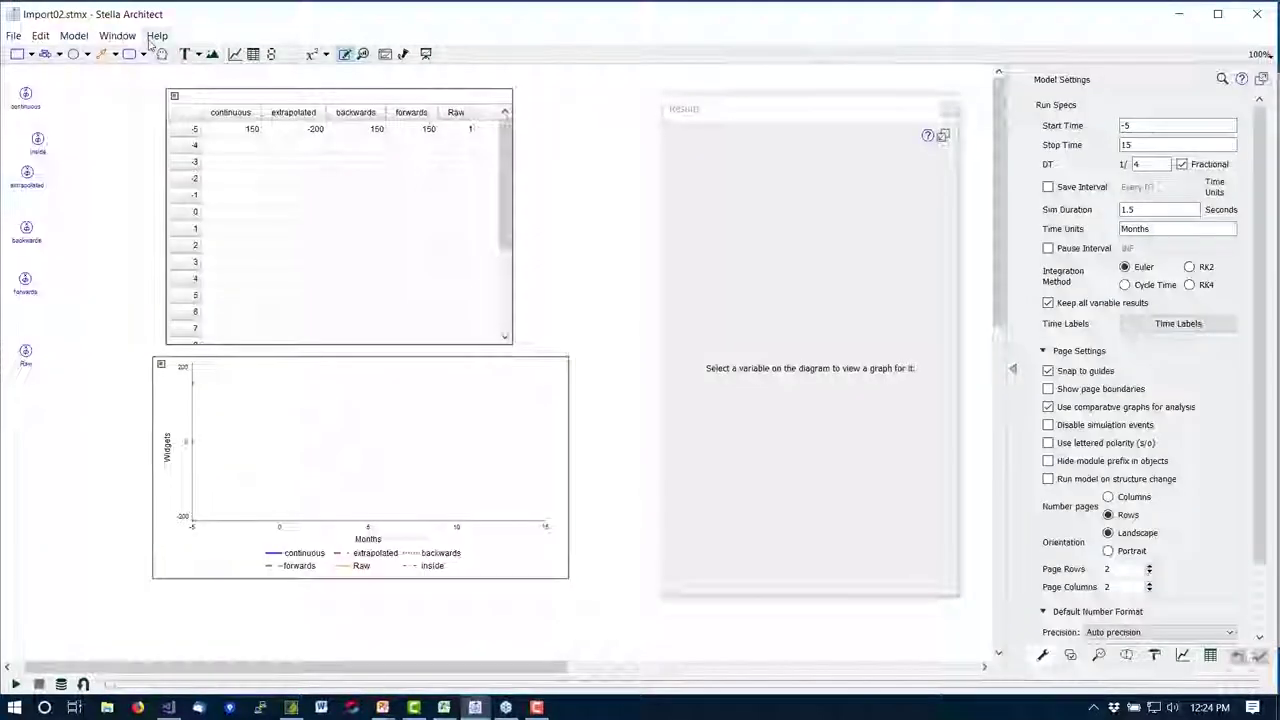
# Try the Discrete (backward) option for the Continuous worksheet link in Model Imports, and cancel the dialog.
pyautogui.click(74, 35)
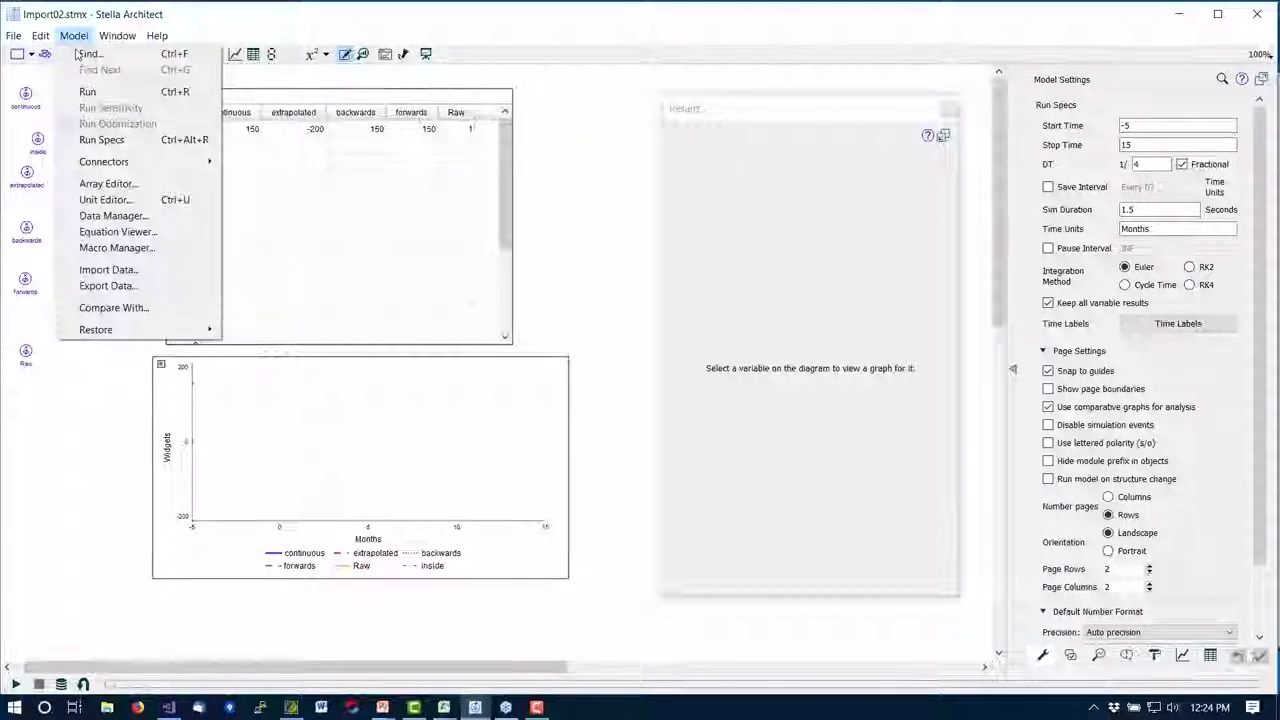
pyautogui.click(110, 269)
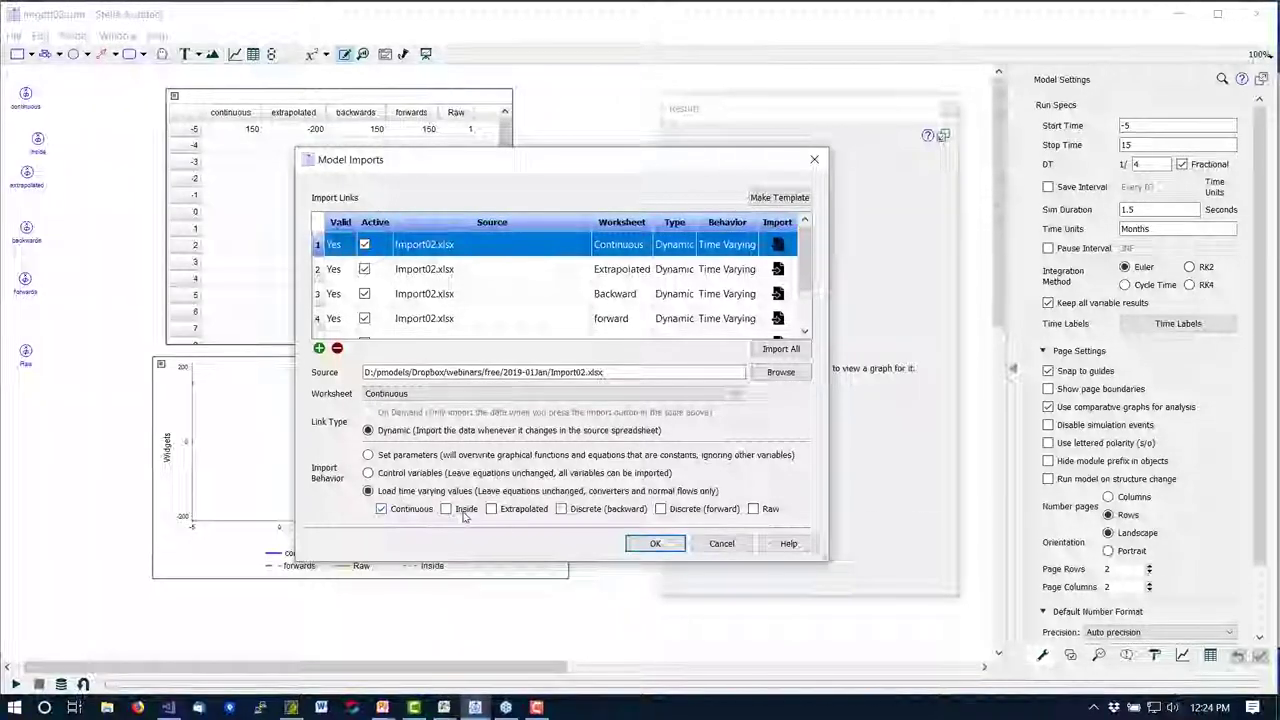
pyautogui.click(561, 509)
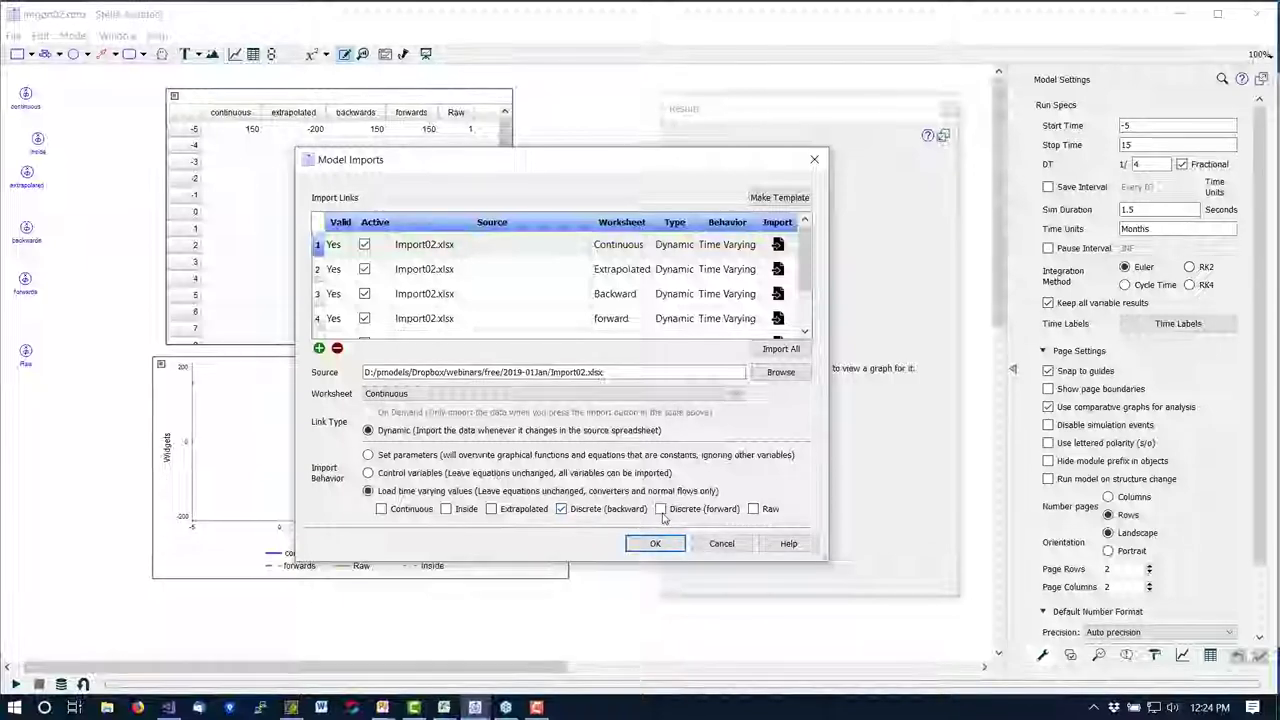
pyautogui.click(716, 546)
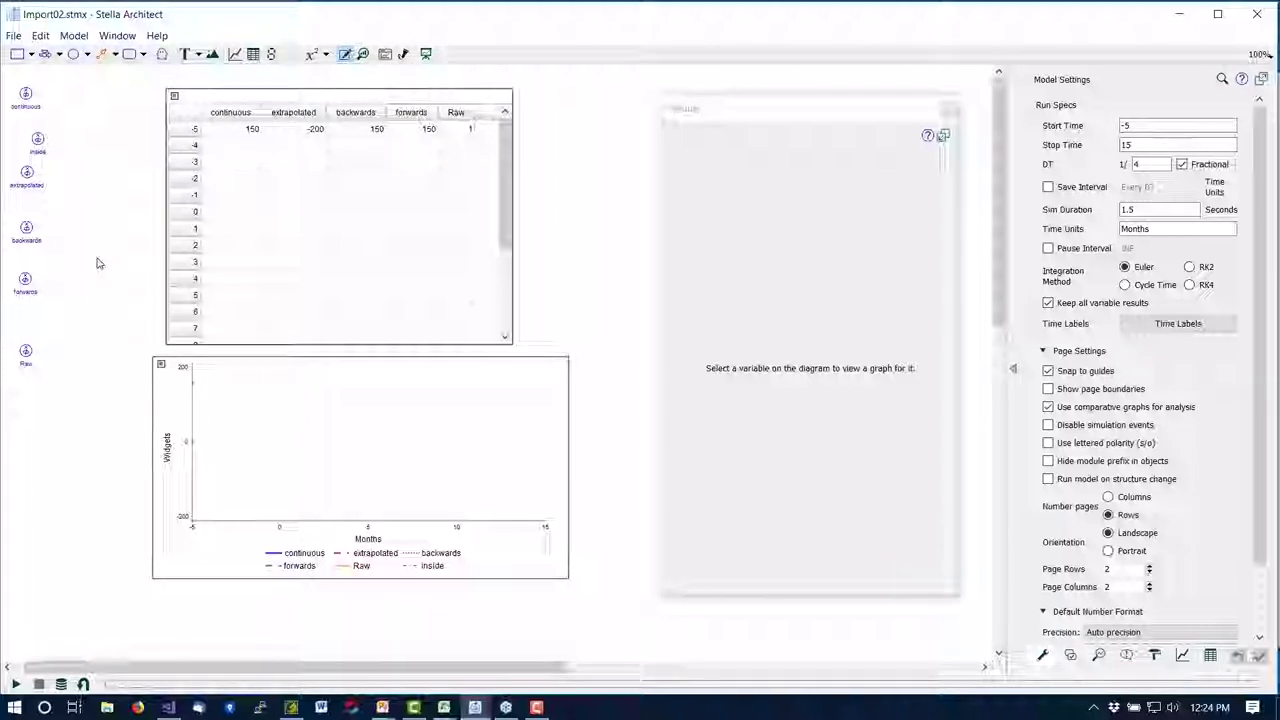
# Reopen Model Imports to examine the import behavior options of the Continuous worksheet link, checking against the "Questions on Data?" slide.
pyautogui.click(74, 36)
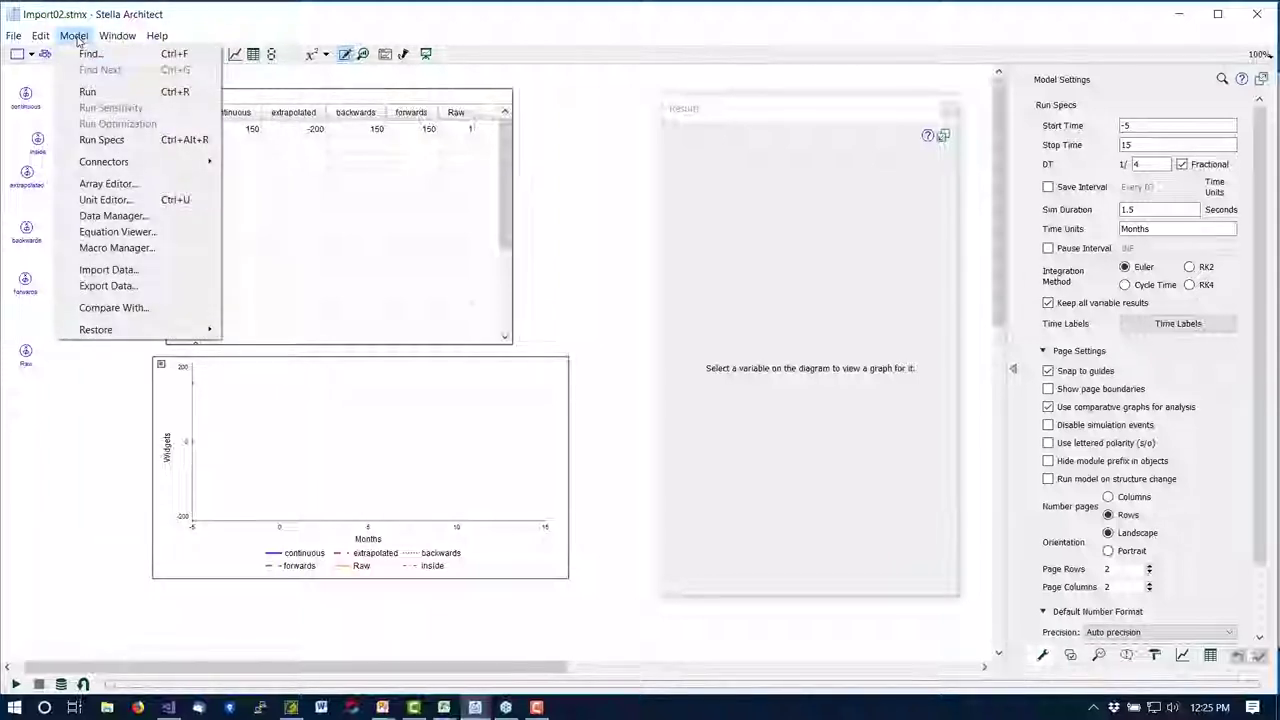
pyautogui.moveTo(112, 36)
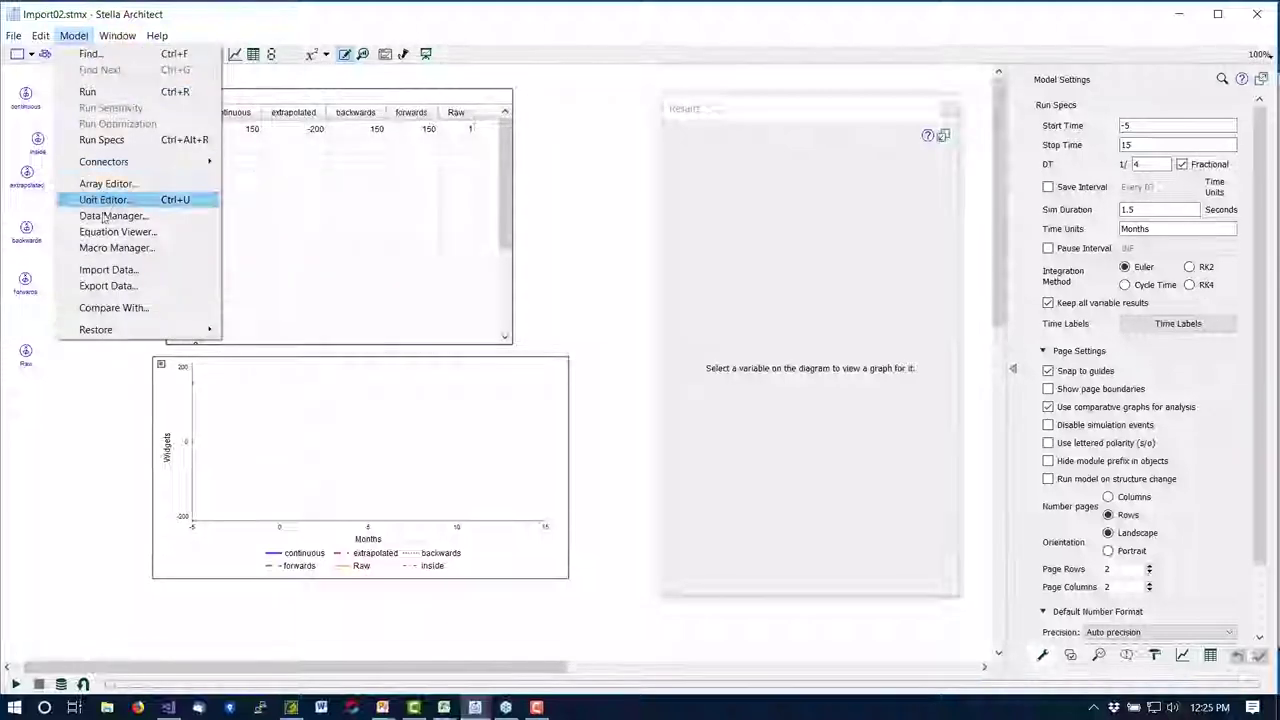
pyautogui.click(108, 270)
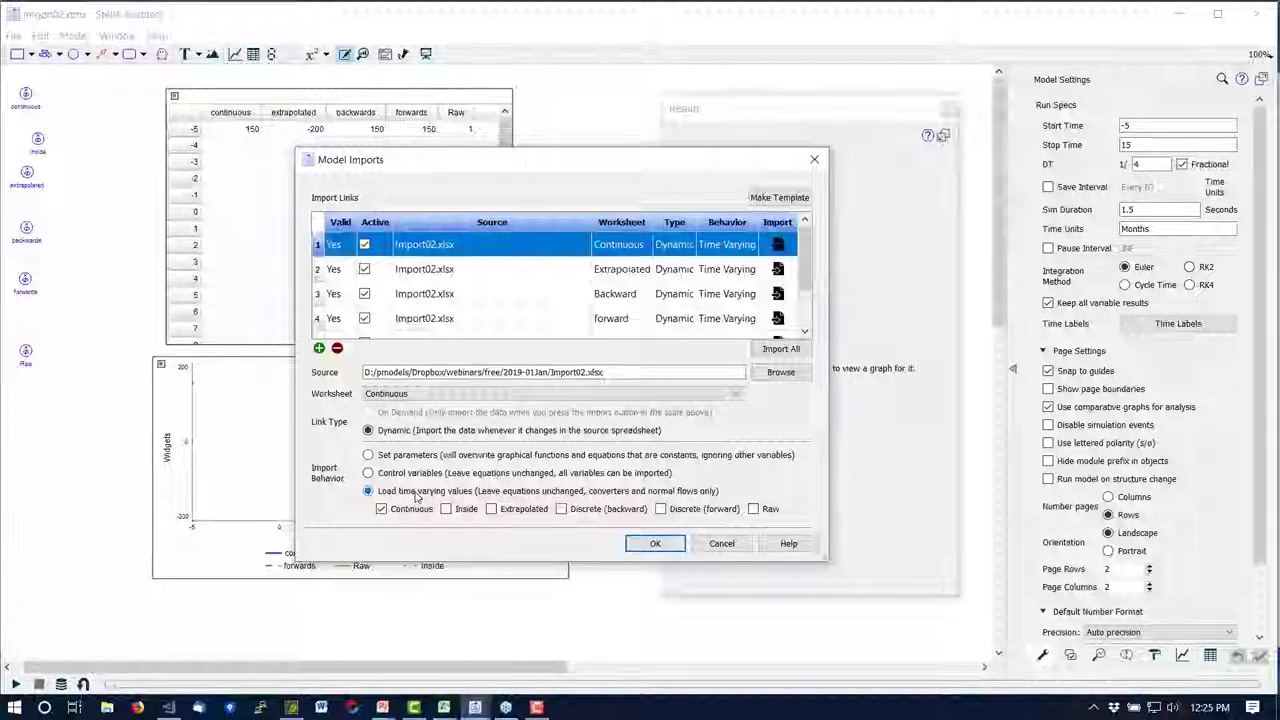
pyautogui.hotkey('alt', 'Tab')
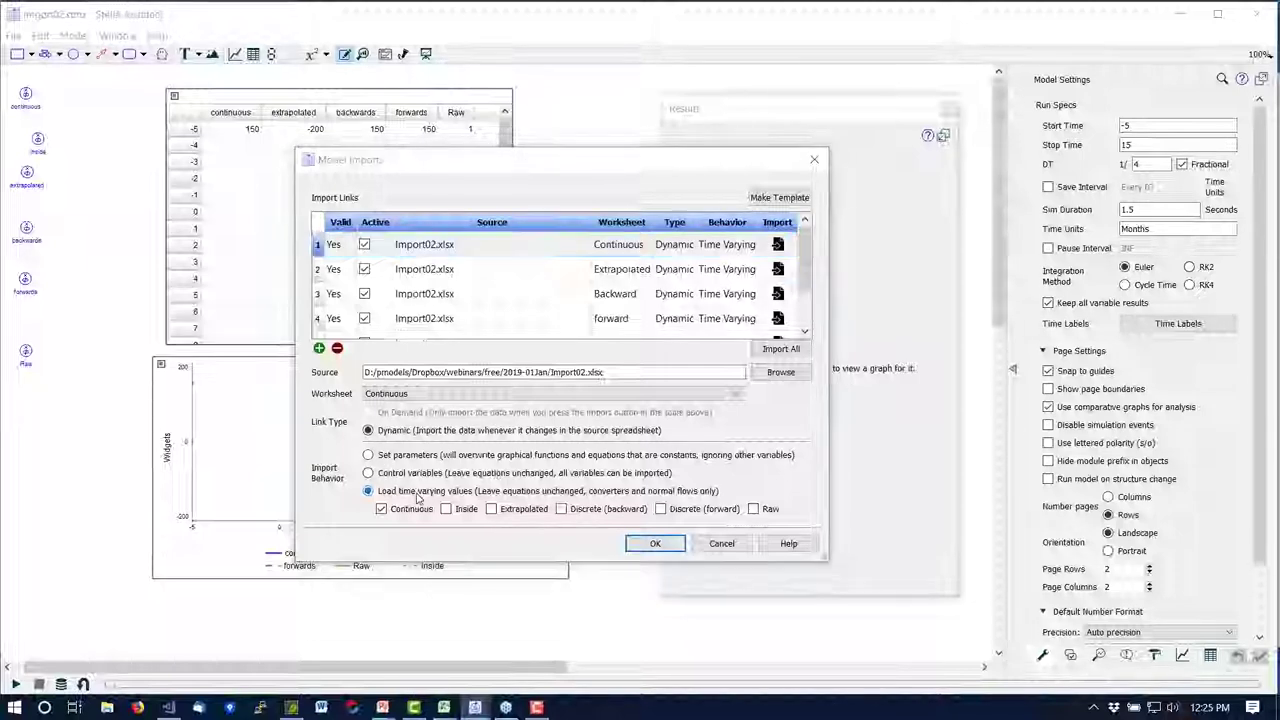
pyautogui.hotkey('alt', 'Tab')
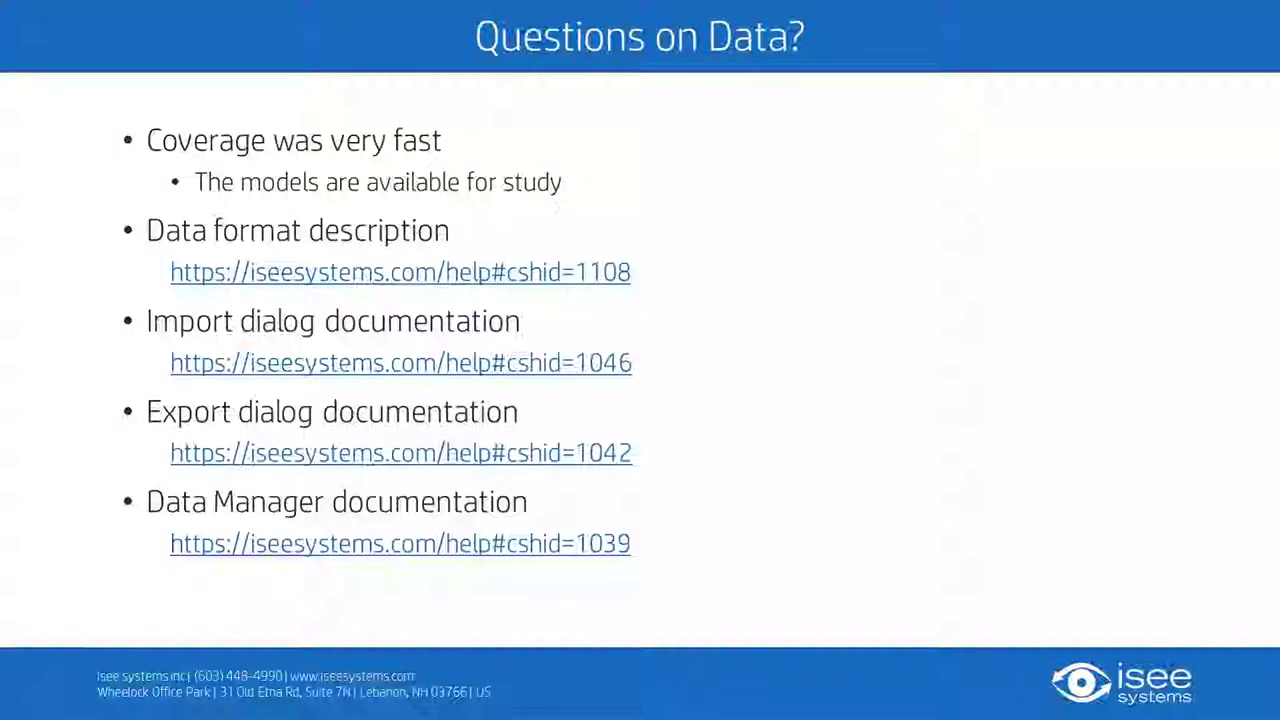
pyautogui.hotkey('alt', 'Tab')
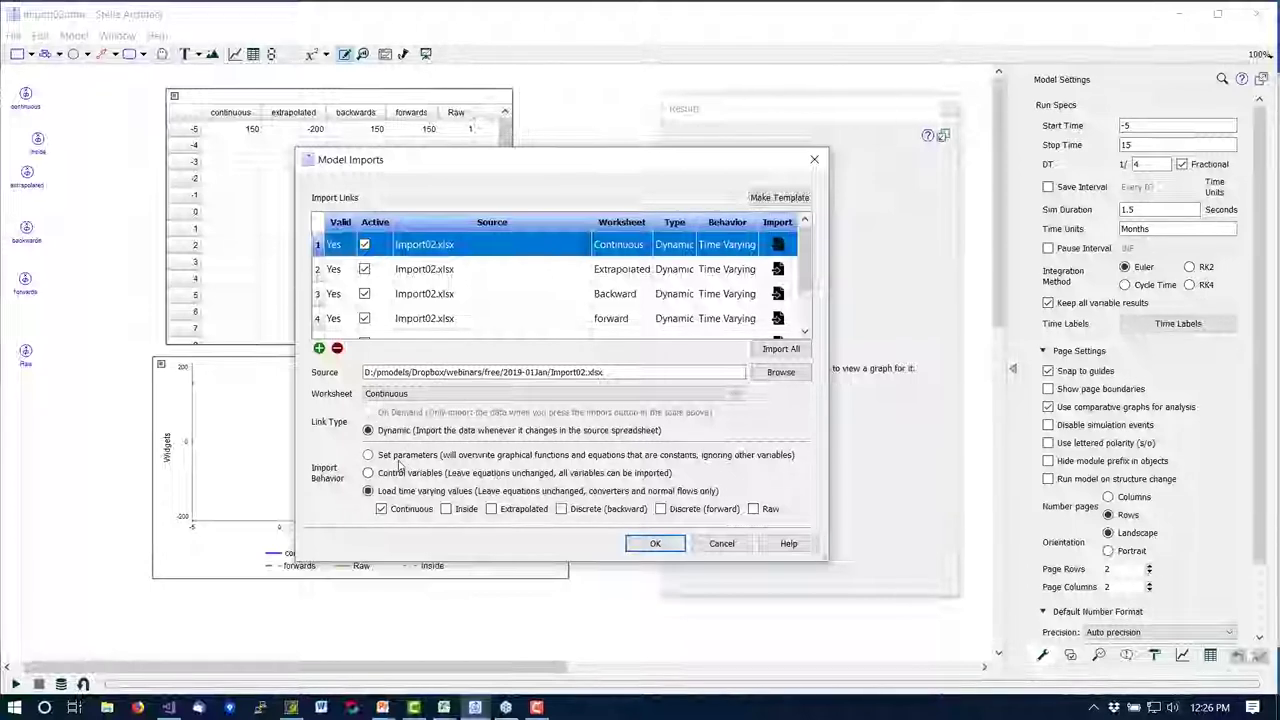
# Switch to the slide show and view the "Calibration - Conceptual Frame" and "Example – AIDS Infections and Deaths" slides.
pyautogui.hotkey('alt', 'Tab')
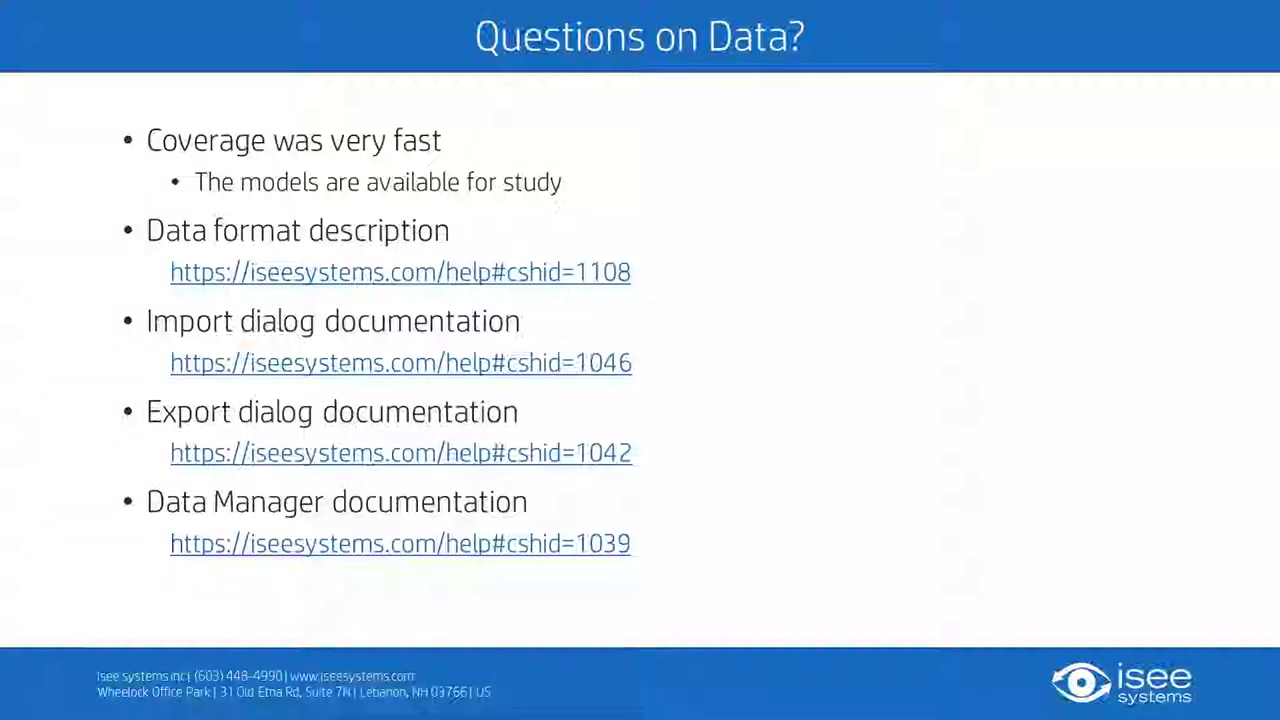
pyautogui.press('Right')
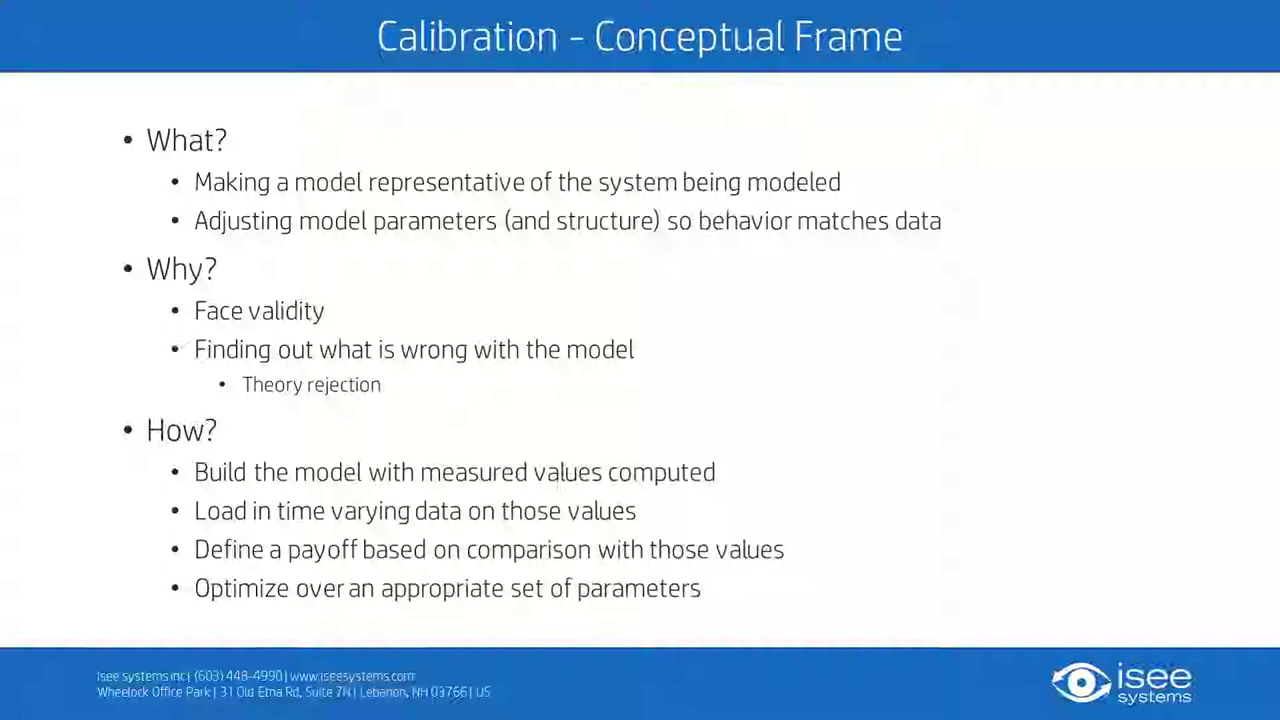
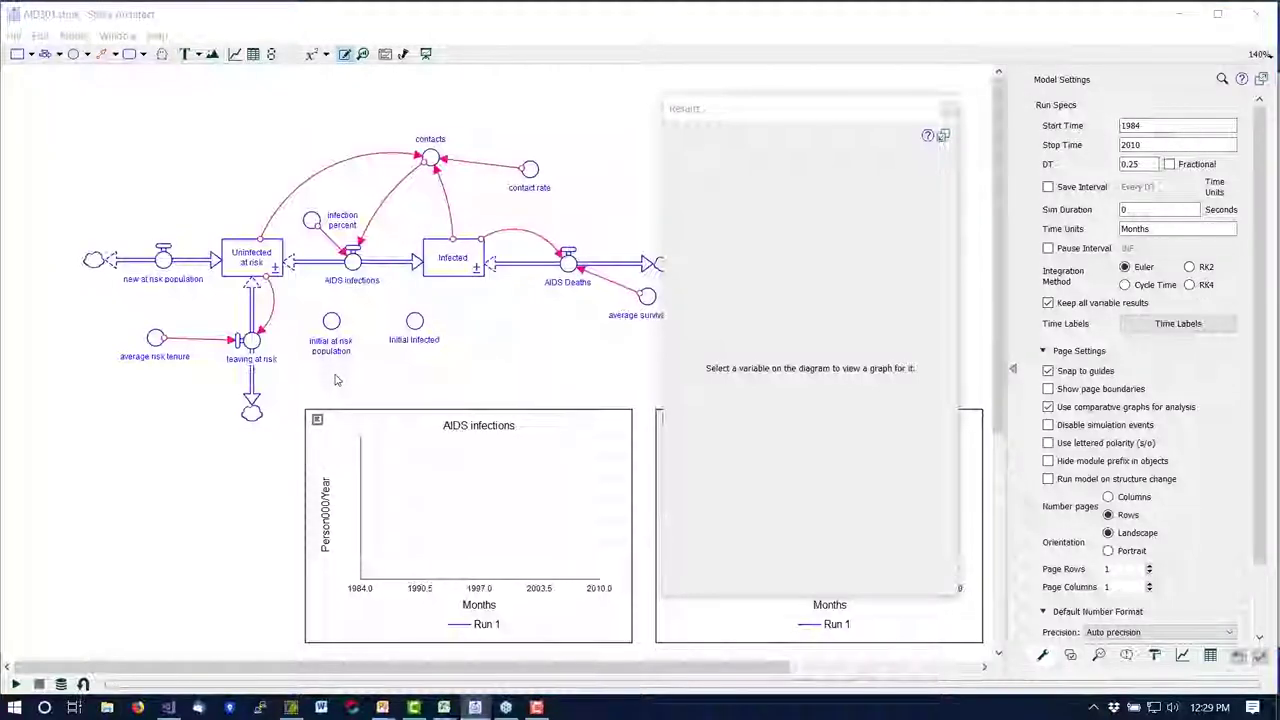
pyautogui.hotkey('alt', 'Tab')
pyautogui.hotkey('alt', 'Tab')
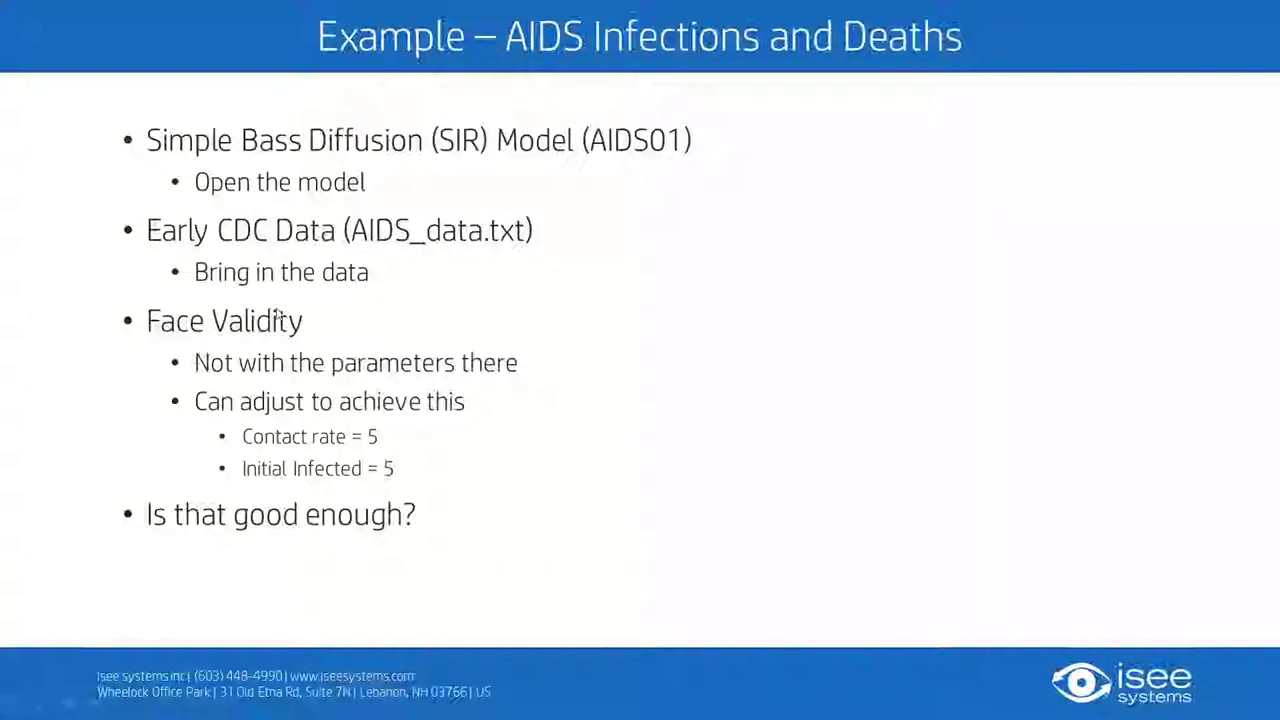
# Switch to AIDS_data.txt in Excel and examine the AIDS Infections and AIDS Deaths rows for 1985 to 2001.
pyautogui.hotkey('alt', 'Tab')
pyautogui.moveTo(449, 708)
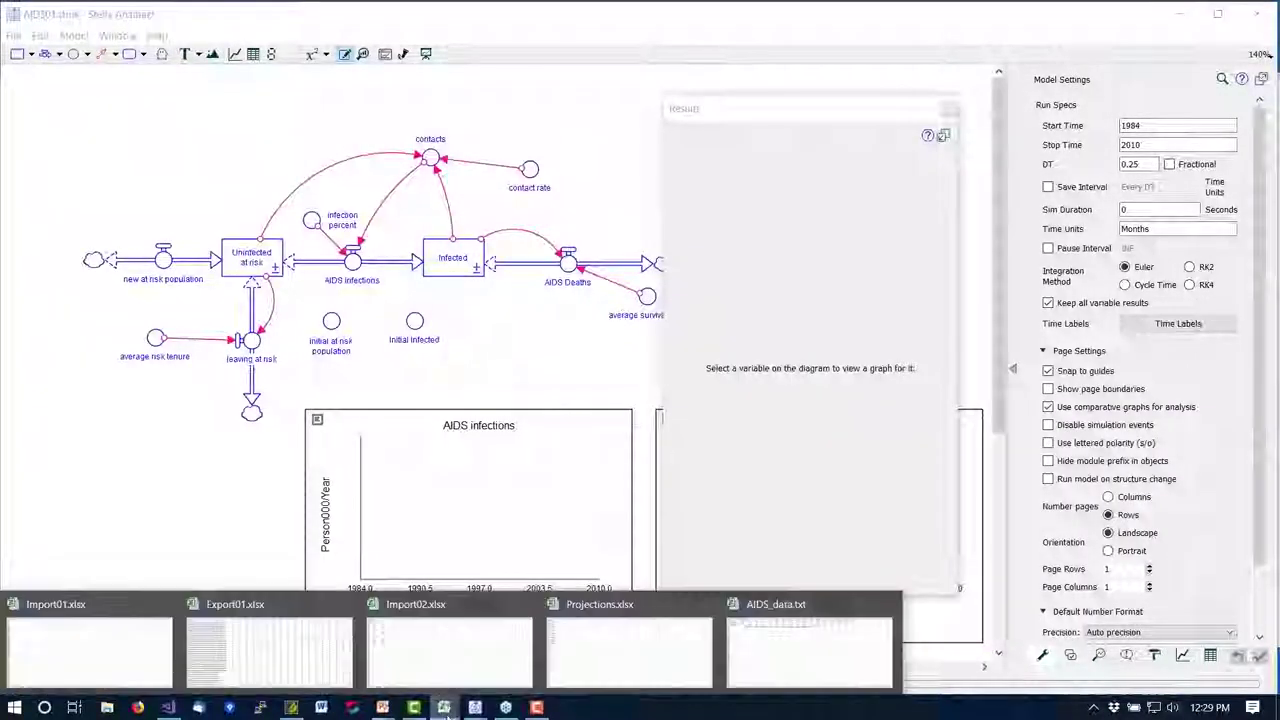
pyautogui.moveTo(321, 697)
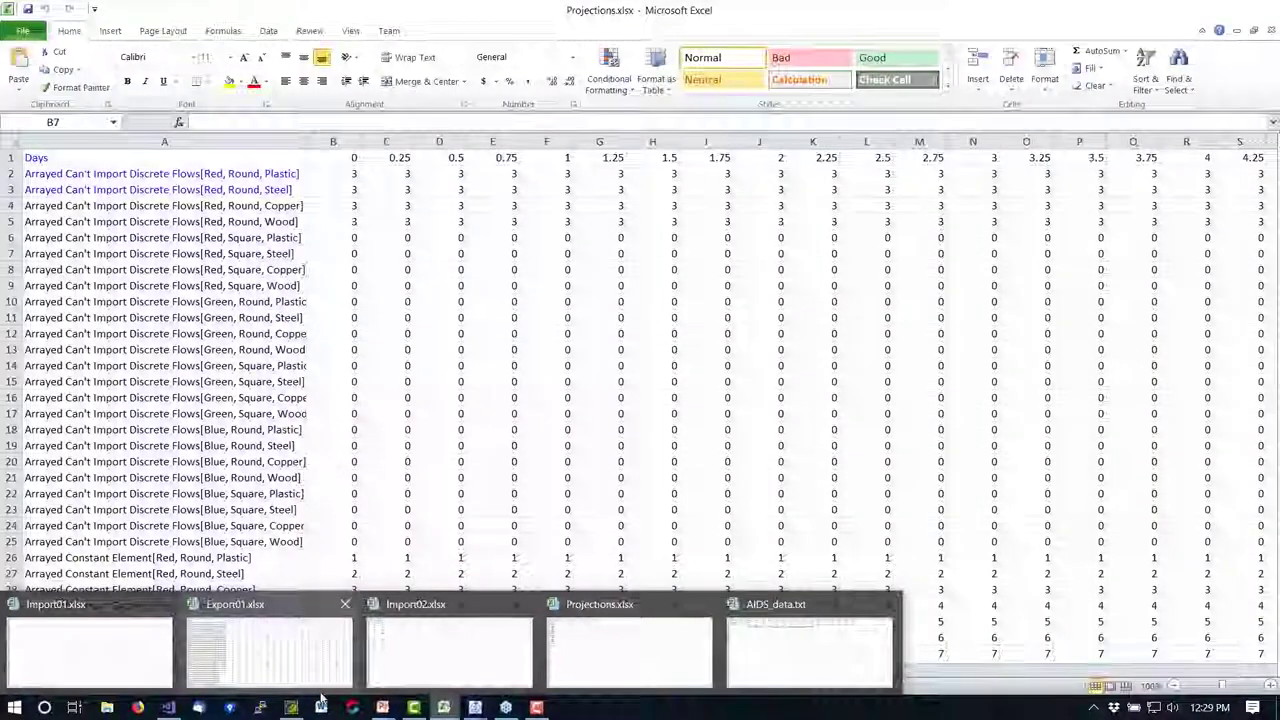
pyautogui.click(808, 650)
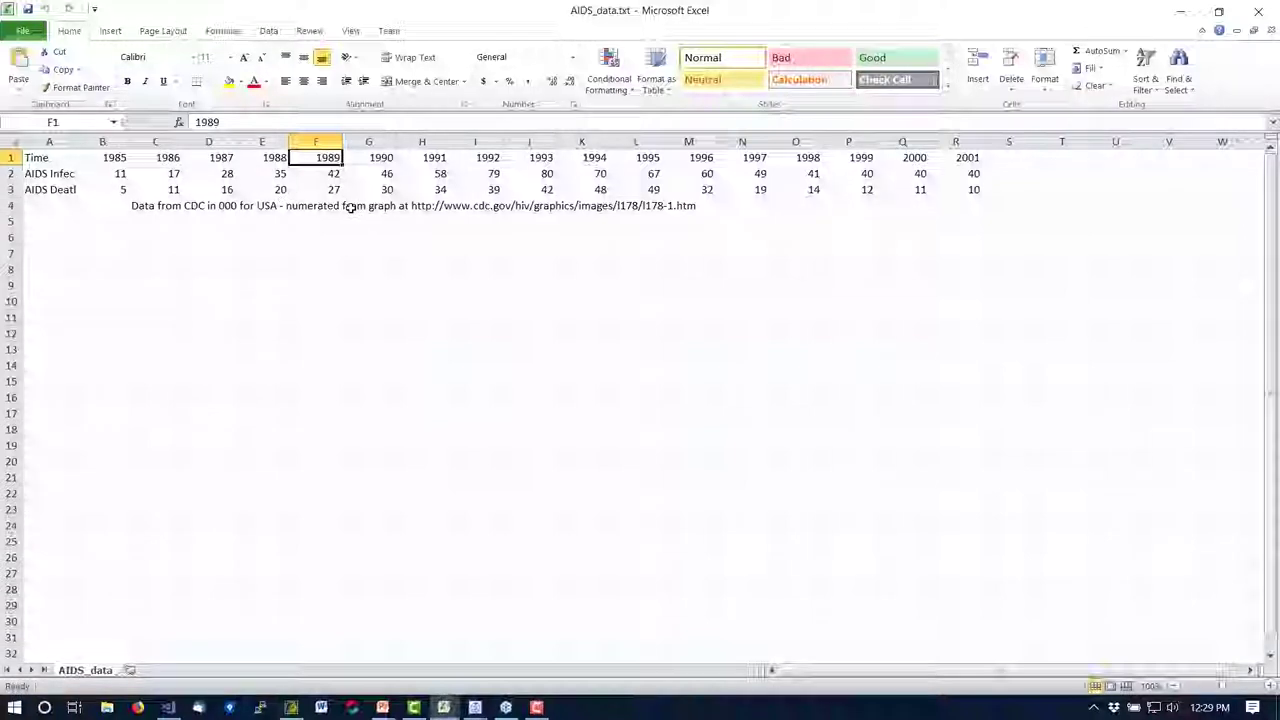
pyautogui.click(108, 160)
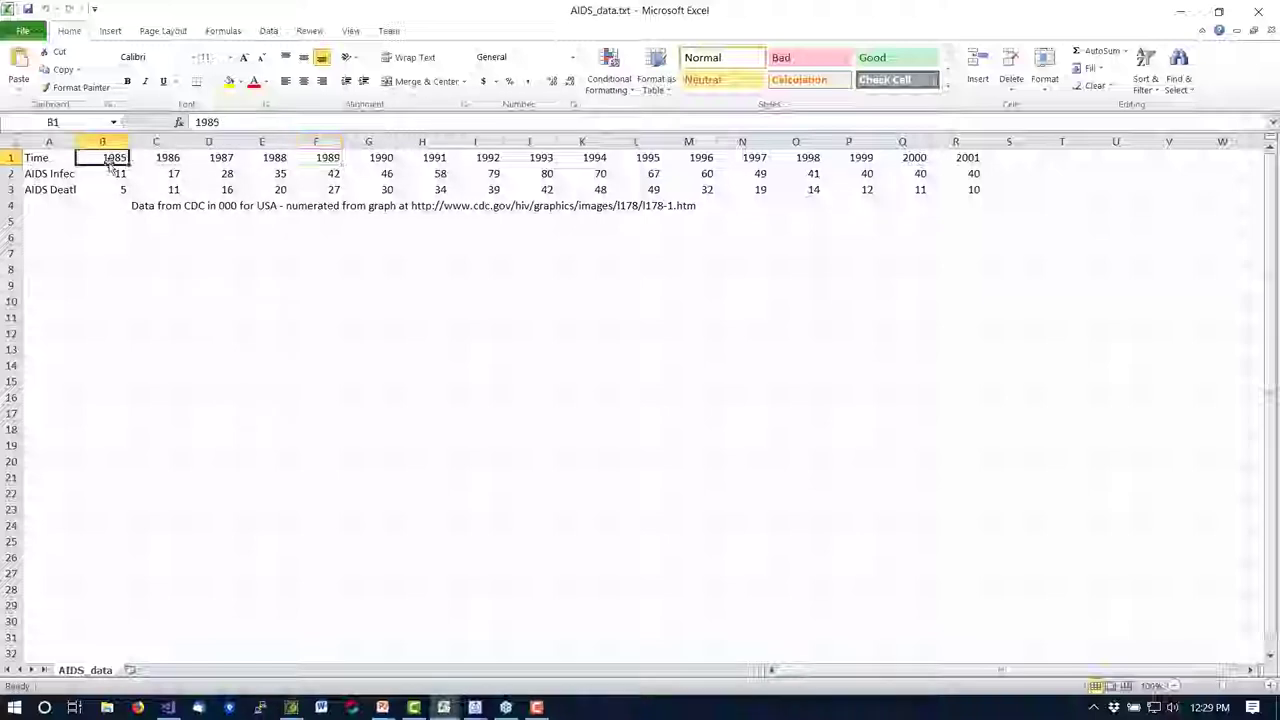
pyautogui.click(962, 174)
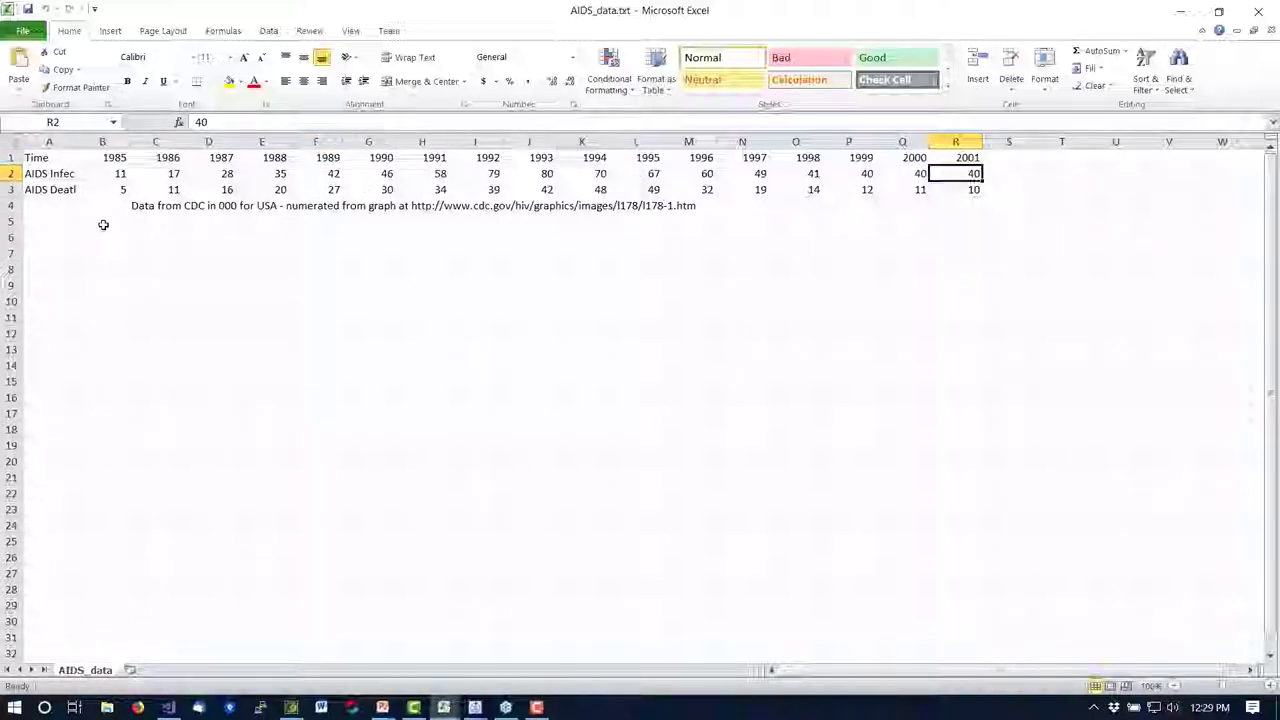
pyautogui.click(53, 174)
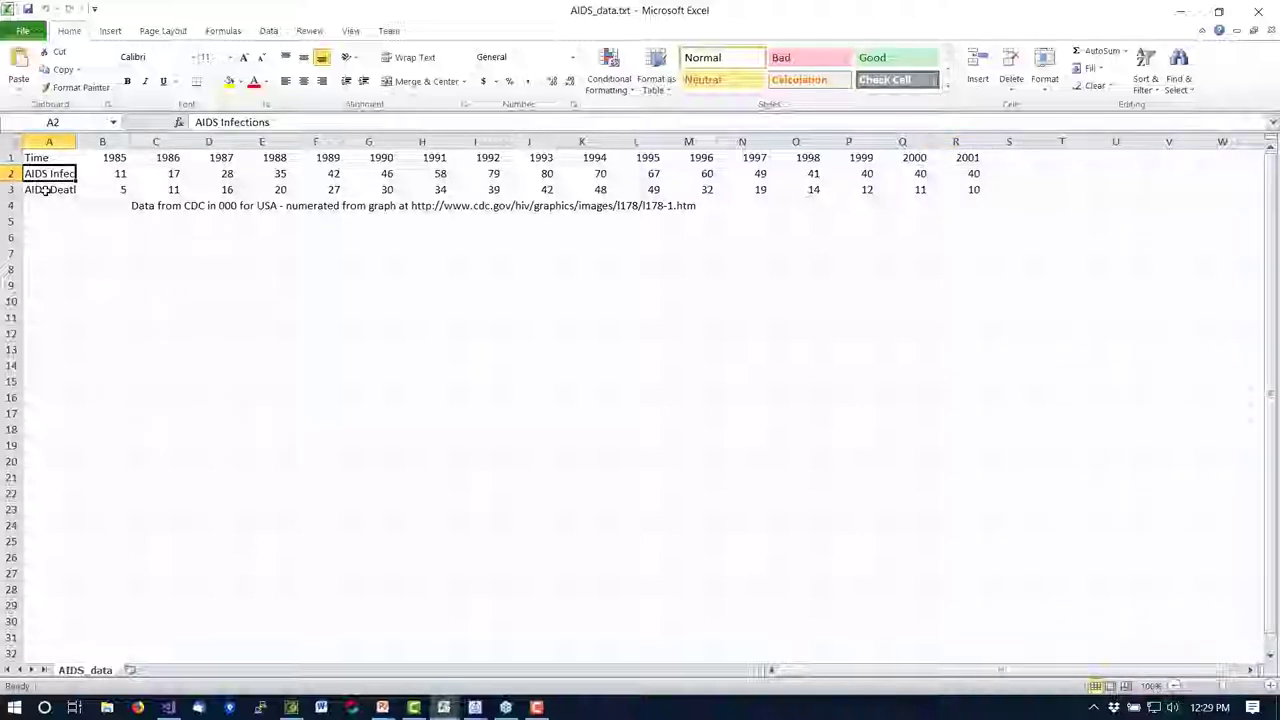
pyautogui.click(45, 190)
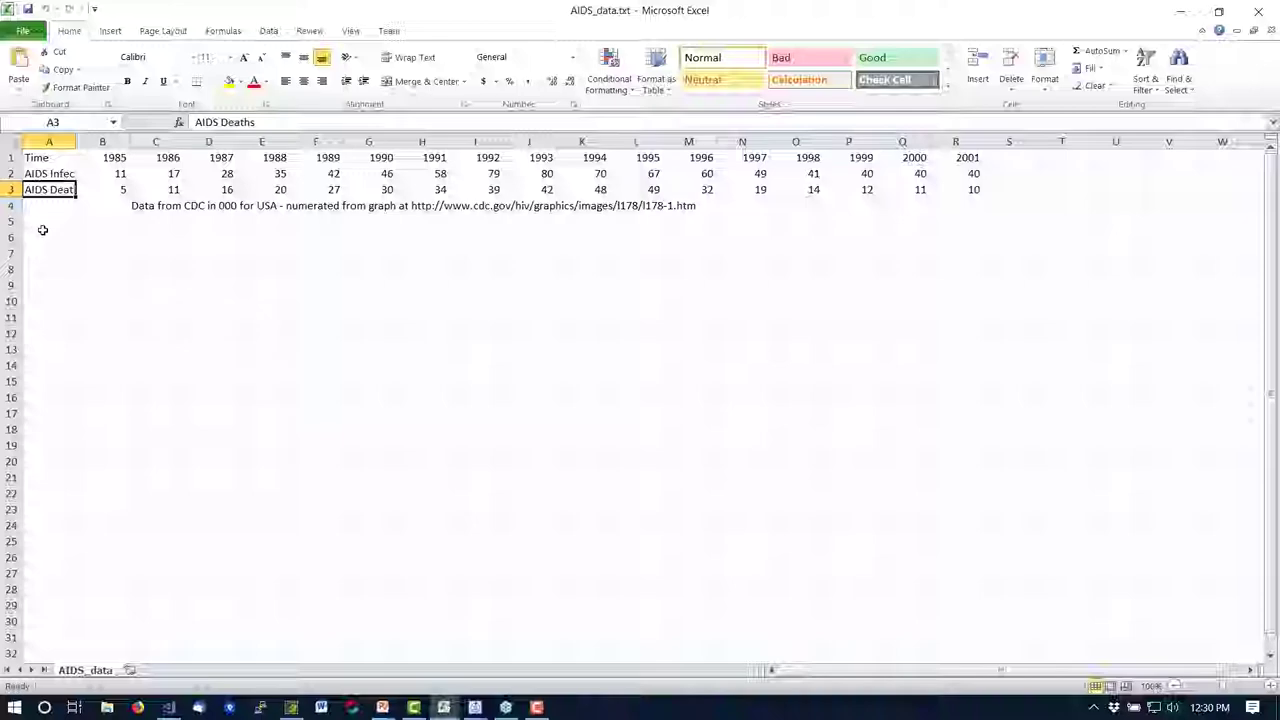
# Review the AIDS Infections and Deaths example slide and return to the AIDS01 model in Stella Architect.
pyautogui.hotkey('alt', 'Tab')
pyautogui.hotkey('alt', 'Tab')
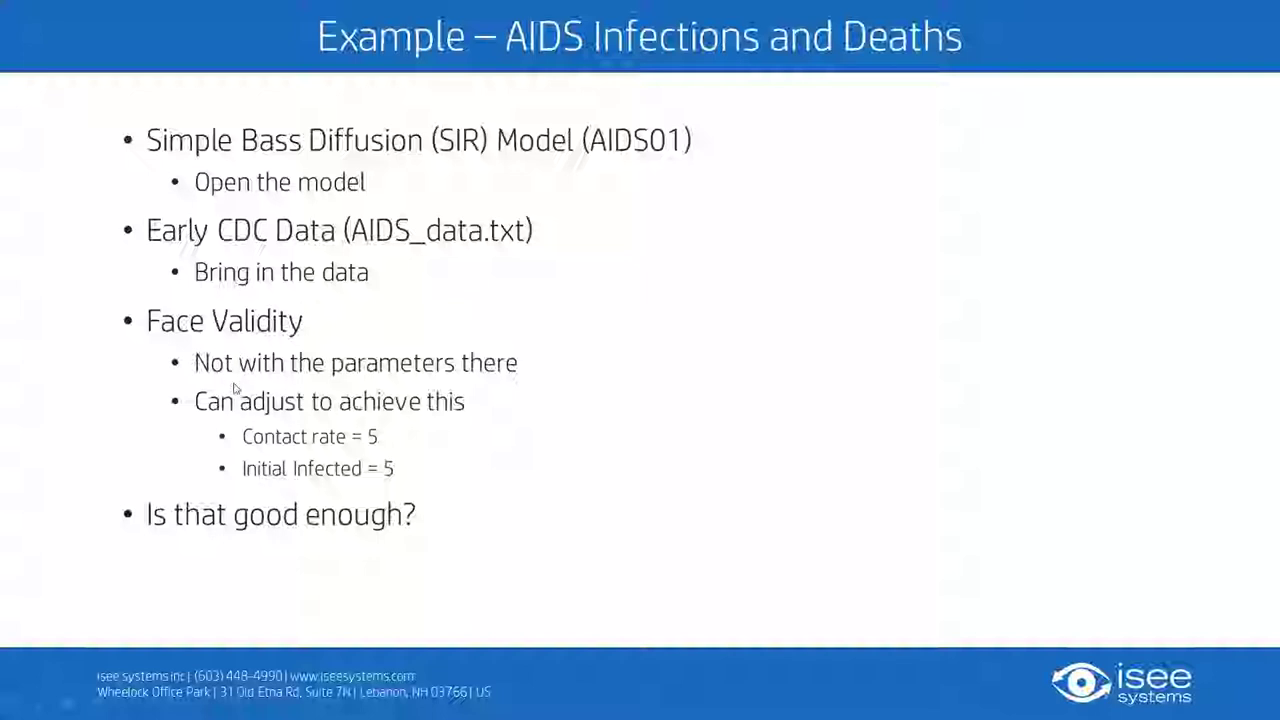
pyautogui.hotkey('alt', 'Tab')
pyautogui.hotkey('alt', 'Tab')
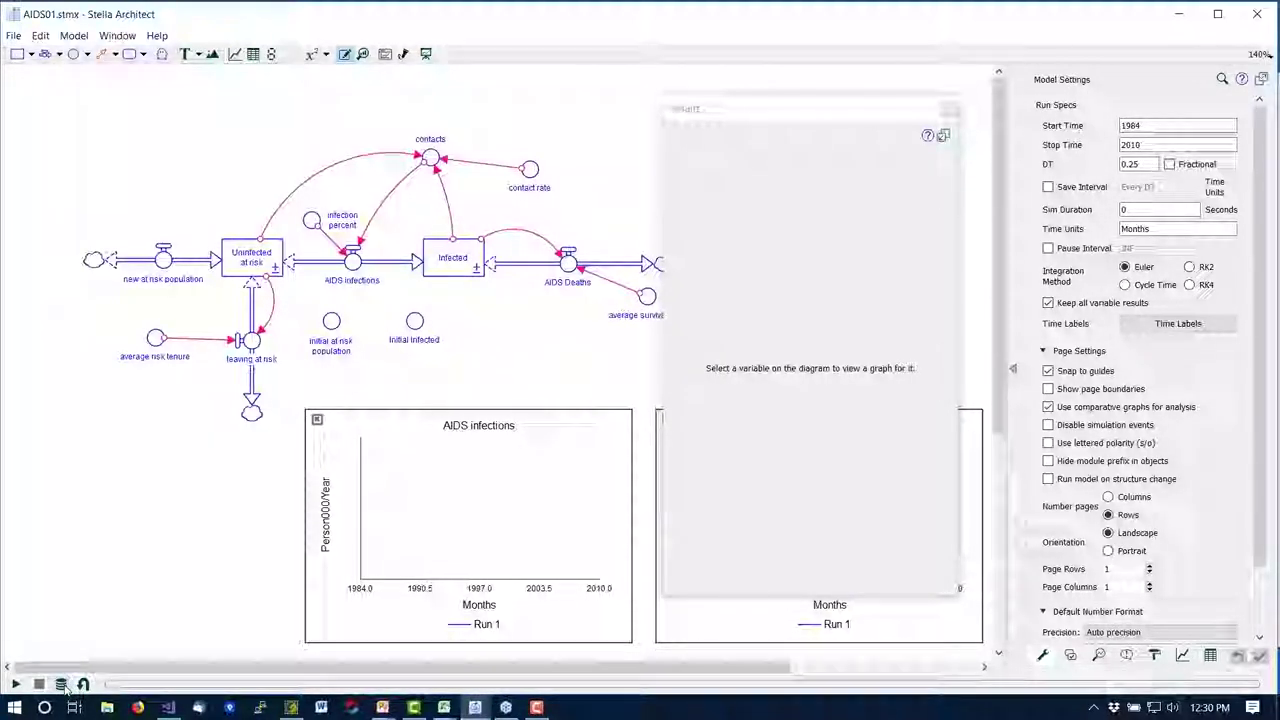
# Load AIDS_data.txt as an external data run, then close the Data Manager and the floating results window.
pyautogui.click(61, 684)
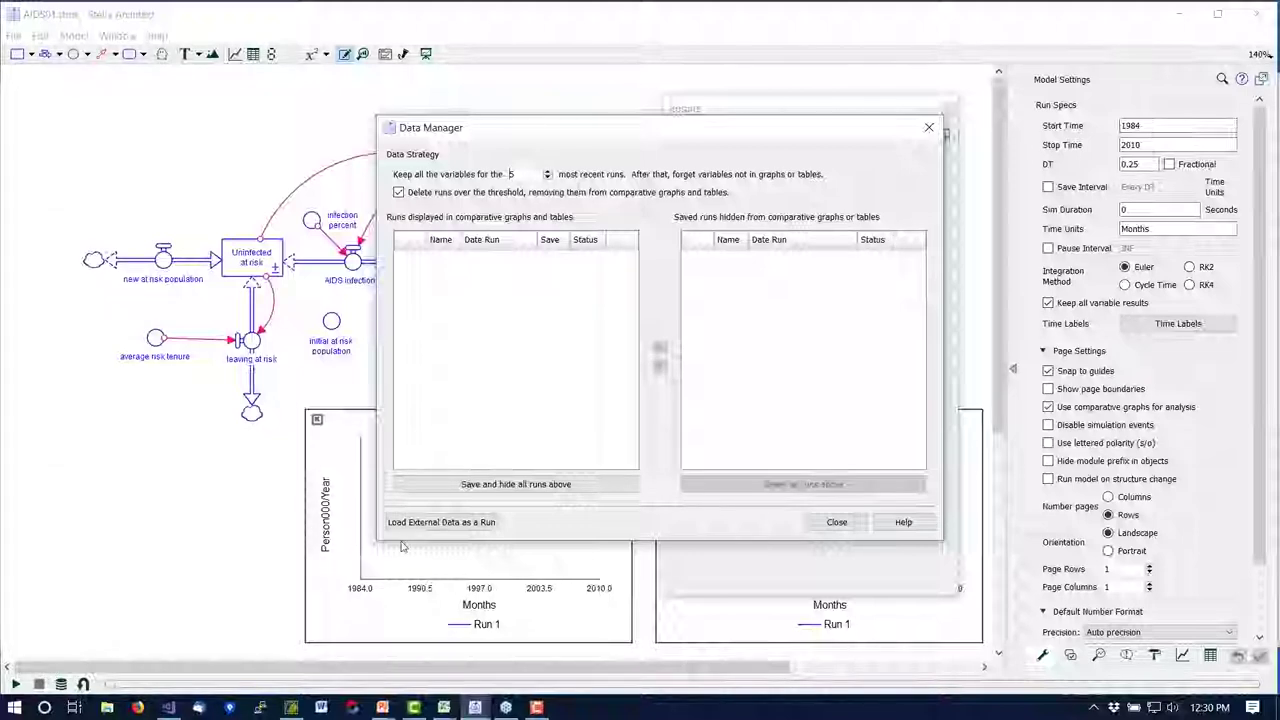
pyautogui.click(441, 522)
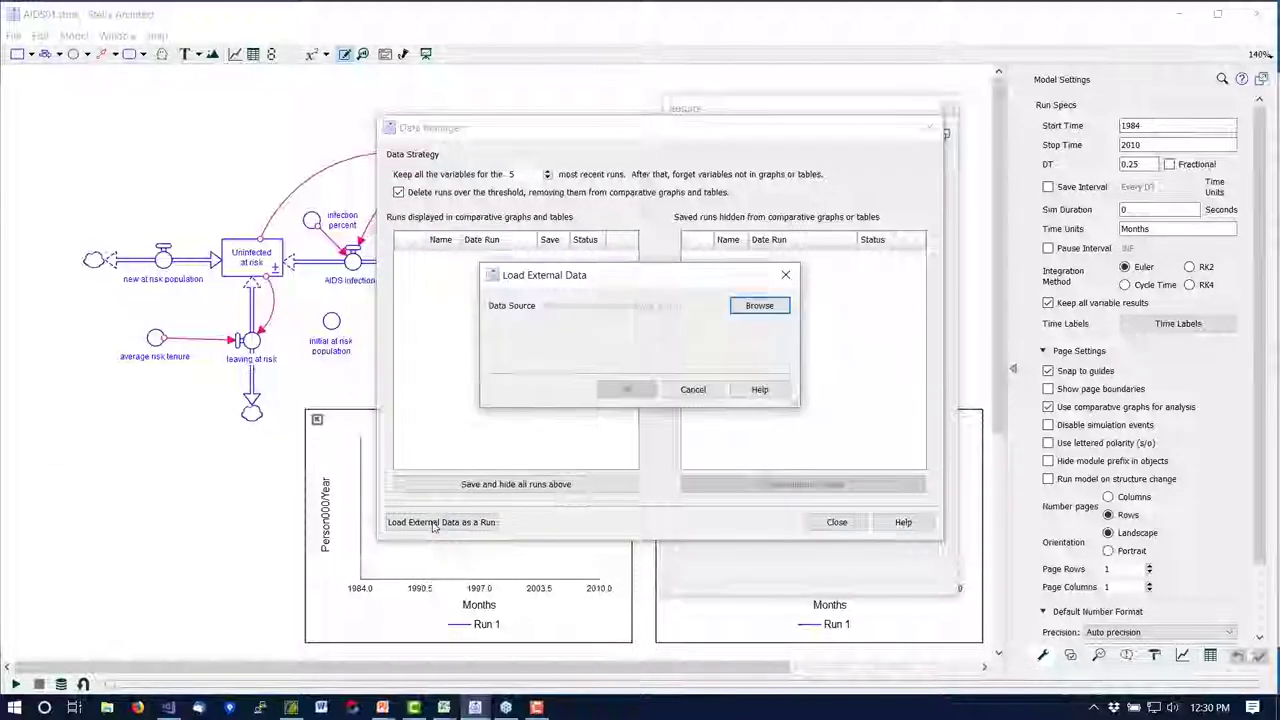
pyautogui.click(759, 306)
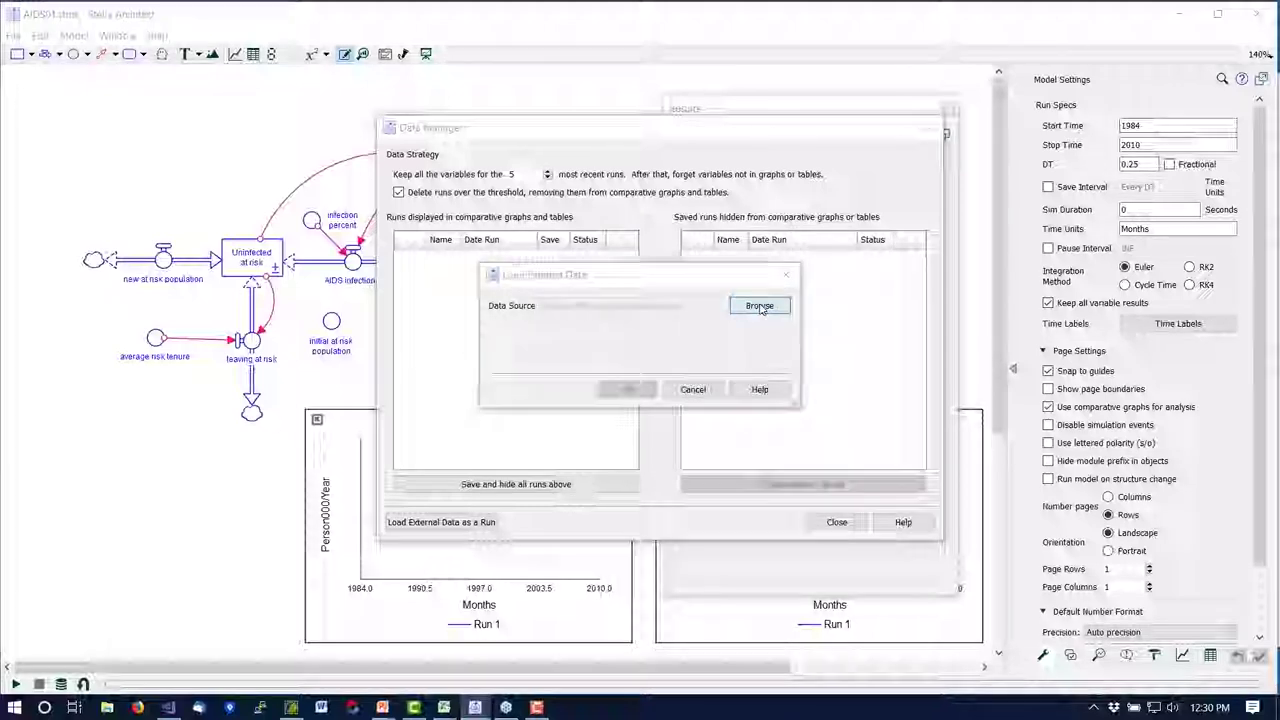
pyautogui.click(666, 432)
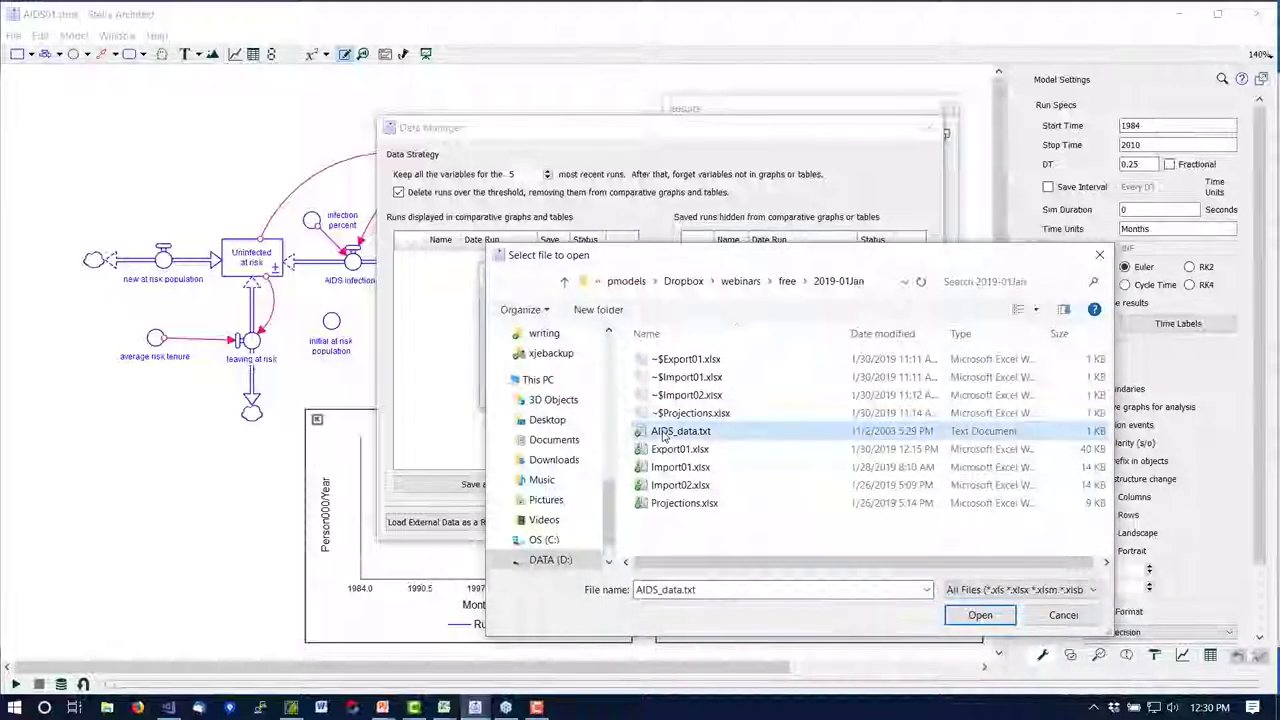
pyautogui.doubleClick(664, 436)
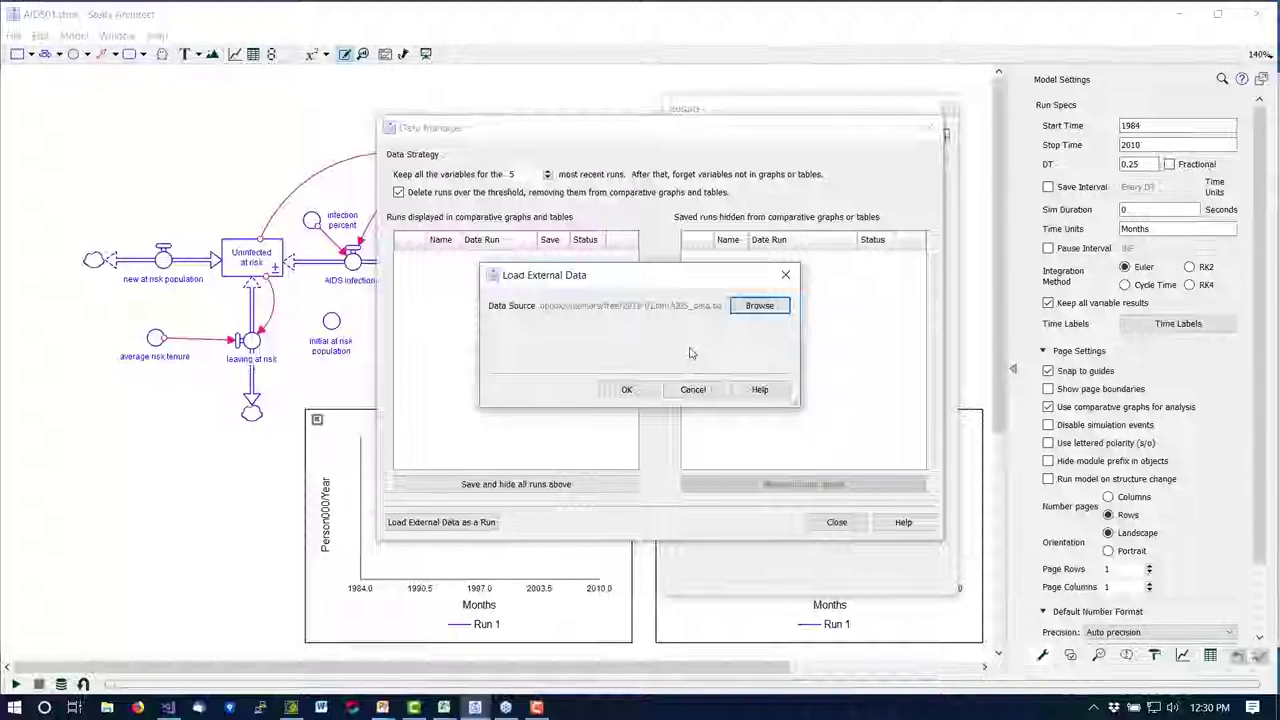
pyautogui.click(640, 392)
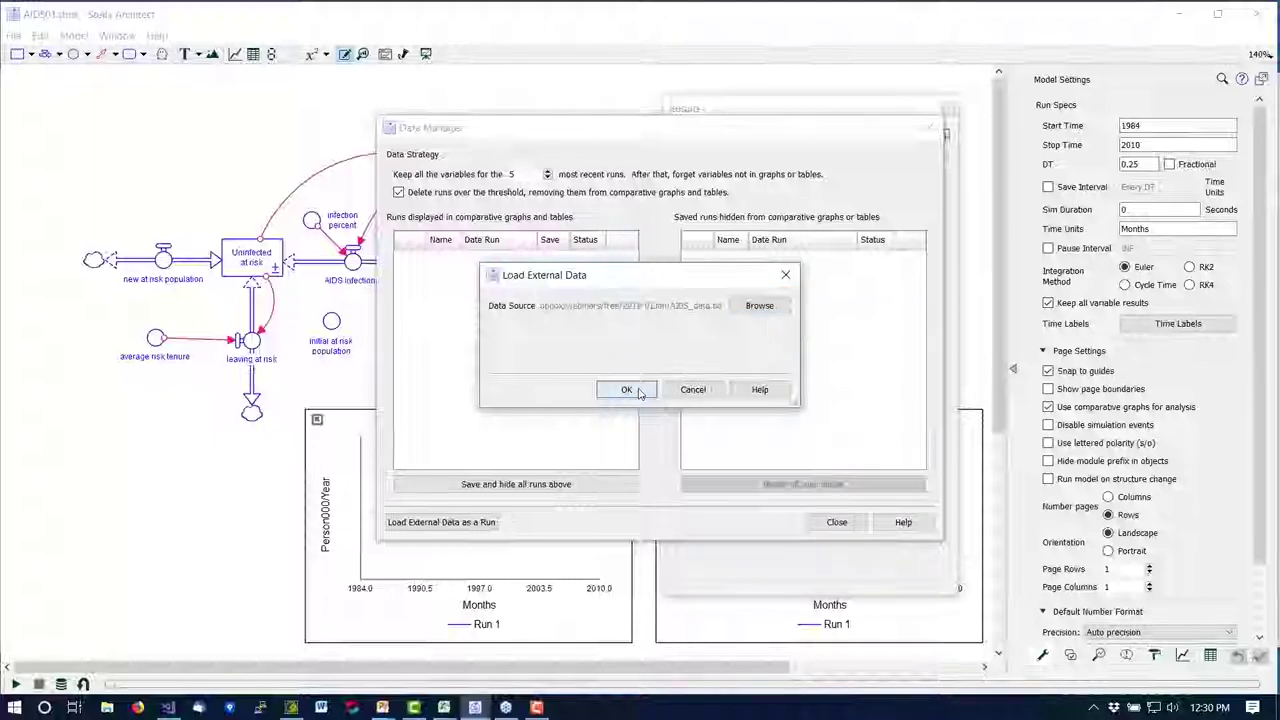
pyautogui.click(836, 522)
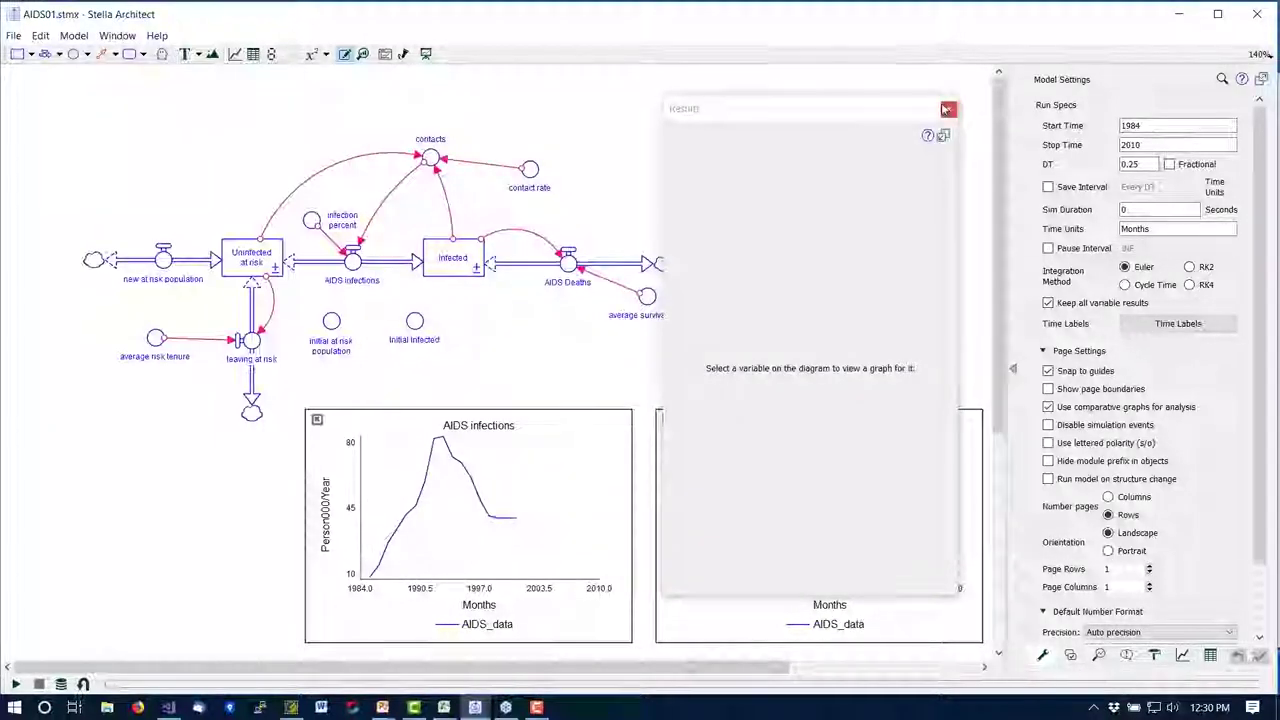
pyautogui.click(951, 108)
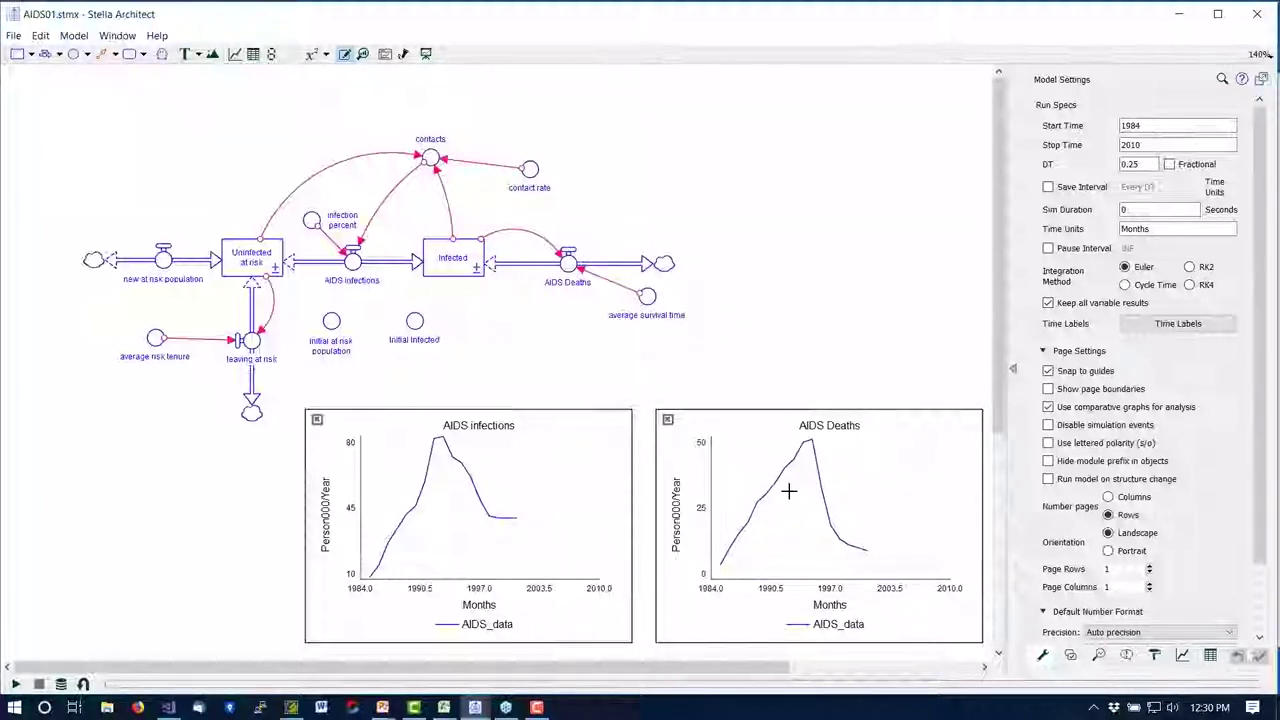
# Run the model, then adjust the contact rate to 5.02 and Initial Infected to about 5.
pyautogui.click(15, 685)
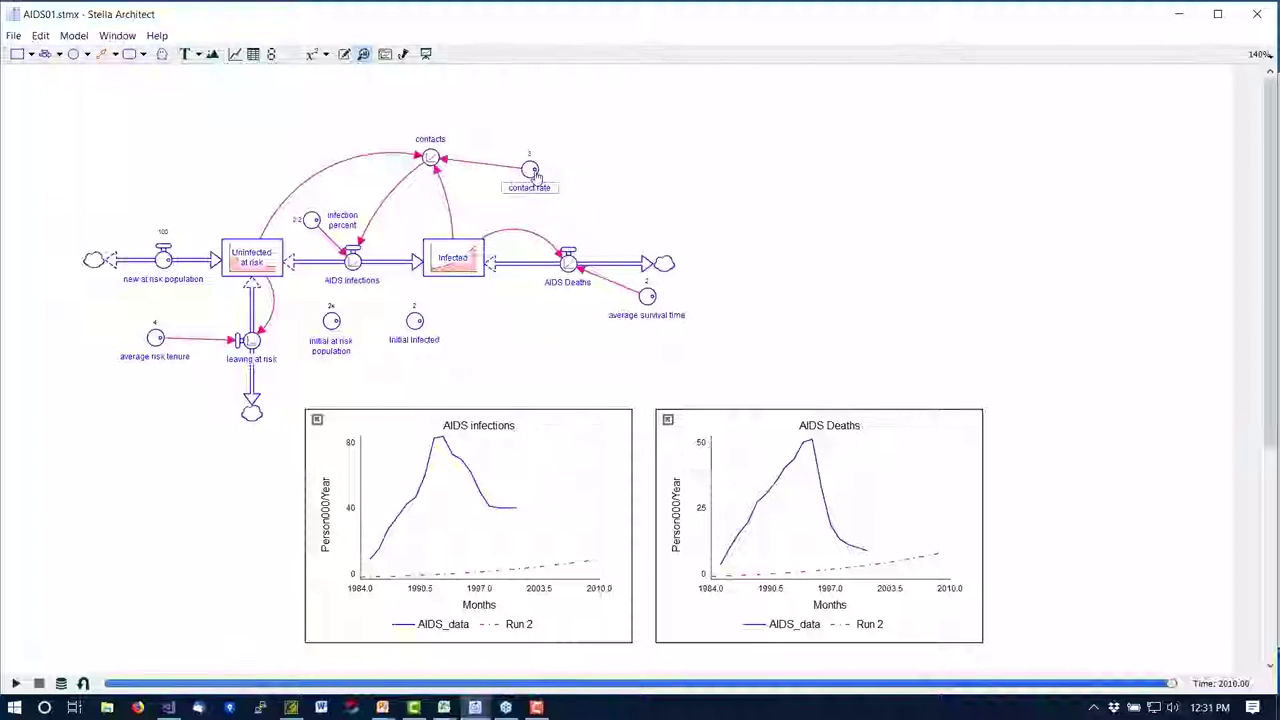
pyautogui.moveTo(535, 173)
pyautogui.mouseDown()
pyautogui.moveTo(481, 162)
pyautogui.moveTo(516, 139)
pyautogui.mouseUp()
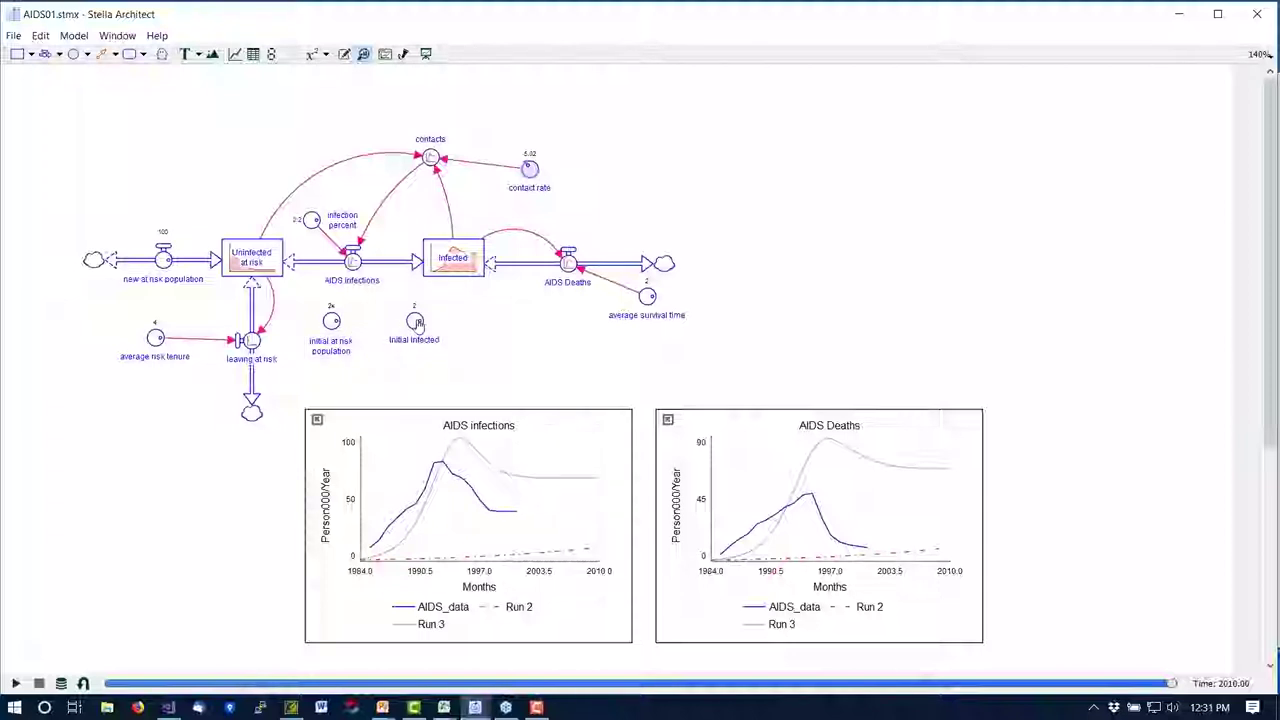
pyautogui.moveTo(419, 327); pyautogui.dragTo(394, 336)
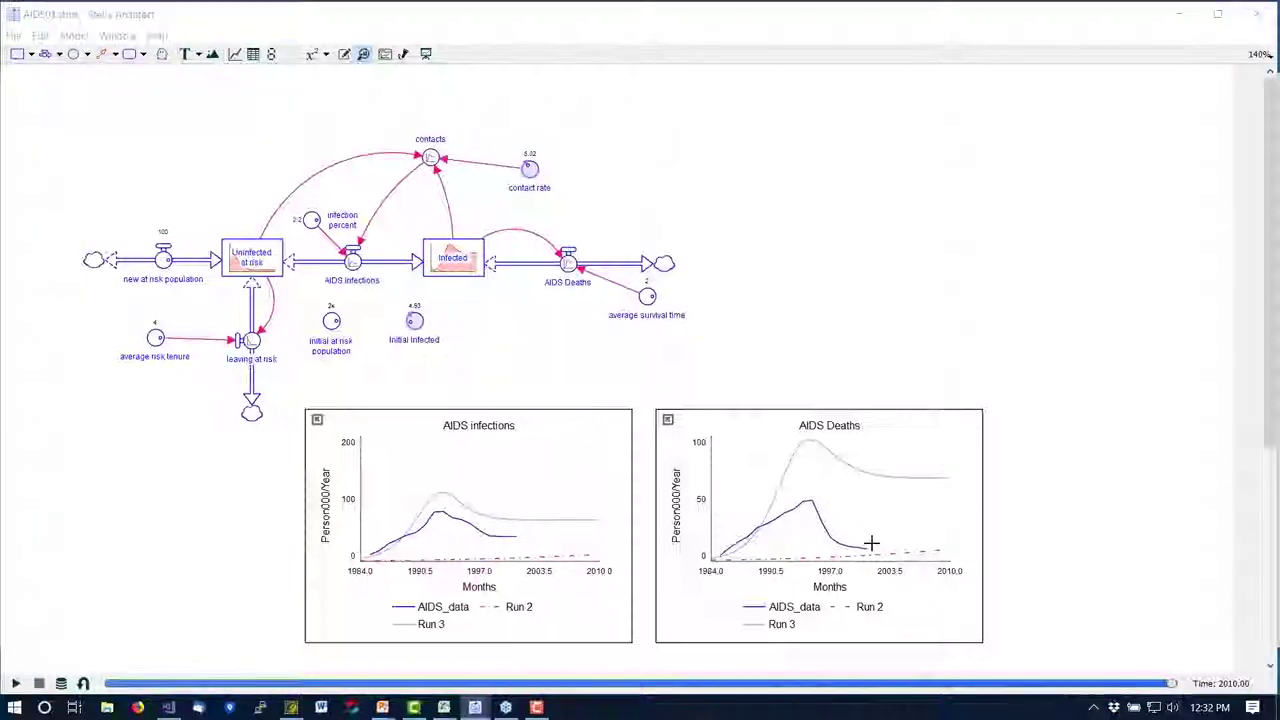
# Switch to the slide show and advance from the AIDS example to the "Payoff Definition" slide.
pyautogui.hotkey('alt', 'Tab')
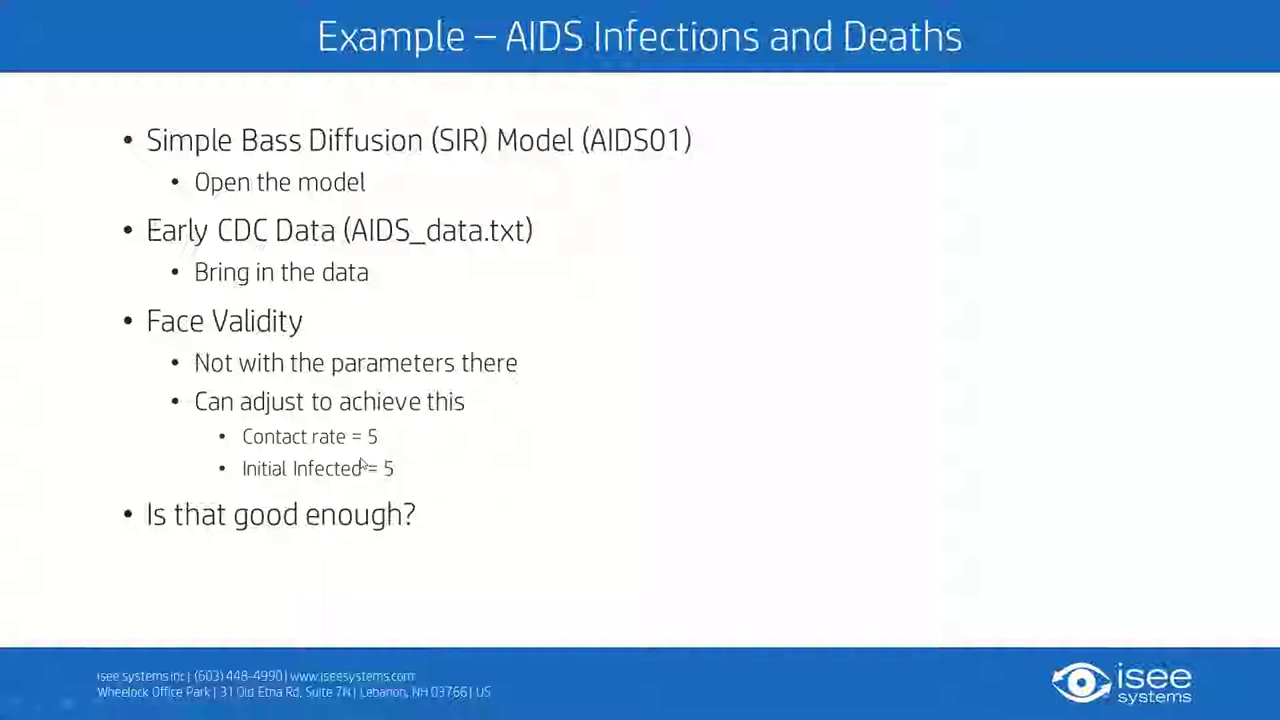
pyautogui.click(362, 466)
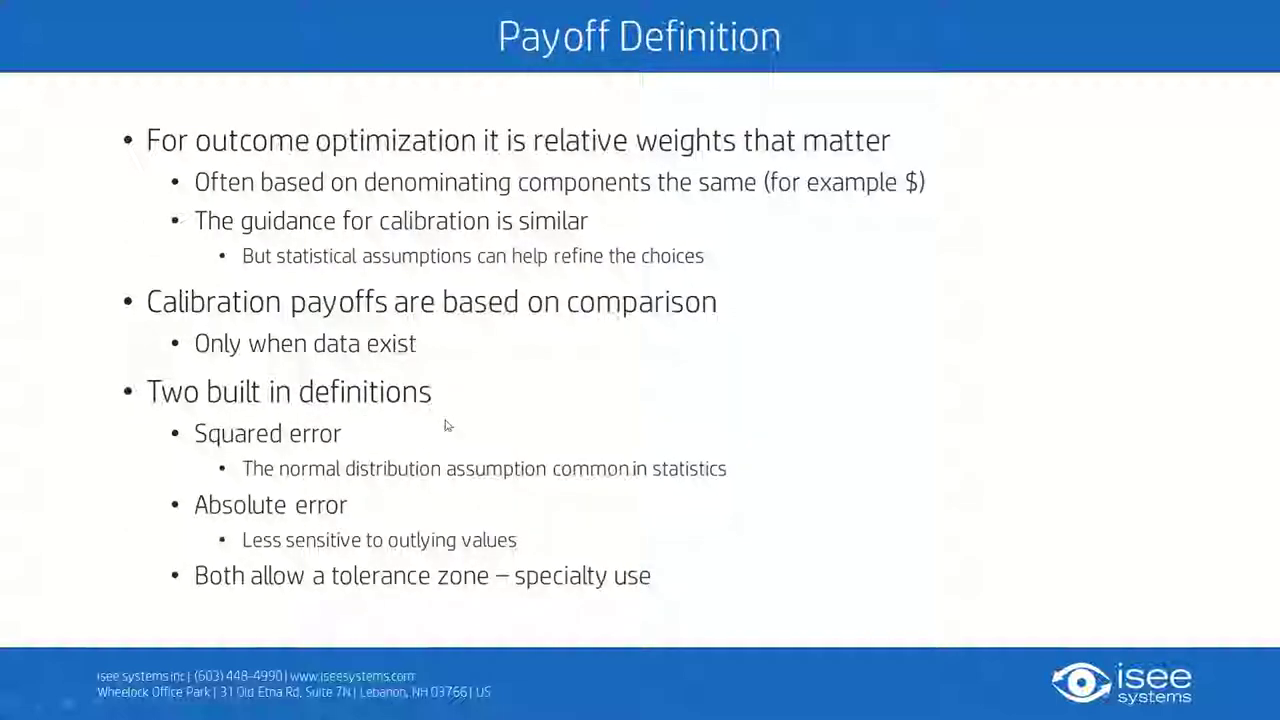
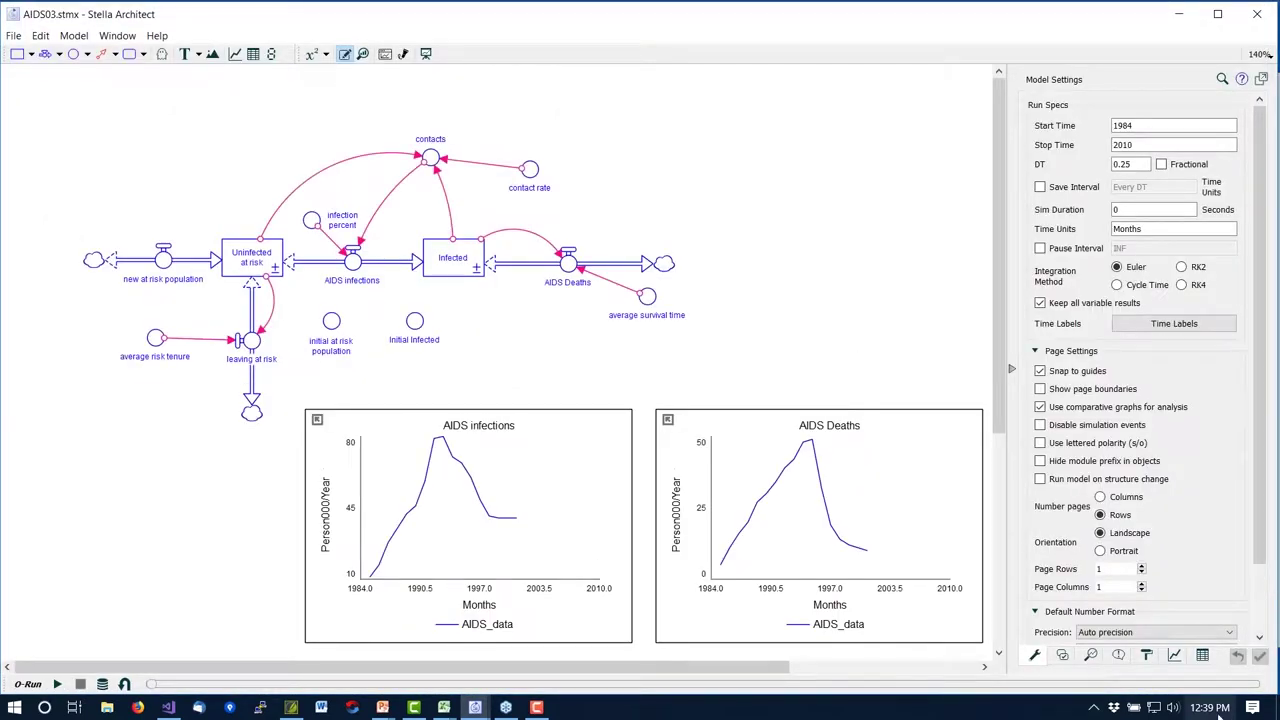
# Examine the AIDS03 model's calibration payoff elements and its optimization settings, including the bounds of average risk tenure and contact rate.
pyautogui.click(1090, 656)
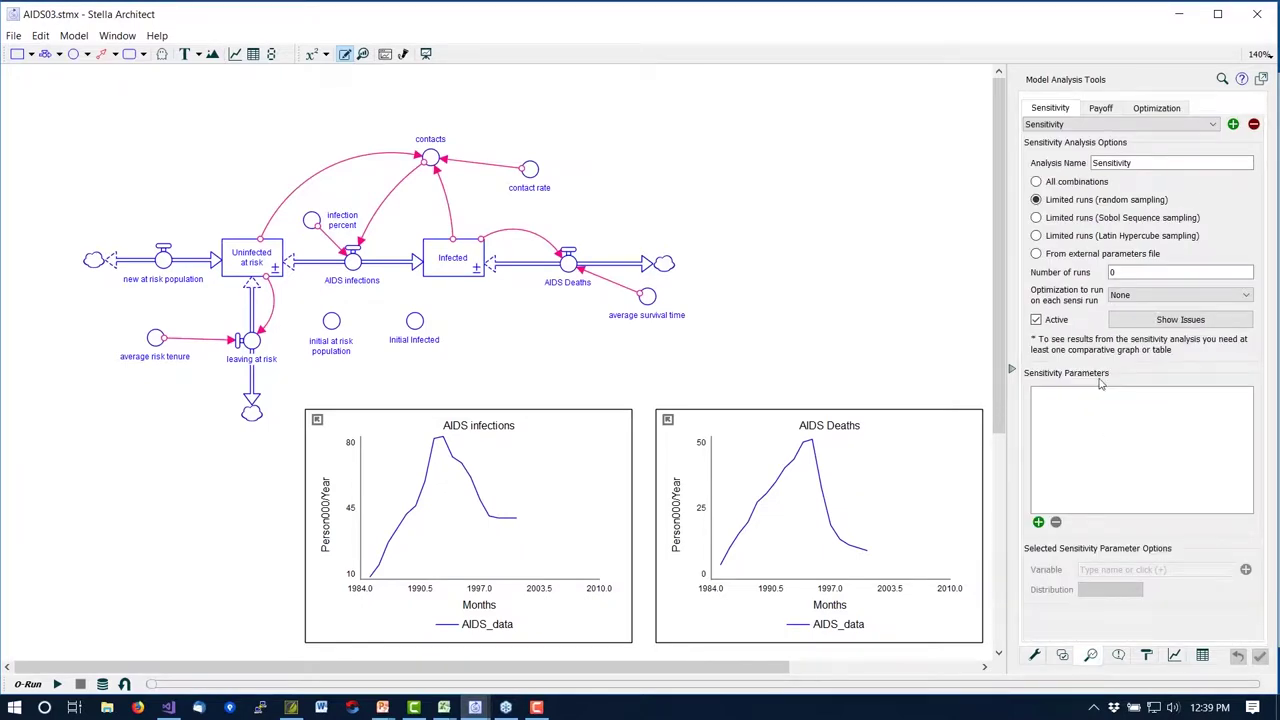
pyautogui.click(1100, 109)
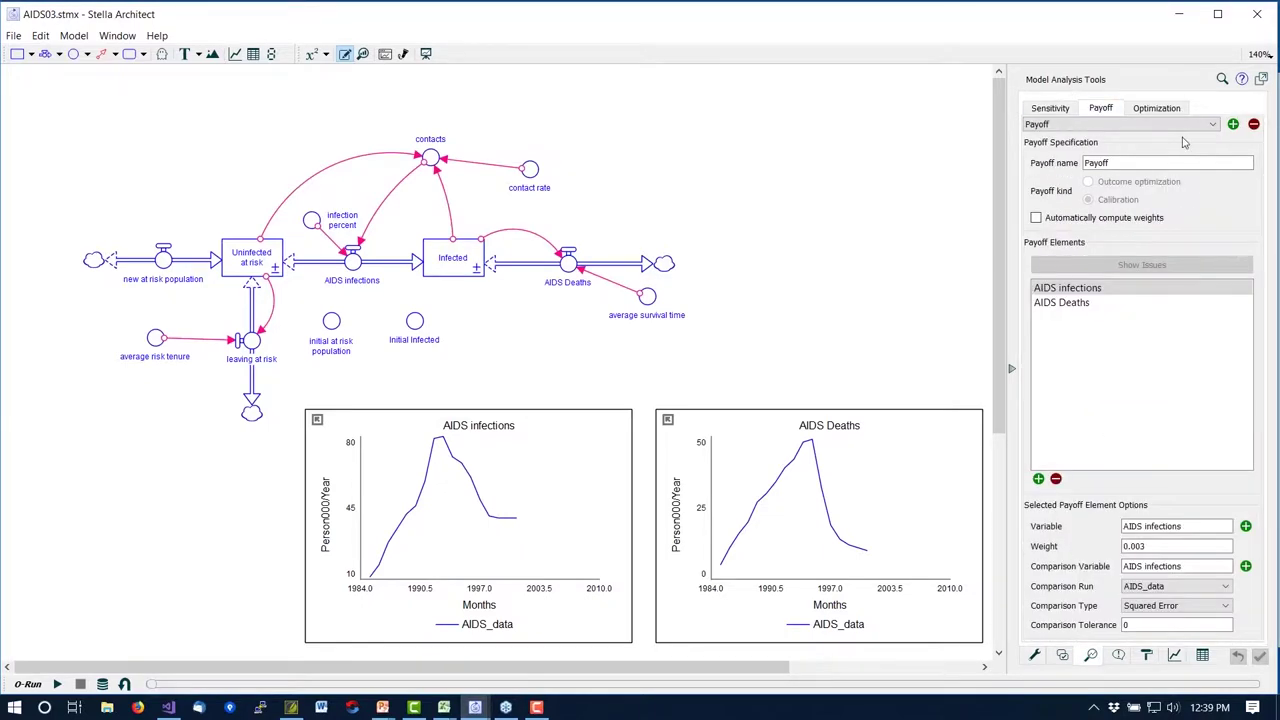
pyautogui.click(1153, 109)
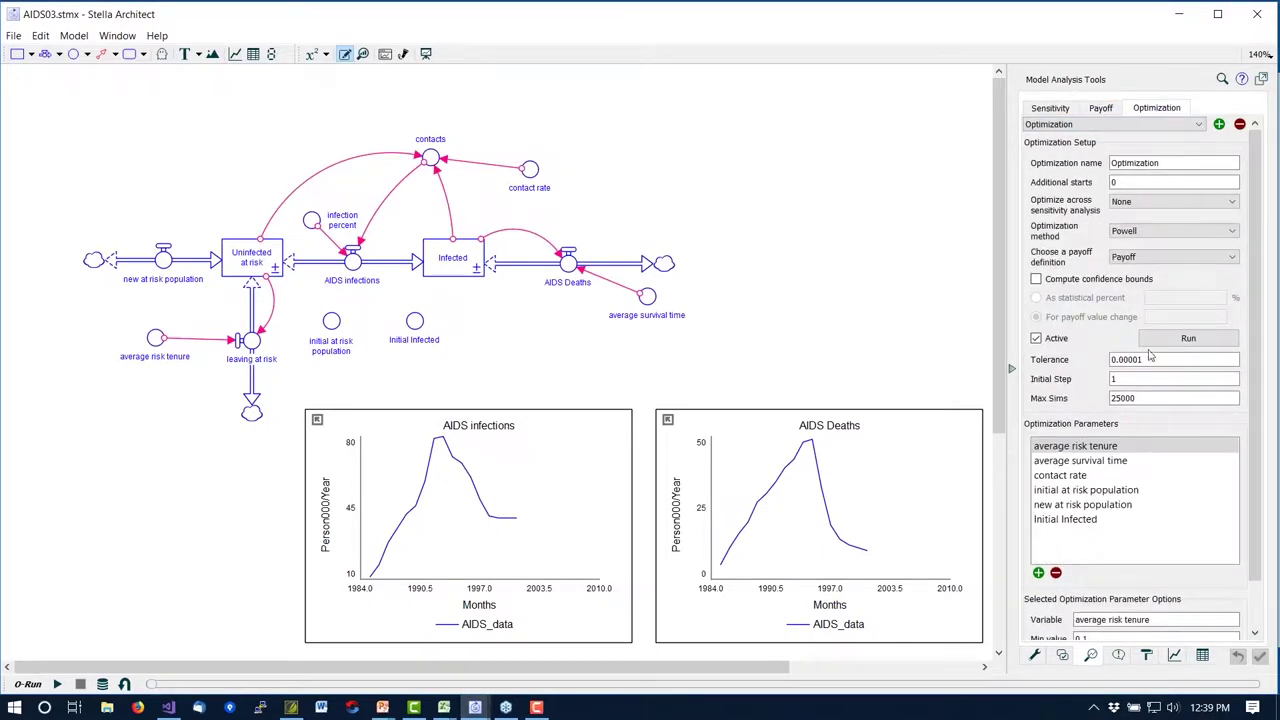
pyautogui.click(1075, 476)
pyautogui.scroll(-1, 1088, 493)
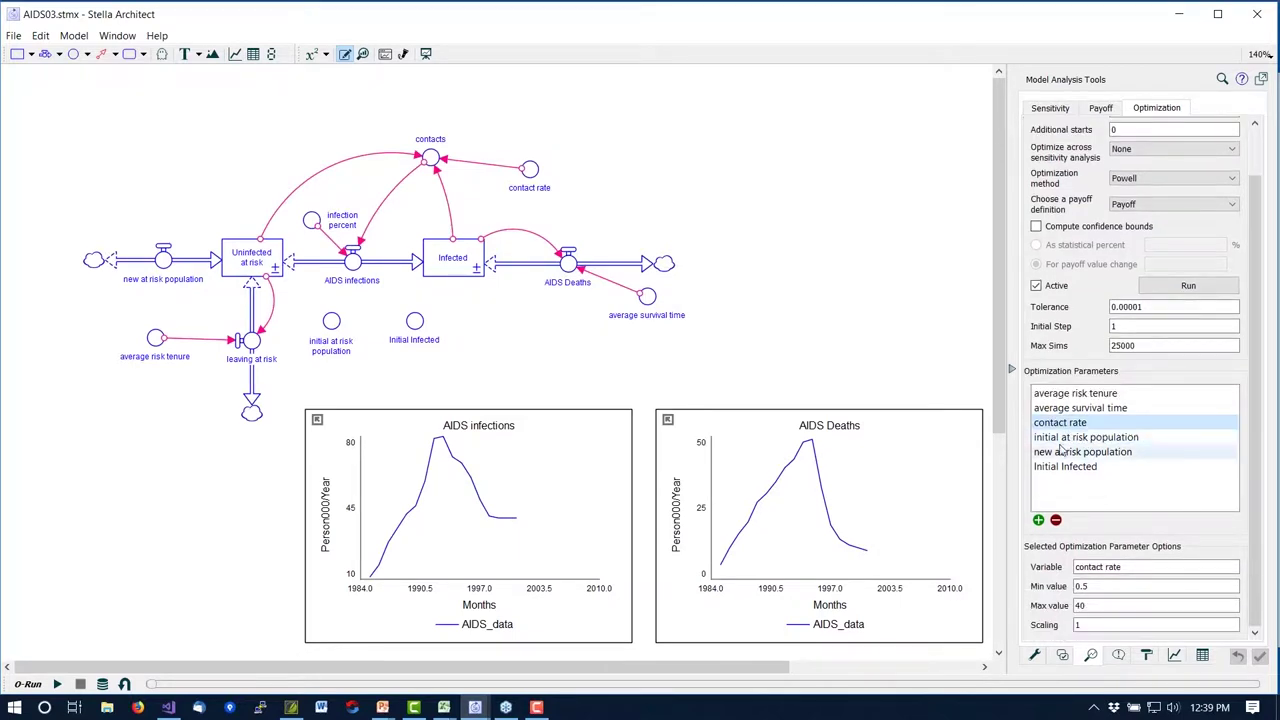
pyautogui.click(1070, 412)
pyautogui.click(1063, 427)
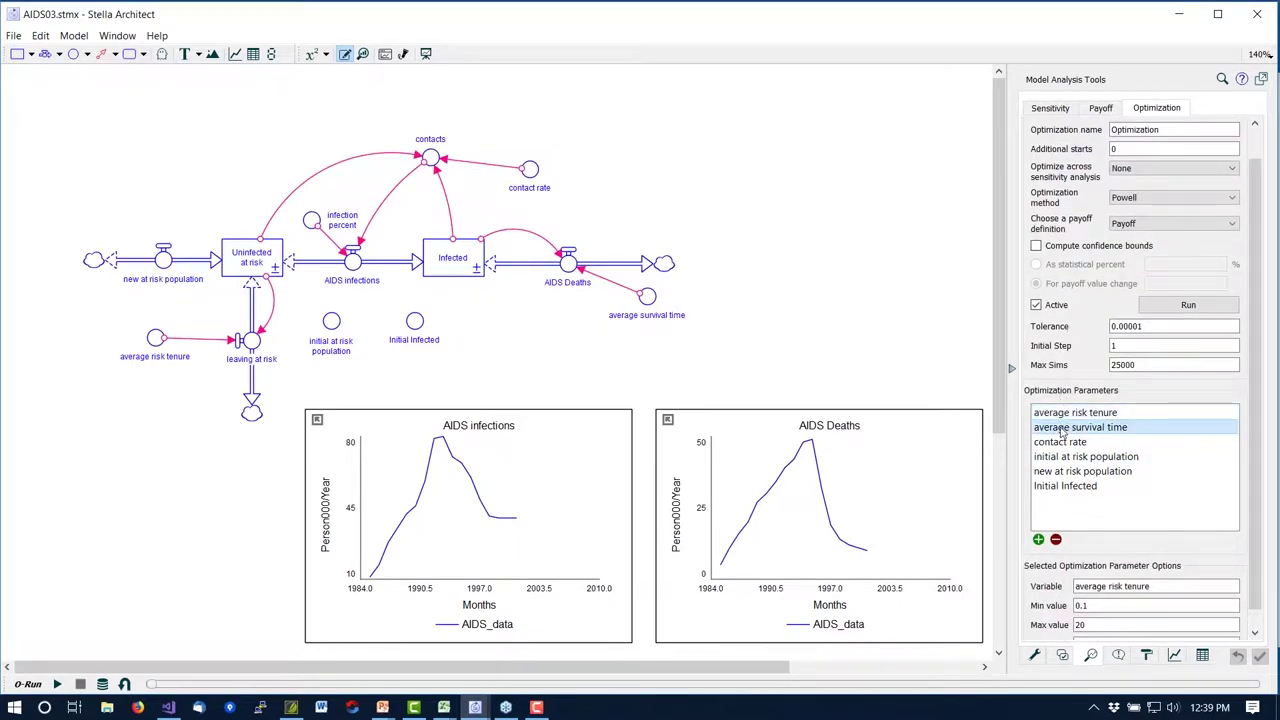
pyautogui.click(1065, 441)
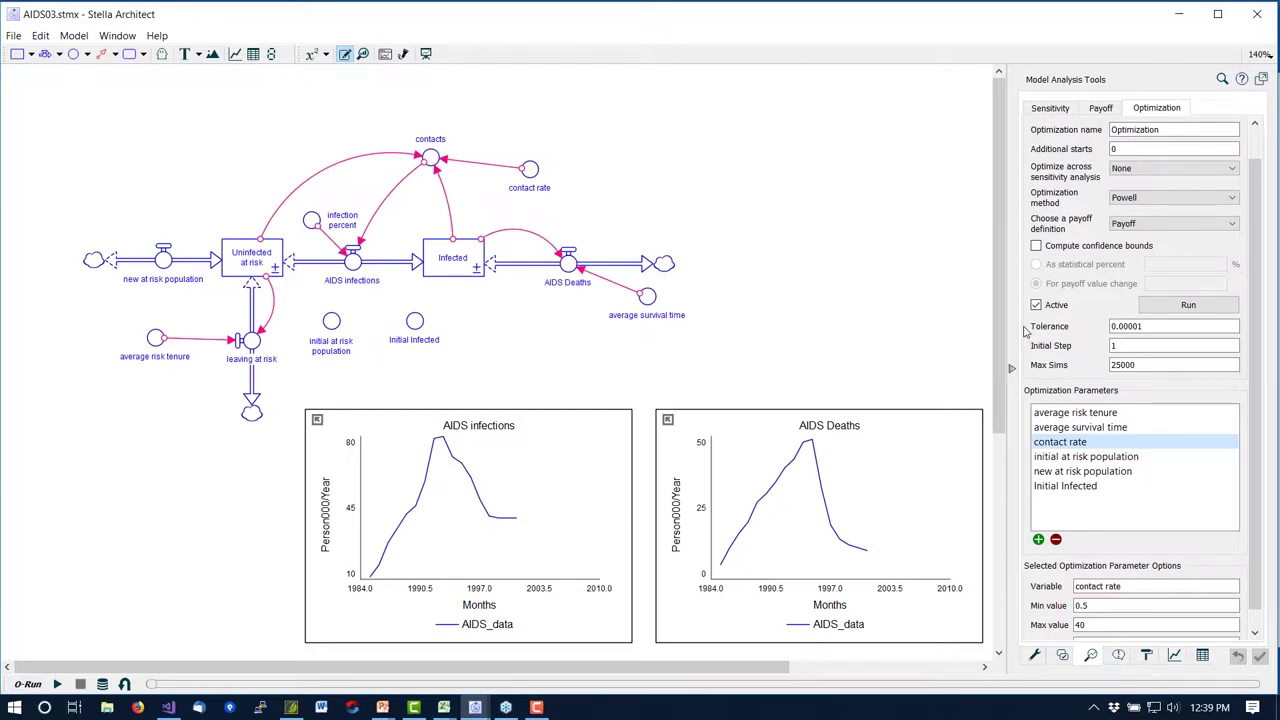
pyautogui.scroll(1, 1030, 332)
pyautogui.click(1143, 397)
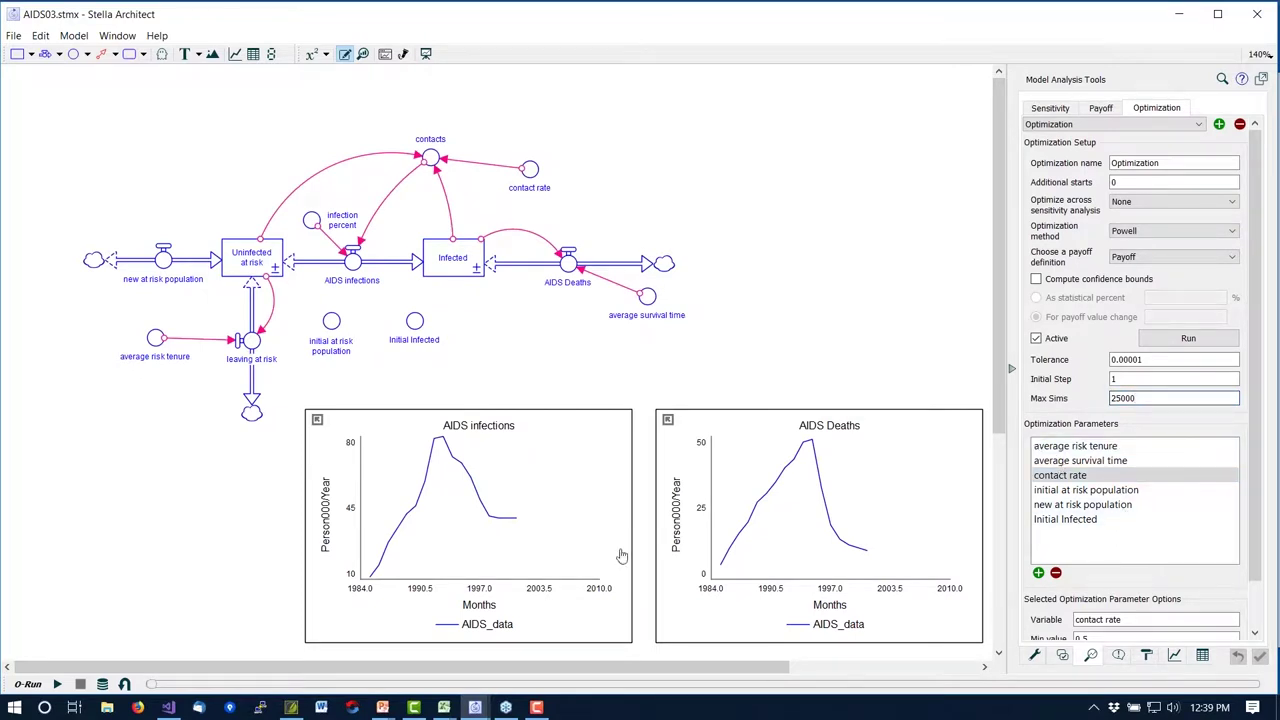
# Run the optimization, examine the final payoff in the Optimizer Log, and close the log.
pyautogui.click(28, 684)
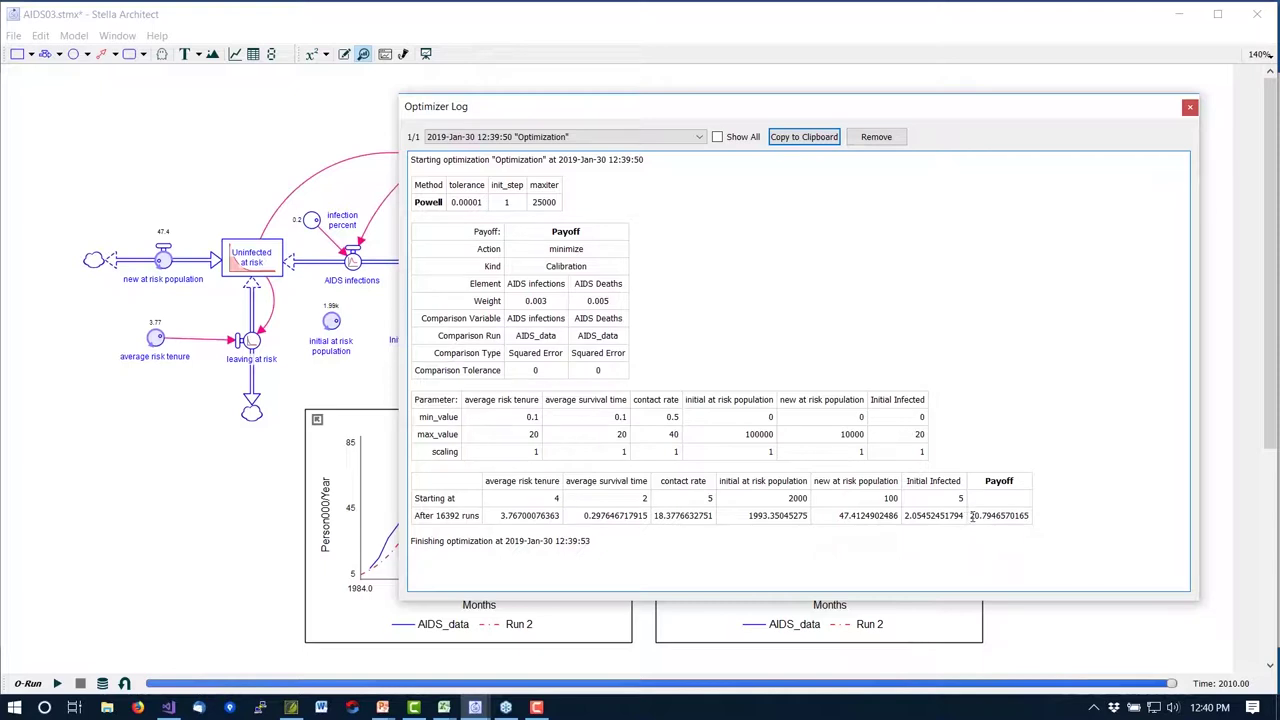
pyautogui.moveTo(971, 516); pyautogui.dragTo(1028, 511)
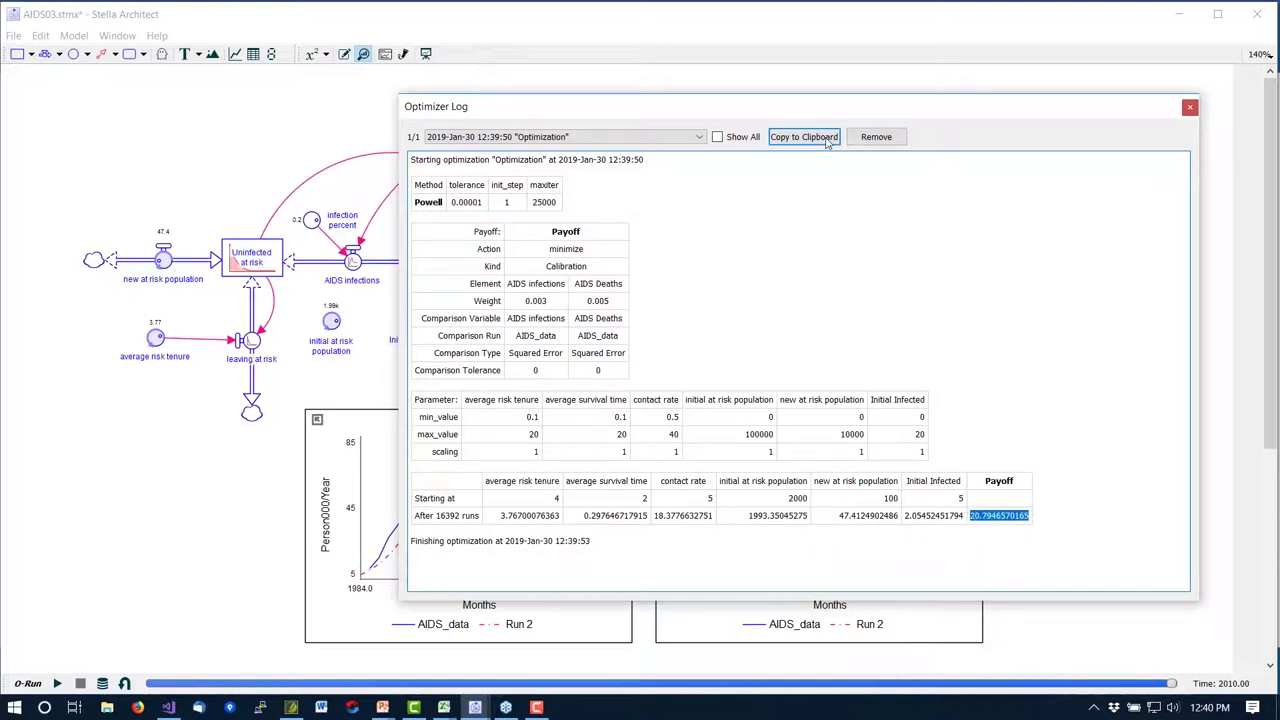
pyautogui.moveTo(825, 118); pyautogui.dragTo(768, 144)
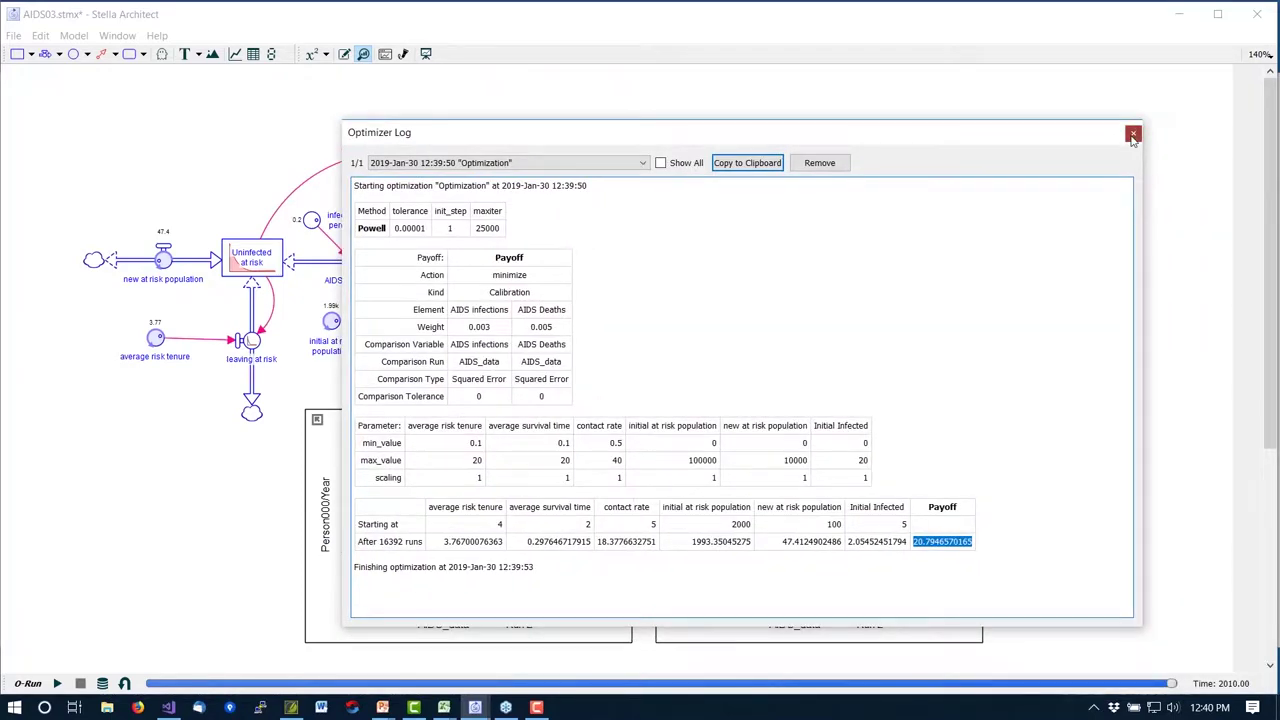
pyautogui.click(1133, 135)
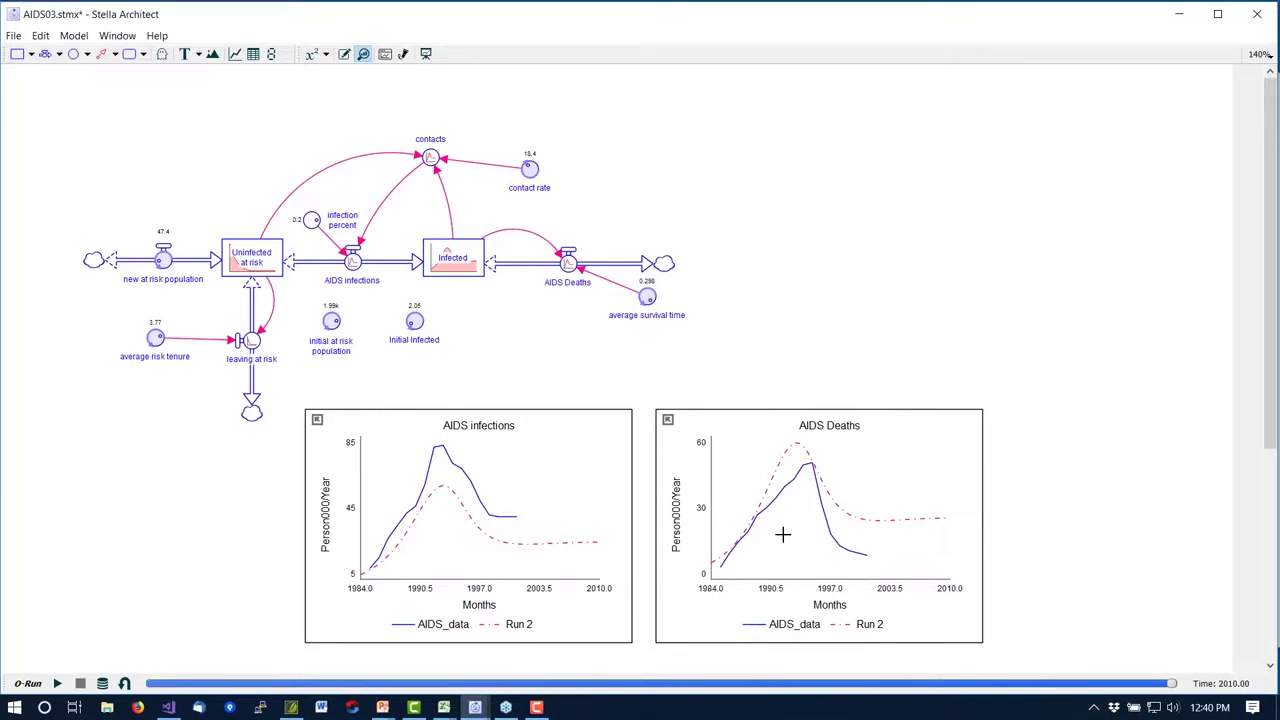
# Review the "Optimization Setup" slide and return to the AIDS03 model in Stella Architect.
pyautogui.hotkey('alt', 'Tab')
pyautogui.hotkey('alt', 'Tab')
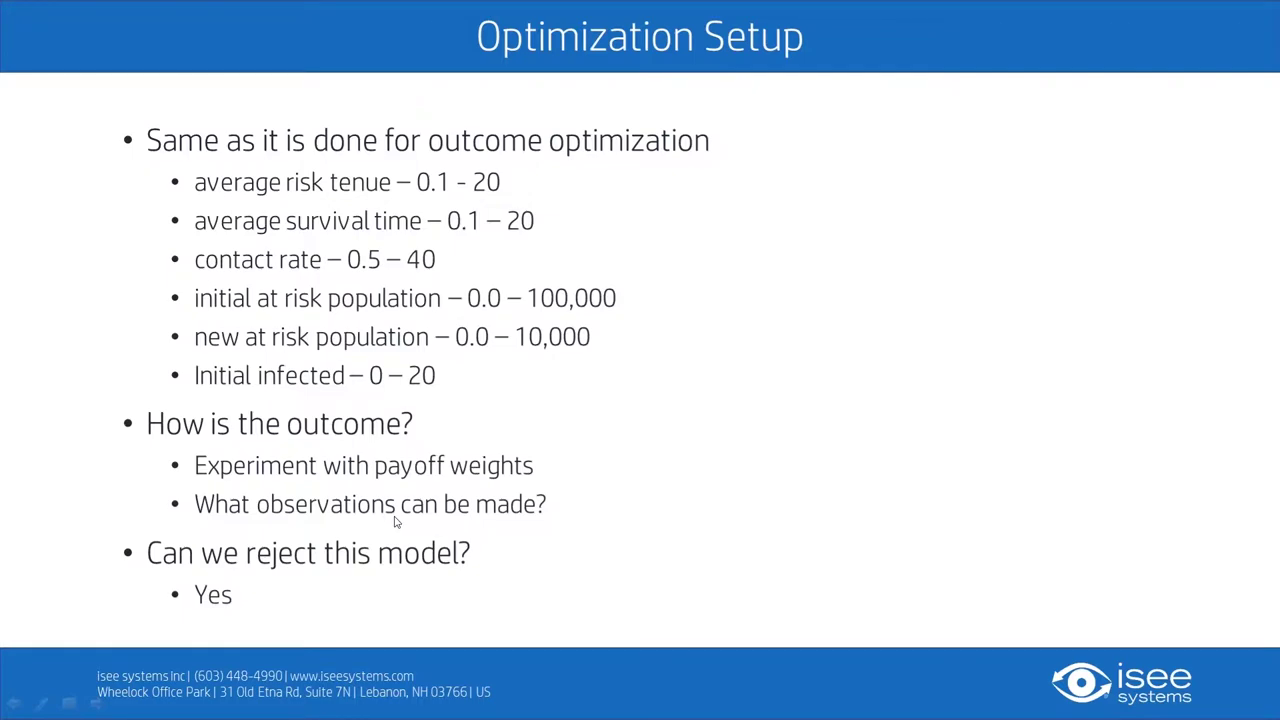
pyautogui.hotkey('alt', 'Tab')
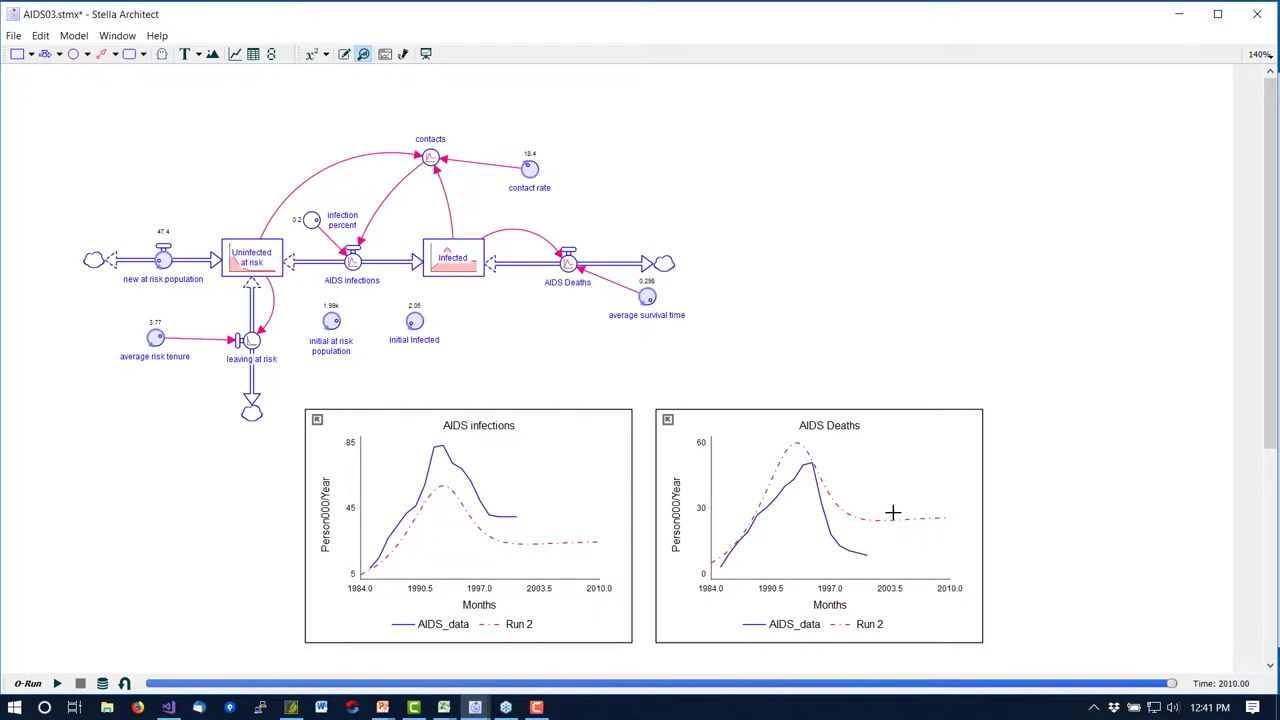
# Set the AIDS Deaths payoff weight to 0.0005, rerun the optimization, and close the Optimizer Log.
pyautogui.click(746, 339)
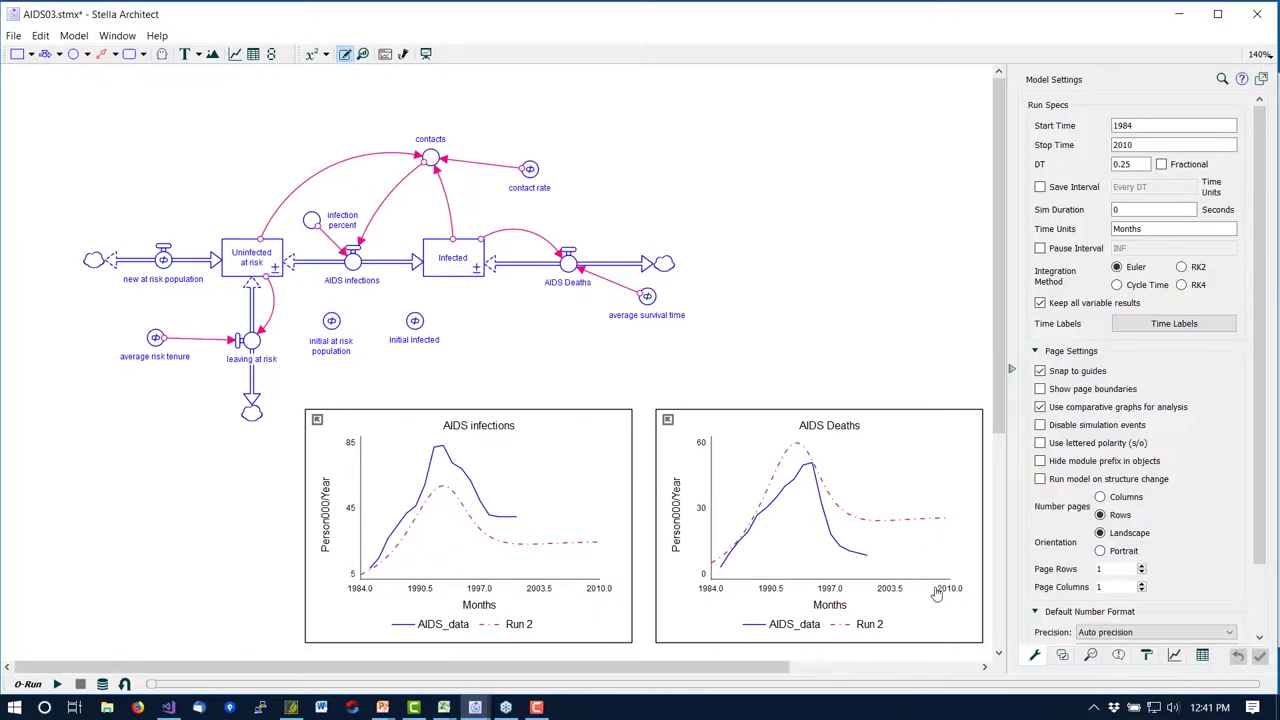
pyautogui.click(1091, 655)
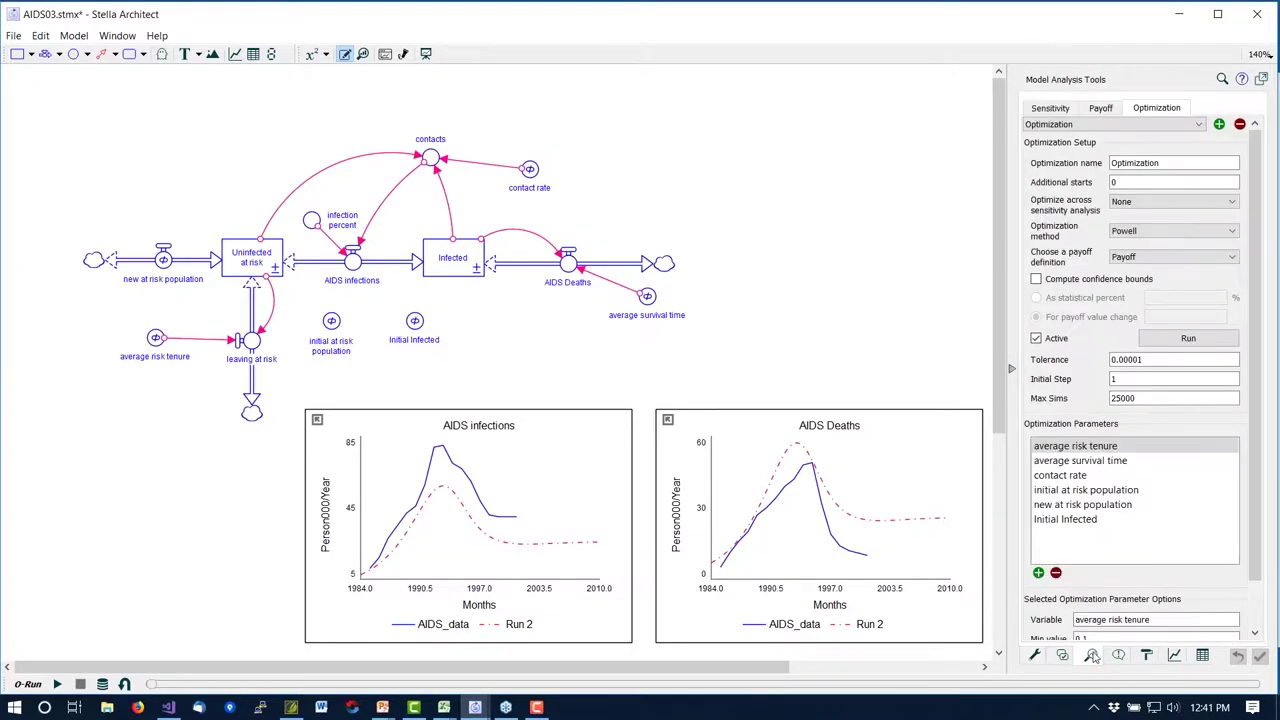
pyautogui.click(1101, 108)
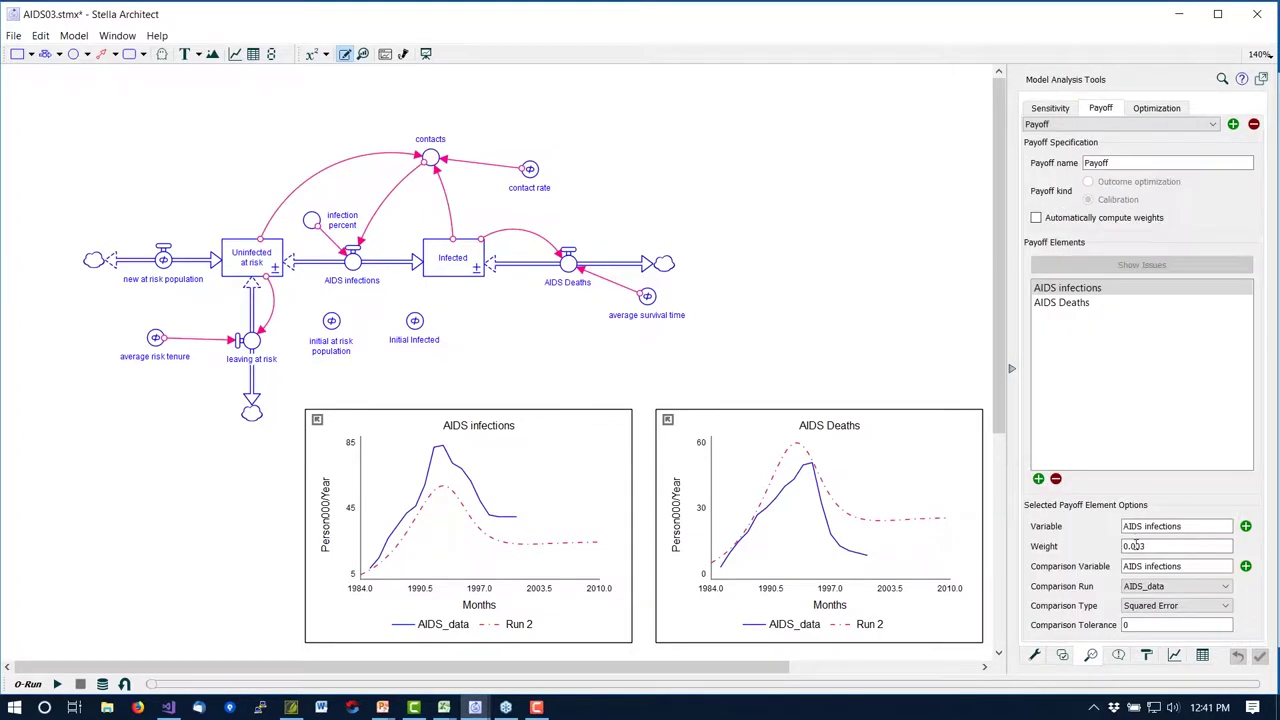
pyautogui.click(1051, 309)
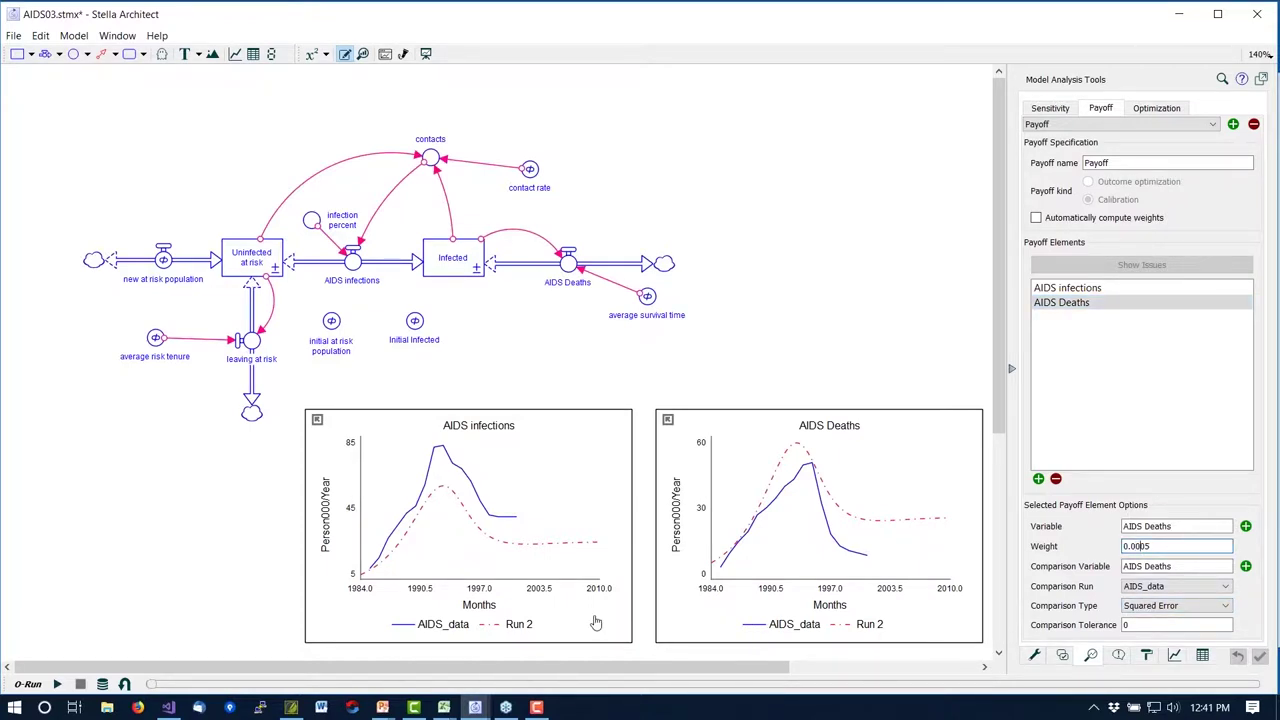
pyautogui.click(30, 684)
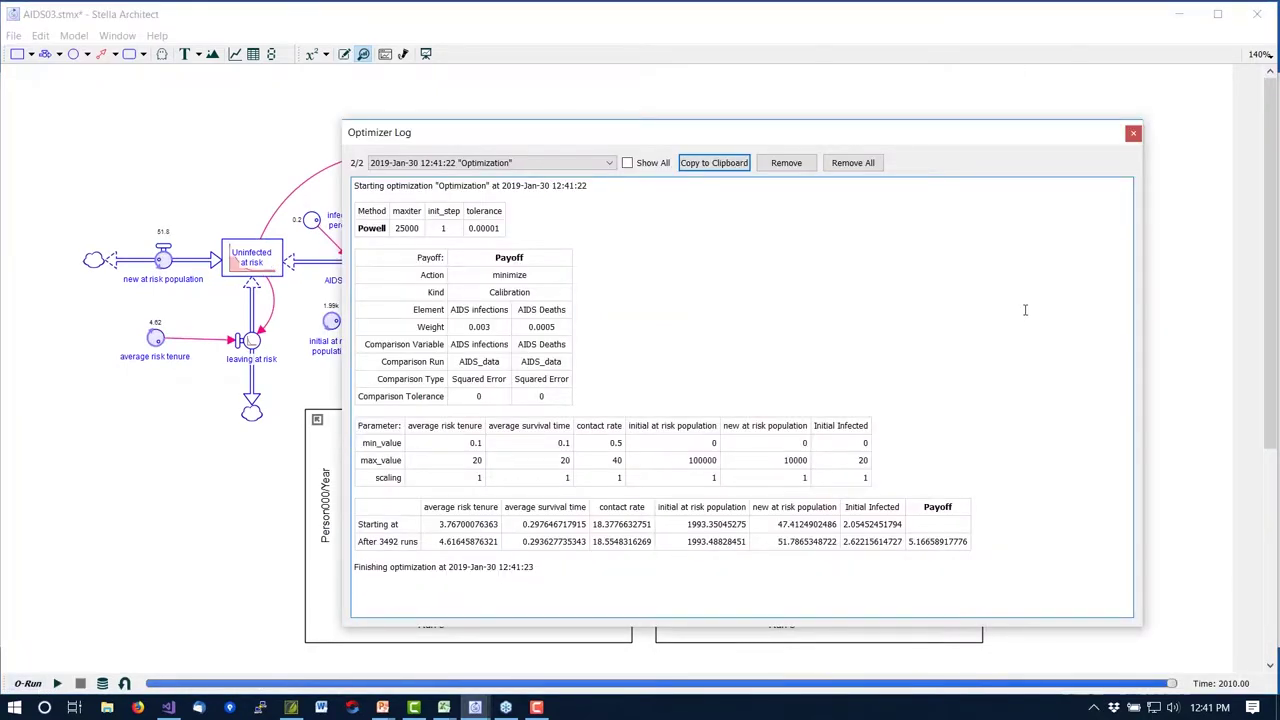
pyautogui.click(1134, 136)
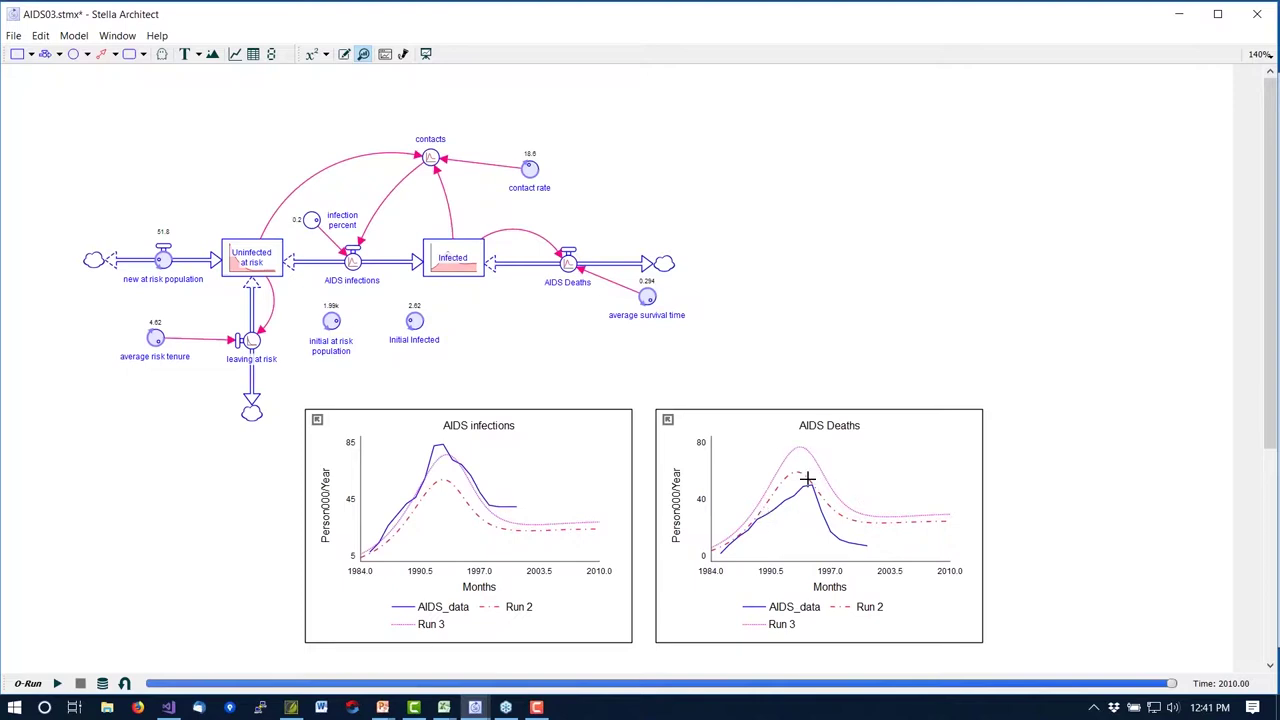
# Set the weight of the AIDS infections payoff element to 0.0003.
pyautogui.click(713, 354)
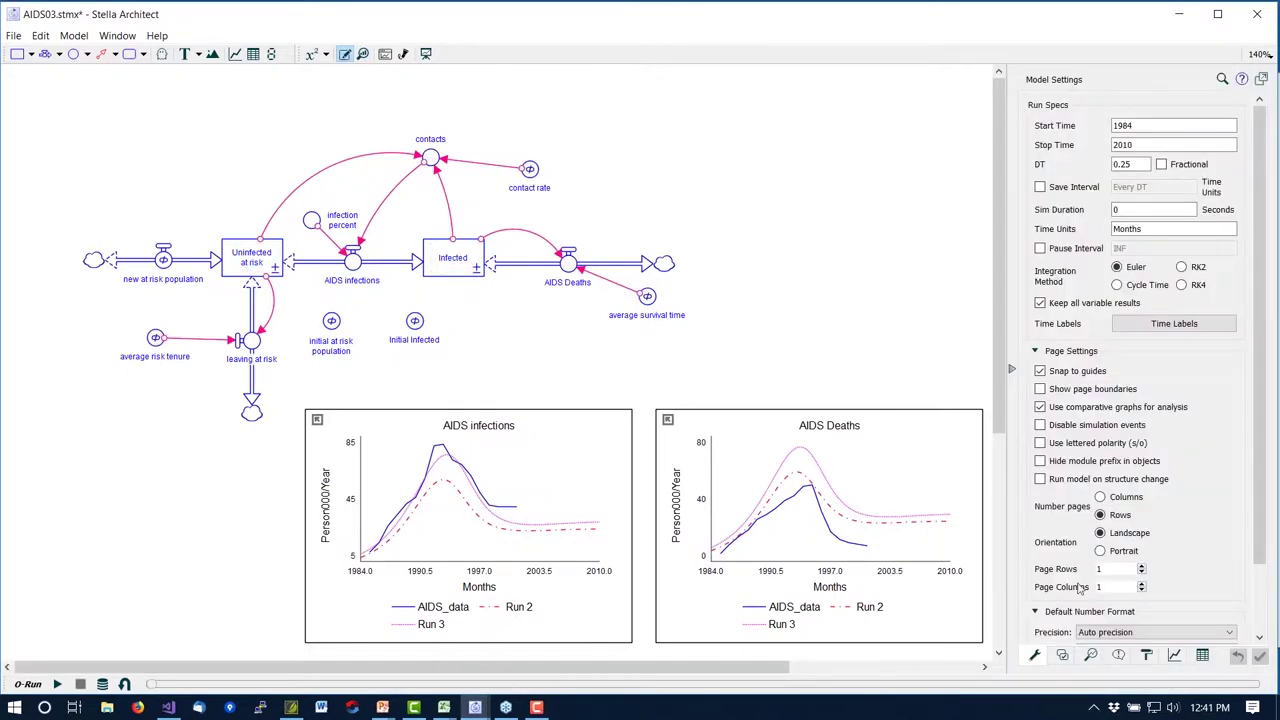
pyautogui.click(1091, 656)
pyautogui.click(1134, 546)
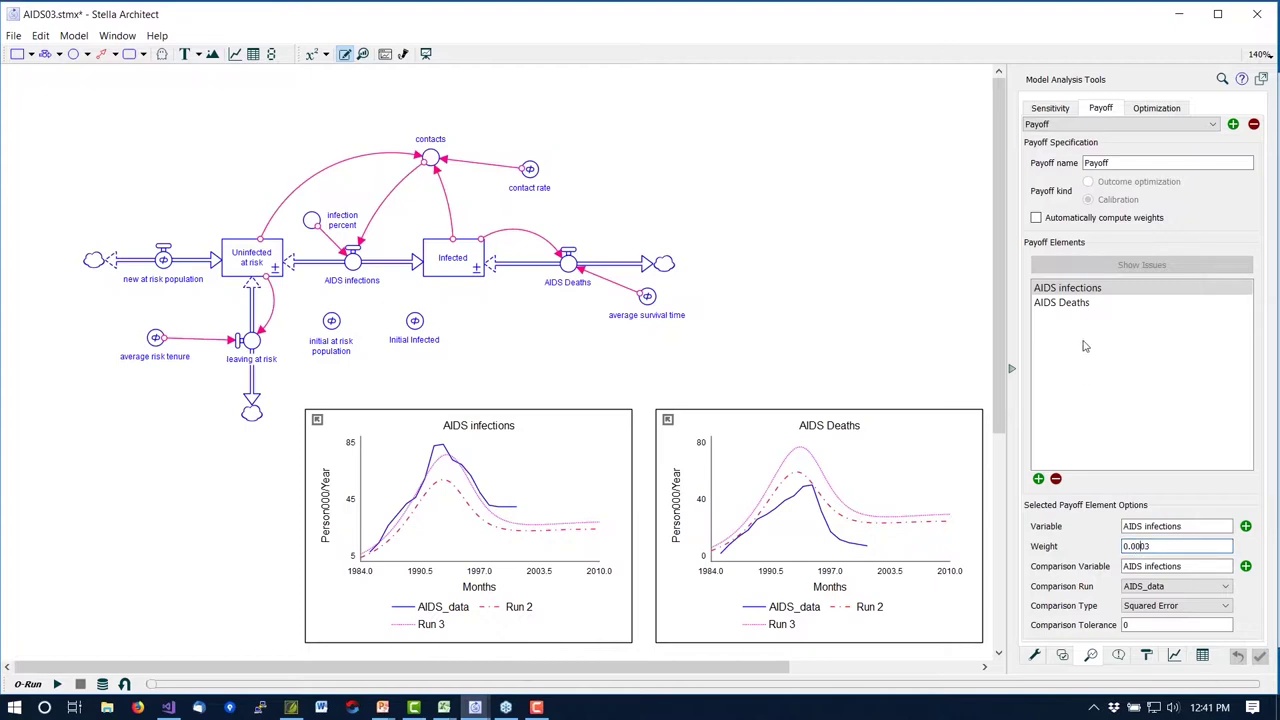
# Set the AIDS Deaths payoff weight to 0.005, rerun the optimization, and close the Optimizer Log.
pyautogui.click(1073, 306)
pyautogui.click(1142, 546)
pyautogui.click(1146, 566)
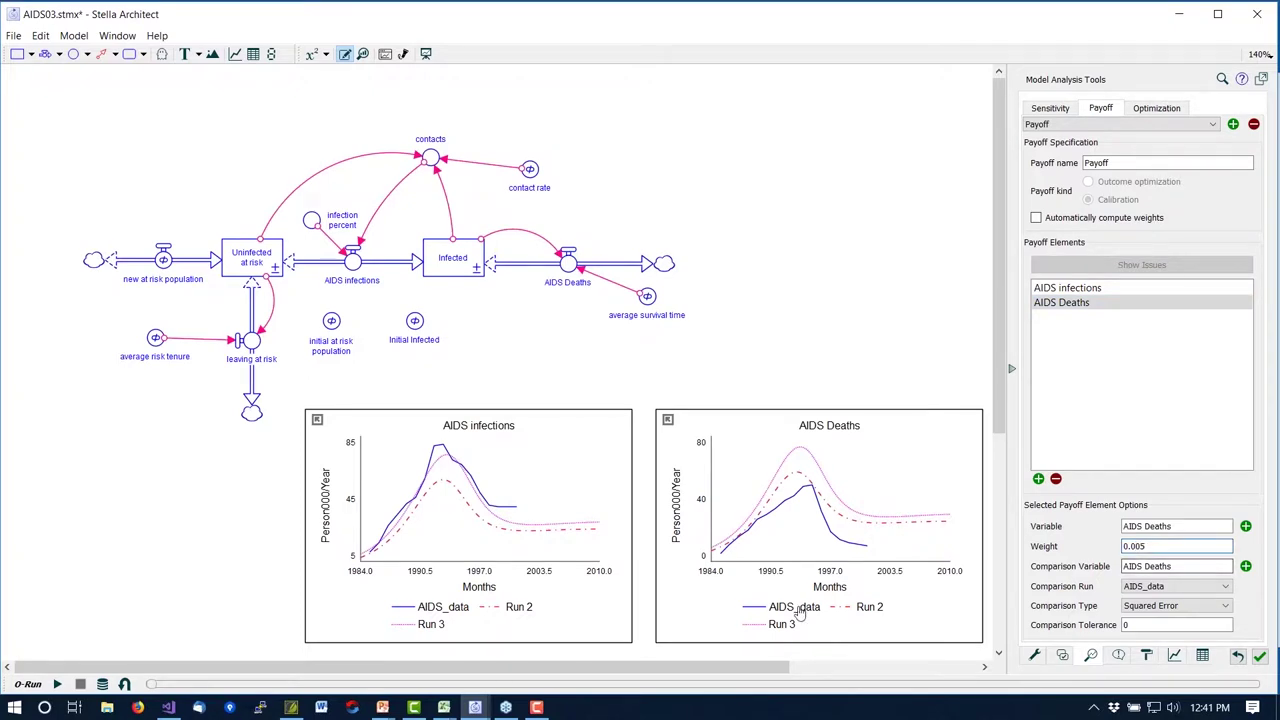
pyautogui.click(30, 686)
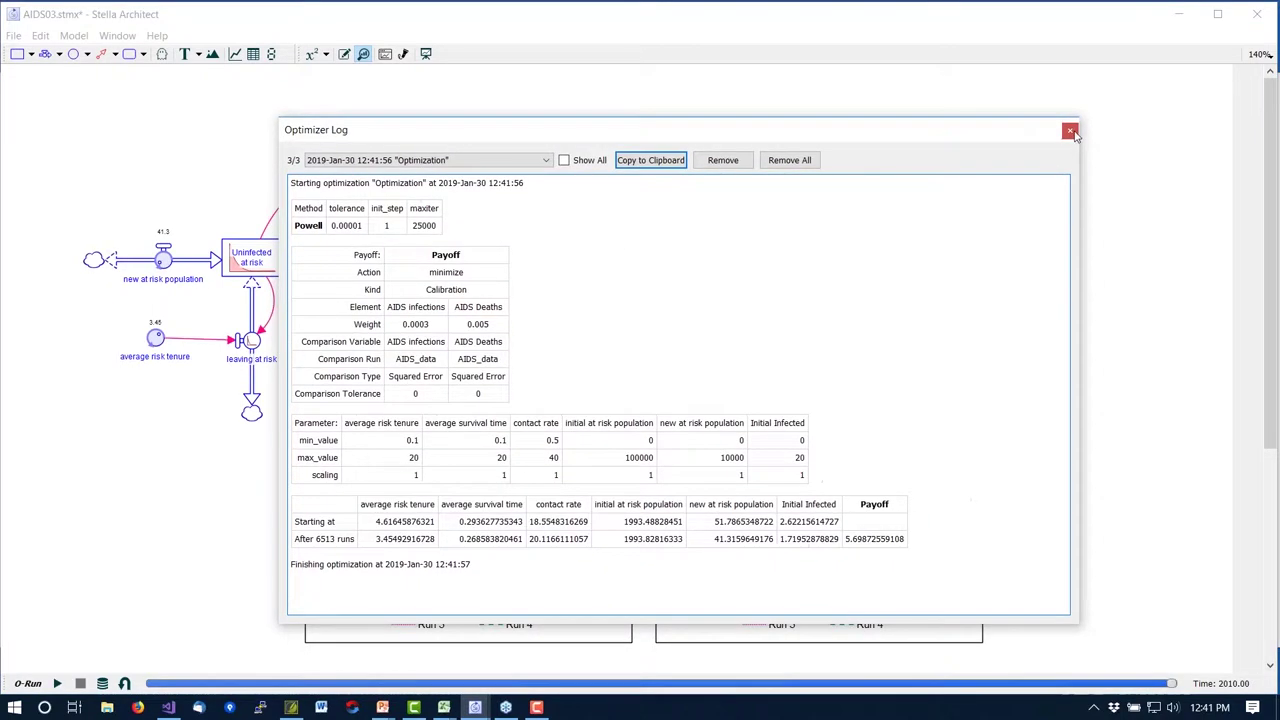
pyautogui.click(1069, 131)
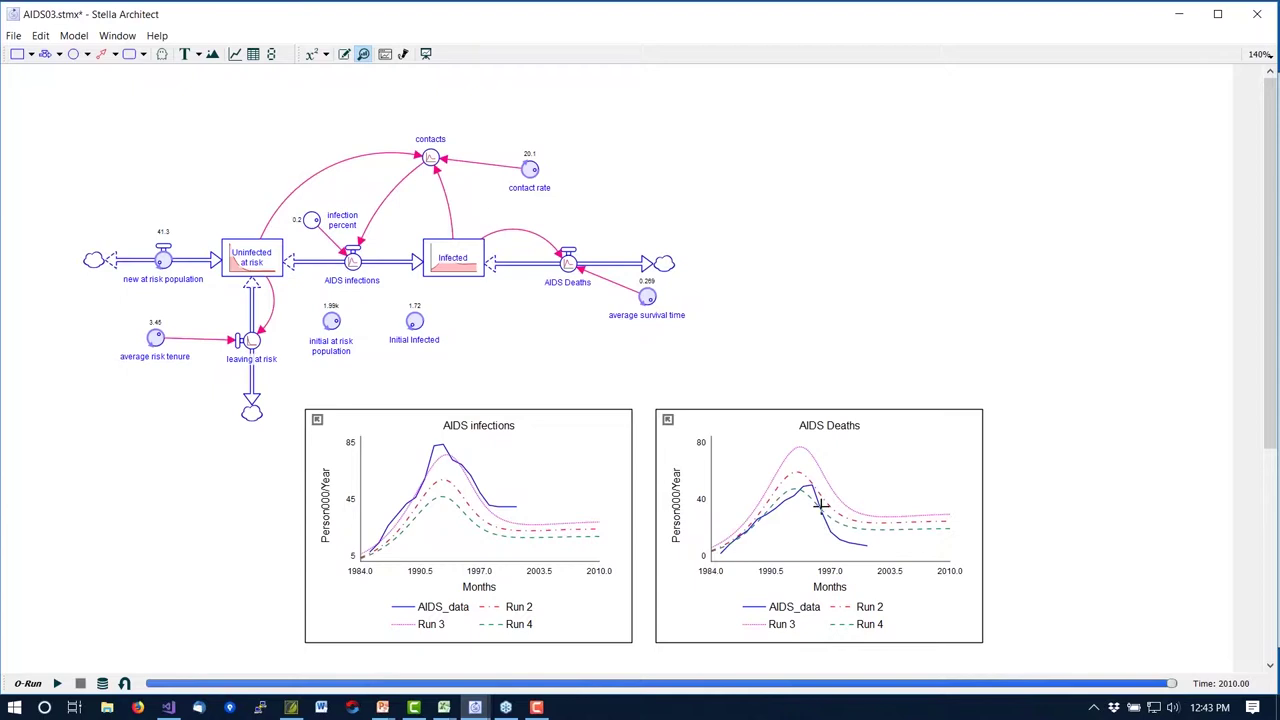
# Compare the runs on the AIDS Deaths graph, view the "Confidence Bounds – and a Grain of Salt" slide, and return to the model.
pyautogui.moveTo(809, 488); pyautogui.dragTo(831, 499)
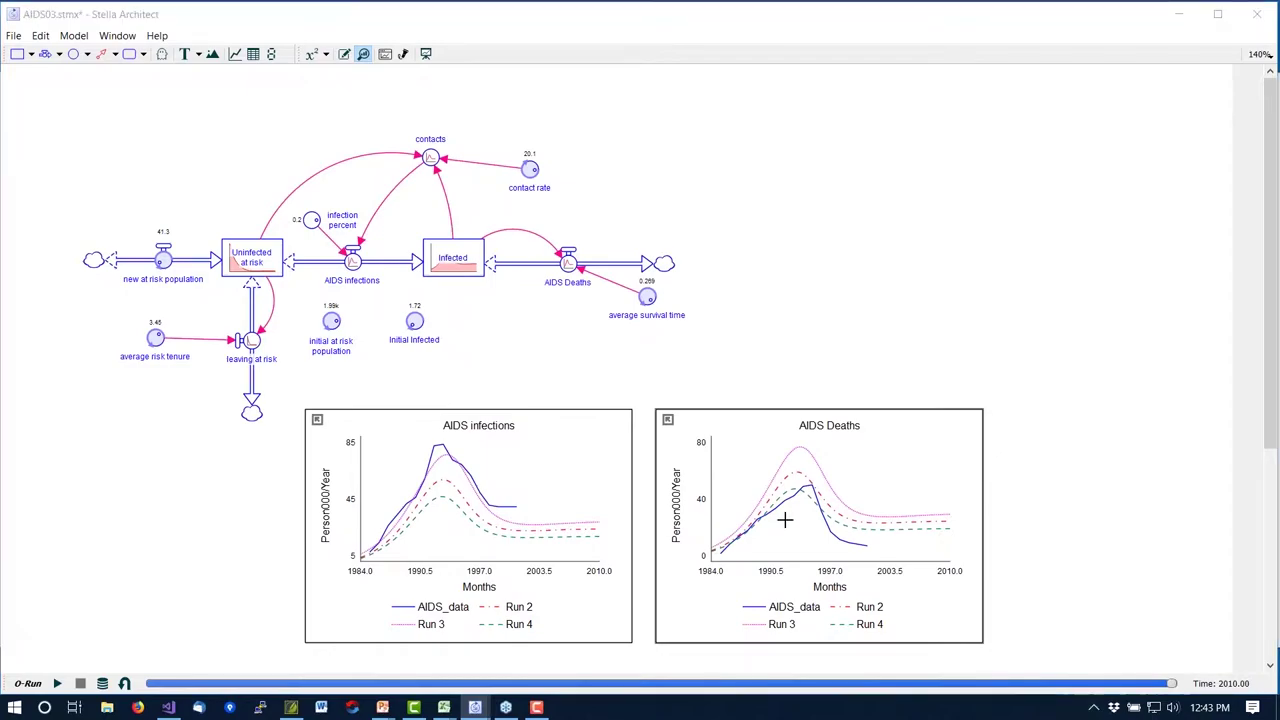
pyautogui.hotkey('alt', 'Tab')
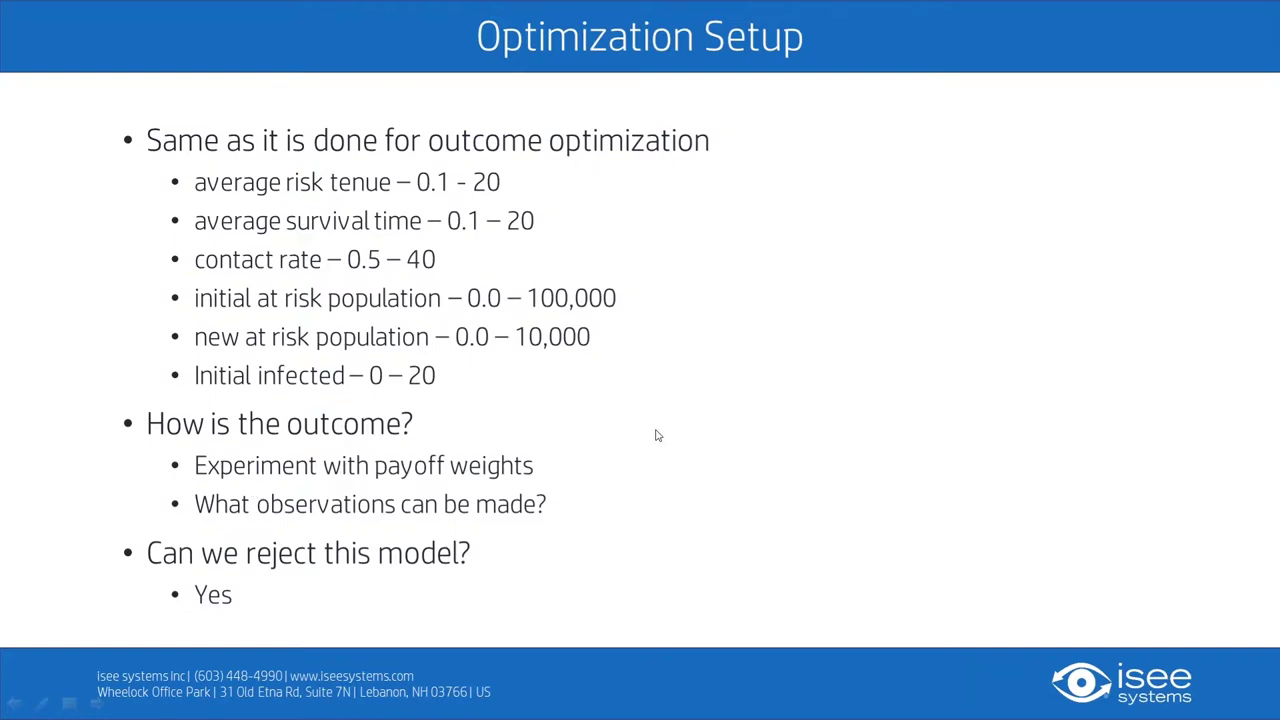
pyautogui.click(463, 423)
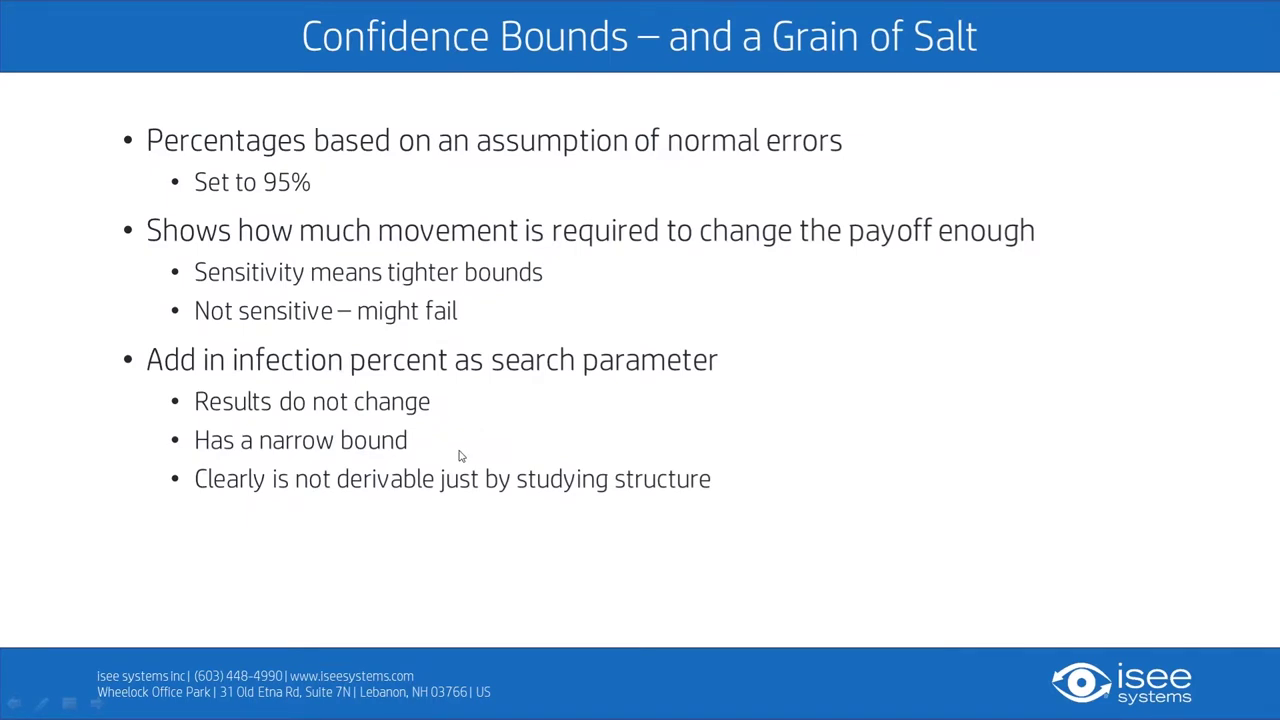
pyautogui.hotkey('alt', 'Tab')
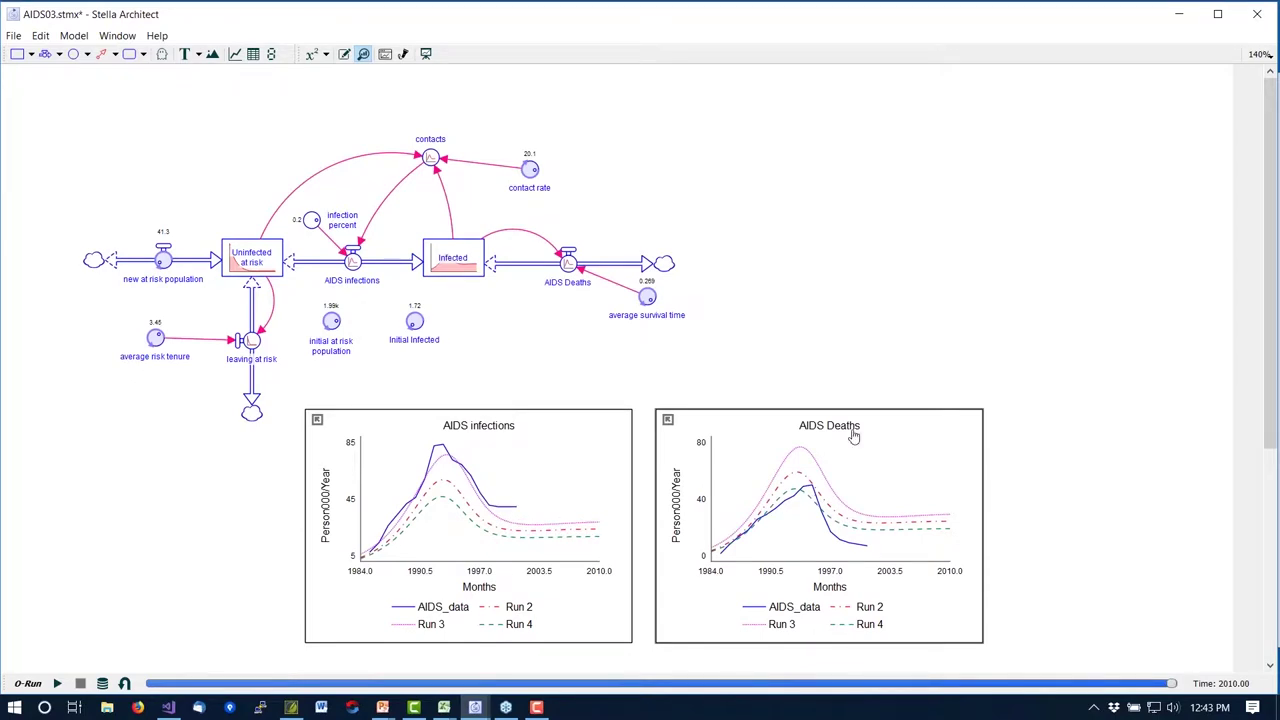
# Set the weight of the AIDS infections payoff element to 0.003.
pyautogui.doubleClick(786, 348)
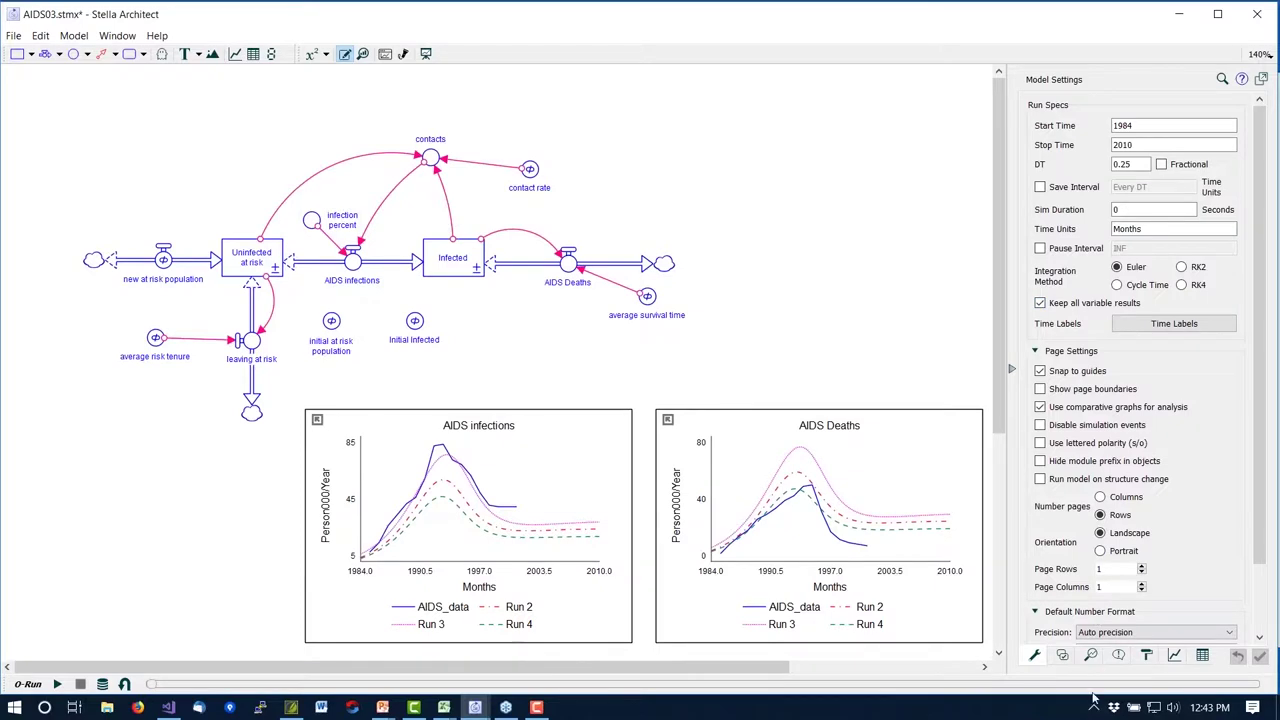
pyautogui.click(1090, 656)
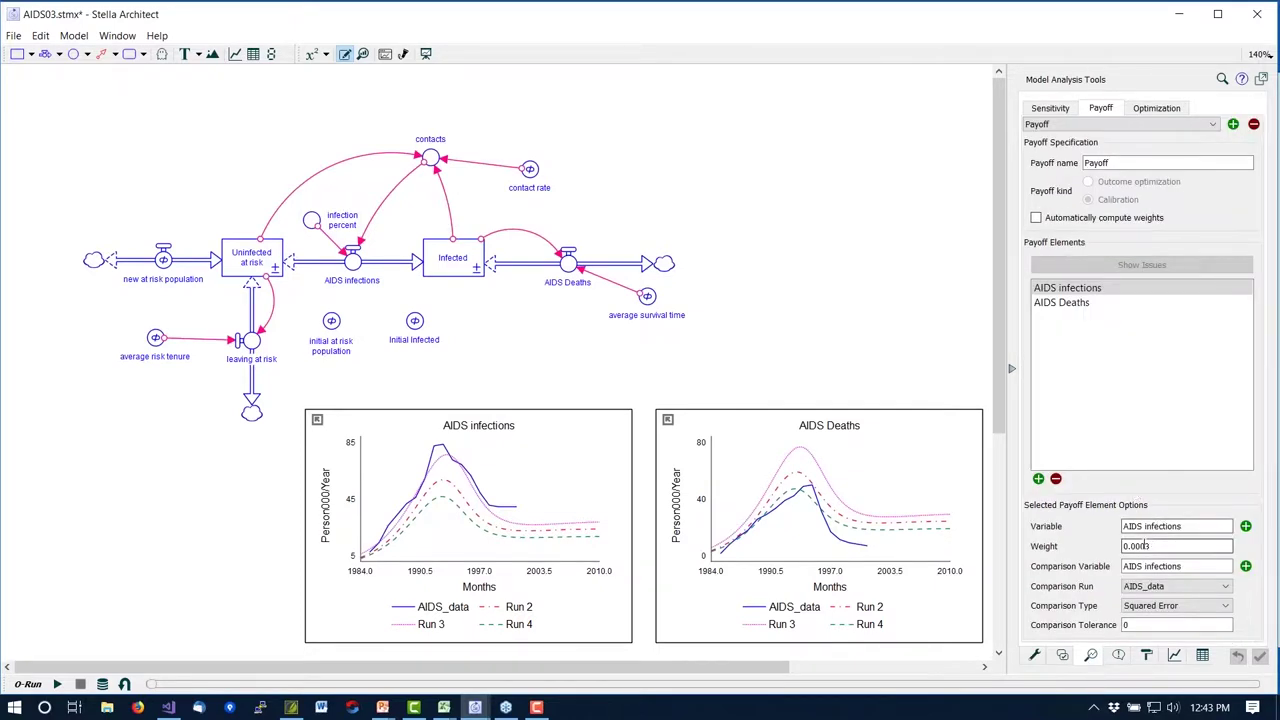
pyautogui.click(1143, 546)
pyautogui.press('BackSpace')
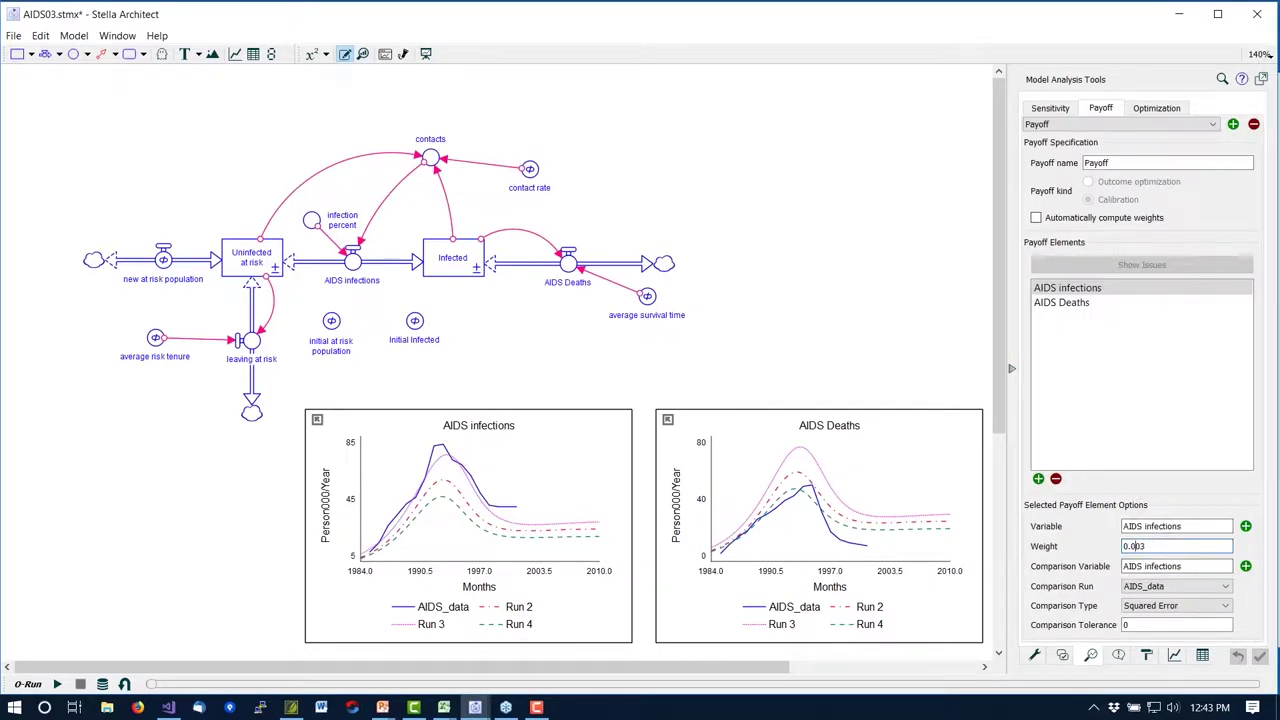
# Enable confidence bounds for the optimization as a statistical percent of 95% and run it.
pyautogui.click(1157, 108)
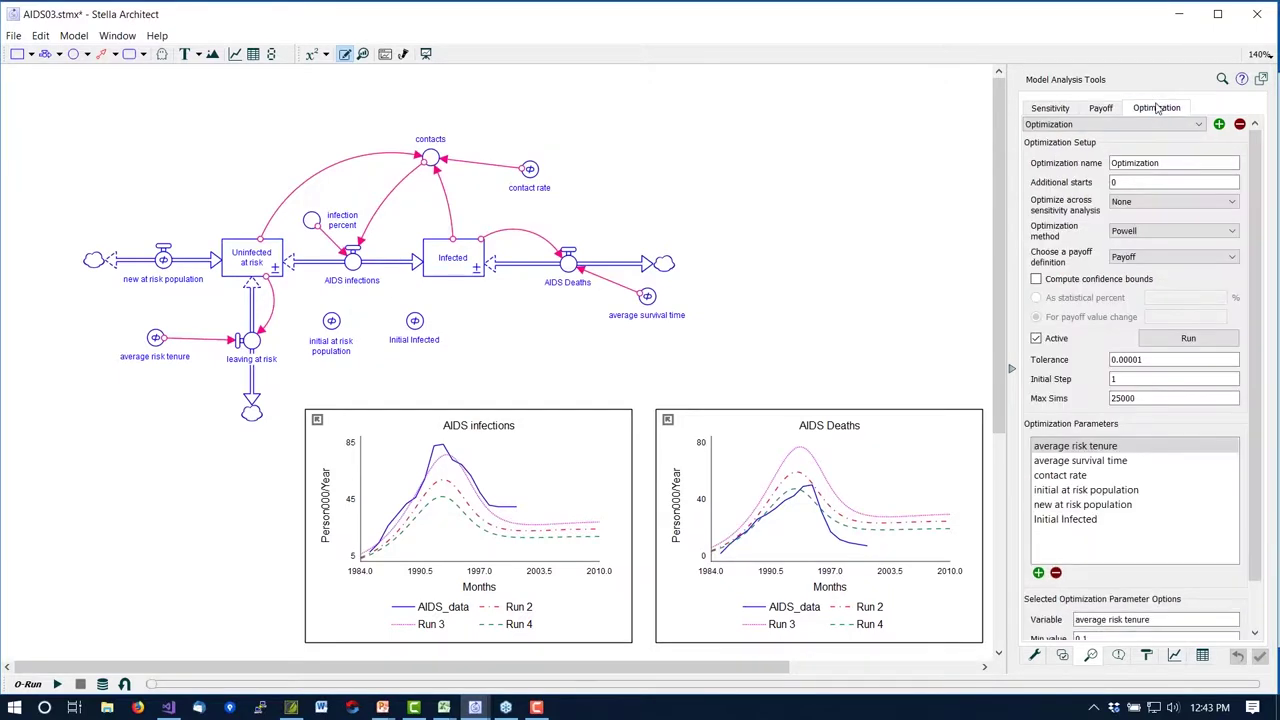
pyautogui.click(1037, 281)
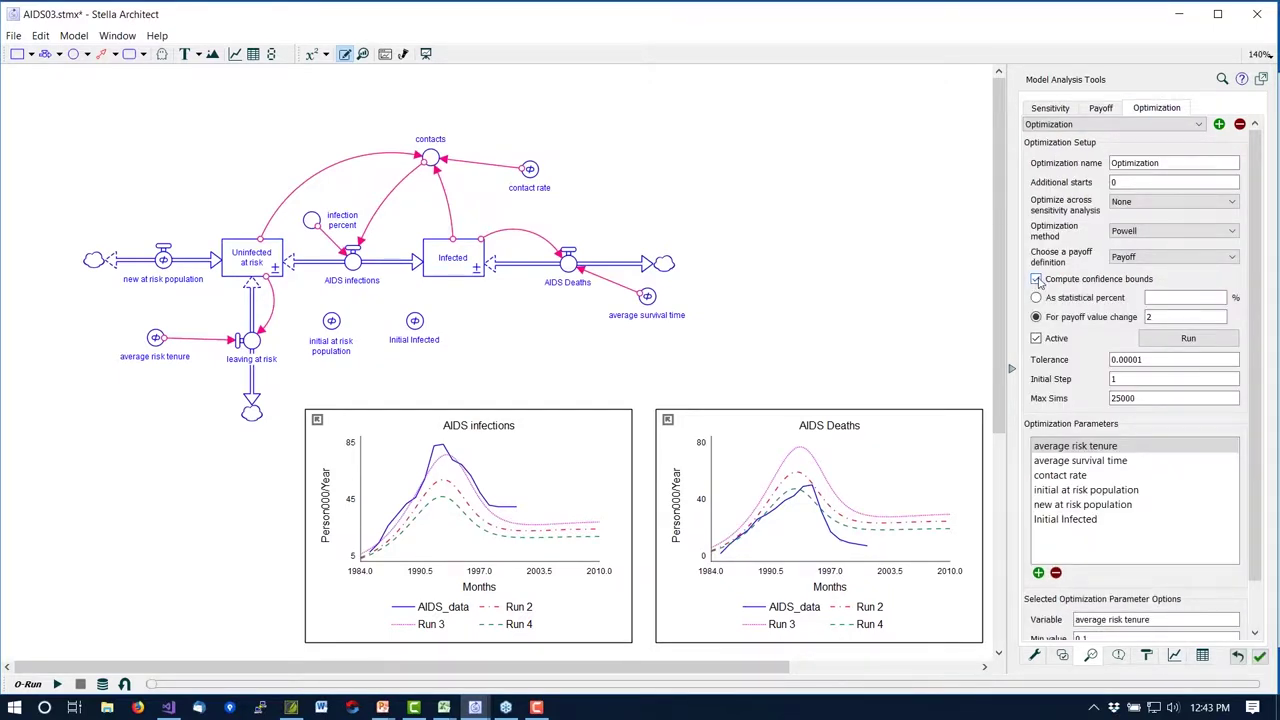
pyautogui.click(1036, 298)
pyautogui.doubleClick(1174, 299)
pyautogui.click(57, 684)
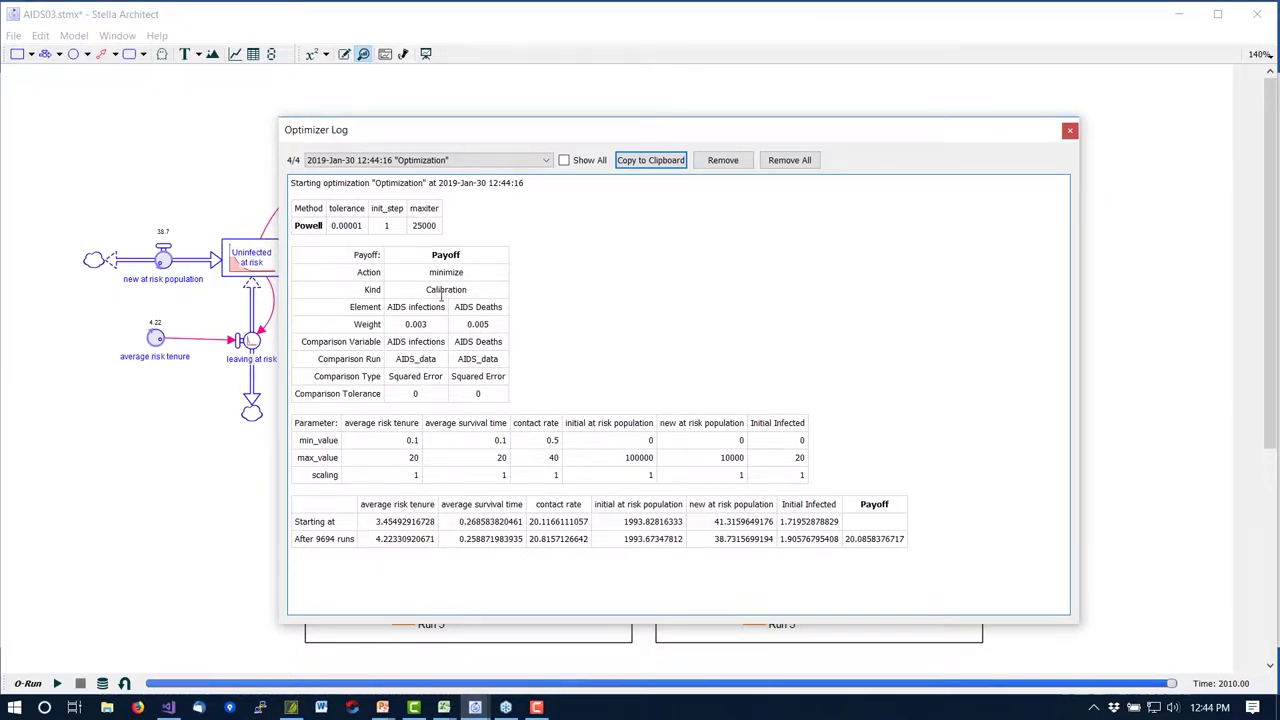
# Examine the lower and upper confidence bounds of each parameter in the Optimizer Log.
pyautogui.click(547, 161)
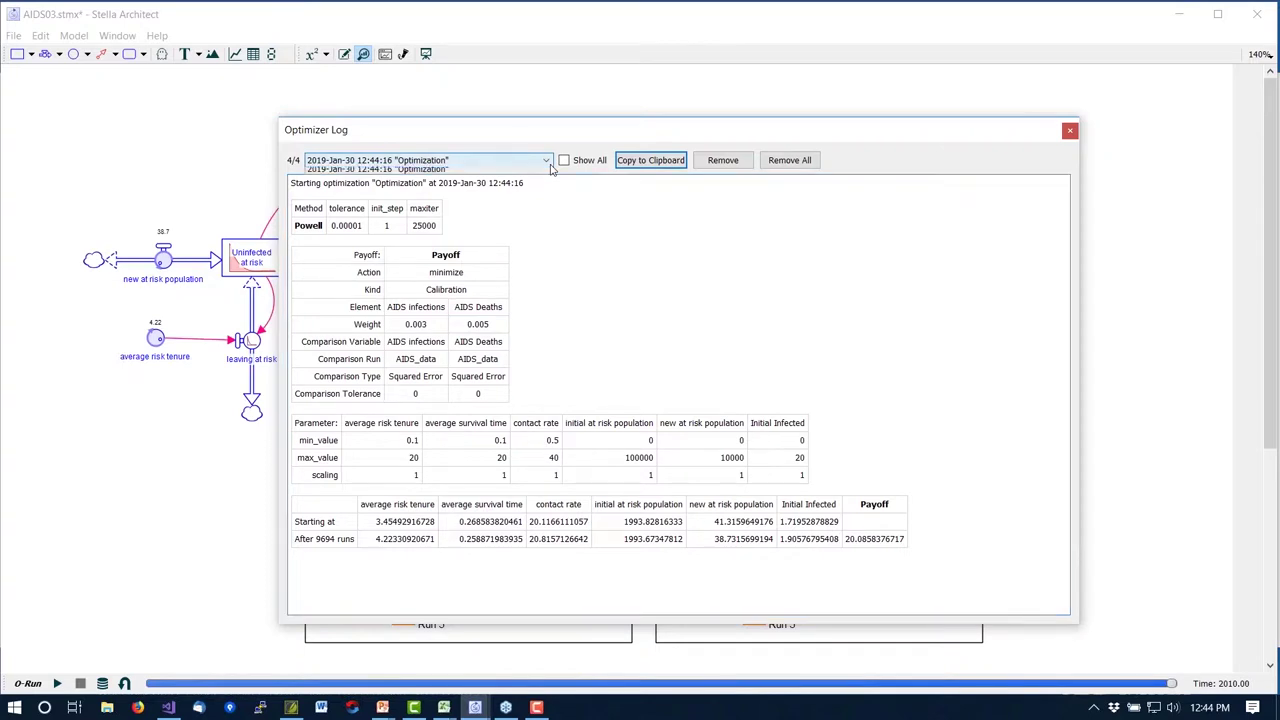
pyautogui.click(540, 172)
pyautogui.scroll(-2, 588, 483)
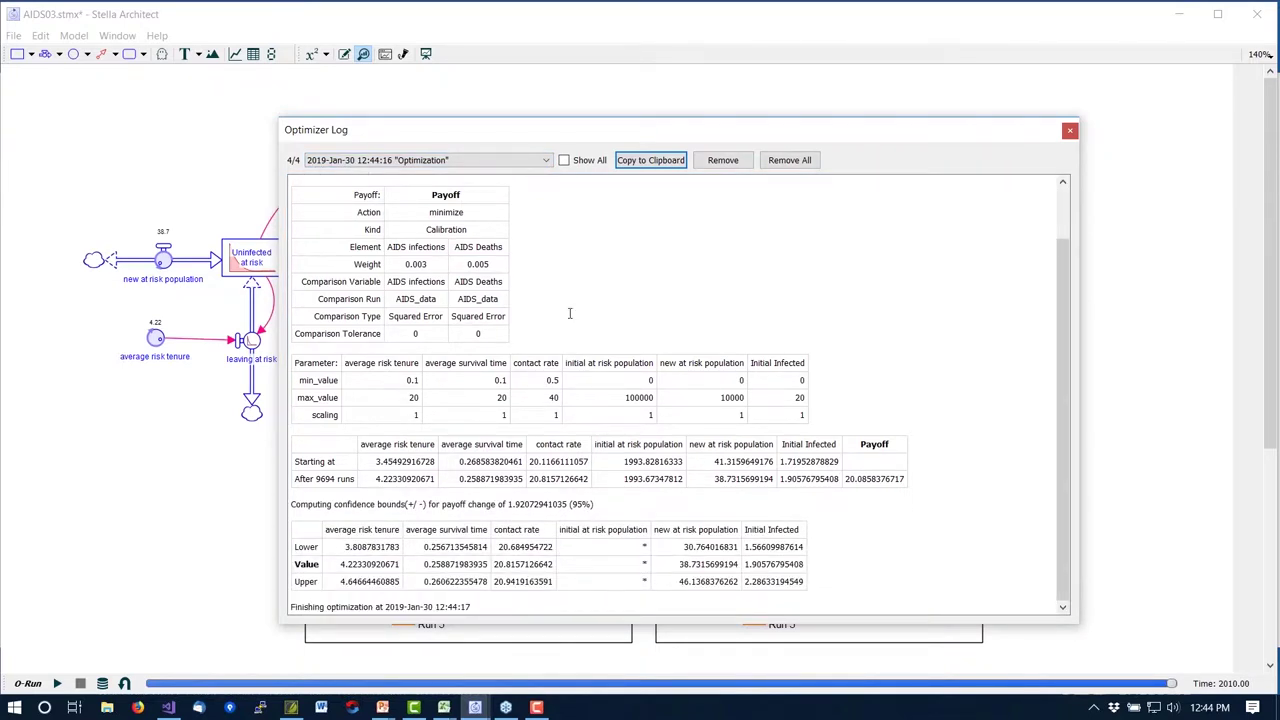
pyautogui.moveTo(603, 137); pyautogui.dragTo(546, 112)
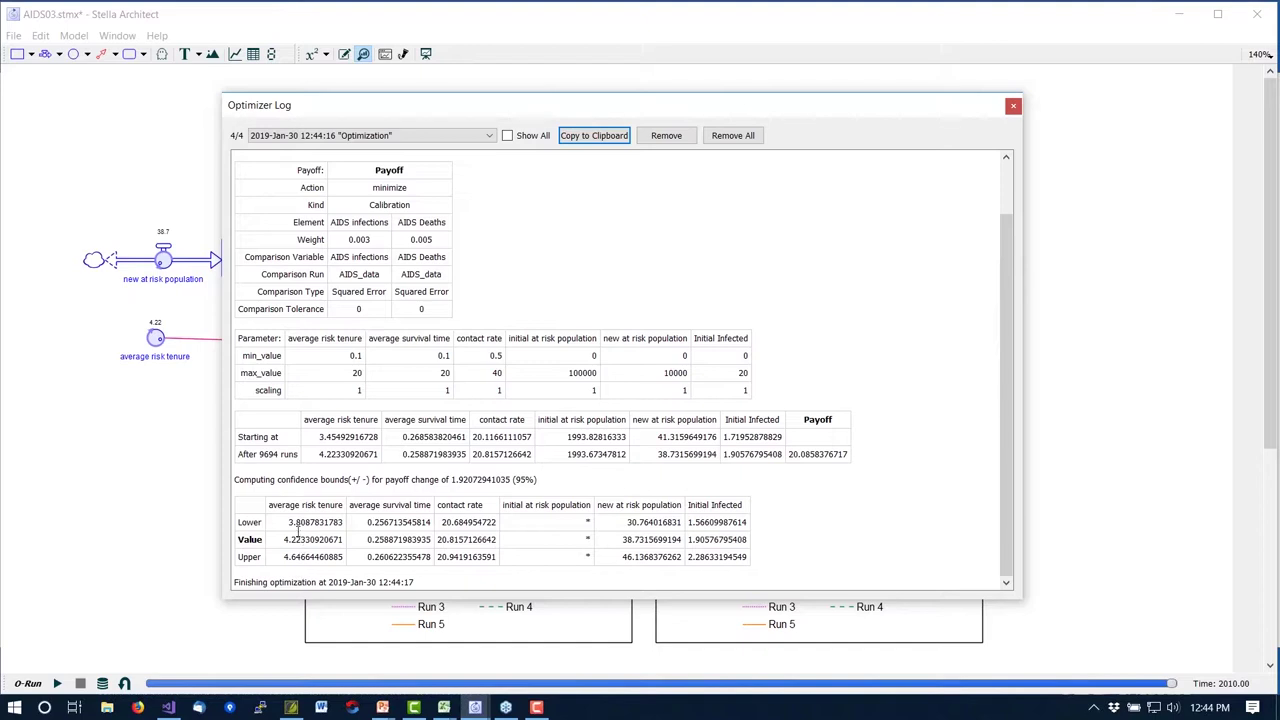
pyautogui.moveTo(297, 527); pyautogui.dragTo(297, 548)
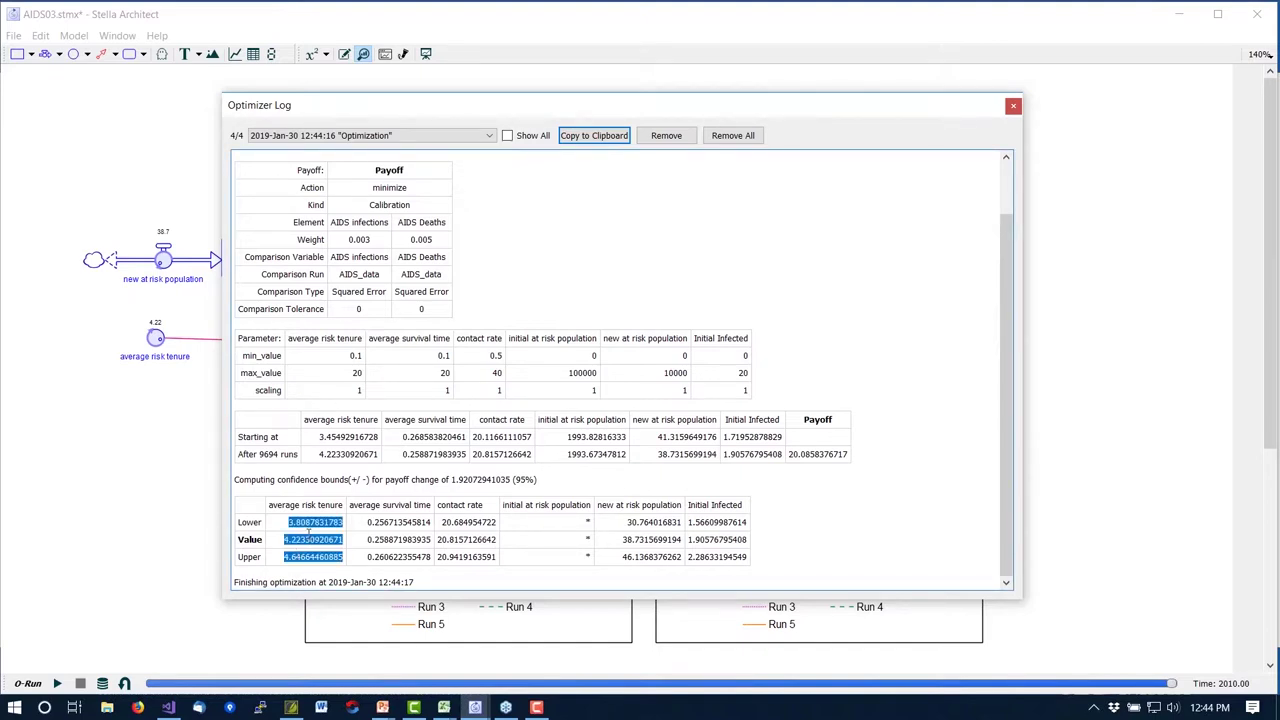
pyautogui.click(308, 538)
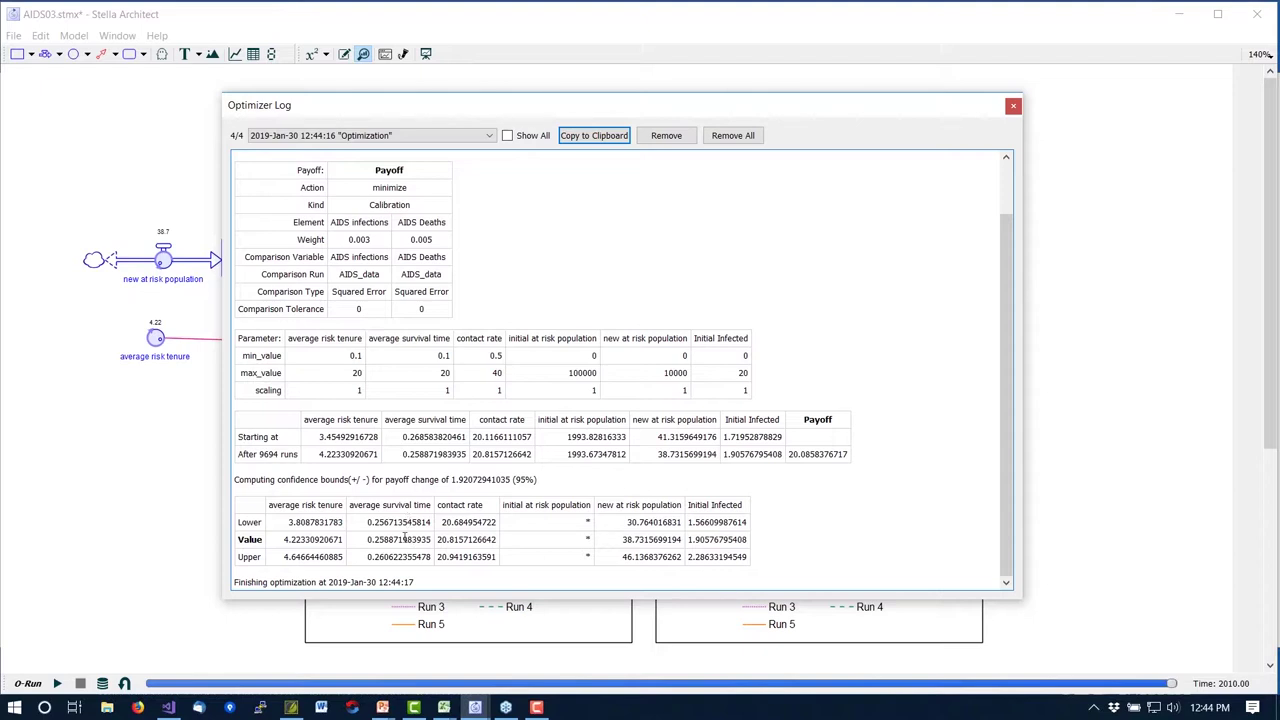
pyautogui.moveTo(401, 523); pyautogui.dragTo(414, 549)
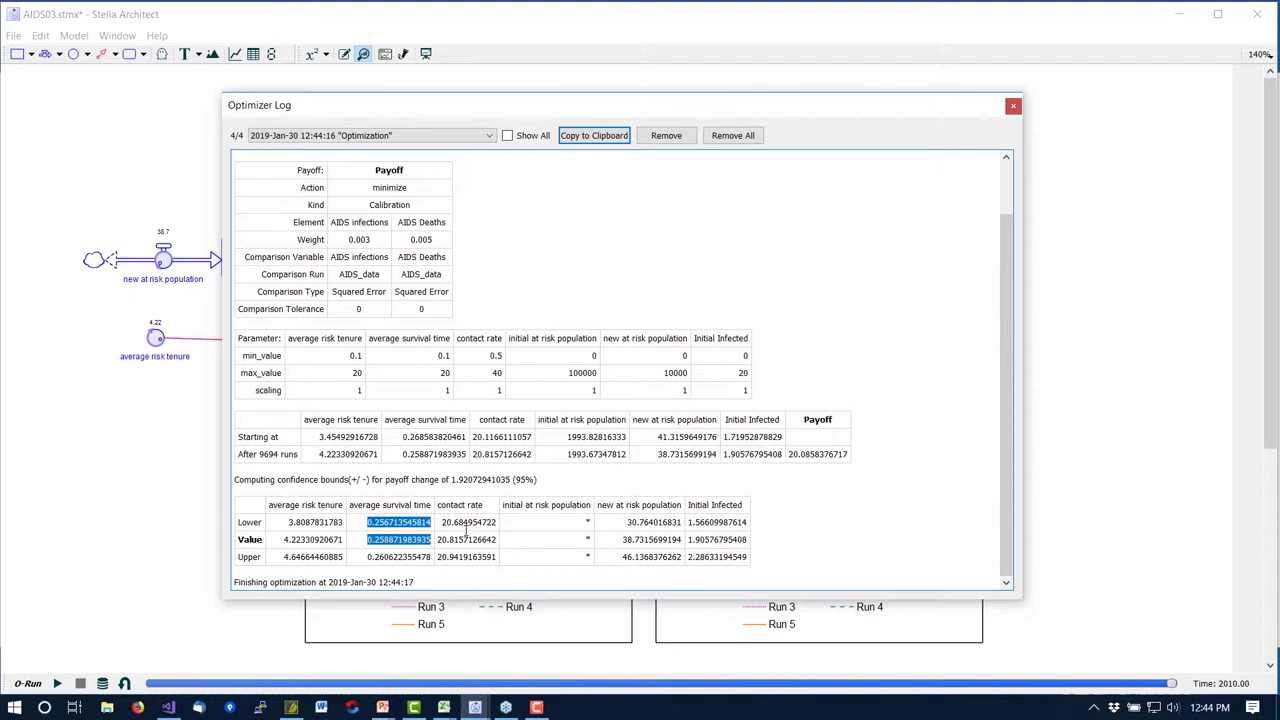
pyautogui.click(578, 540)
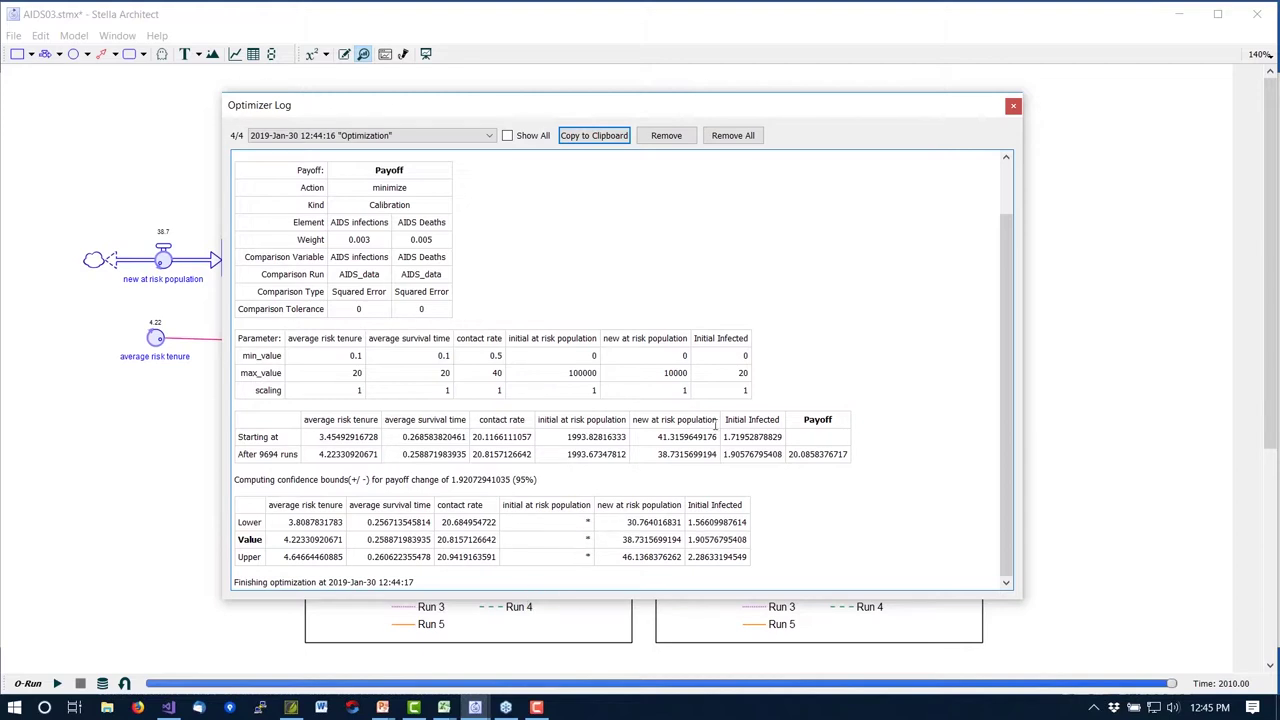
# Move the Optimizer Log aside to inspect the model diagram, and bring it back over the model.
pyautogui.moveTo(765, 109); pyautogui.dragTo(777, 123)
pyautogui.moveTo(340, 119); pyautogui.dragTo(575, 343)
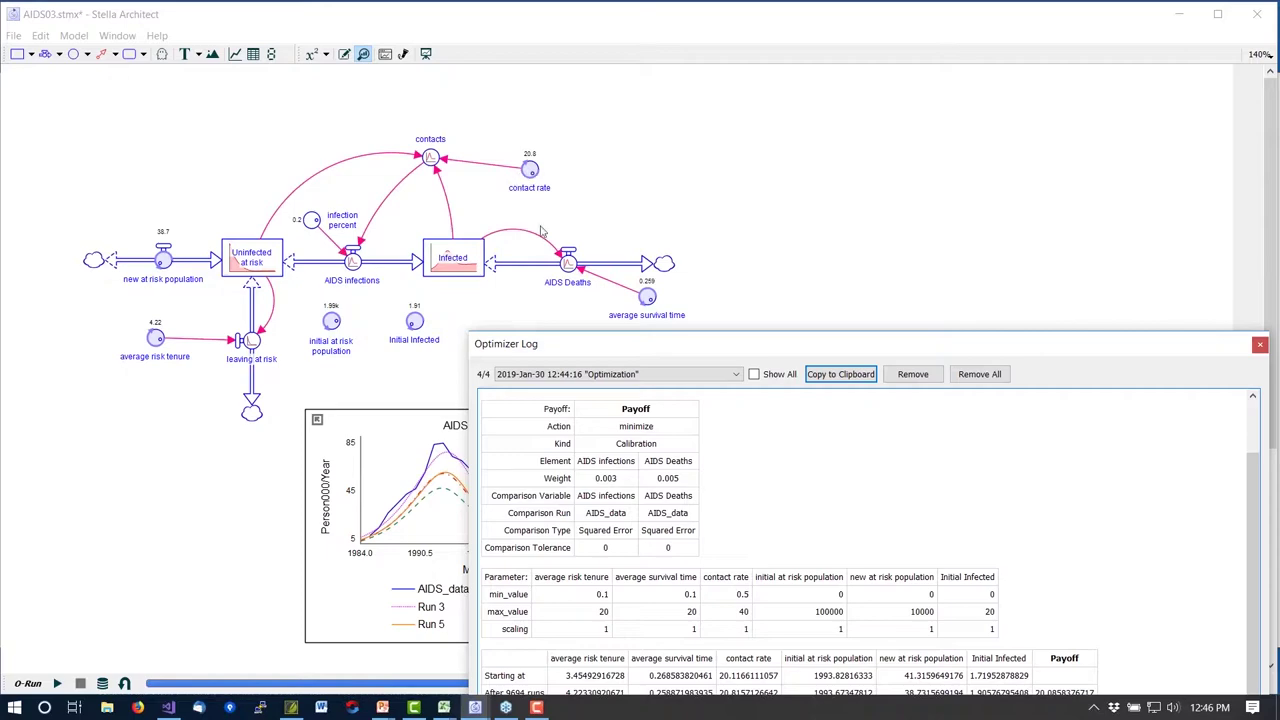
pyautogui.moveTo(711, 348); pyautogui.dragTo(535, 140)
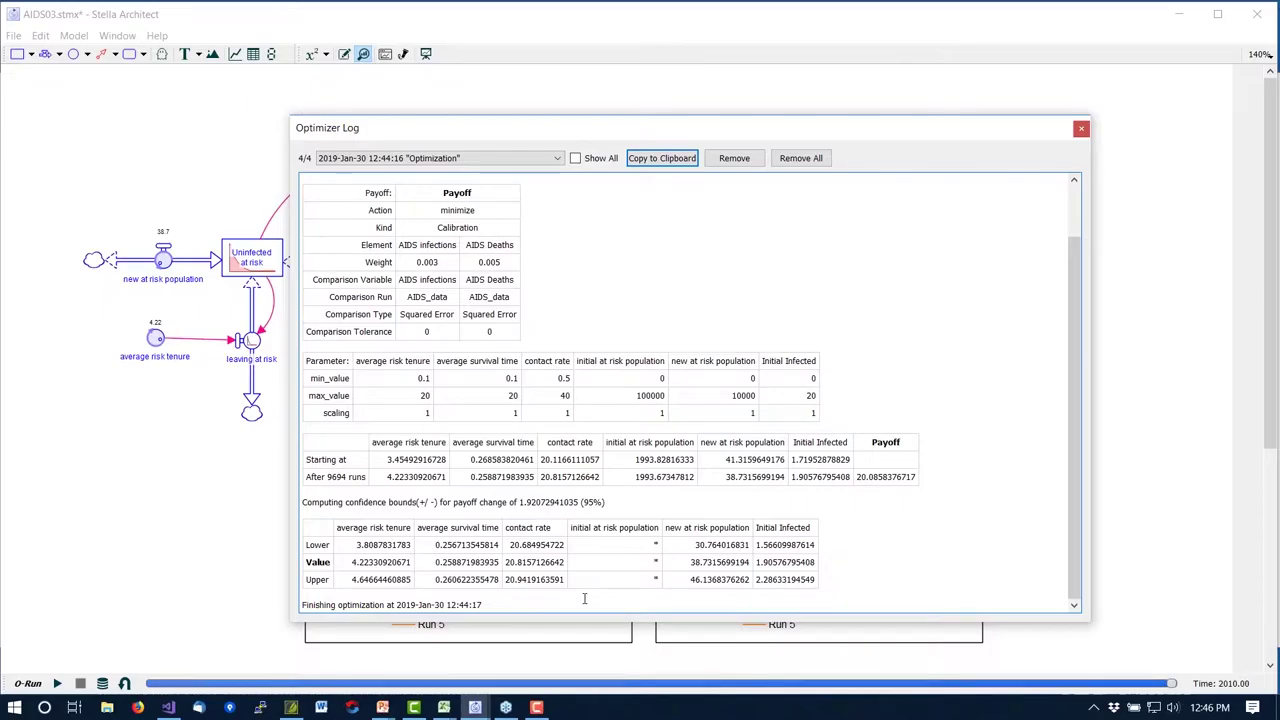
# Review the confidence bounds slide about adding infection percent as a search parameter, return to the model, and close the Optimizer Log.
pyautogui.hotkey('alt', 'Tab')
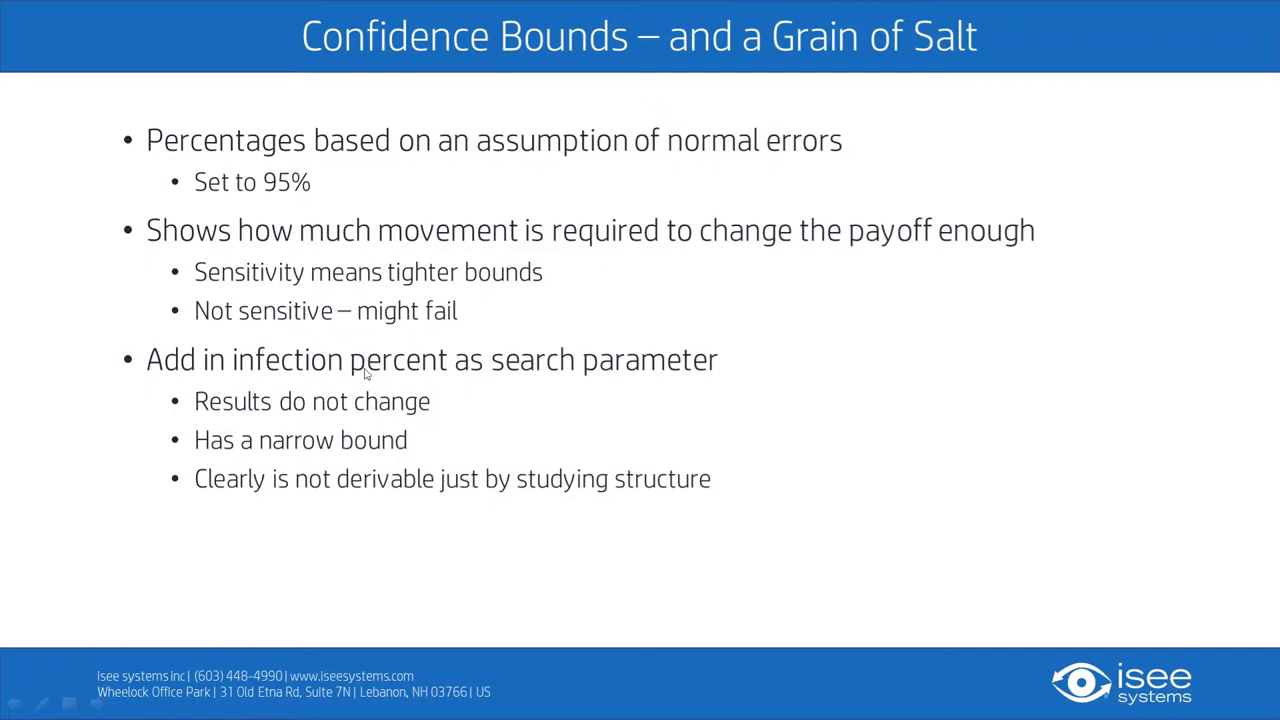
pyautogui.click(452, 481)
pyautogui.hotkey('alt', 'Tab')
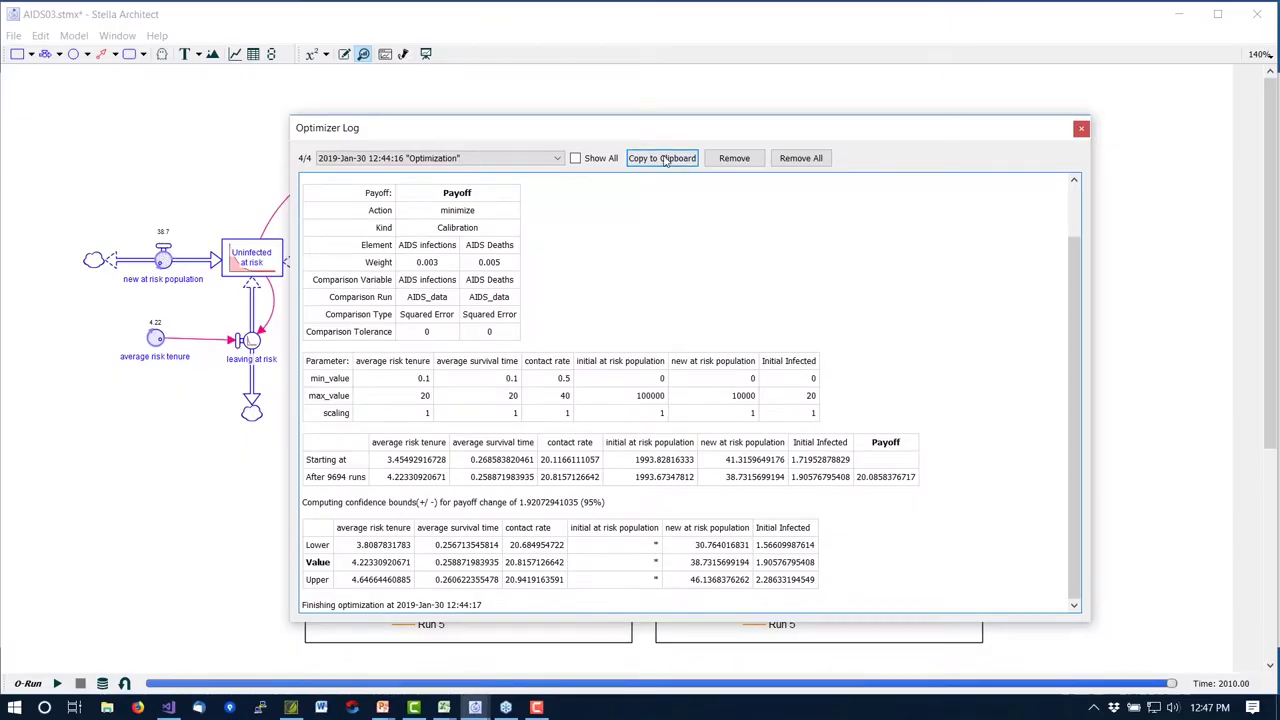
pyautogui.click(1081, 130)
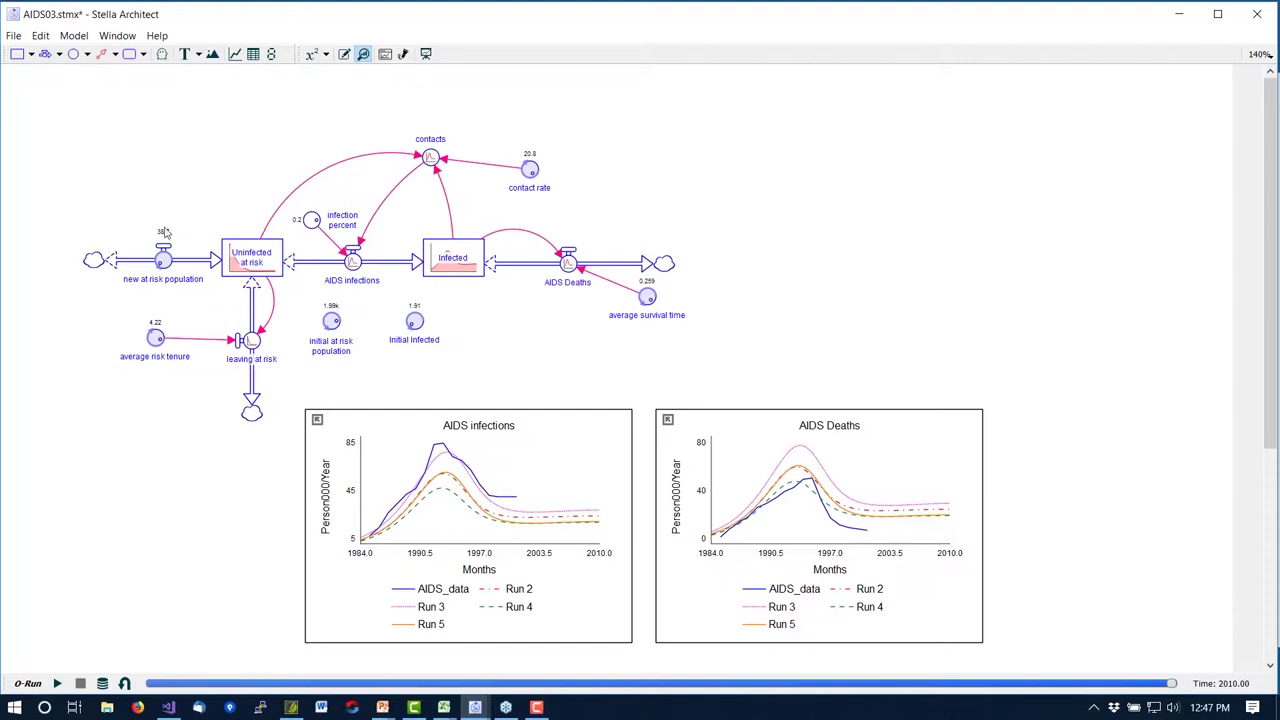
# Close the AIDS03, AIDS01 and Projections models, discarding their unsaved changes.
pyautogui.click(12, 37)
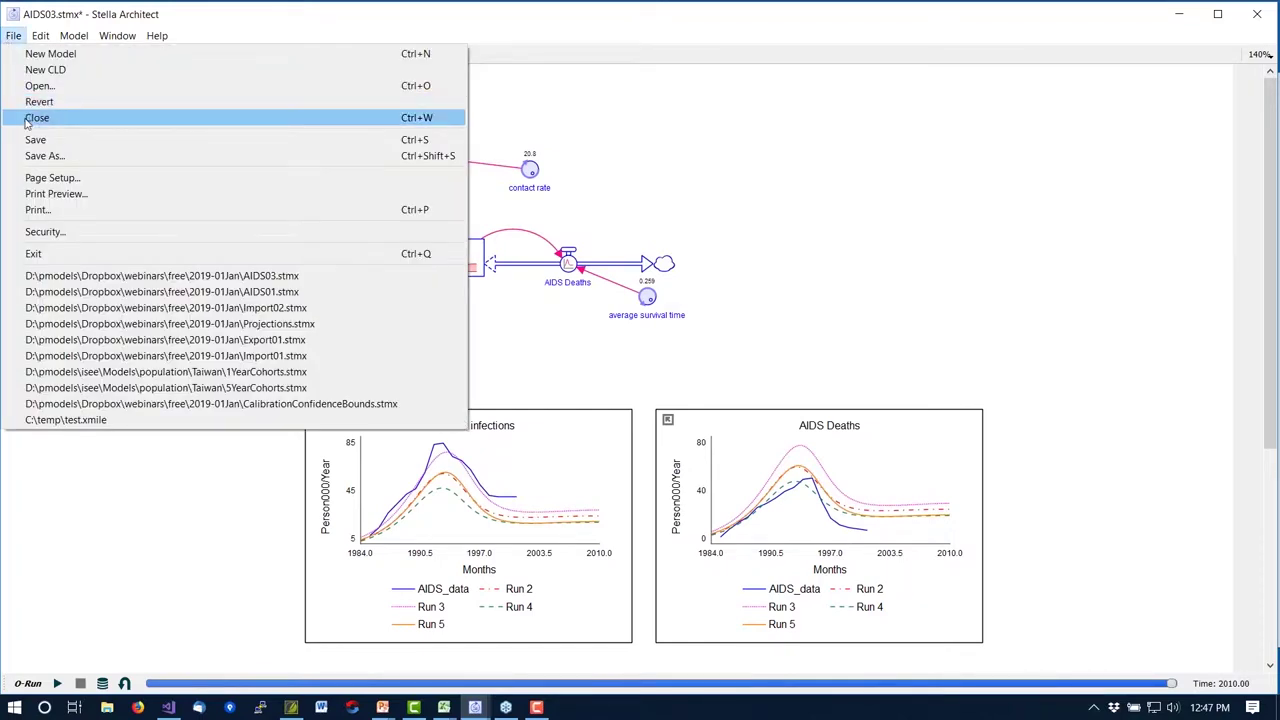
pyautogui.click(30, 118)
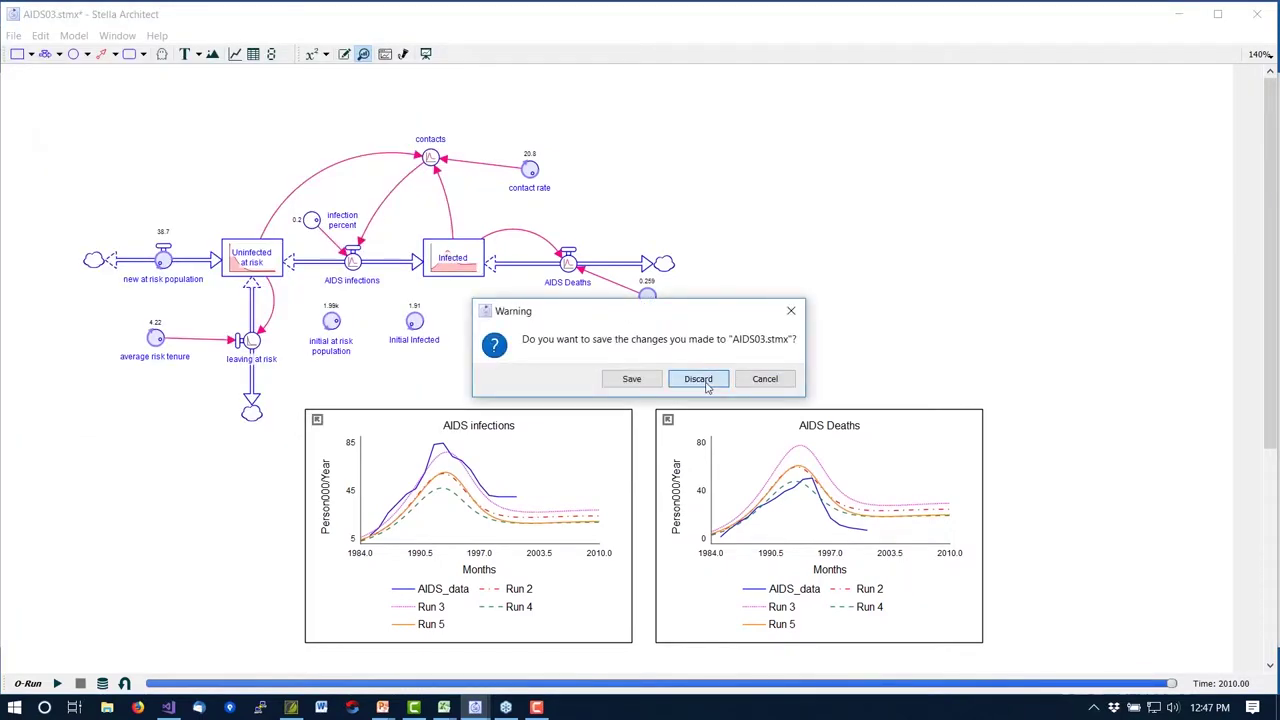
pyautogui.click(698, 379)
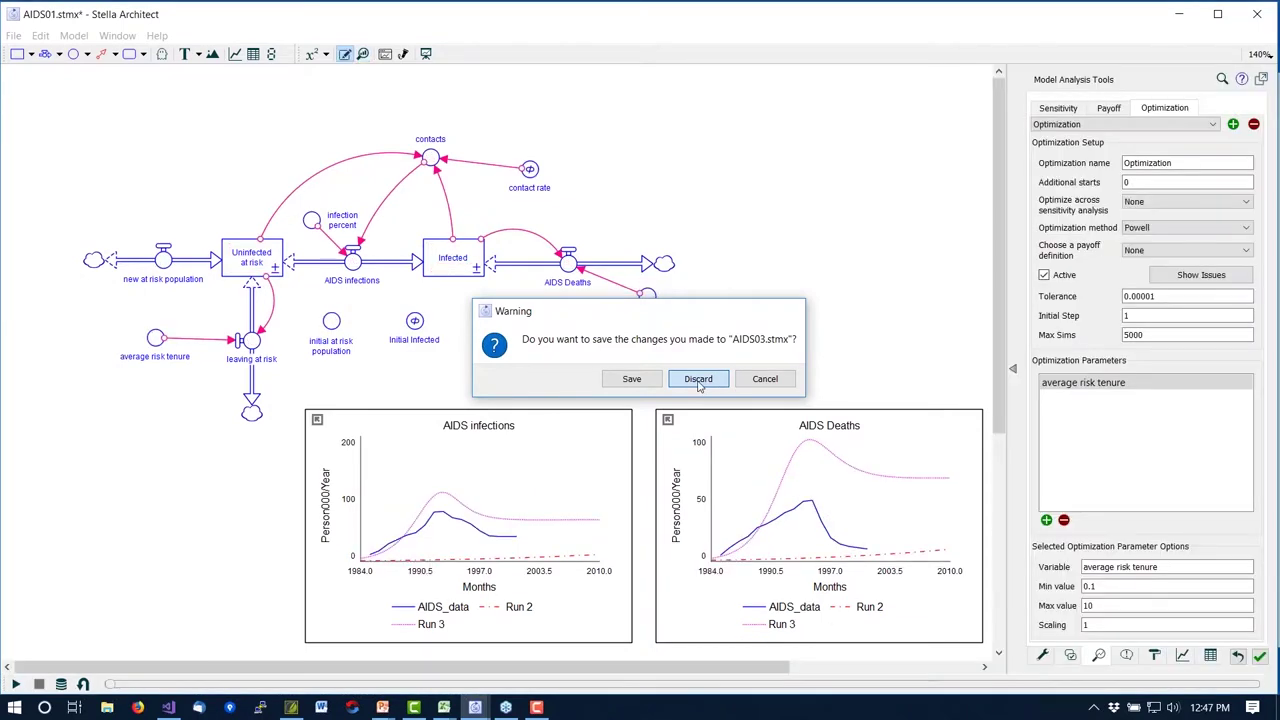
pyautogui.click(13, 35)
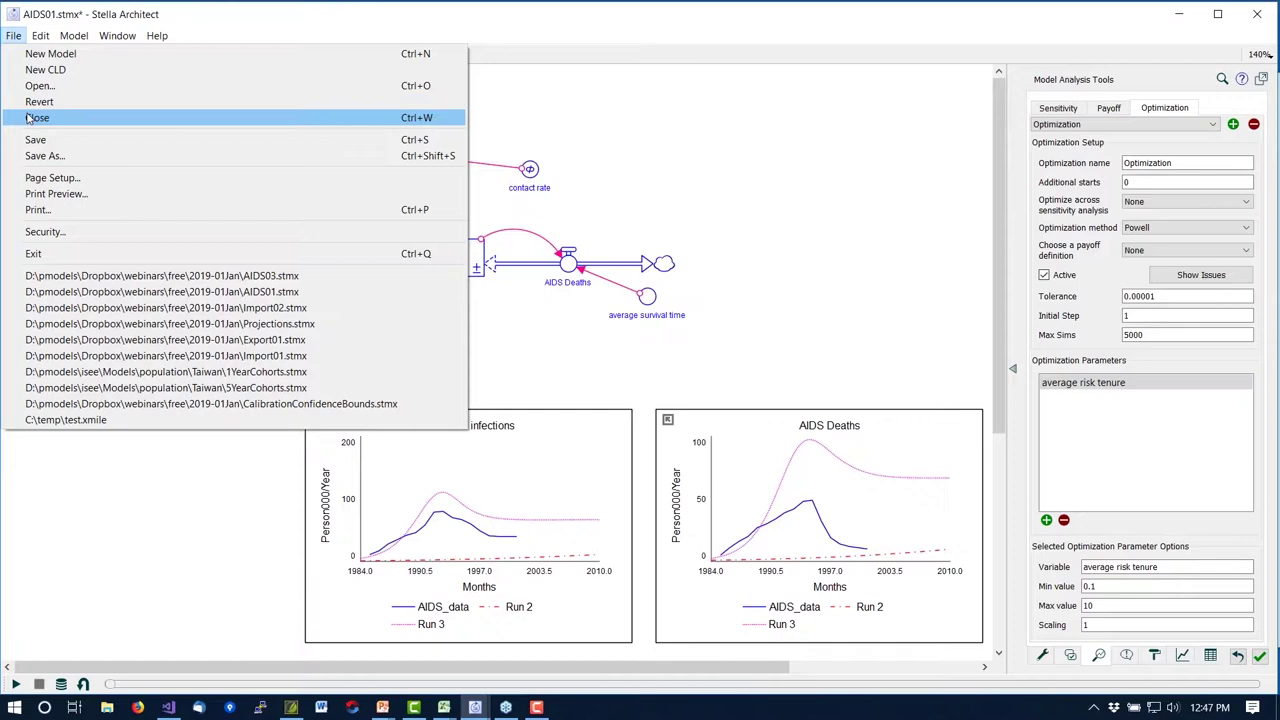
pyautogui.click(30, 117)
pyautogui.click(698, 379)
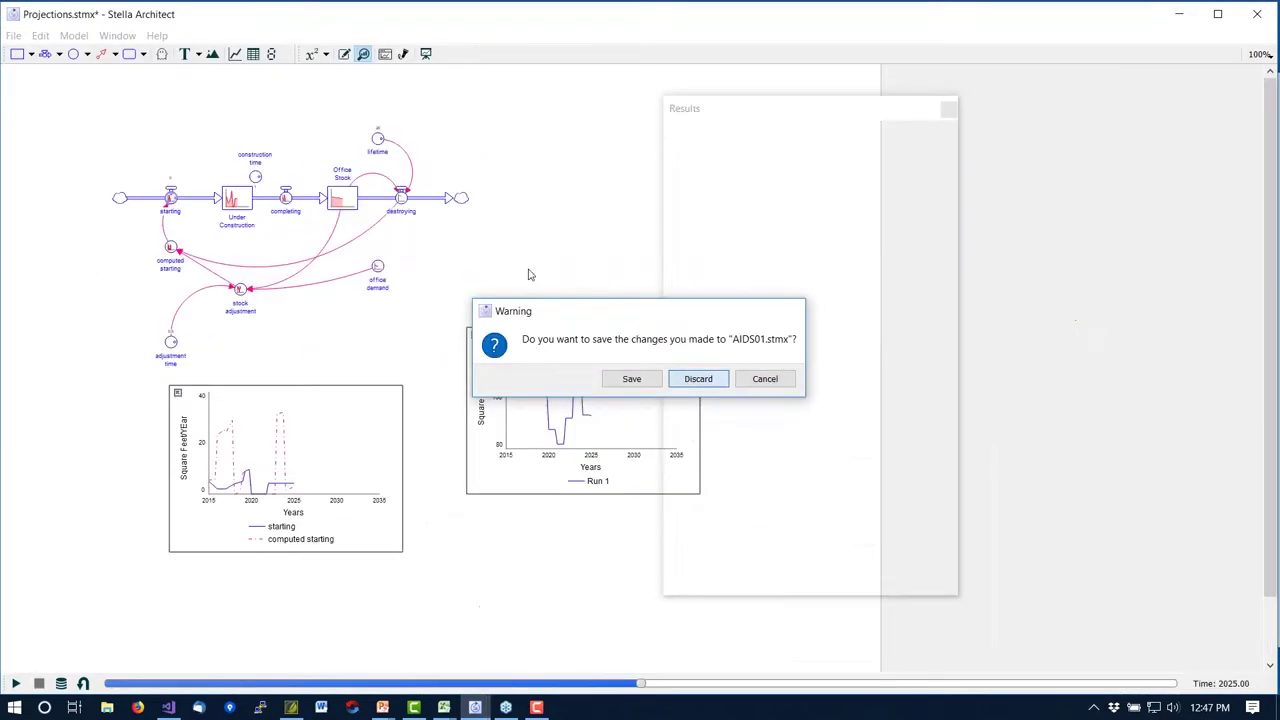
pyautogui.click(13, 35)
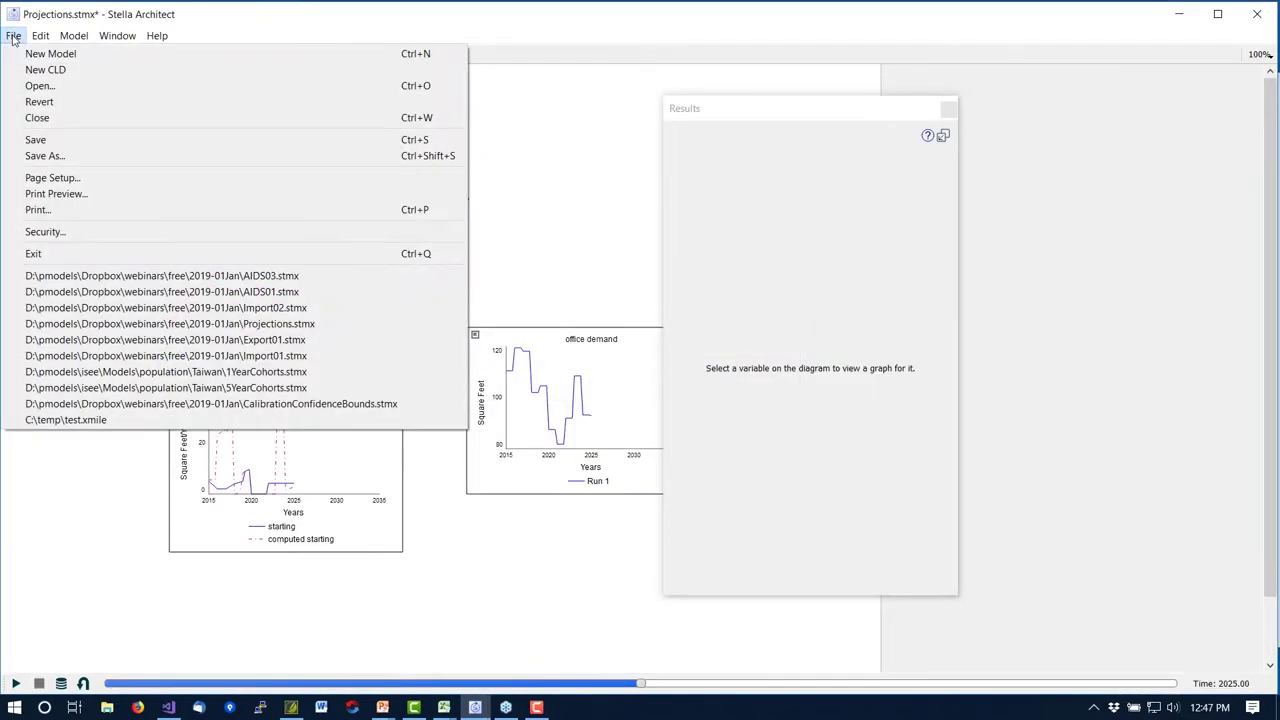
pyautogui.click(55, 118)
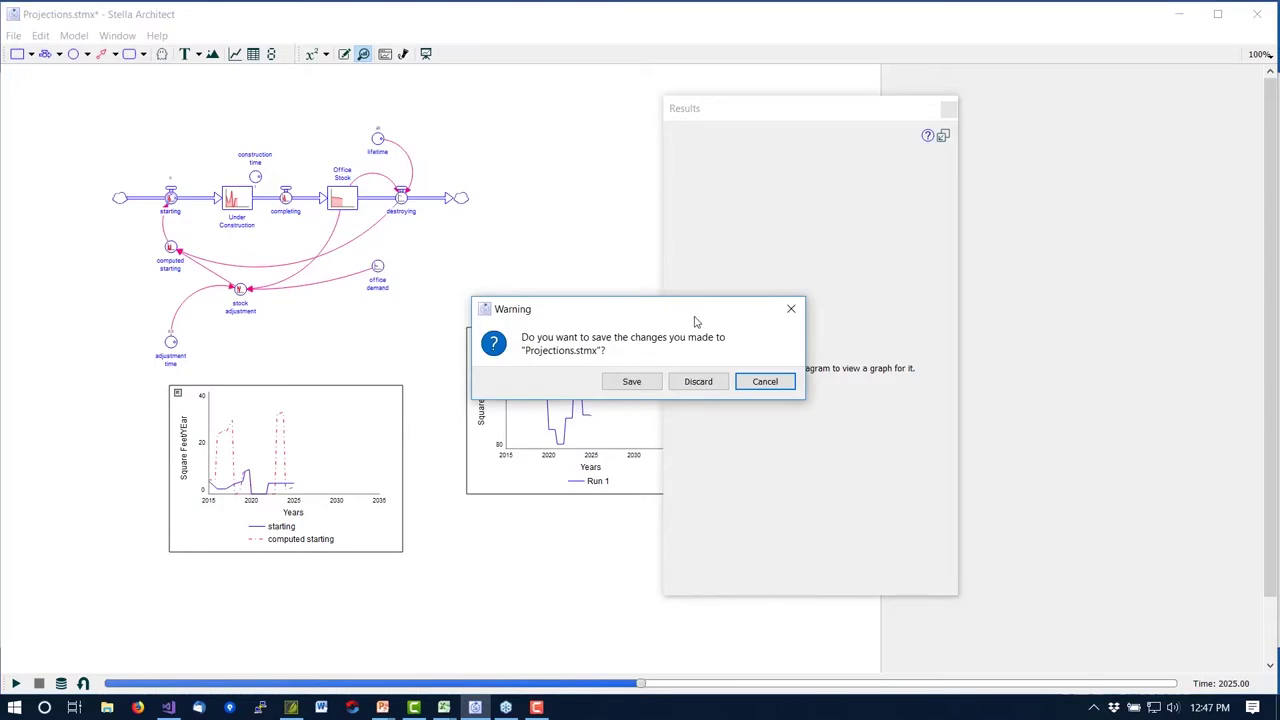
pyautogui.click(716, 382)
# Open CalibrationConfidenceBounds.stmx from the 2019-01Jan folder and run it.
pyautogui.click(13, 35)
pyautogui.click(33, 92)
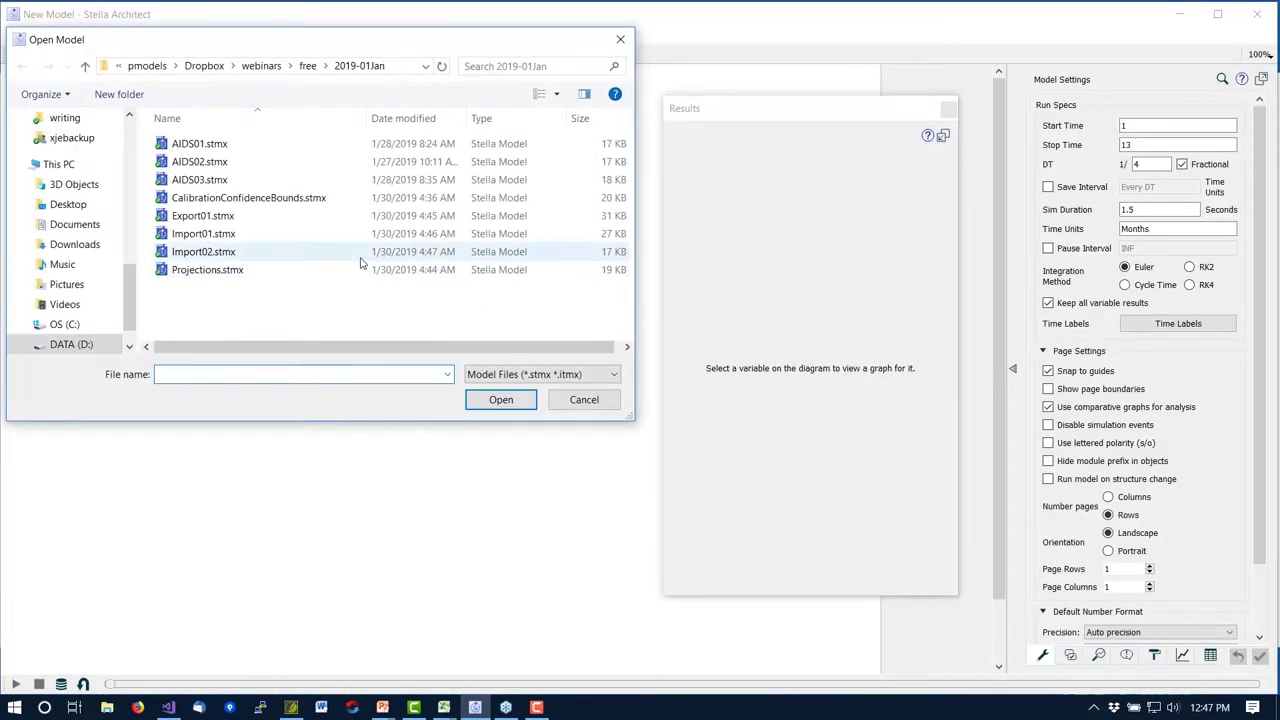
pyautogui.doubleClick(285, 200)
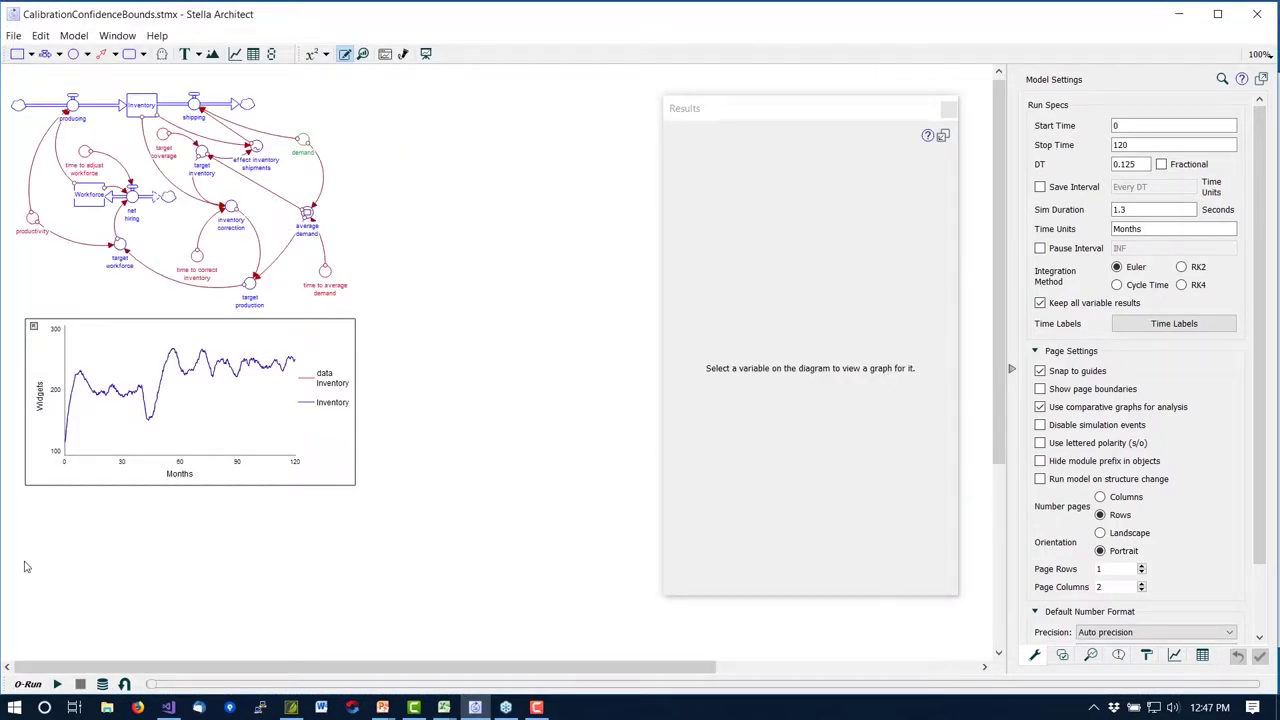
pyautogui.click(57, 684)
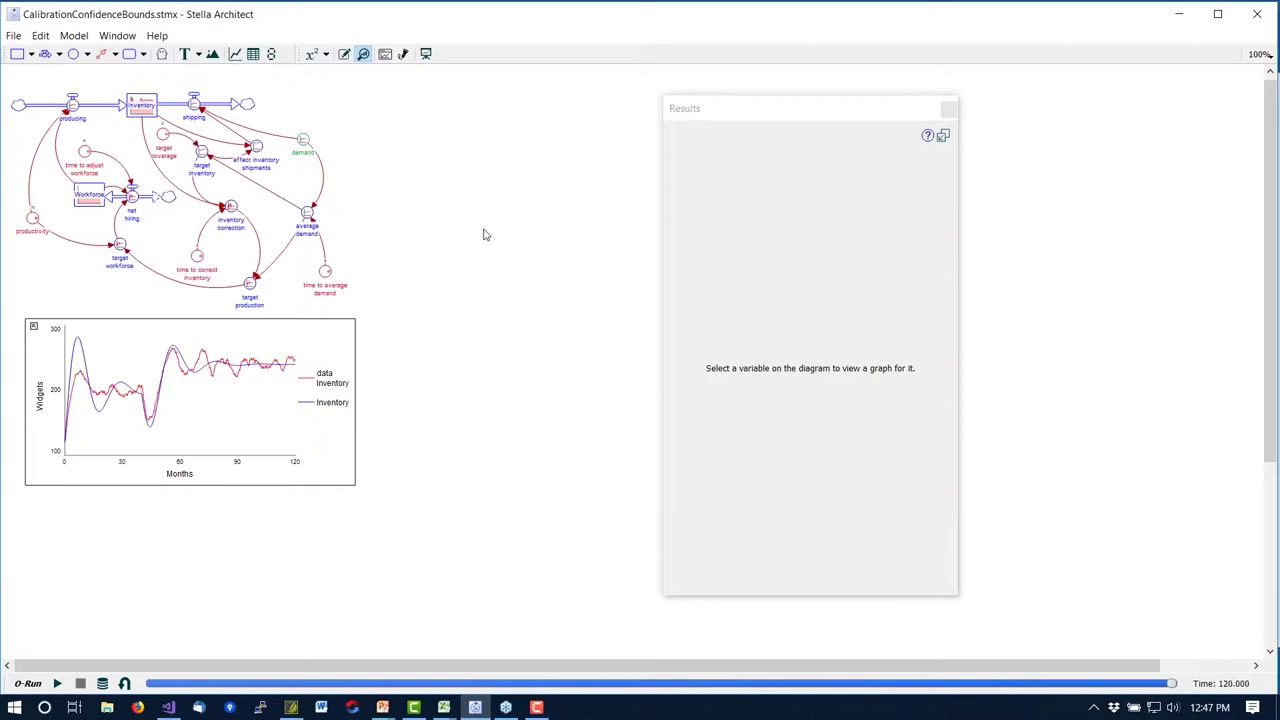
# Review the payoff definition for its Inventory and Workforce elements, and the optimization setup with its confidence bounds and parameters.
pyautogui.press('Escape')
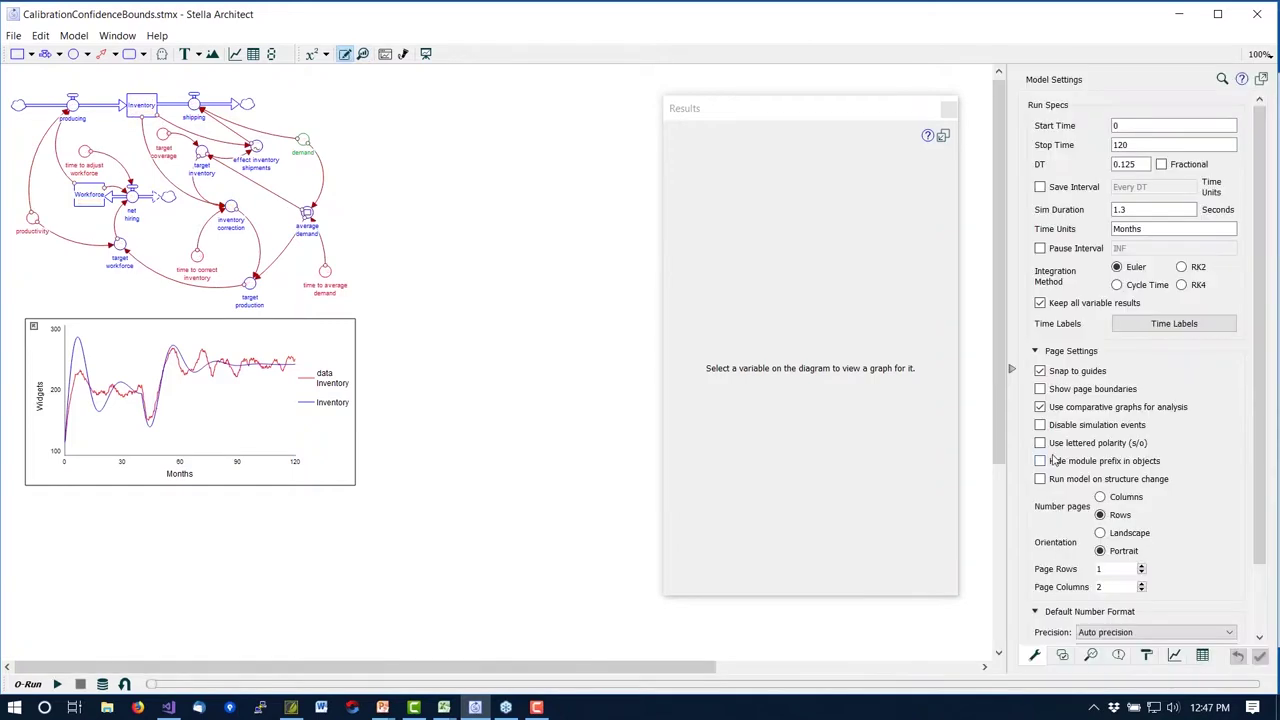
pyautogui.click(1091, 655)
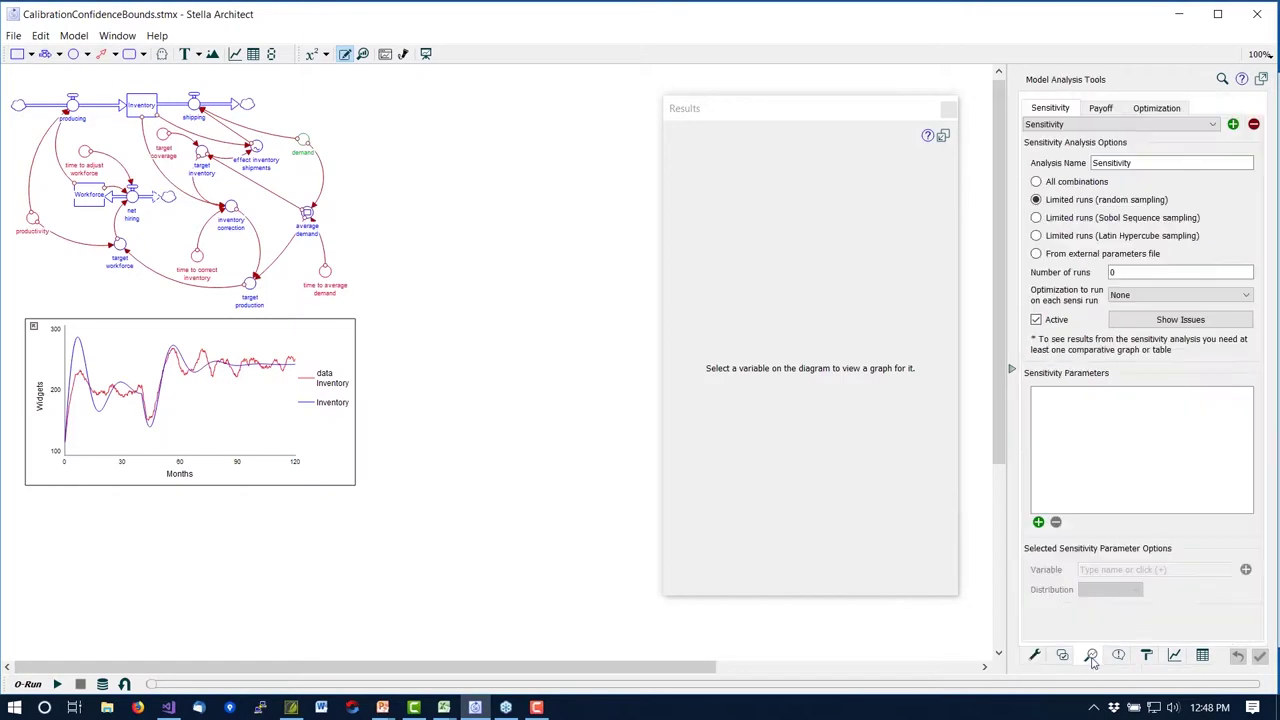
pyautogui.click(1101, 109)
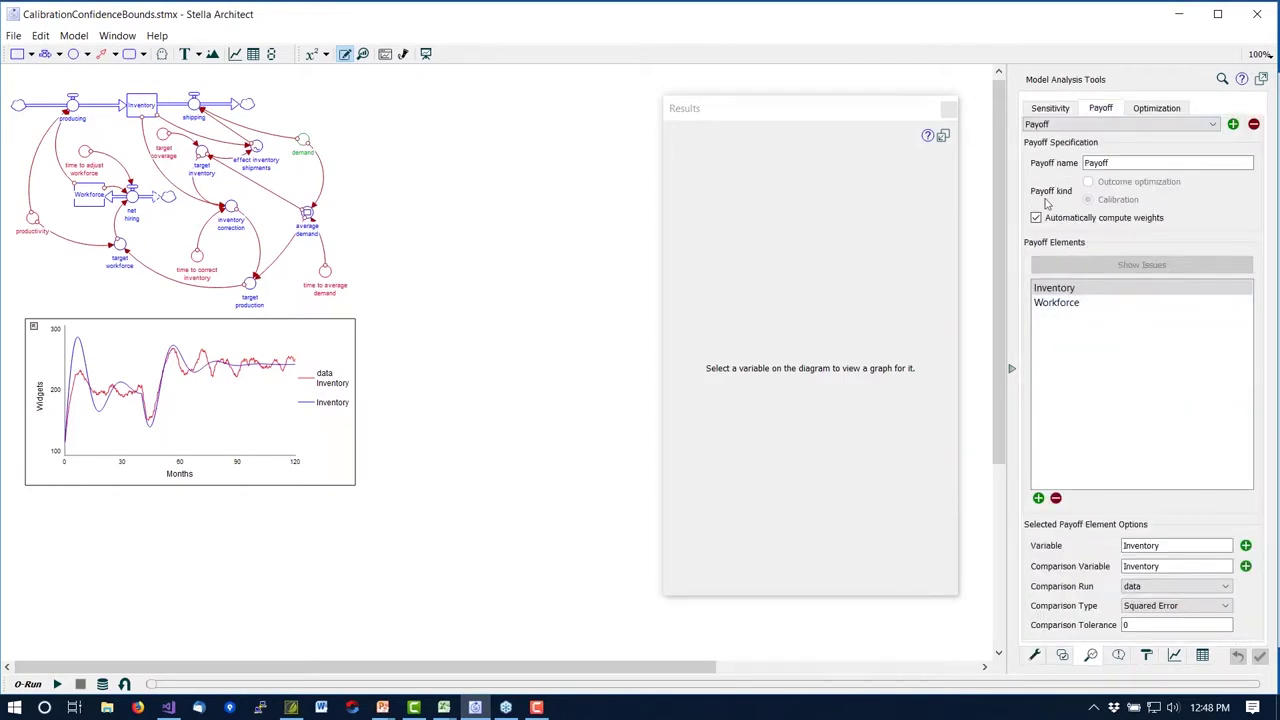
pyautogui.click(1060, 305)
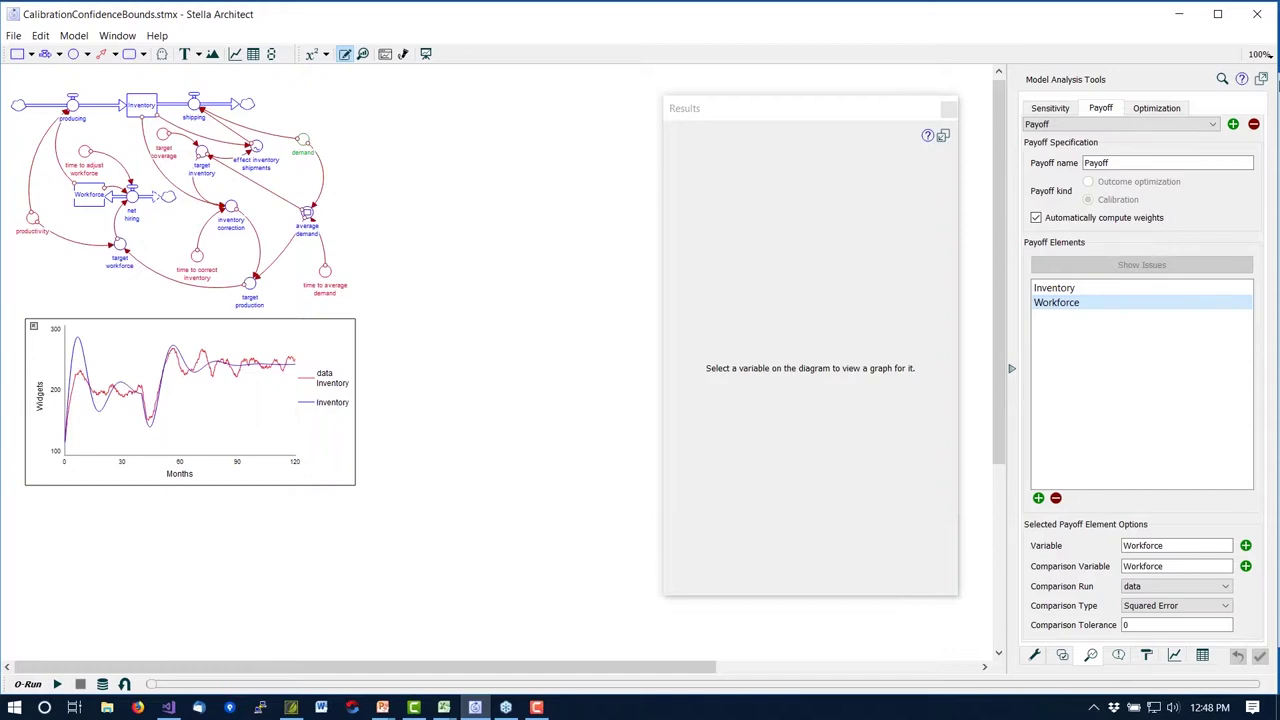
pyautogui.click(1160, 108)
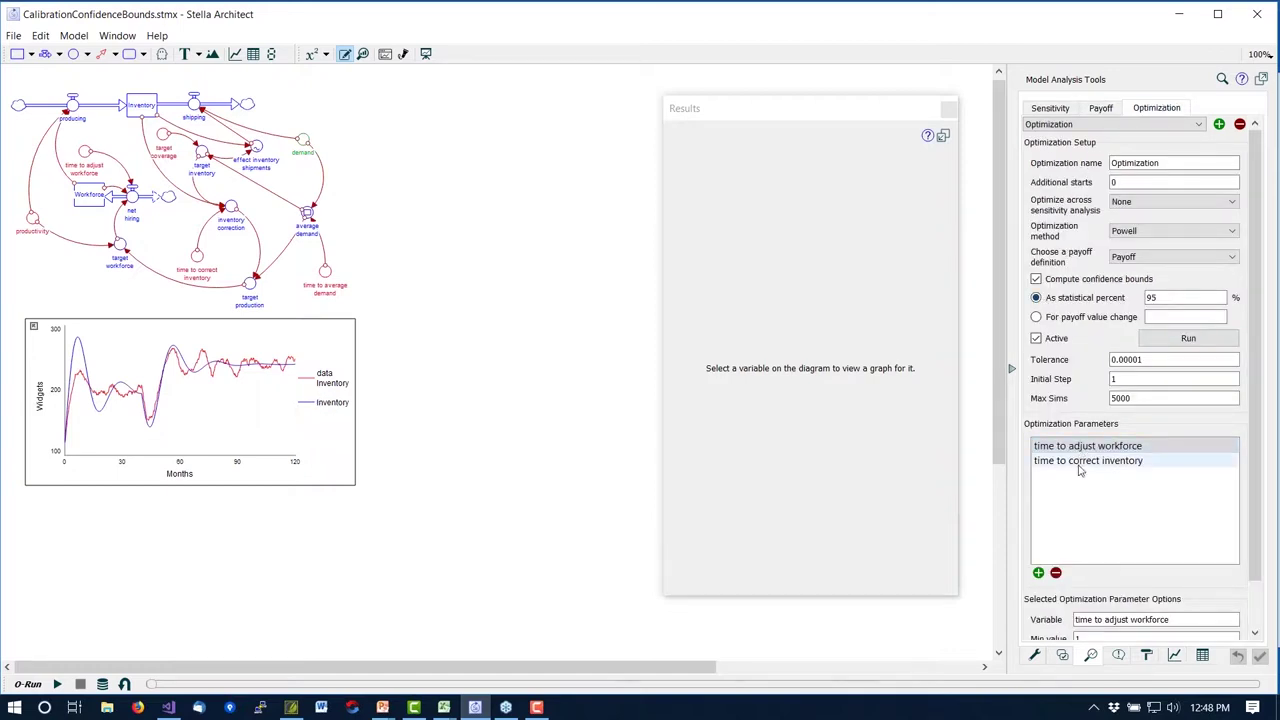
# Run the optimization with 95% confidence bounds and move the Optimizer Log clear of the Inventory graph.
pyautogui.click(22, 686)
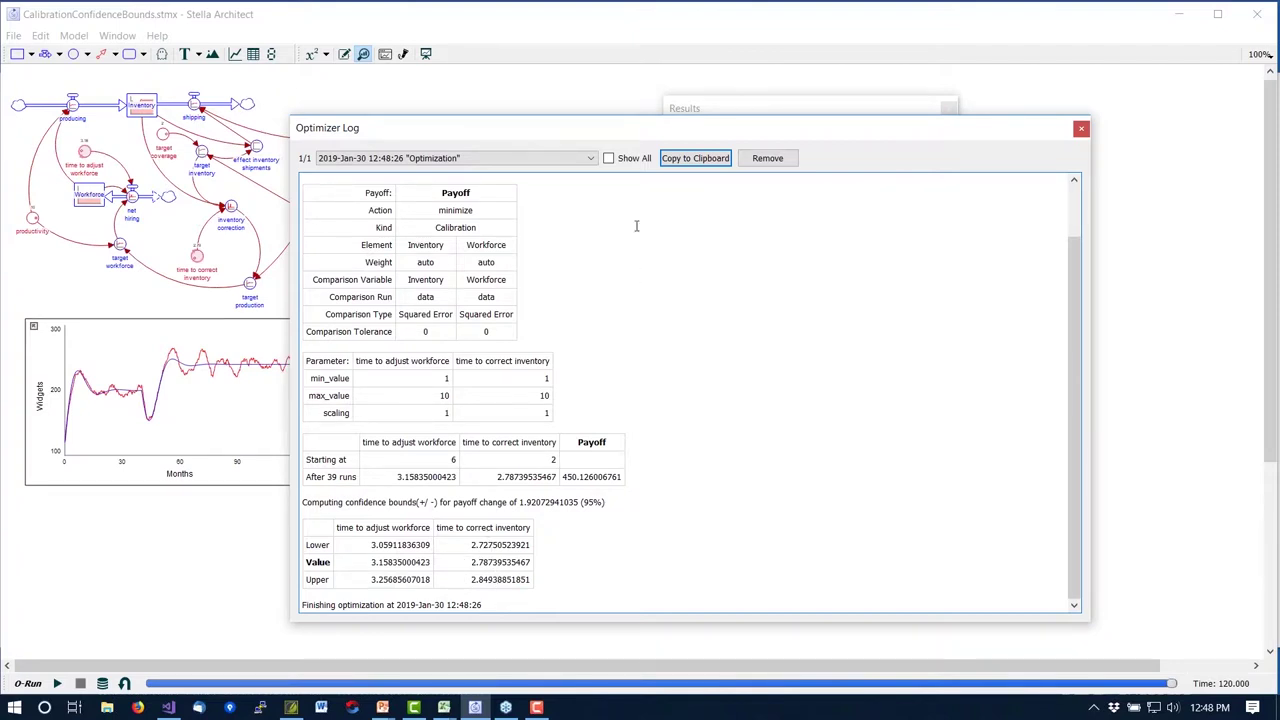
pyautogui.moveTo(614, 126); pyautogui.dragTo(703, 88)
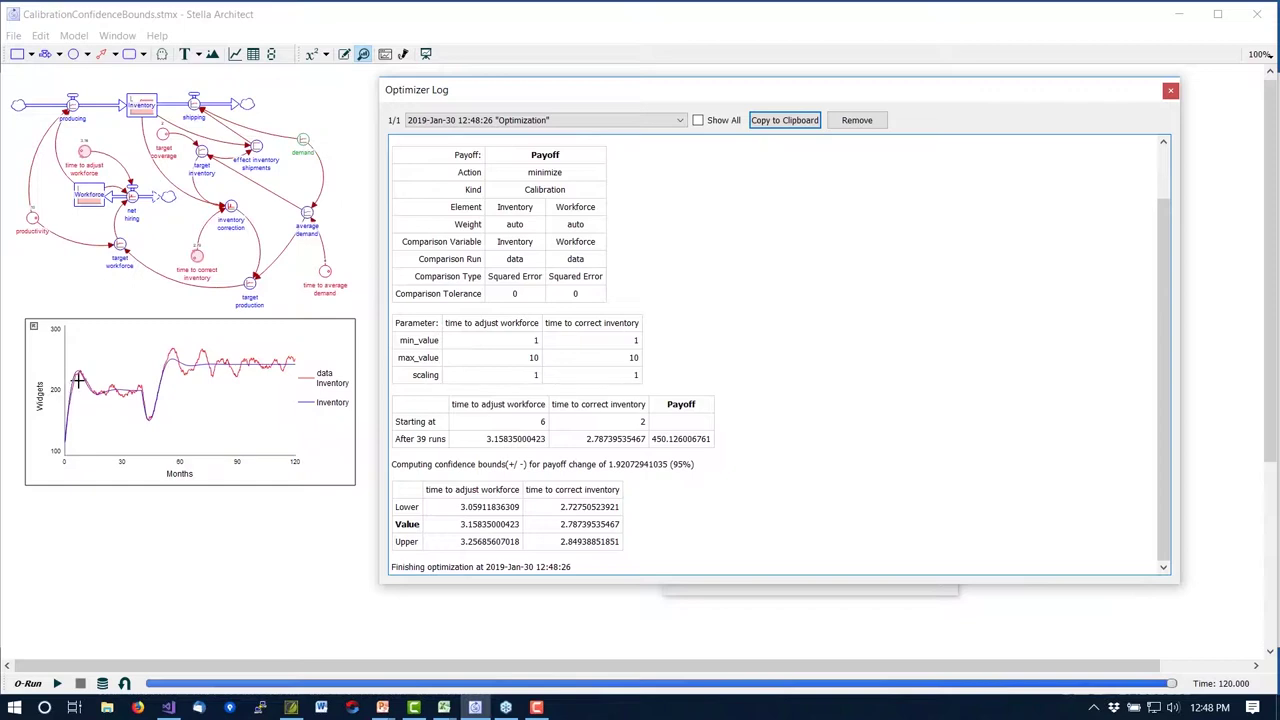
# Run the optimization again from the fitted values, and bring up the first run's log entry to compare its confidence bounds.
pyautogui.click(27, 684)
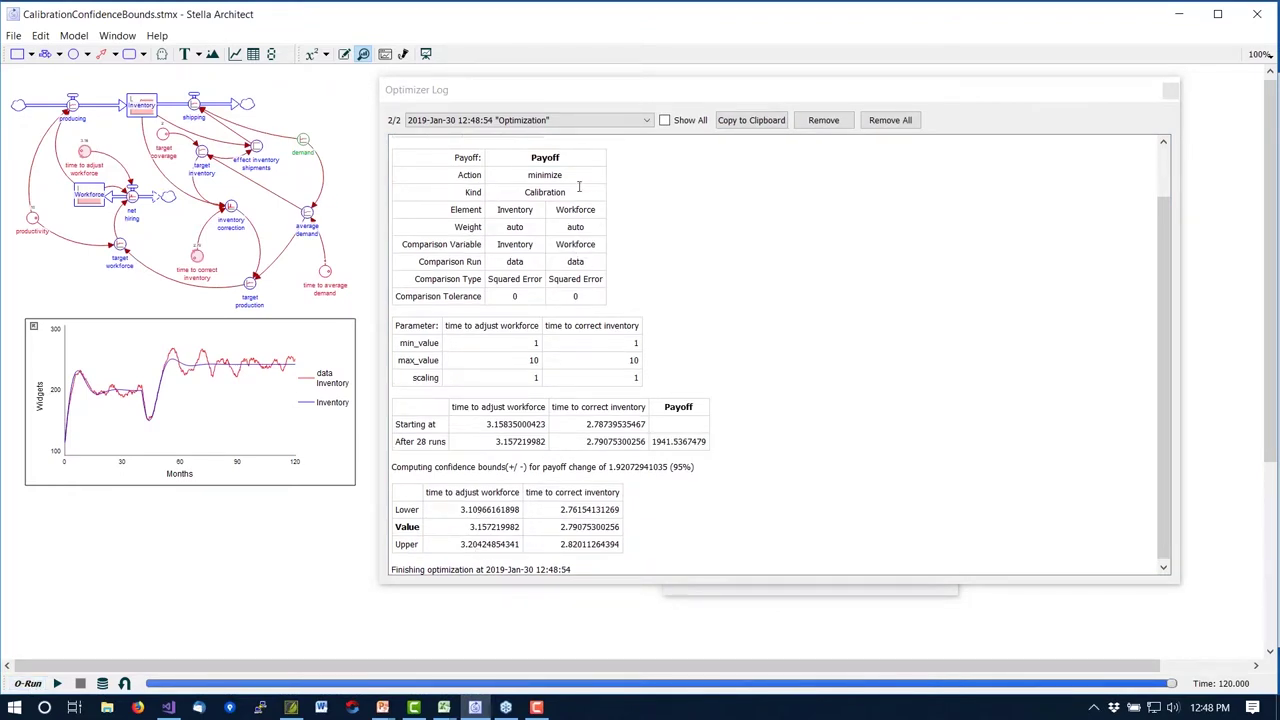
pyautogui.click(600, 121)
pyautogui.click(548, 130)
pyautogui.scroll(-2, 555, 370)
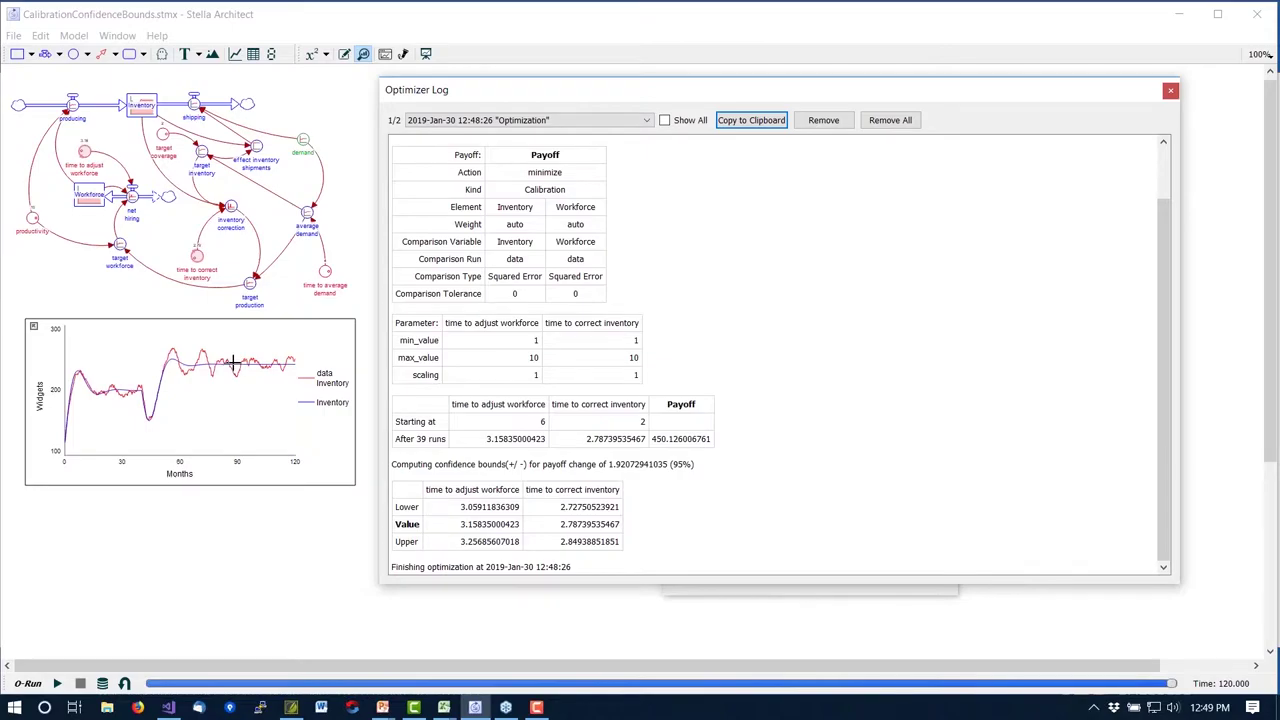
# Switch to the slide presentation and advance to the Calibration - Observations slide.
pyautogui.hotkey('alt', 'Tab')
pyautogui.press('Right')
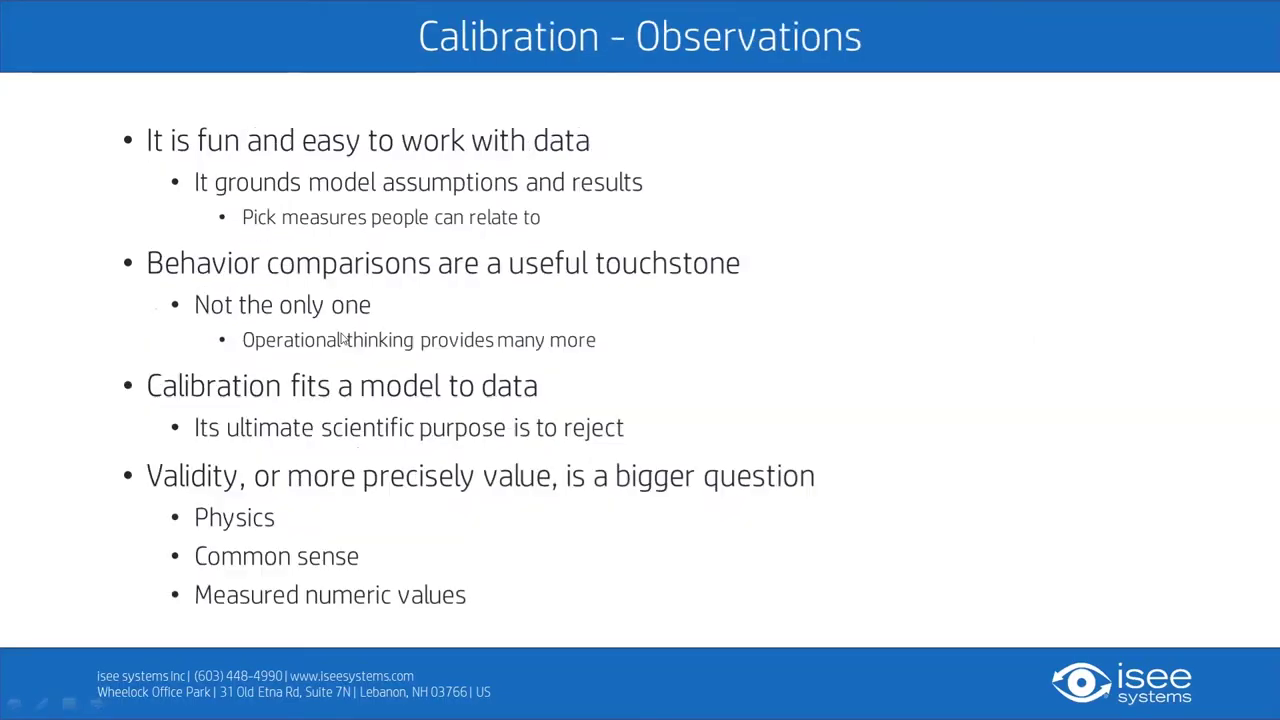